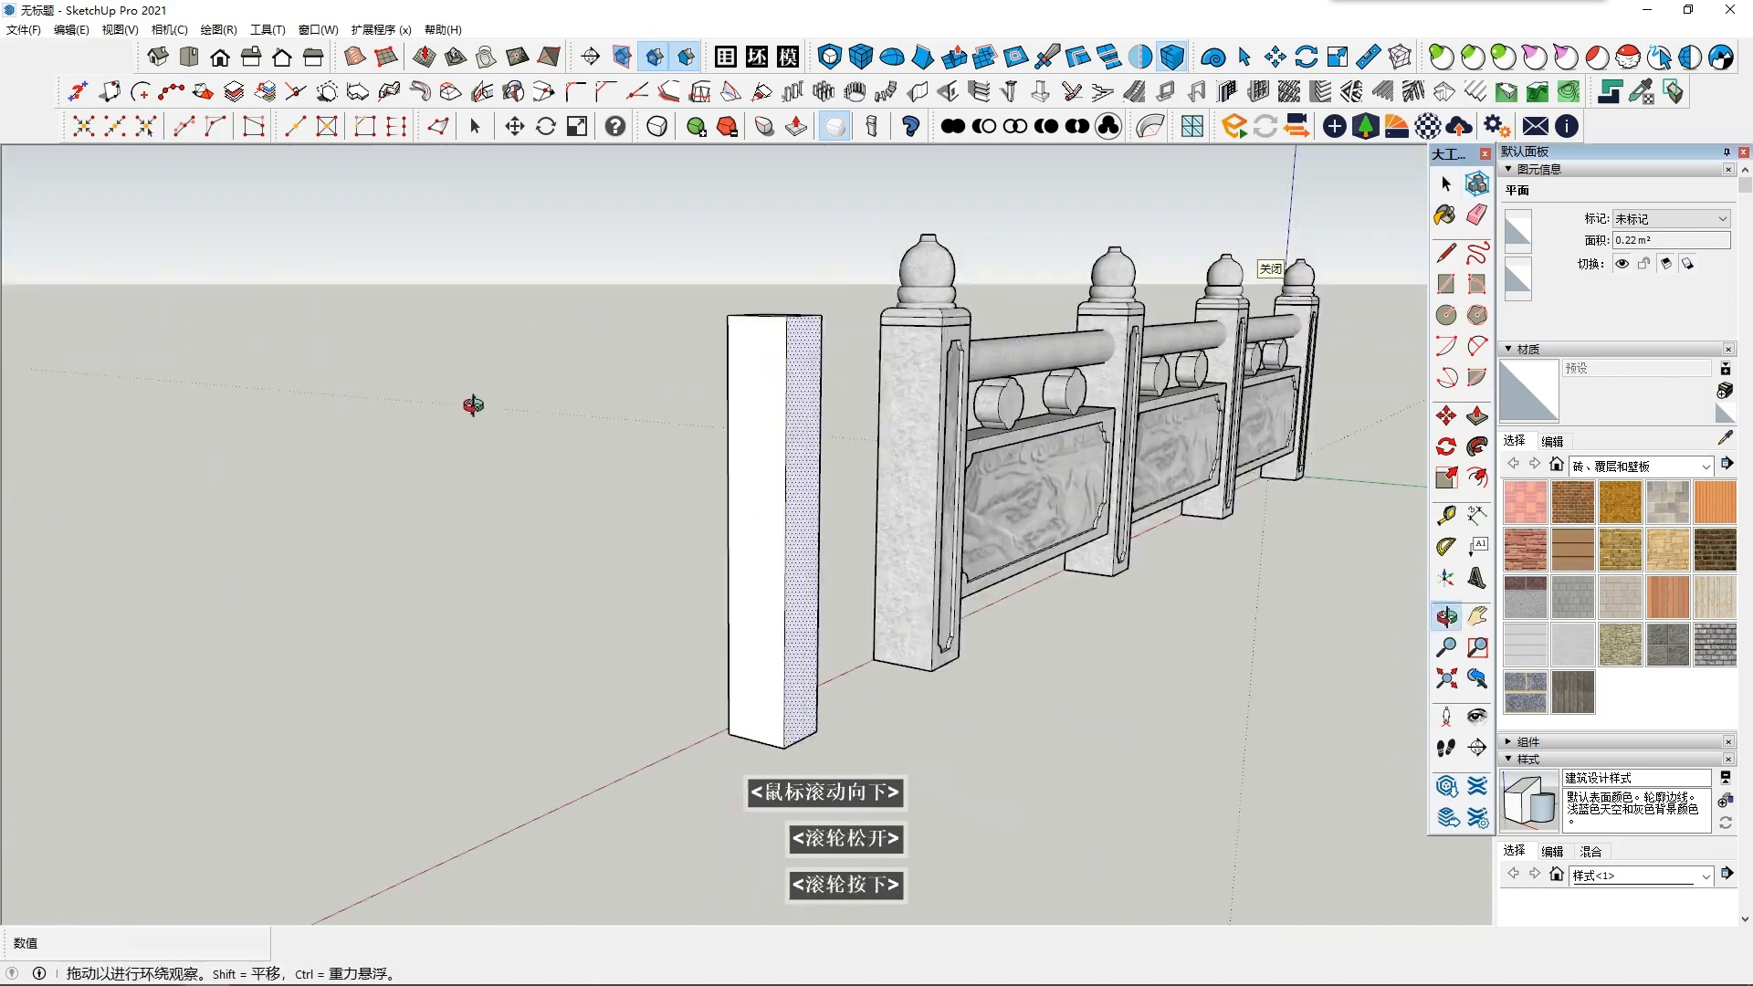
Step: Offset the outline of the plain post's front face inward to form a panel outline
{"action": "scroll", "coordinate": [730, 468], "scroll_direction": "up", "scroll_amount": 2}
{"action": "left_click", "coordinate": [730, 467]}
{"action": "scroll", "coordinate": [854, 495], "scroll_direction": "down", "scroll_amount": 2}
{"action": "middle_click_drag", "start_coordinate": [986, 546], "coordinate": [969, 440], "text": "shift"}
{"action": "scroll", "coordinate": [1022, 550], "scroll_direction": "up", "scroll_amount": 4}
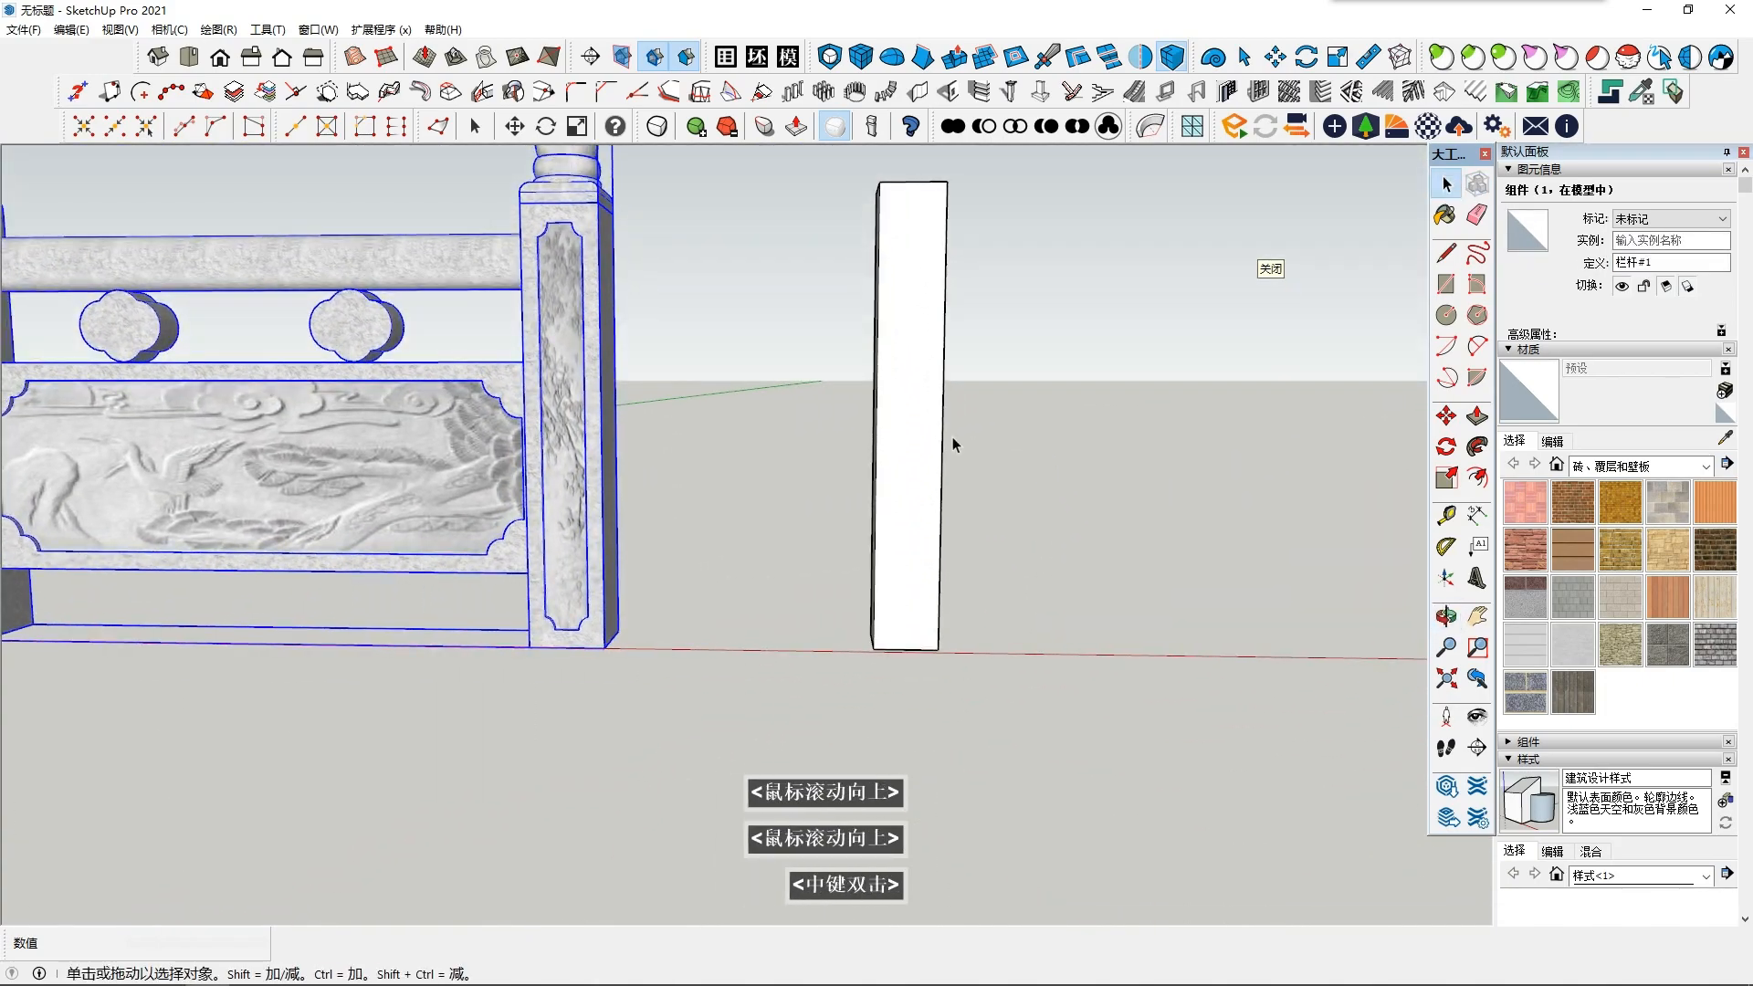
{"action": "left_click", "coordinate": [918, 417]}
{"action": "scroll", "coordinate": [917, 417], "scroll_direction": "up", "scroll_amount": 2}
{"action": "middle_click_drag", "start_coordinate": [967, 310], "coordinate": [936, 382], "text": "shift"}
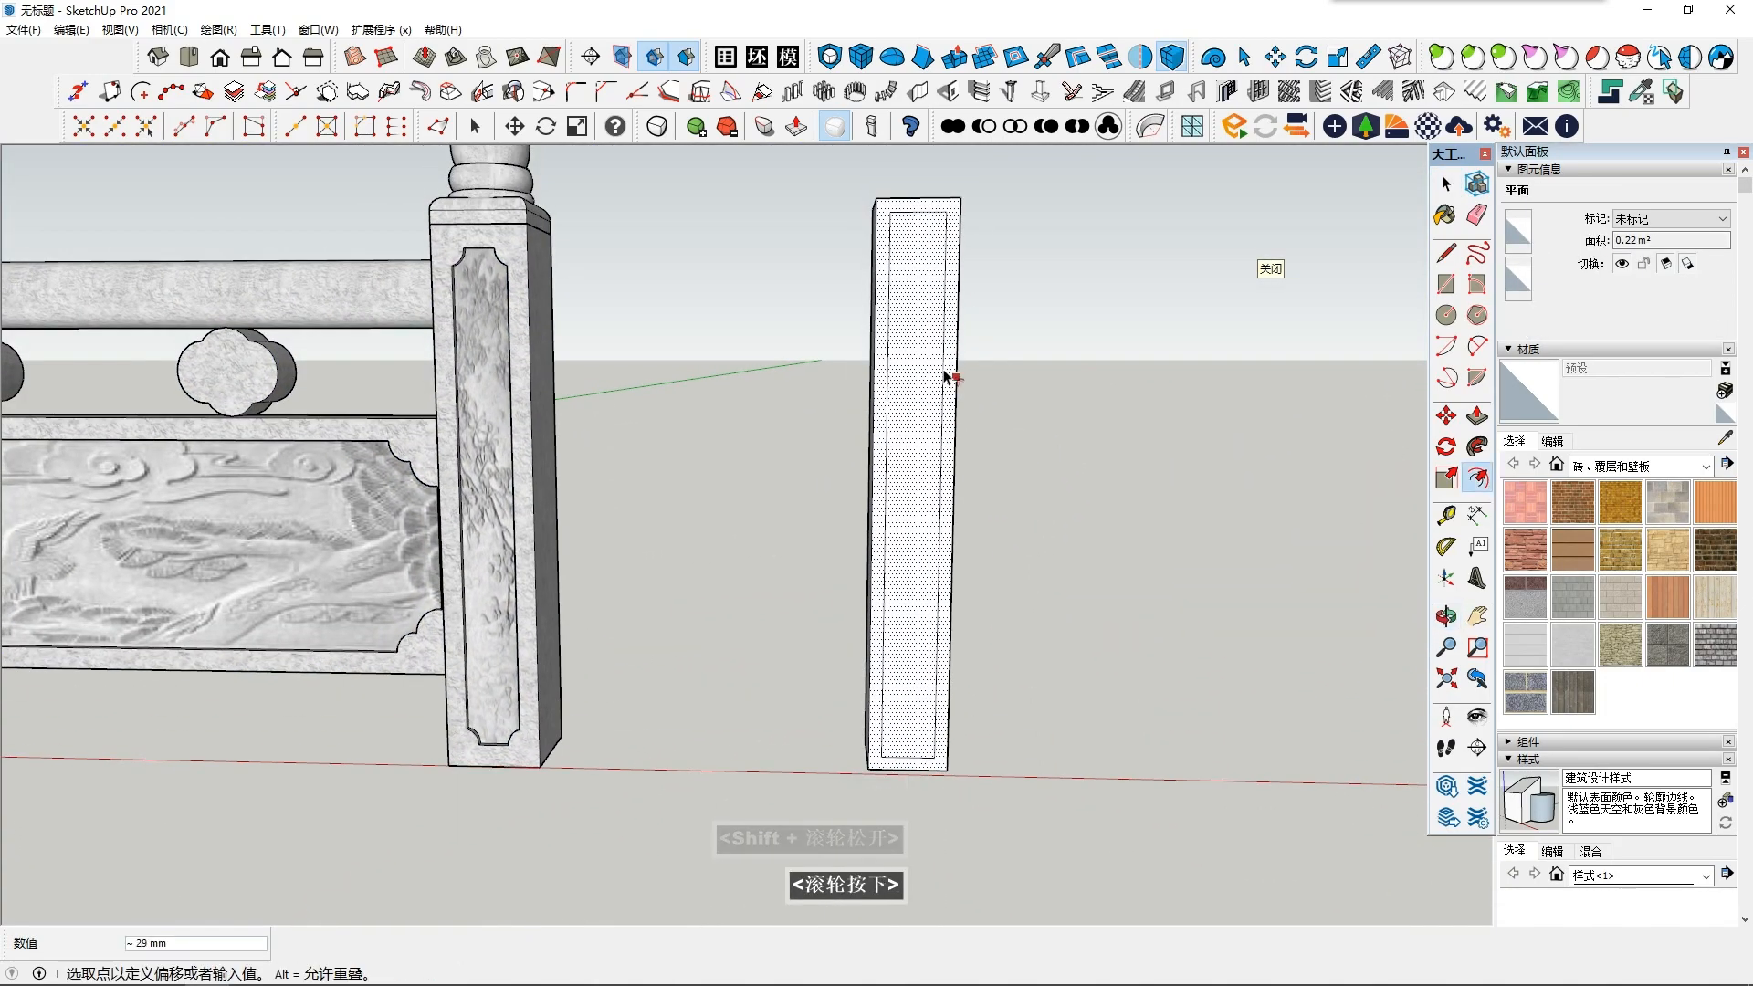
{"action": "left_click", "coordinate": [941, 376]}
{"action": "key", "text": "space"}
Step: Scale the inner panel face vertically about its centre to widen the margins at both ends of the post
{"action": "left_click", "coordinate": [907, 405]}
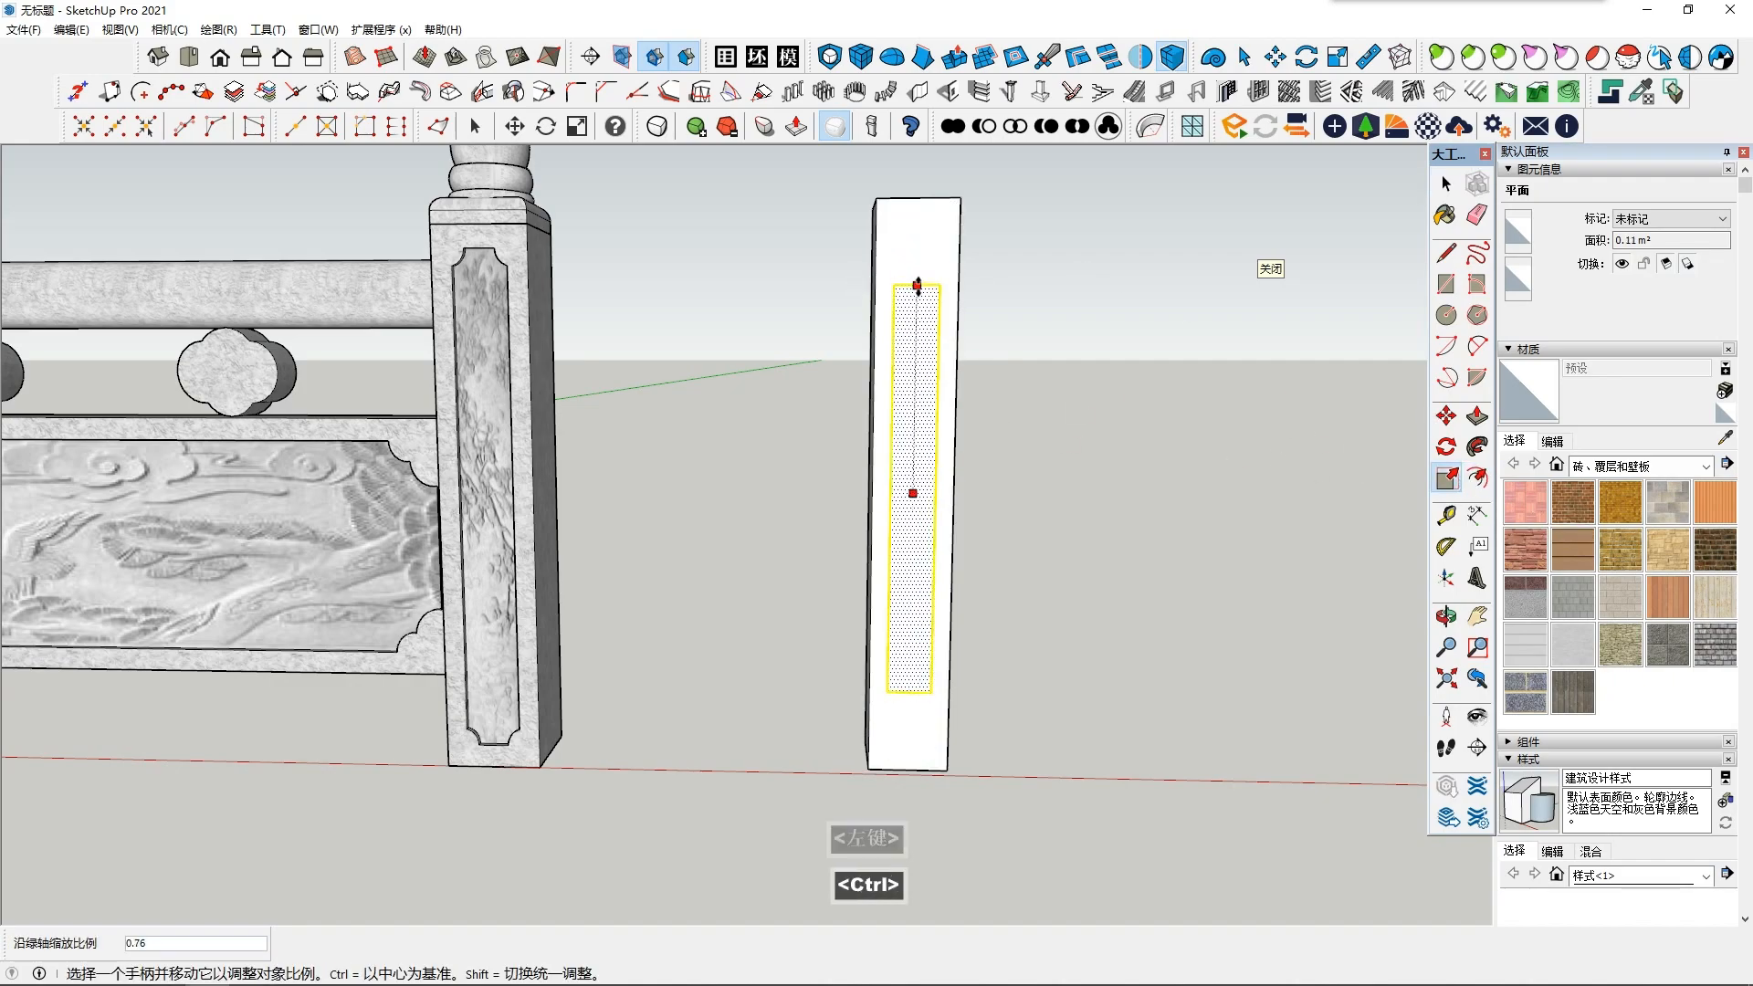
{"action": "scroll", "coordinate": [938, 245], "scroll_direction": "down", "scroll_amount": 3, "text": "ctrl"}
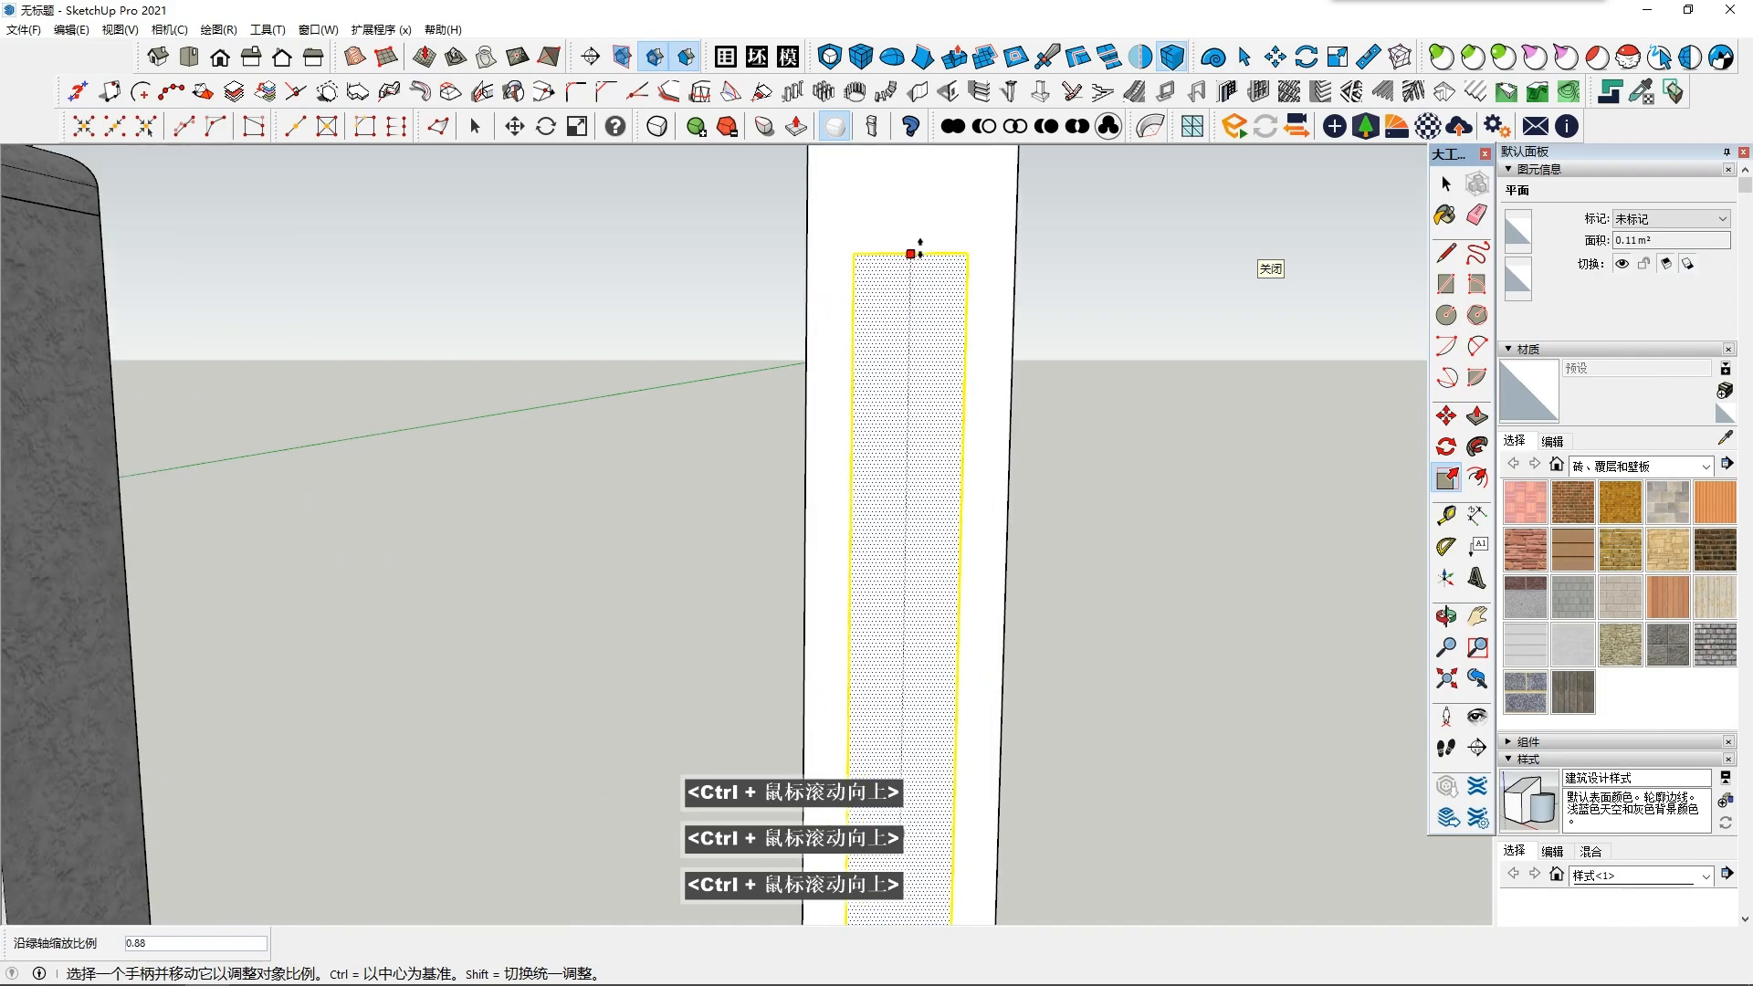
{"action": "scroll", "coordinate": [916, 258], "scroll_direction": "down", "scroll_amount": 3}
{"action": "left_click_drag", "start_coordinate": [918, 231], "coordinate": [939, 344], "text": "ctrl"}
{"action": "scroll", "coordinate": [940, 344], "scroll_direction": "down", "scroll_amount": 3}
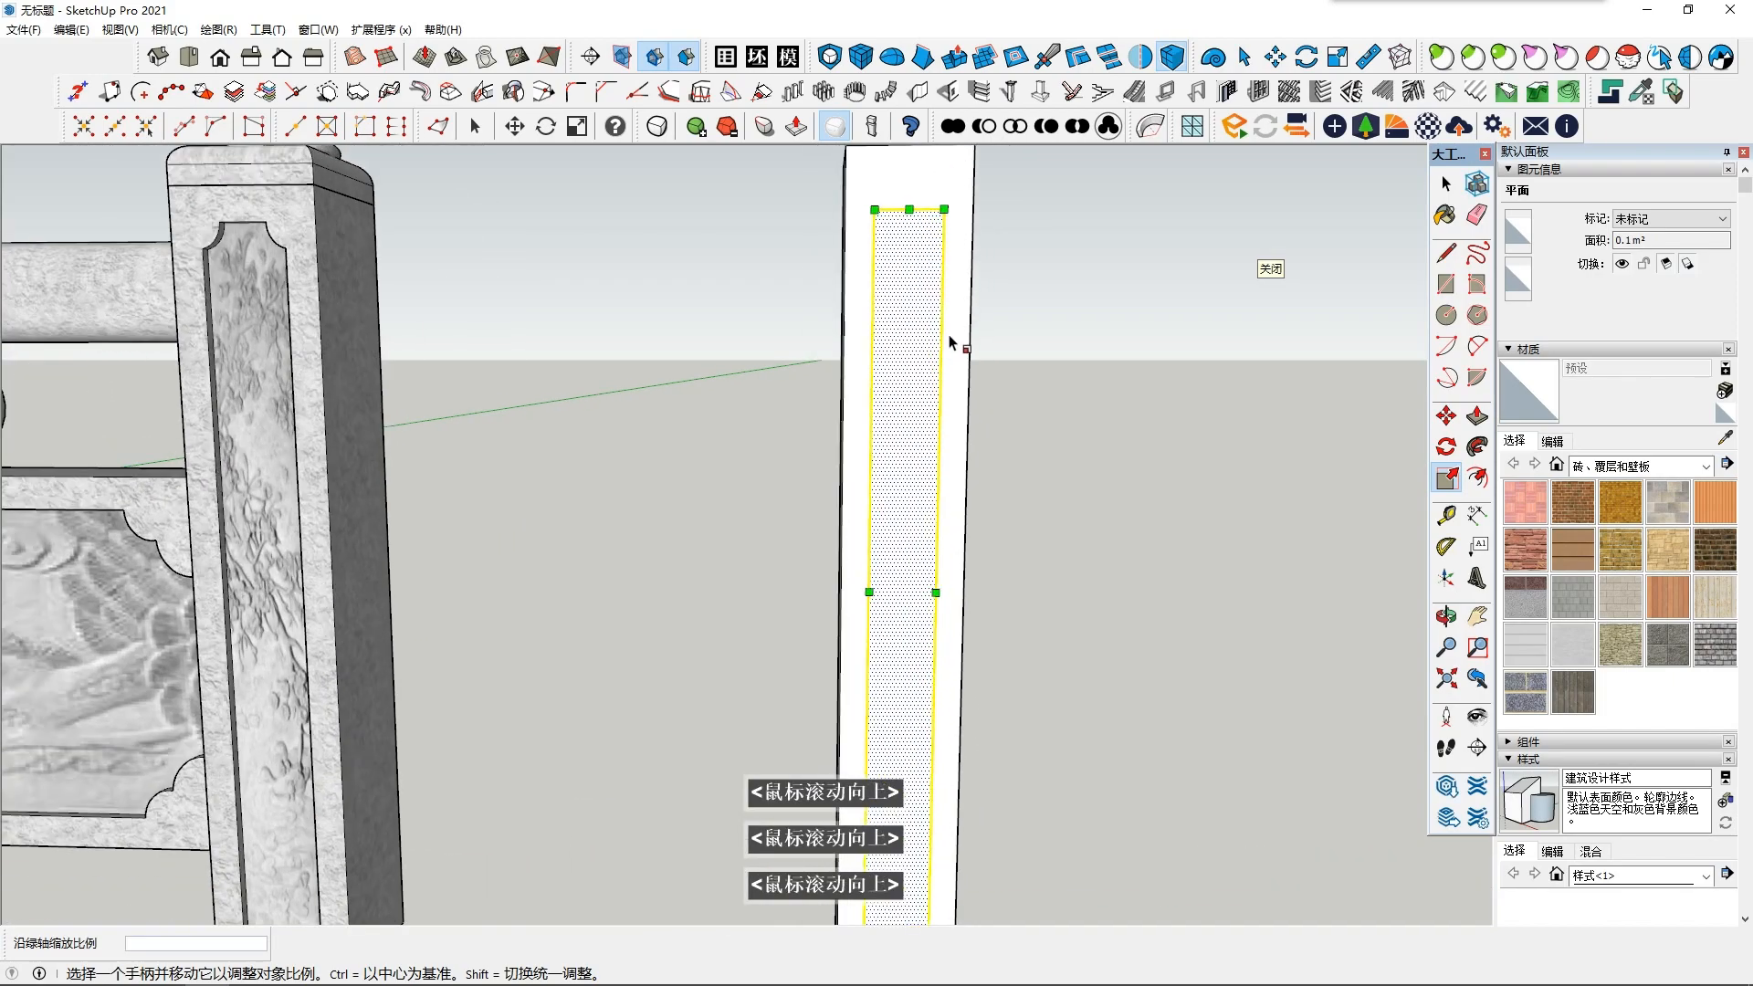
{"action": "key", "text": "space"}
{"action": "middle_click_drag", "start_coordinate": [924, 258], "coordinate": [895, 259], "text": "shift"}
Step: Try to fillet the panel outline's upper left corner with a 50 mm radius
{"action": "left_click", "coordinate": [582, 96]}
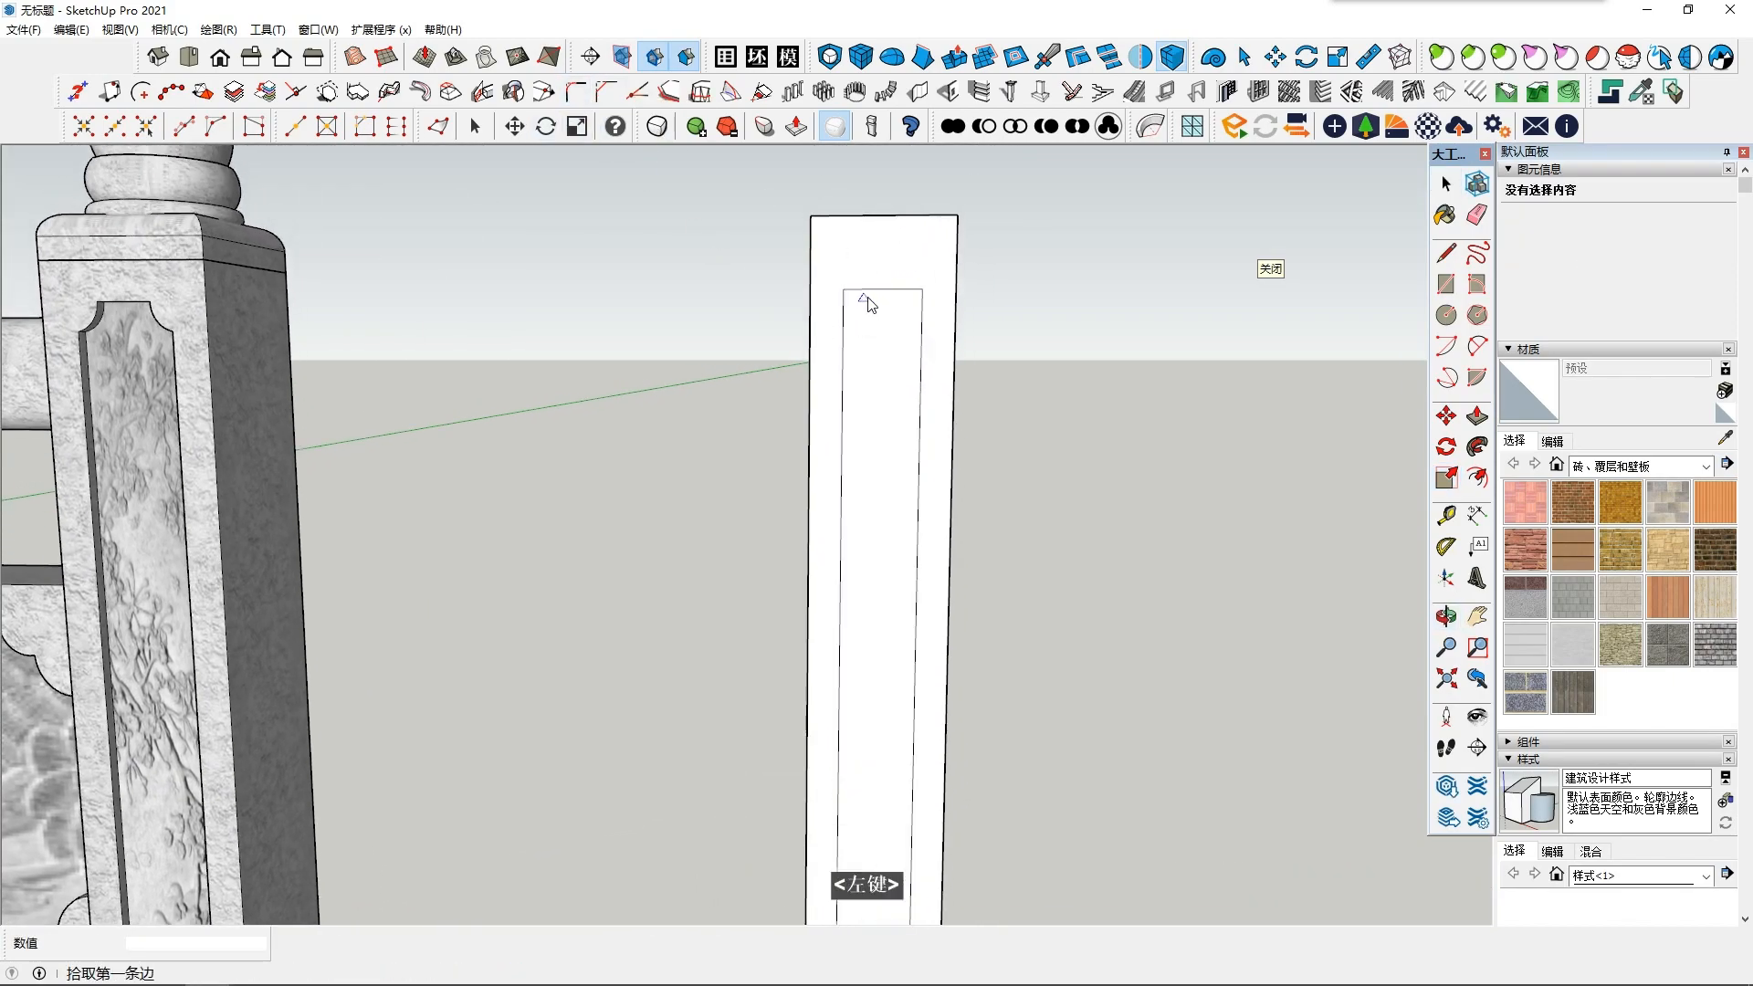
{"action": "left_click", "coordinate": [843, 358]}
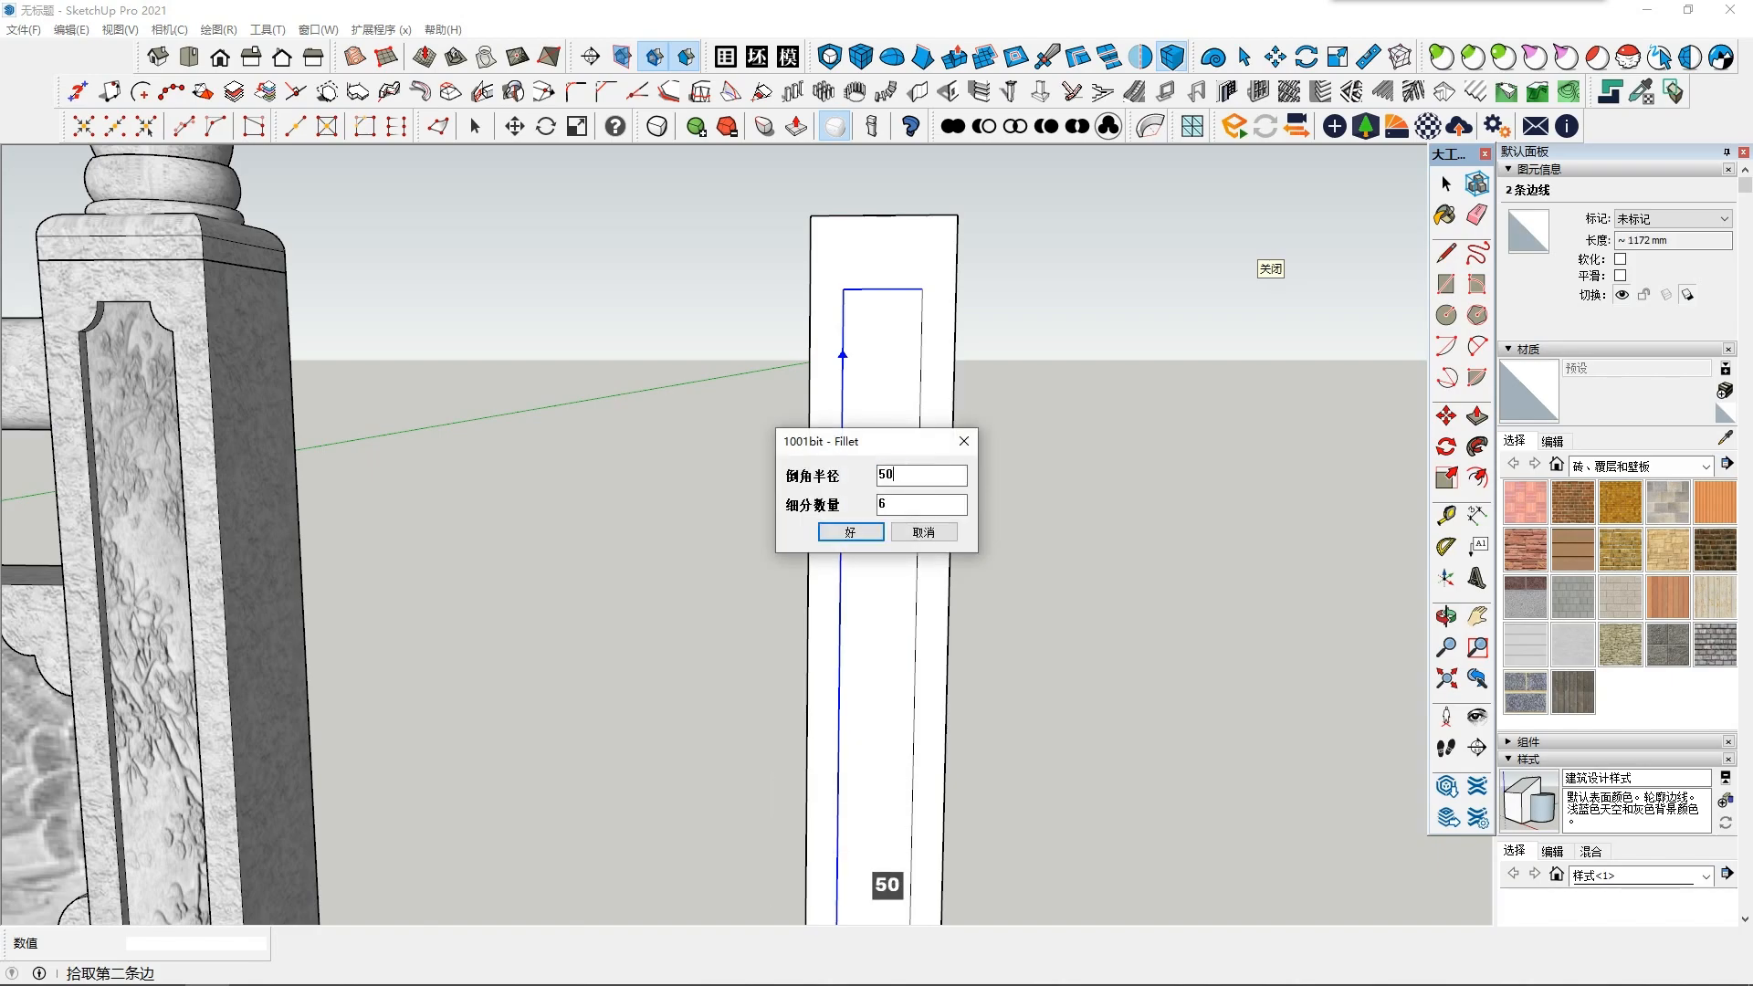
{"action": "key", "text": "Return"}
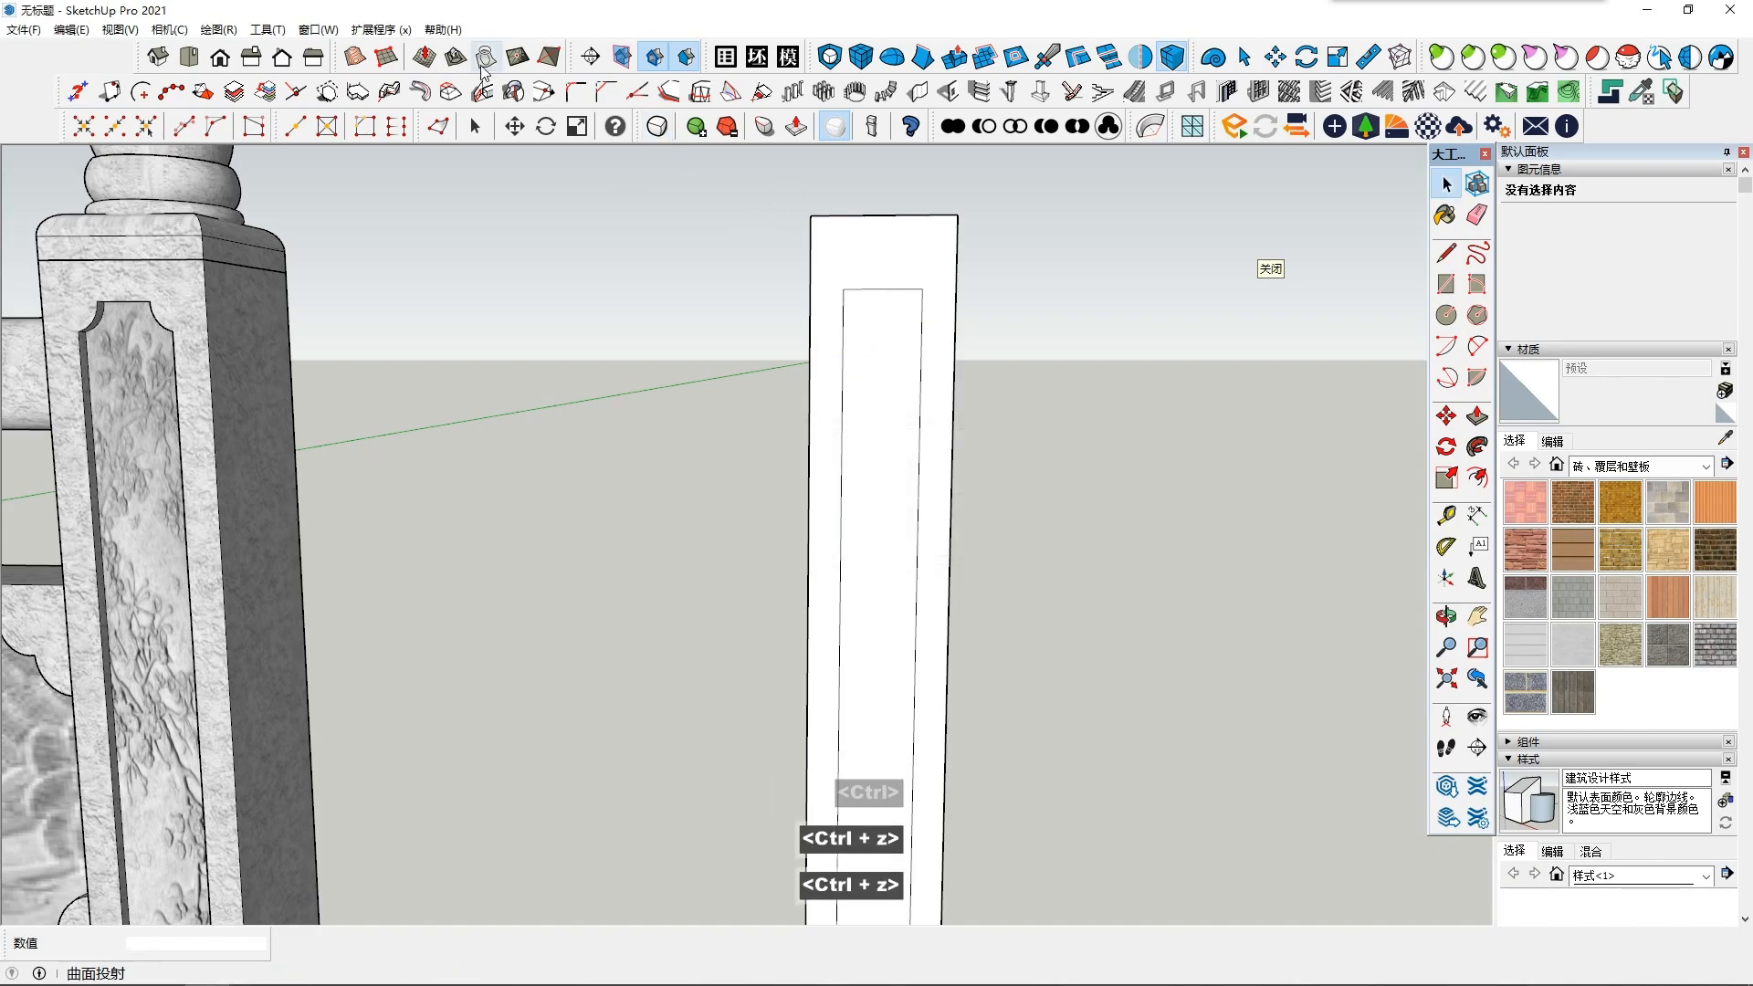
Step: Fillet the two upper corners of the panel outline with a 20 mm radius
{"action": "left_click", "coordinate": [833, 362]}
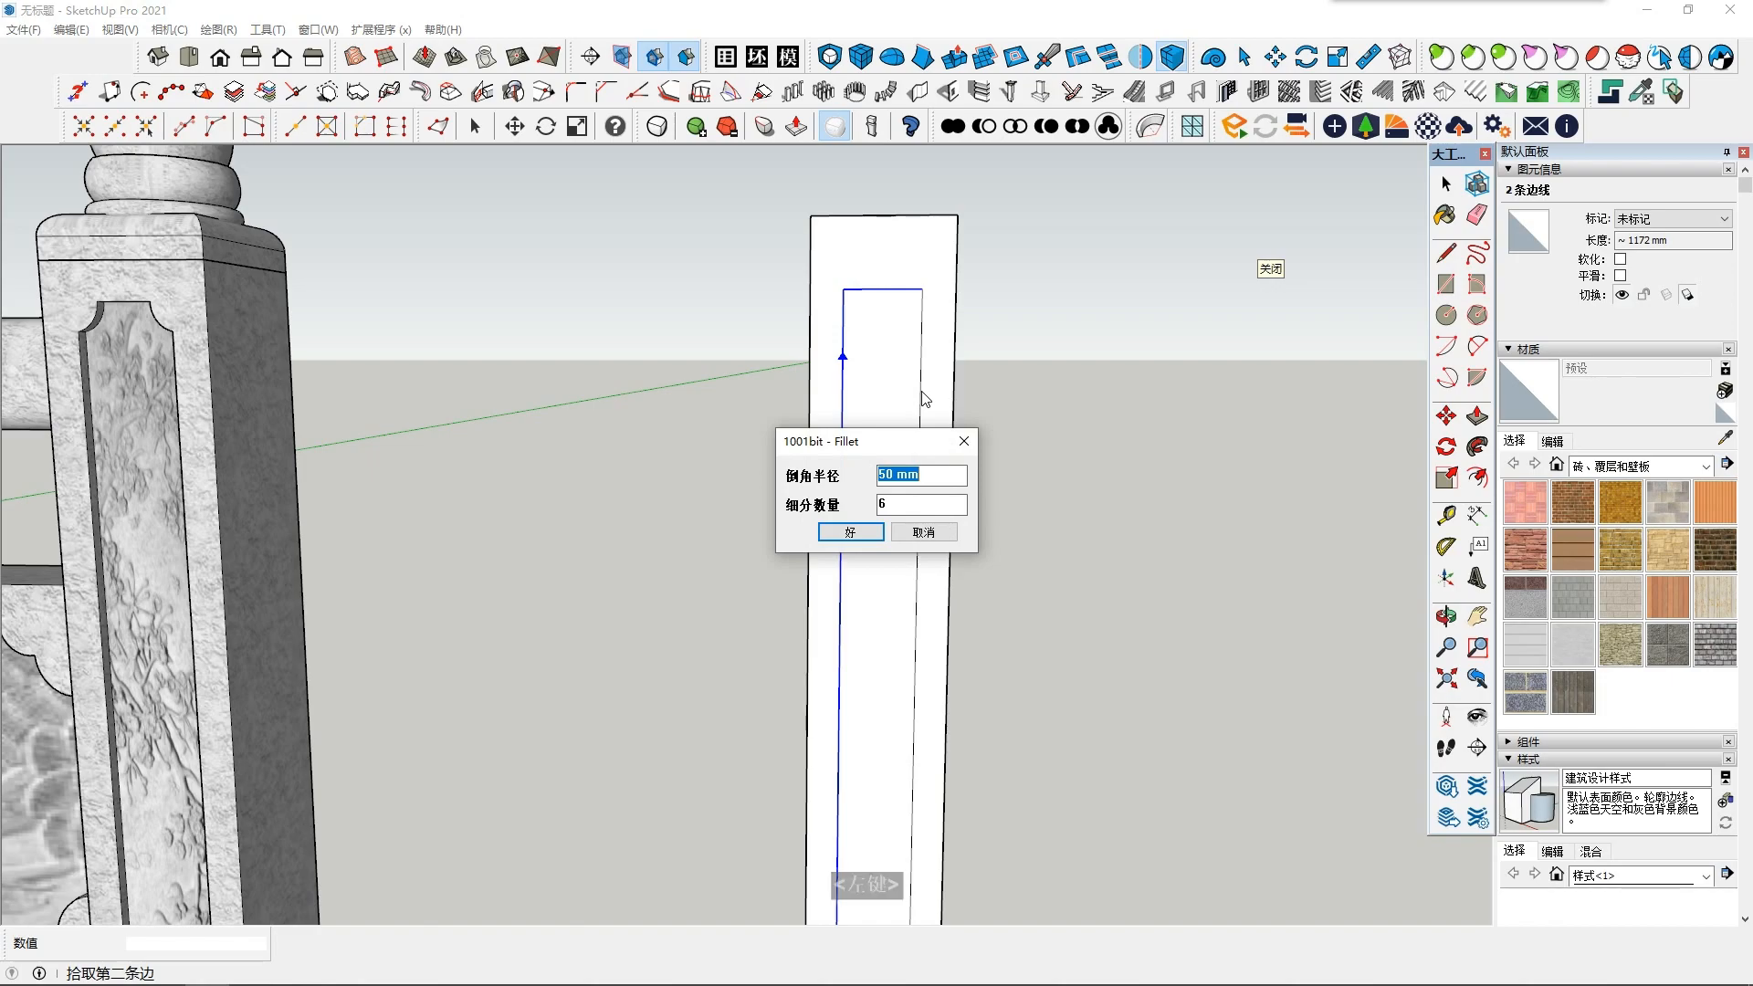
{"action": "type", "text": "20"}
{"action": "key", "text": "Return"}
{"action": "left_click", "coordinate": [924, 341]}
{"action": "key", "text": "Return"}
Step: Fillet the two lower corners of the panel outline with the same 20 mm radius
{"action": "scroll", "coordinate": [922, 639], "scroll_direction": "down", "scroll_amount": 2}
{"action": "middle_click_drag", "start_coordinate": [918, 731], "coordinate": [899, 305], "text": "shift"}
{"action": "left_click", "coordinate": [849, 607]}
{"action": "left_click", "coordinate": [873, 627]}
{"action": "left_click", "coordinate": [858, 533]}
{"action": "left_click", "coordinate": [897, 612]}
{"action": "left_click", "coordinate": [889, 630]}
{"action": "left_click", "coordinate": [902, 546]}
{"action": "left_click", "coordinate": [897, 597]}
{"action": "left_click", "coordinate": [902, 546]}
{"action": "left_click", "coordinate": [899, 594]}
{"action": "left_click", "coordinate": [859, 539]}
{"action": "key", "text": "space"}
Step: Examine the new post's rounded panel outline against the recessed panels on the reference railing posts
{"action": "scroll", "coordinate": [741, 489], "scroll_direction": "down", "scroll_amount": 2}
{"action": "middle_click_drag", "start_coordinate": [741, 486], "coordinate": [758, 538], "text": "shift"}
{"action": "scroll", "coordinate": [758, 539], "scroll_direction": "up", "scroll_amount": 1}
{"action": "middle_click_drag", "start_coordinate": [758, 539], "coordinate": [798, 573]}
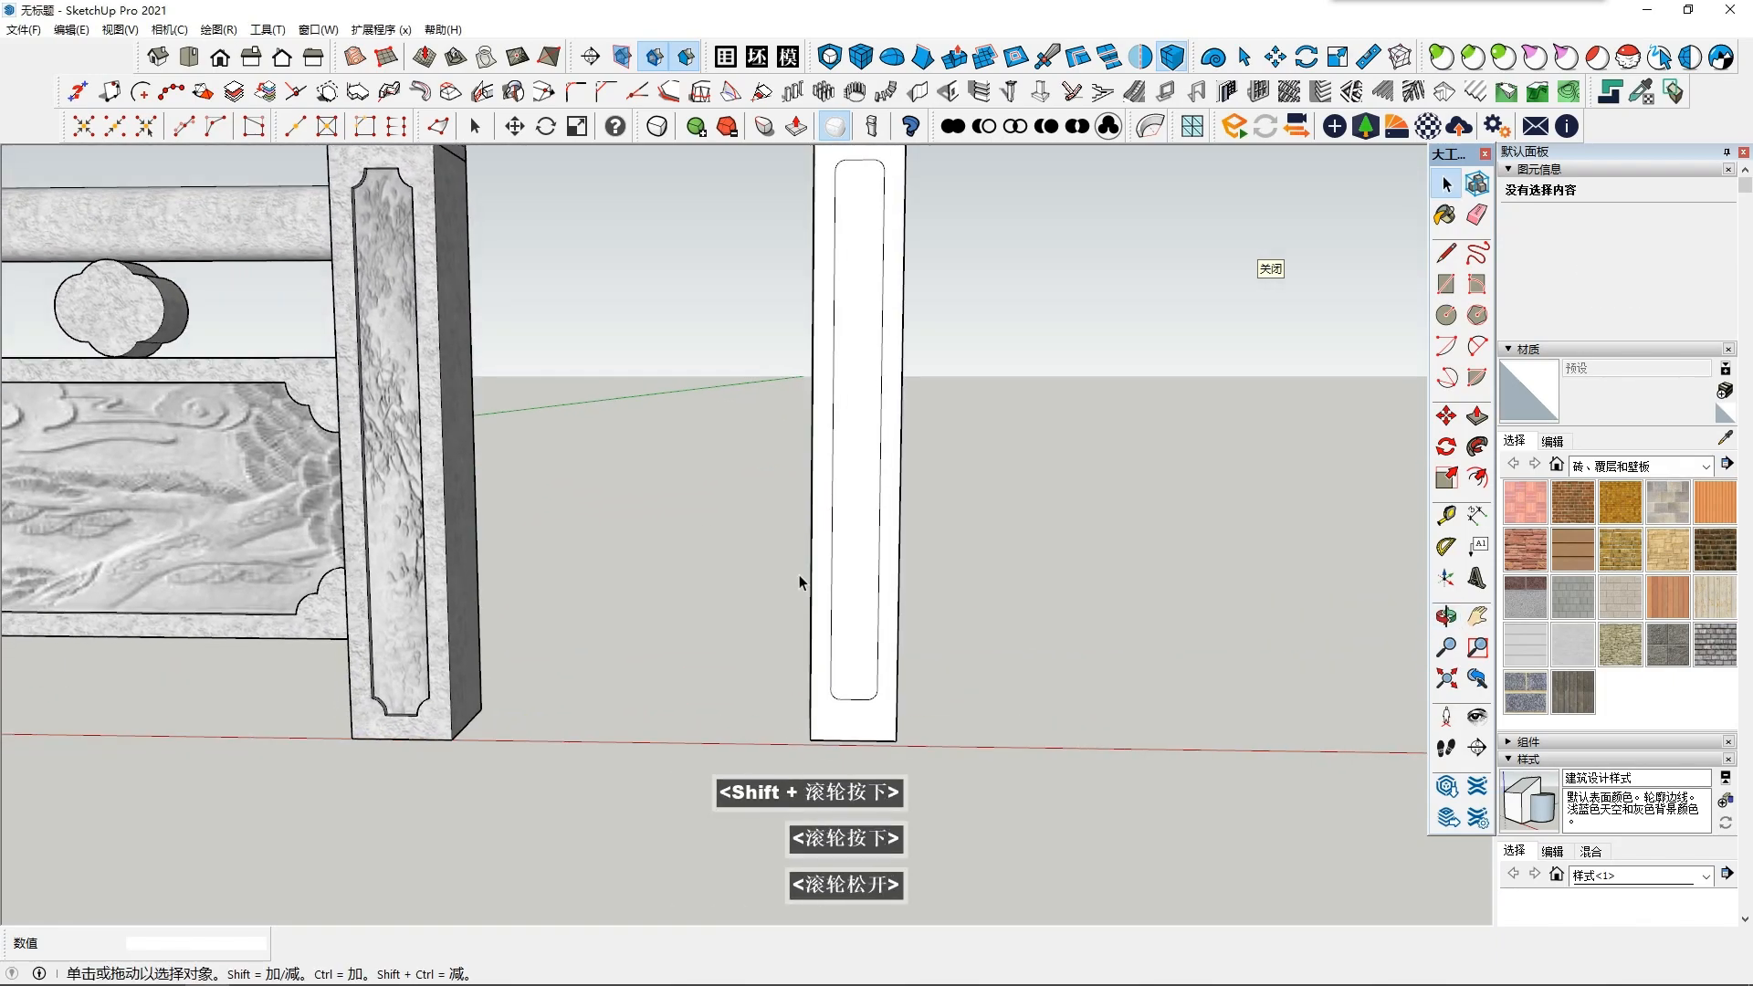
{"action": "scroll", "coordinate": [818, 589], "scroll_direction": "up", "scroll_amount": 3}
{"action": "scroll", "coordinate": [881, 694], "scroll_direction": "down", "scroll_amount": 4}
{"action": "middle_click_drag", "start_coordinate": [848, 493], "coordinate": [822, 626], "text": "shift"}
{"action": "scroll", "coordinate": [822, 573], "scroll_direction": "up", "scroll_amount": 3}
{"action": "scroll", "coordinate": [827, 575], "scroll_direction": "down", "scroll_amount": 6}
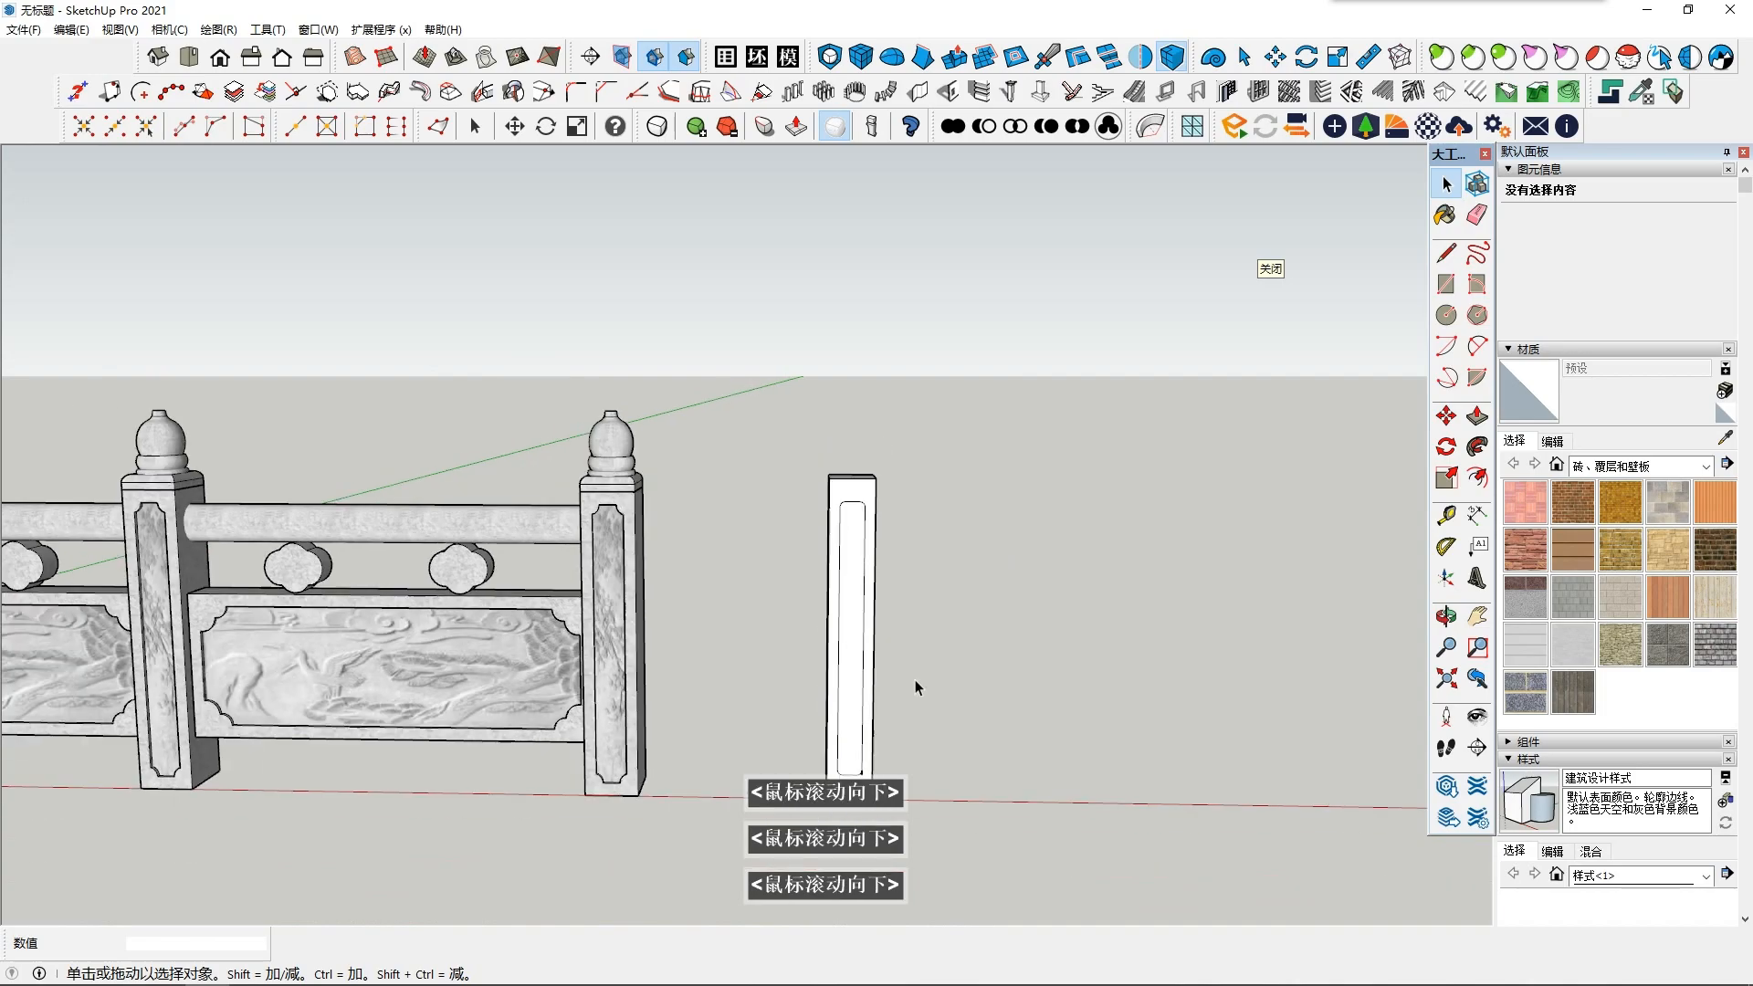
{"action": "middle_click_drag", "start_coordinate": [916, 740], "coordinate": [943, 704]}
{"action": "scroll", "coordinate": [943, 704], "scroll_direction": "up", "scroll_amount": 1}
{"action": "scroll", "coordinate": [940, 718], "scroll_direction": "up", "scroll_amount": 4, "text": "shift"}
Step: Push the rounded panel face into the post to make a shallow recess
{"action": "middle_click_drag", "start_coordinate": [713, 530], "coordinate": [501, 509]}
{"action": "scroll", "coordinate": [511, 511], "scroll_direction": "up", "scroll_amount": 4}
{"action": "middle_click_drag", "start_coordinate": [786, 585], "coordinate": [854, 649]}
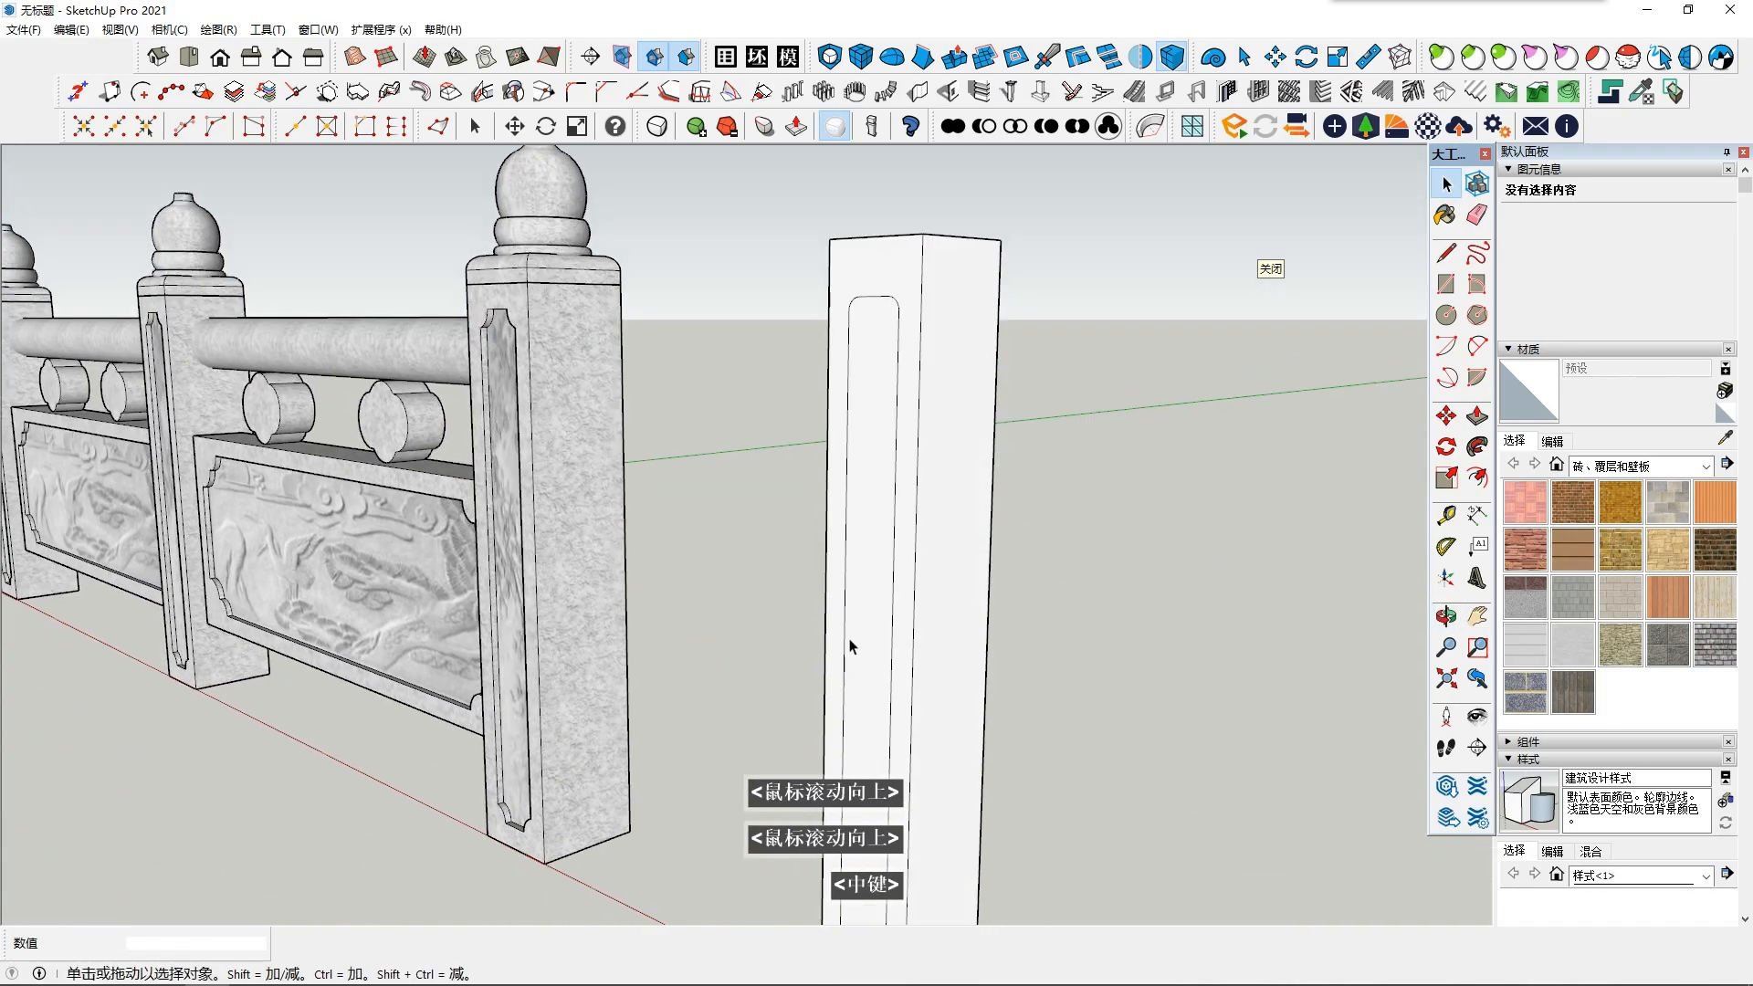
{"action": "left_click", "coordinate": [856, 648]}
{"action": "scroll", "coordinate": [856, 649], "scroll_direction": "up", "scroll_amount": 2}
{"action": "left_click_drag", "start_coordinate": [857, 617], "coordinate": [912, 626]}
{"action": "key", "text": "space"}
Step: Select all of the post's geometry and combine it into one group
{"action": "middle_click_drag", "start_coordinate": [912, 627], "coordinate": [835, 439]}
{"action": "scroll", "coordinate": [835, 654], "scroll_direction": "down", "scroll_amount": 2}
{"action": "scroll", "coordinate": [1040, 627], "scroll_direction": "down", "scroll_amount": 3}
{"action": "scroll", "coordinate": [898, 623], "scroll_direction": "up", "scroll_amount": 5}
{"action": "scroll", "coordinate": [884, 573], "scroll_direction": "up", "scroll_amount": 2}
{"action": "scroll", "coordinate": [884, 572], "scroll_direction": "up", "scroll_amount": 1}
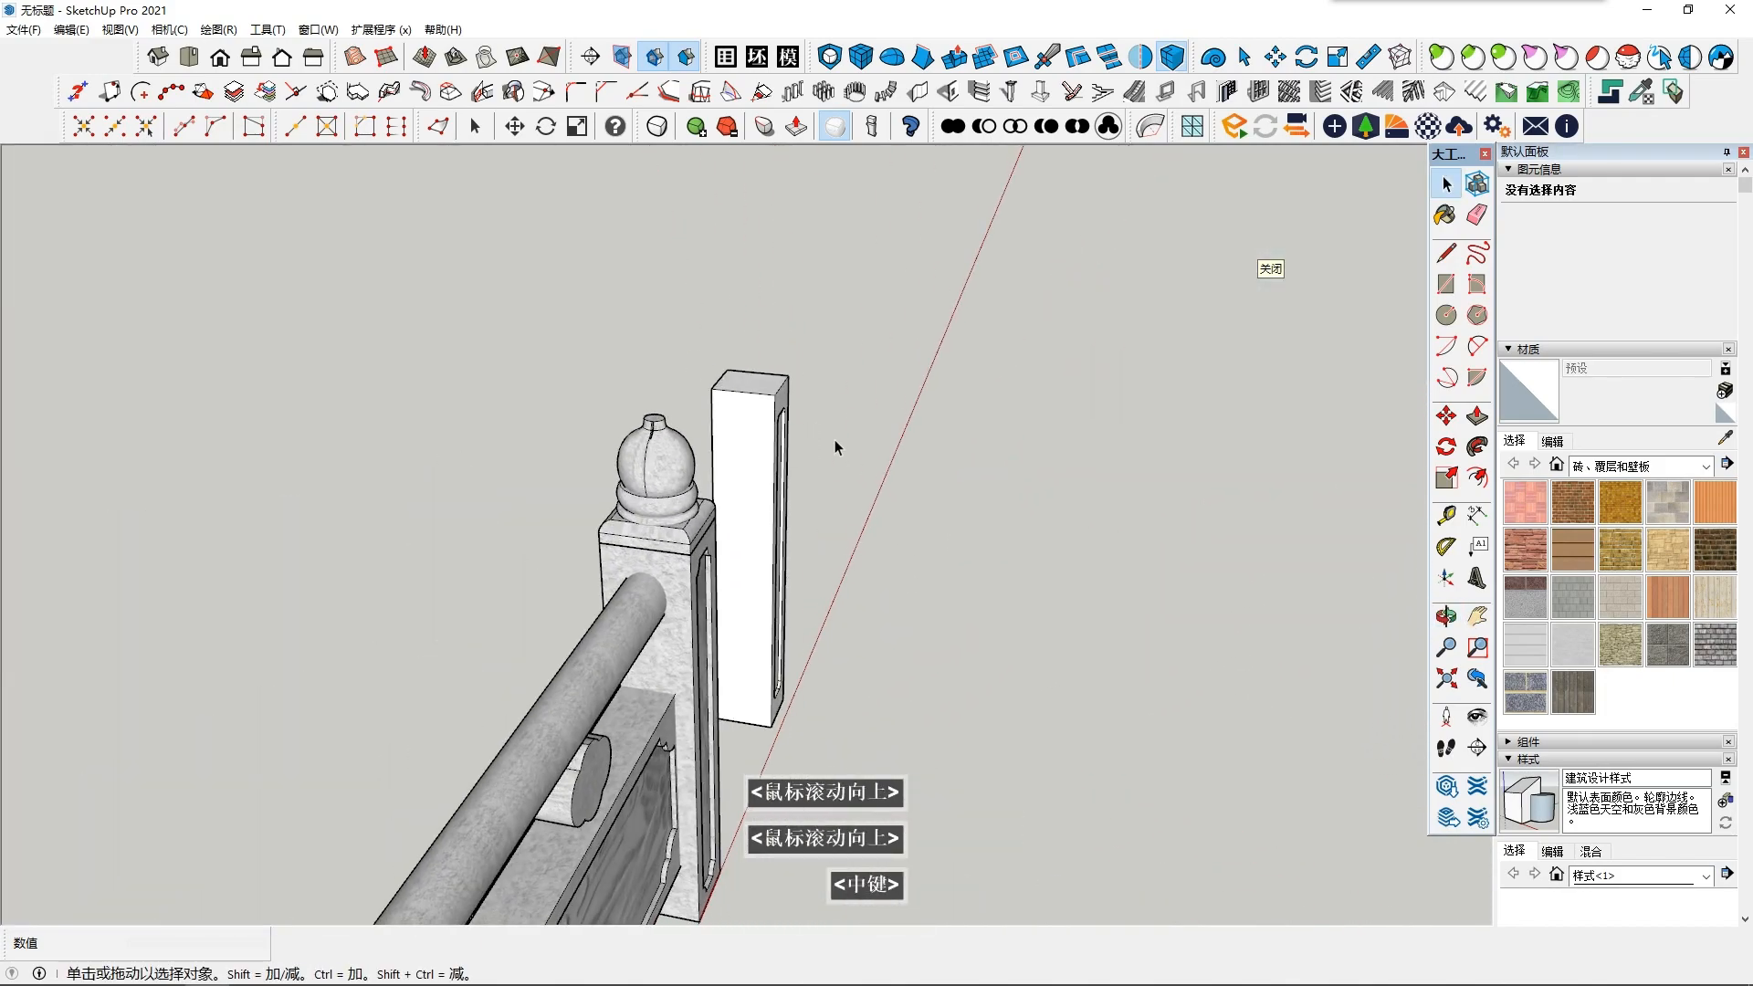
{"action": "triple_click", "coordinate": [751, 487]}
{"action": "right_click", "coordinate": [769, 481]}
{"action": "left_click", "coordinate": [831, 647]}
Step: Inside the post group, select the recessed panel side and create a mirrored copy of it
{"action": "middle_click_drag", "start_coordinate": [831, 646], "coordinate": [575, 274]}
{"action": "double_click", "coordinate": [826, 585]}
{"action": "left_click_drag", "start_coordinate": [592, 293], "coordinate": [712, 890]}
{"action": "middle_click_drag", "start_coordinate": [712, 730], "coordinate": [801, 848]}
{"action": "left_click", "coordinate": [1139, 57]}
{"action": "middle_click_drag", "start_coordinate": [789, 437], "coordinate": [787, 469]}
{"action": "key", "text": "Left"}
{"action": "left_click", "coordinate": [788, 469]}
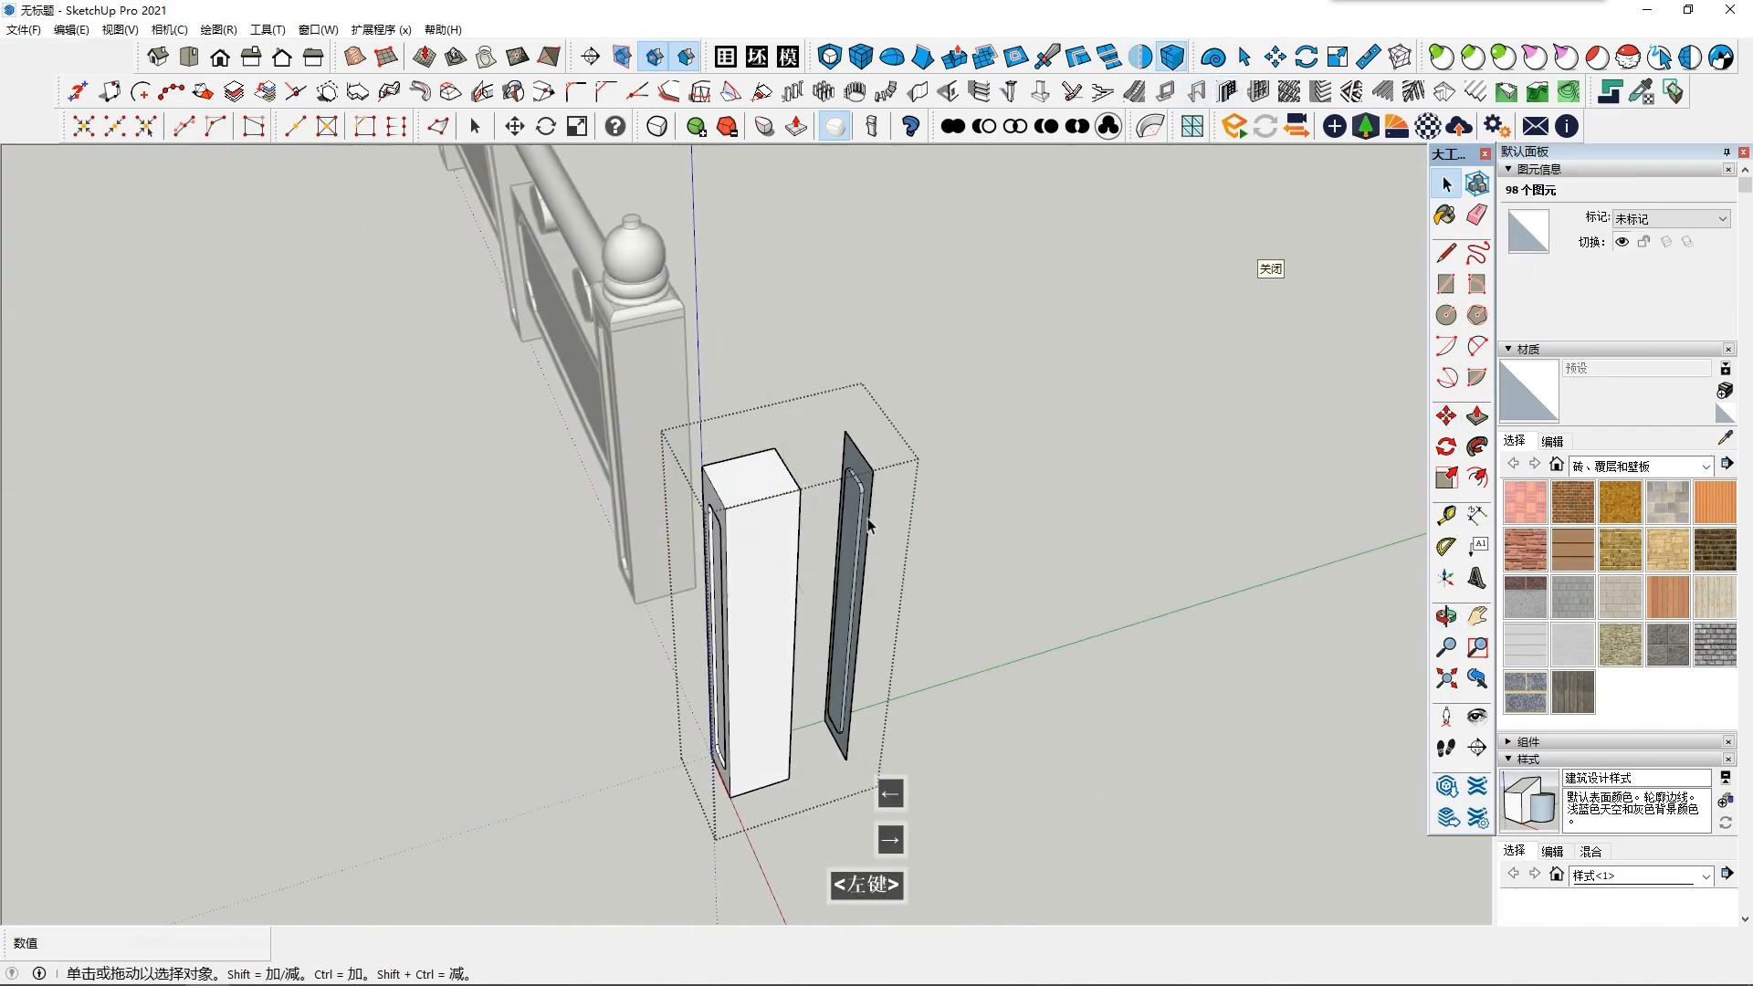
Step: Move the mirrored panel side onto the opposite side of the post
{"action": "middle_click_drag", "start_coordinate": [904, 584], "coordinate": [858, 516]}
{"action": "middle_click_drag", "start_coordinate": [1004, 512], "coordinate": [822, 466]}
{"action": "middle_click_drag", "start_coordinate": [822, 466], "coordinate": [870, 475], "text": "shift"}
{"action": "left_click_drag", "start_coordinate": [737, 678], "coordinate": [656, 675]}
{"action": "key", "text": "space"}
{"action": "left_click", "coordinate": [830, 720]}
Step: Extrude the post's top face upward by about 21 mm as a separate layer
{"action": "scroll", "coordinate": [1180, 720], "scroll_direction": "down", "scroll_amount": 3}
{"action": "middle_click_drag", "start_coordinate": [830, 621], "coordinate": [879, 584]}
{"action": "scroll", "coordinate": [849, 548], "scroll_direction": "up", "scroll_amount": 3}
{"action": "scroll", "coordinate": [873, 572], "scroll_direction": "up", "scroll_amount": 2}
{"action": "triple_click", "coordinate": [869, 466]}
{"action": "key", "text": "p"}
{"action": "middle_click_drag", "start_coordinate": [758, 438], "coordinate": [878, 436]}
{"action": "double_click", "coordinate": [864, 434]}
{"action": "left_click", "coordinate": [867, 424]}
{"action": "middle_click_drag", "start_coordinate": [878, 436], "coordinate": [621, 310]}
{"action": "middle_click_drag", "start_coordinate": [621, 311], "coordinate": [783, 521], "text": "shift"}
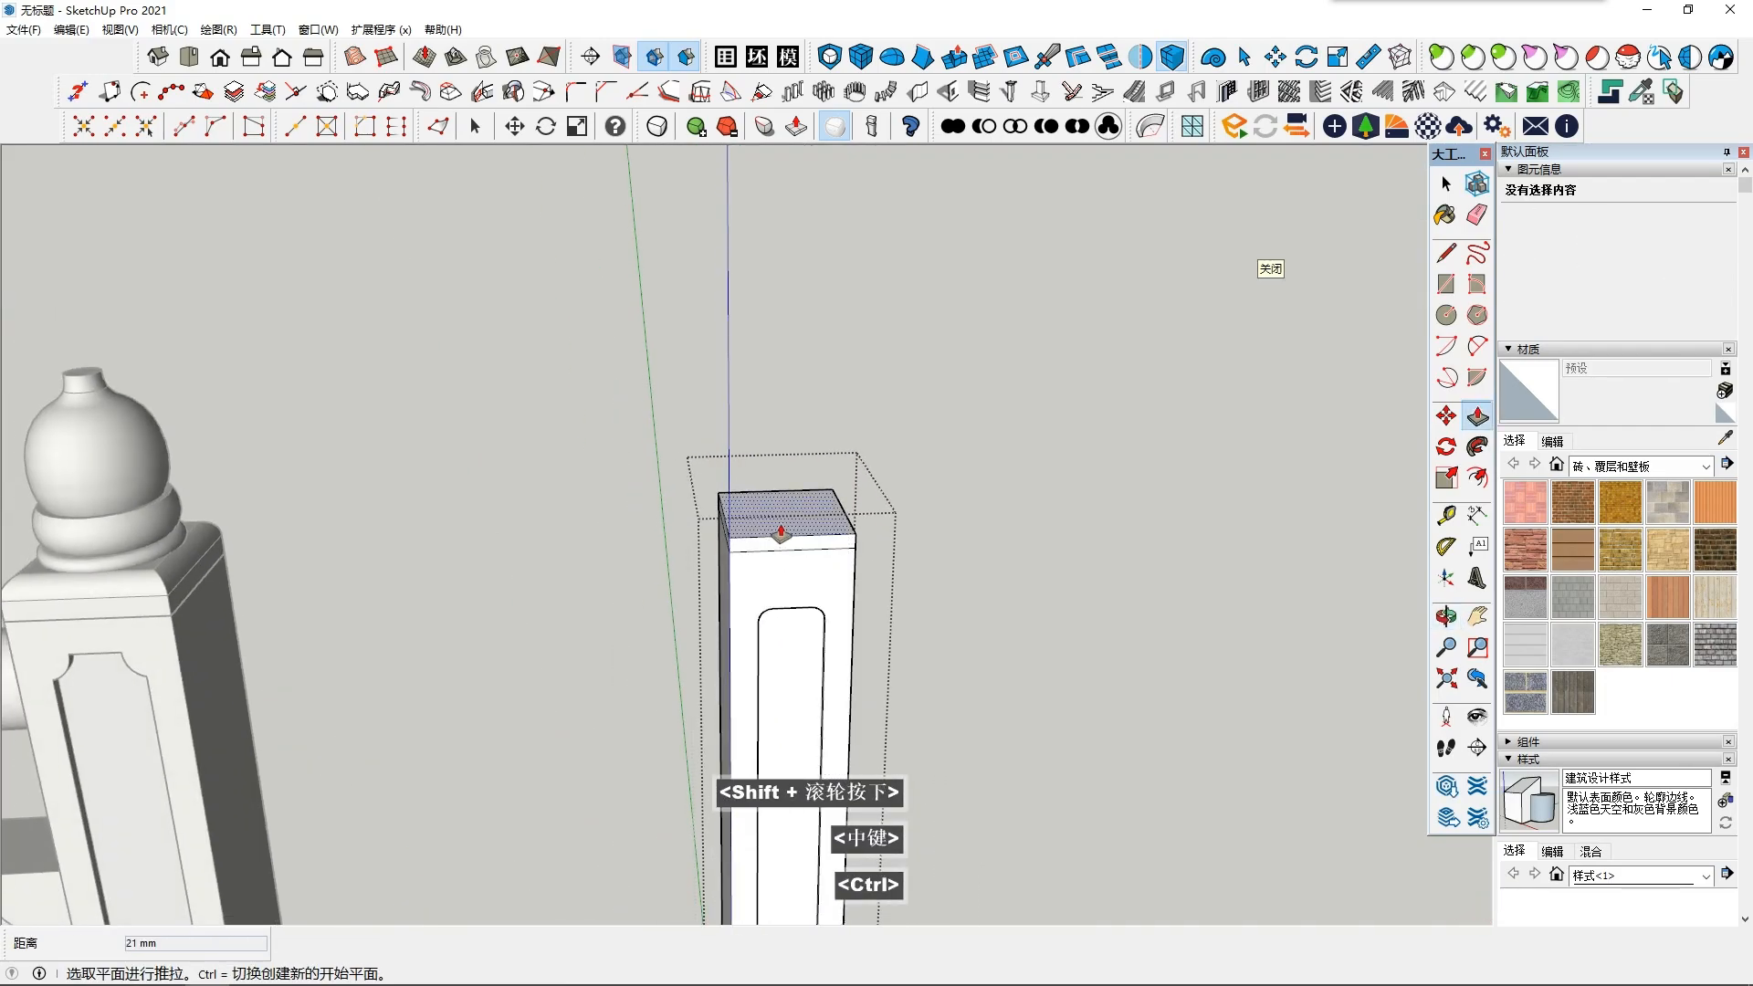
Step: Try to stack a second layer about 24 mm high on the post's top face
{"action": "left_click", "coordinate": [775, 523], "text": "ctrl"}
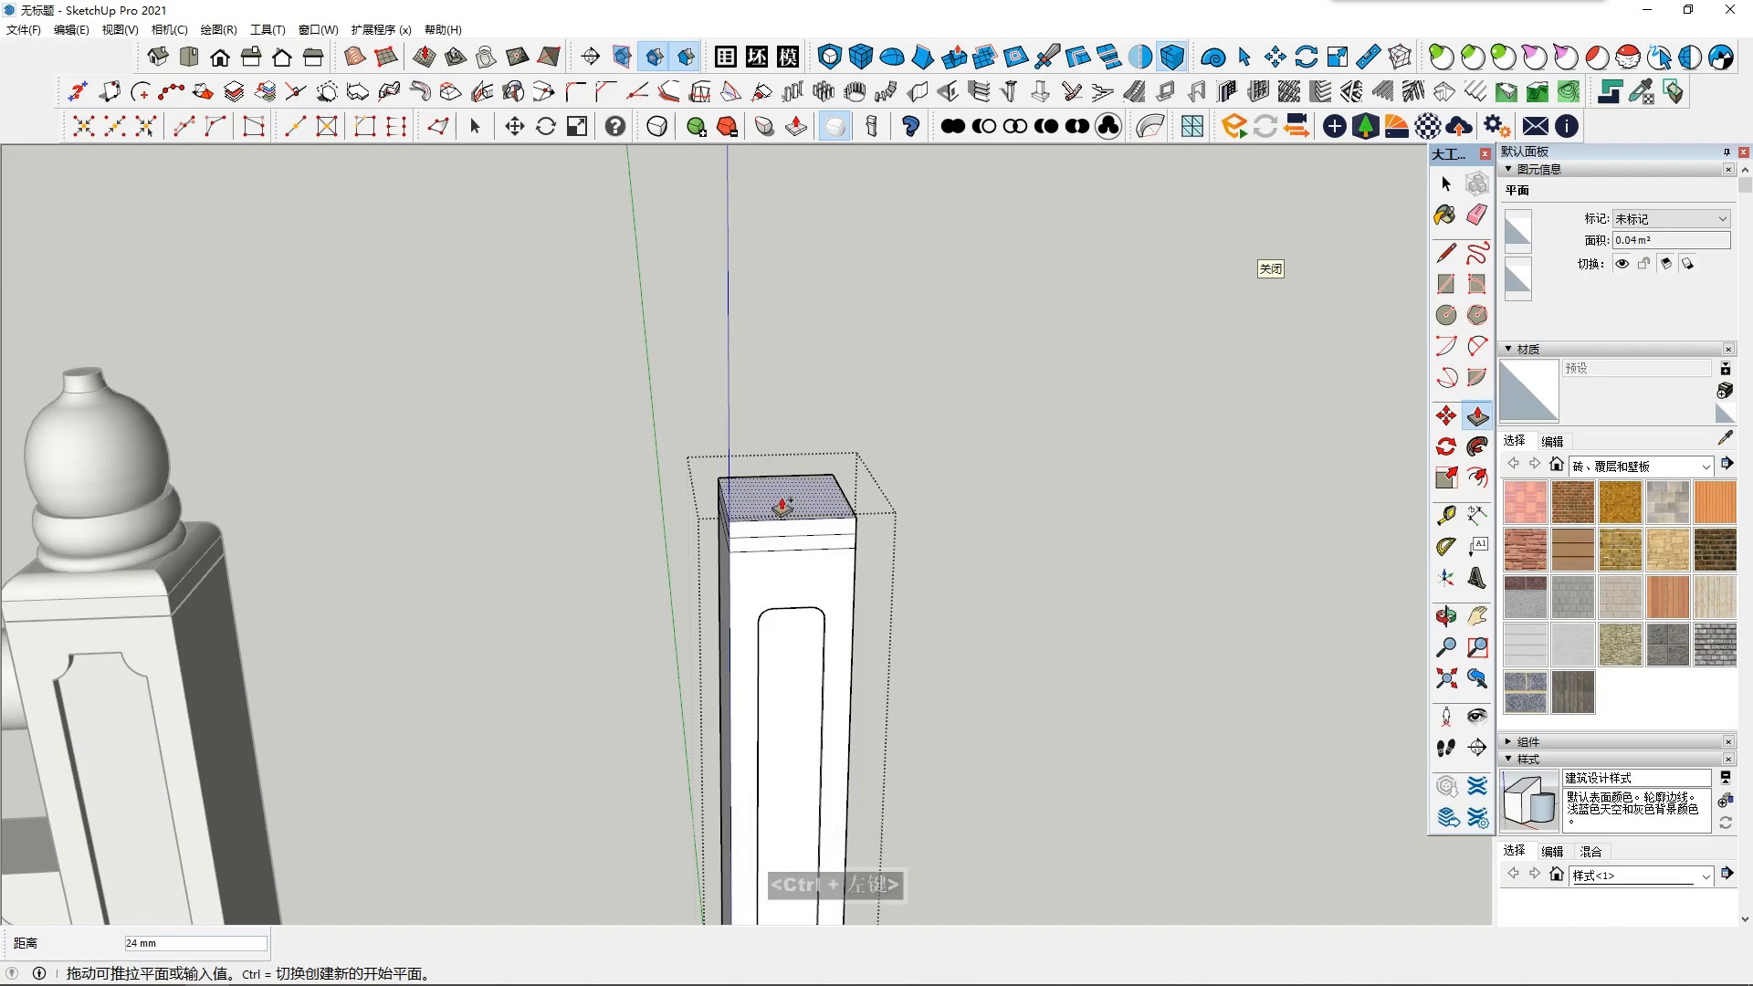
{"action": "left_click", "coordinate": [782, 508]}
{"action": "scroll", "coordinate": [885, 563], "scroll_direction": "up", "scroll_amount": 3}
{"action": "middle_click_drag", "start_coordinate": [885, 564], "coordinate": [728, 519]}
Step: Draw an upright rectangle about 36 mm wide on the post's top at its front right corner
{"action": "scroll", "coordinate": [818, 548], "scroll_direction": "down", "scroll_amount": 2}
{"action": "scroll", "coordinate": [826, 534], "scroll_direction": "up", "scroll_amount": 3}
{"action": "scroll", "coordinate": [798, 575], "scroll_direction": "down", "scroll_amount": 3}
{"action": "middle_click", "coordinate": [792, 568]}
{"action": "key", "text": "r"}
{"action": "key", "text": "Left"}
{"action": "left_click", "coordinate": [798, 481]}
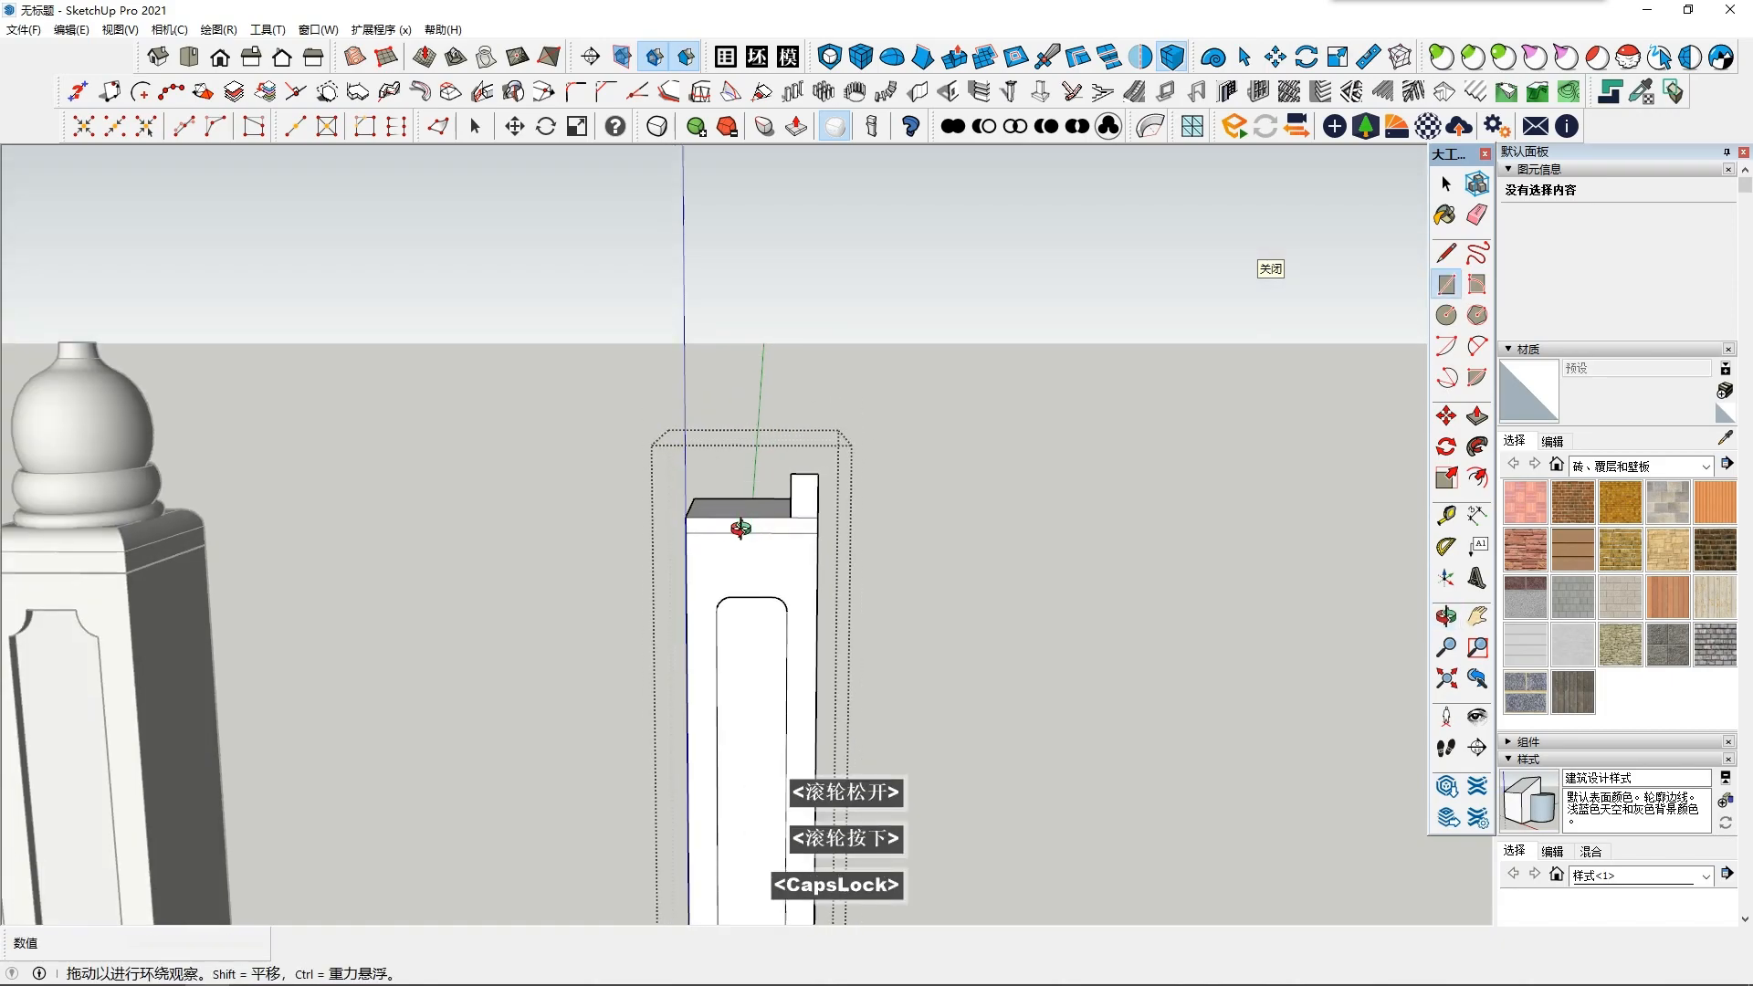
Step: Lower the upright rectangle's upper edge by about 16 mm
{"action": "scroll", "coordinate": [813, 491], "scroll_direction": "up", "scroll_amount": 2}
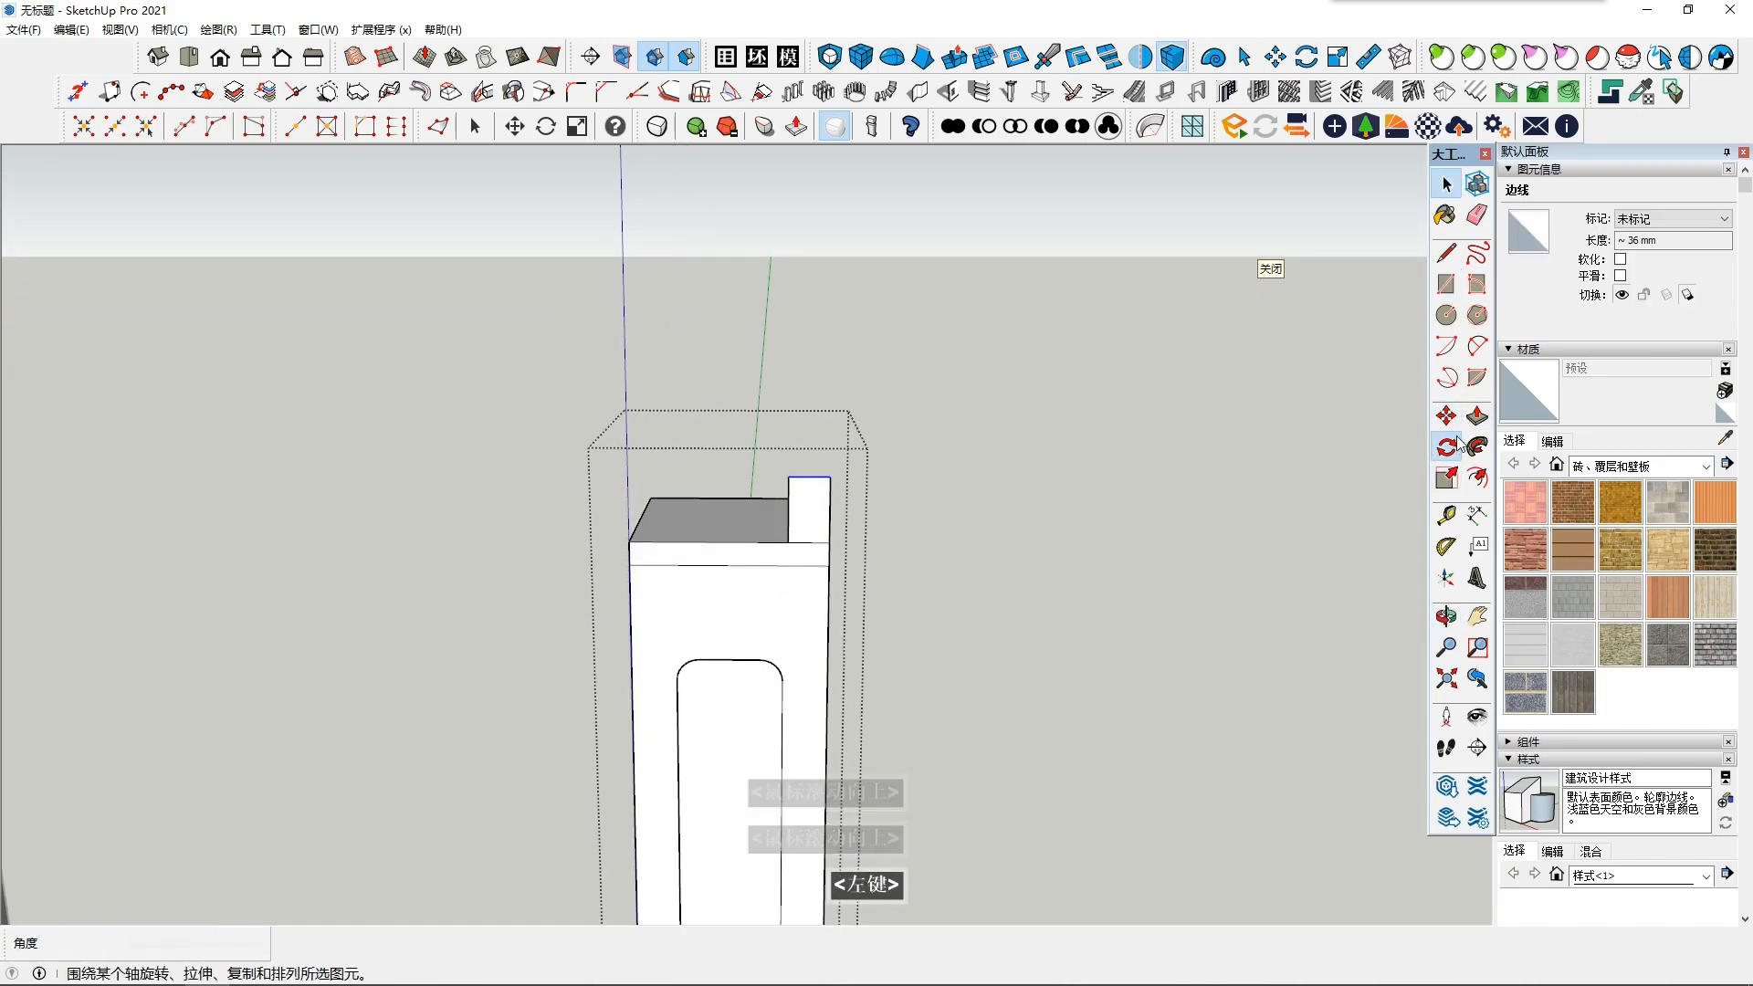
{"action": "left_click", "coordinate": [1446, 416]}
{"action": "middle_click", "coordinate": [801, 475]}
{"action": "middle_click", "coordinate": [802, 475]}
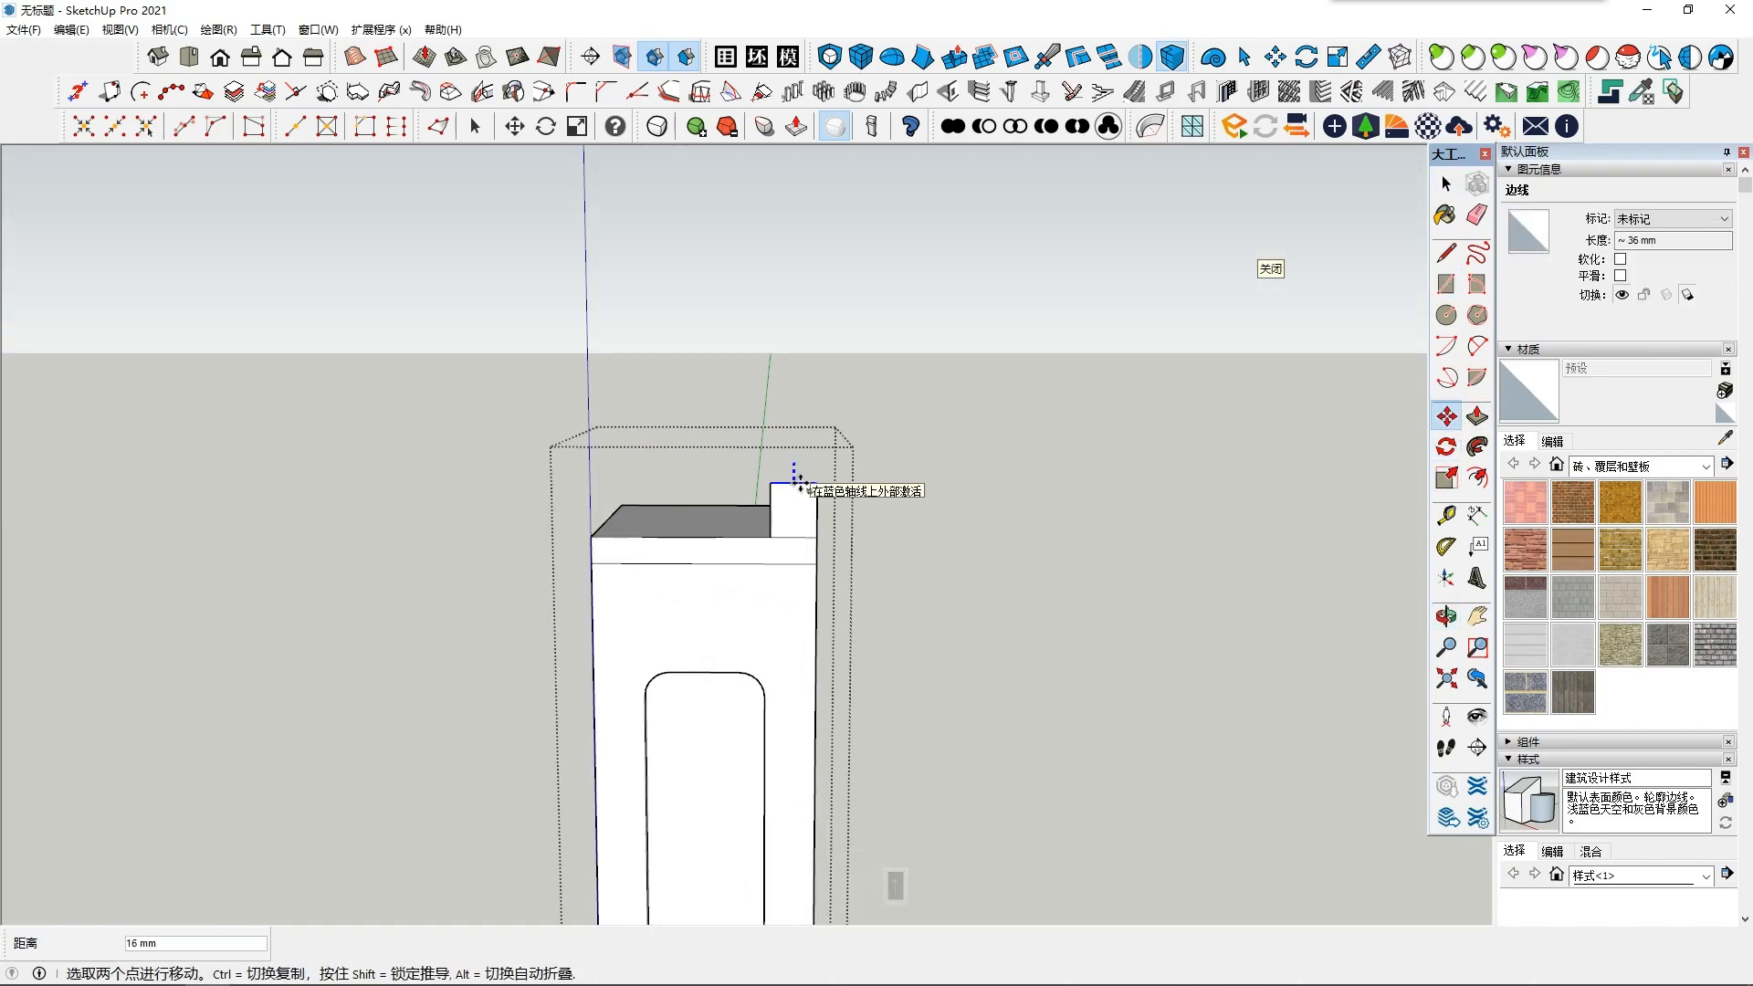
{"action": "double_click", "coordinate": [800, 482]}
Step: Draw an outward-bulging arc from the rectangle's upper inner corner to its lower outer corner
{"action": "key", "text": "a"}
{"action": "left_click", "coordinate": [816, 536]}
{"action": "scroll", "coordinate": [807, 509], "scroll_direction": "up", "scroll_amount": 5}
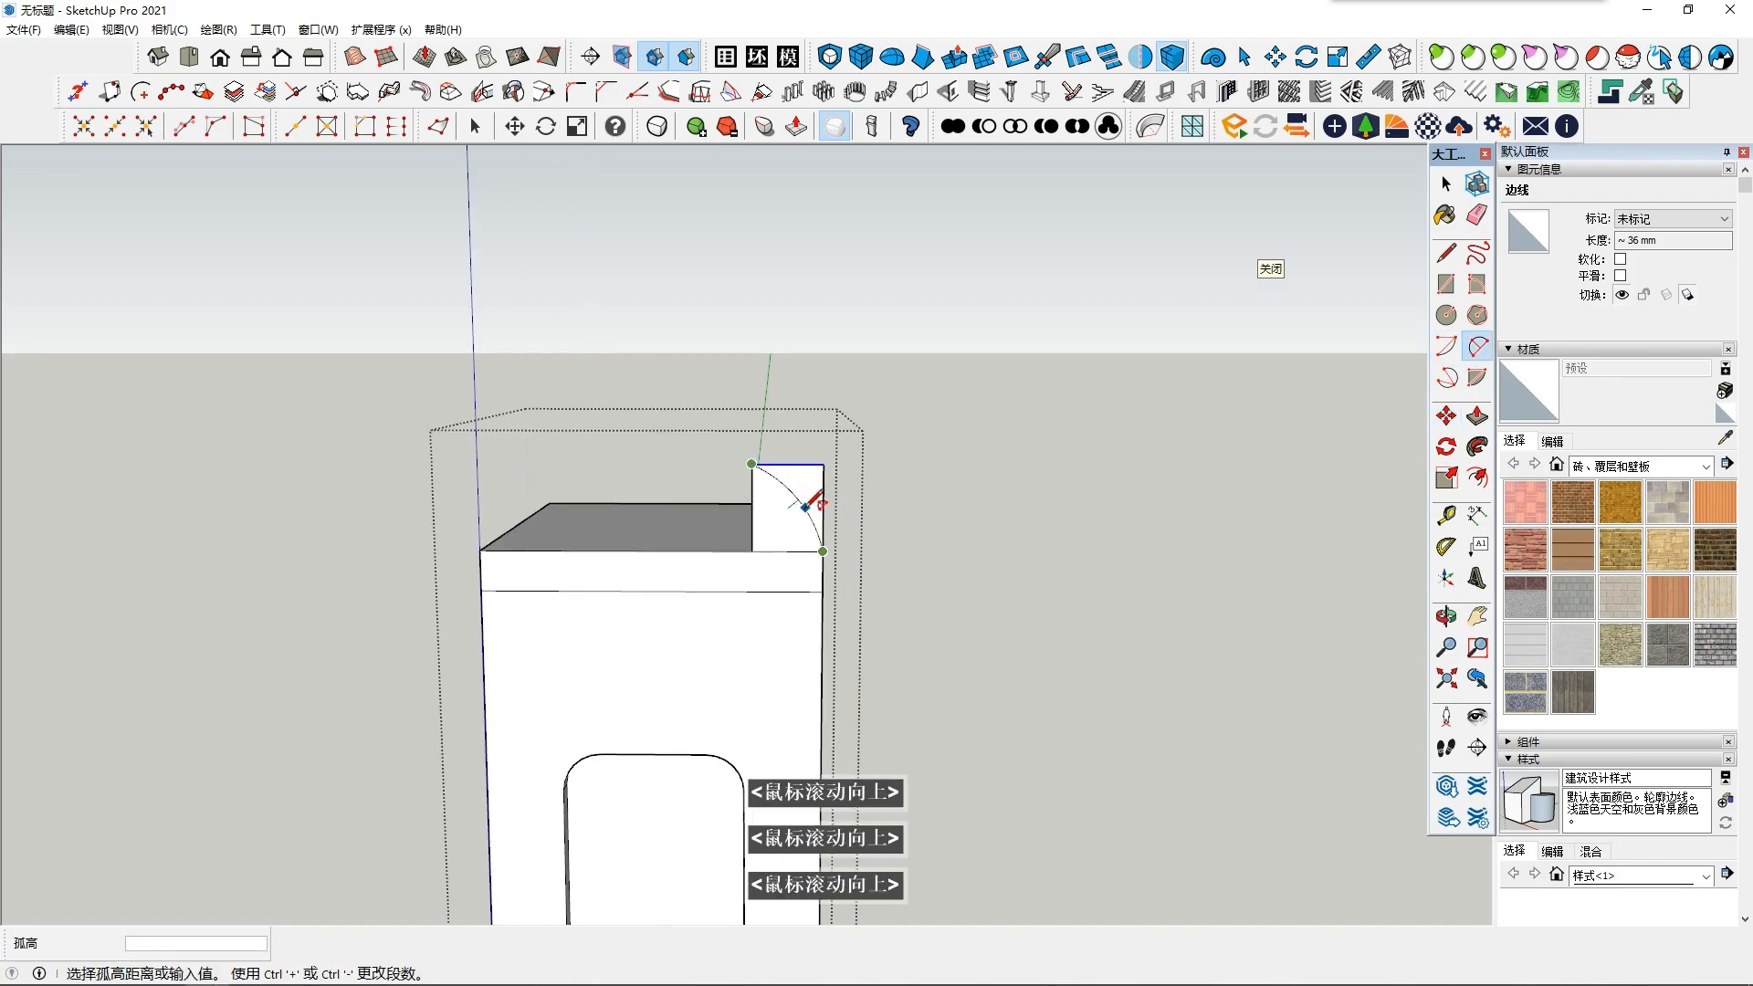
{"action": "left_click", "coordinate": [803, 505]}
{"action": "key", "text": "space"}
Step: Delete the rectangle's leftover edges outside the arc to leave only the rounded profile
{"action": "scroll", "coordinate": [802, 508], "scroll_direction": "up", "scroll_amount": 2}
{"action": "middle_click_drag", "start_coordinate": [798, 575], "coordinate": [801, 685]}
{"action": "scroll", "coordinate": [840, 605], "scroll_direction": "up", "scroll_amount": 2}
{"action": "left_click", "coordinate": [842, 607]}
{"action": "scroll", "coordinate": [842, 607], "scroll_direction": "down", "scroll_amount": 3}
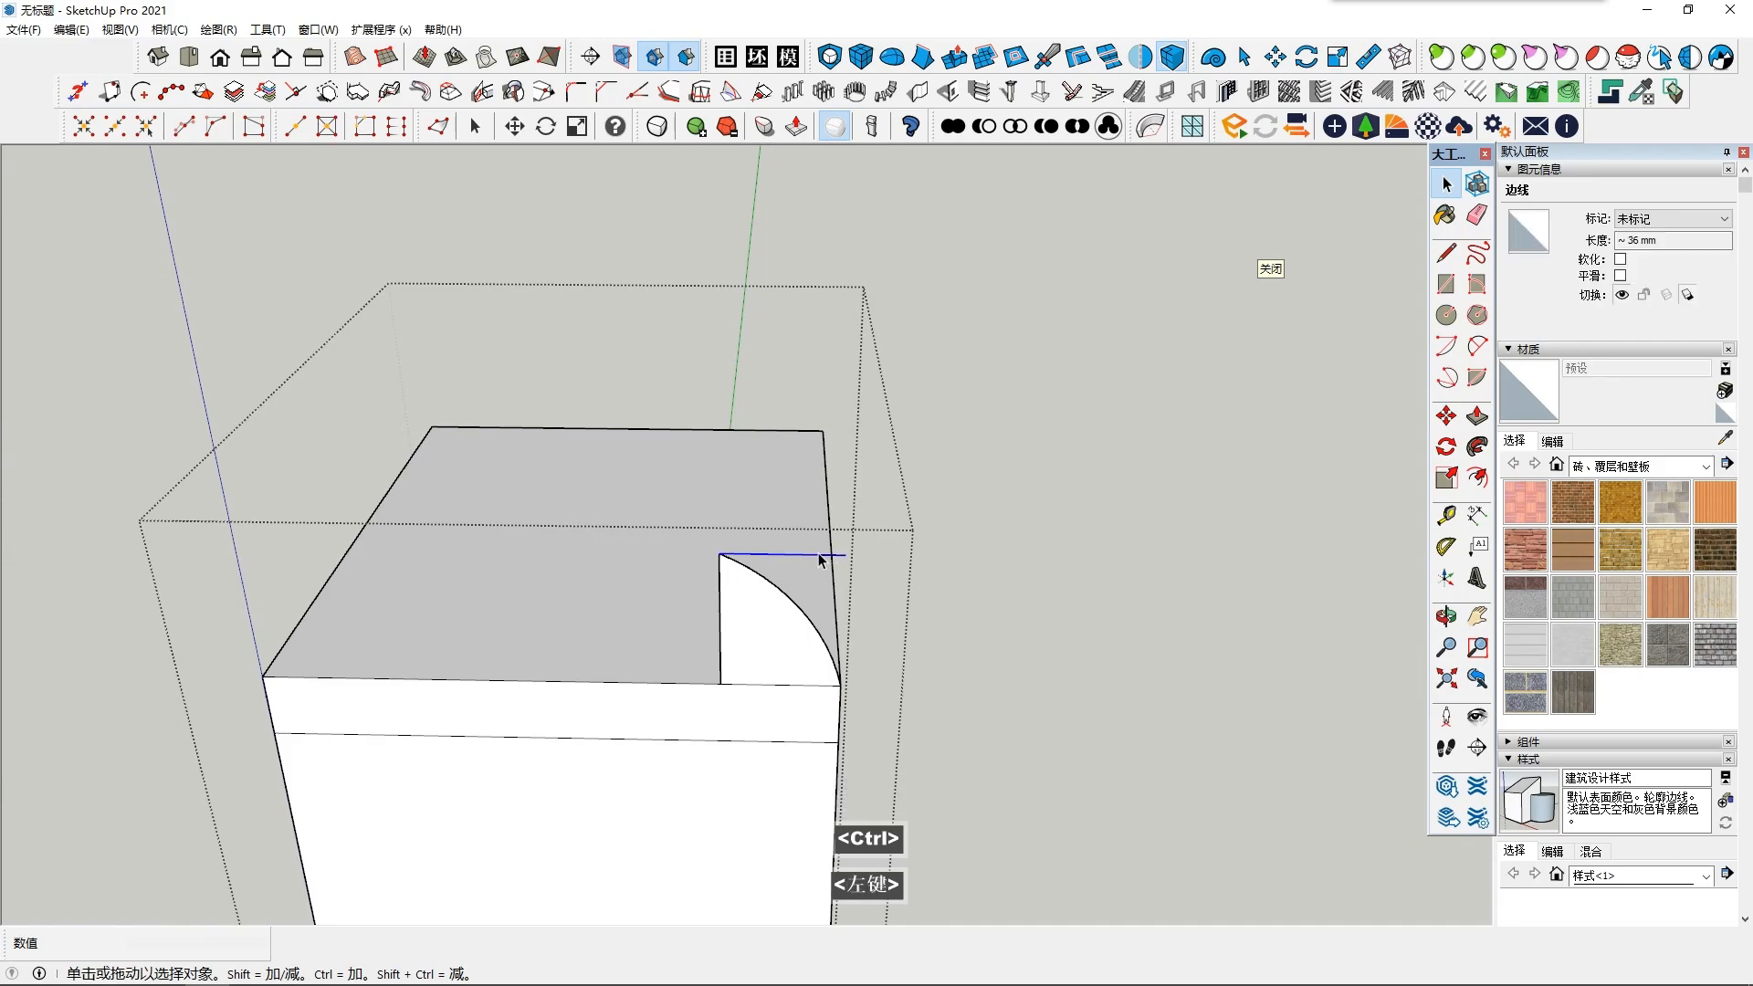
{"action": "key", "text": "Delete"}
Step: Sweep the rounded profile around the post's top face with Follow Me
{"action": "middle_click_drag", "start_coordinate": [745, 484], "coordinate": [744, 517]}
{"action": "double_click", "coordinate": [743, 517]}
{"action": "middle_click_drag", "start_coordinate": [787, 659], "coordinate": [748, 498]}
{"action": "key", "text": "d"}
{"action": "left_click", "coordinate": [791, 679]}
{"action": "scroll", "coordinate": [639, 585], "scroll_direction": "down", "scroll_amount": 6}
{"action": "key", "text": "space"}
Step: Close the recessed centre of the post's cap with a flat face flush with the rounded rim
{"action": "left_click", "coordinate": [767, 639]}
{"action": "middle_click_drag", "start_coordinate": [767, 708], "coordinate": [798, 685]}
{"action": "middle_click_drag", "start_coordinate": [346, 610], "coordinate": [504, 631]}
{"action": "scroll", "coordinate": [827, 546], "scroll_direction": "up", "scroll_amount": 2}
{"action": "middle_click_drag", "start_coordinate": [827, 545], "coordinate": [767, 435]}
{"action": "scroll", "coordinate": [767, 435], "scroll_direction": "down", "scroll_amount": 3}
{"action": "middle_click_drag", "start_coordinate": [924, 340], "coordinate": [918, 412]}
{"action": "left_click", "coordinate": [853, 356]}
{"action": "scroll", "coordinate": [853, 356], "scroll_direction": "up", "scroll_amount": 2}
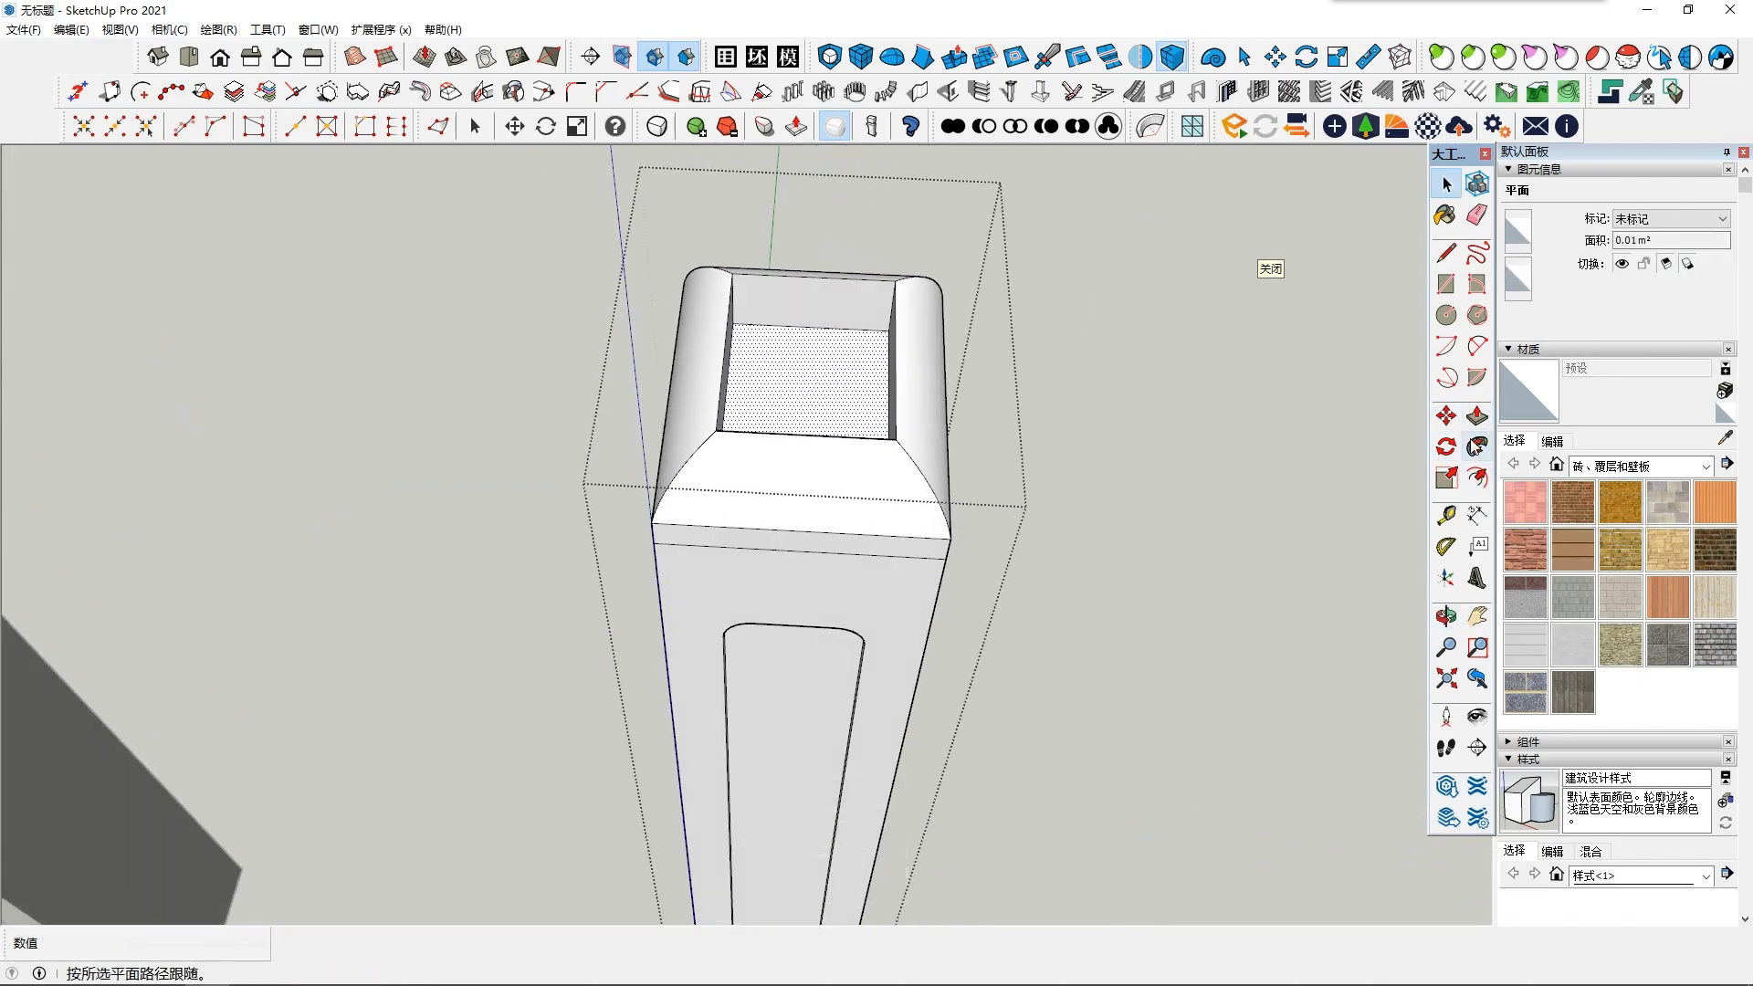
{"action": "key", "text": "space"}
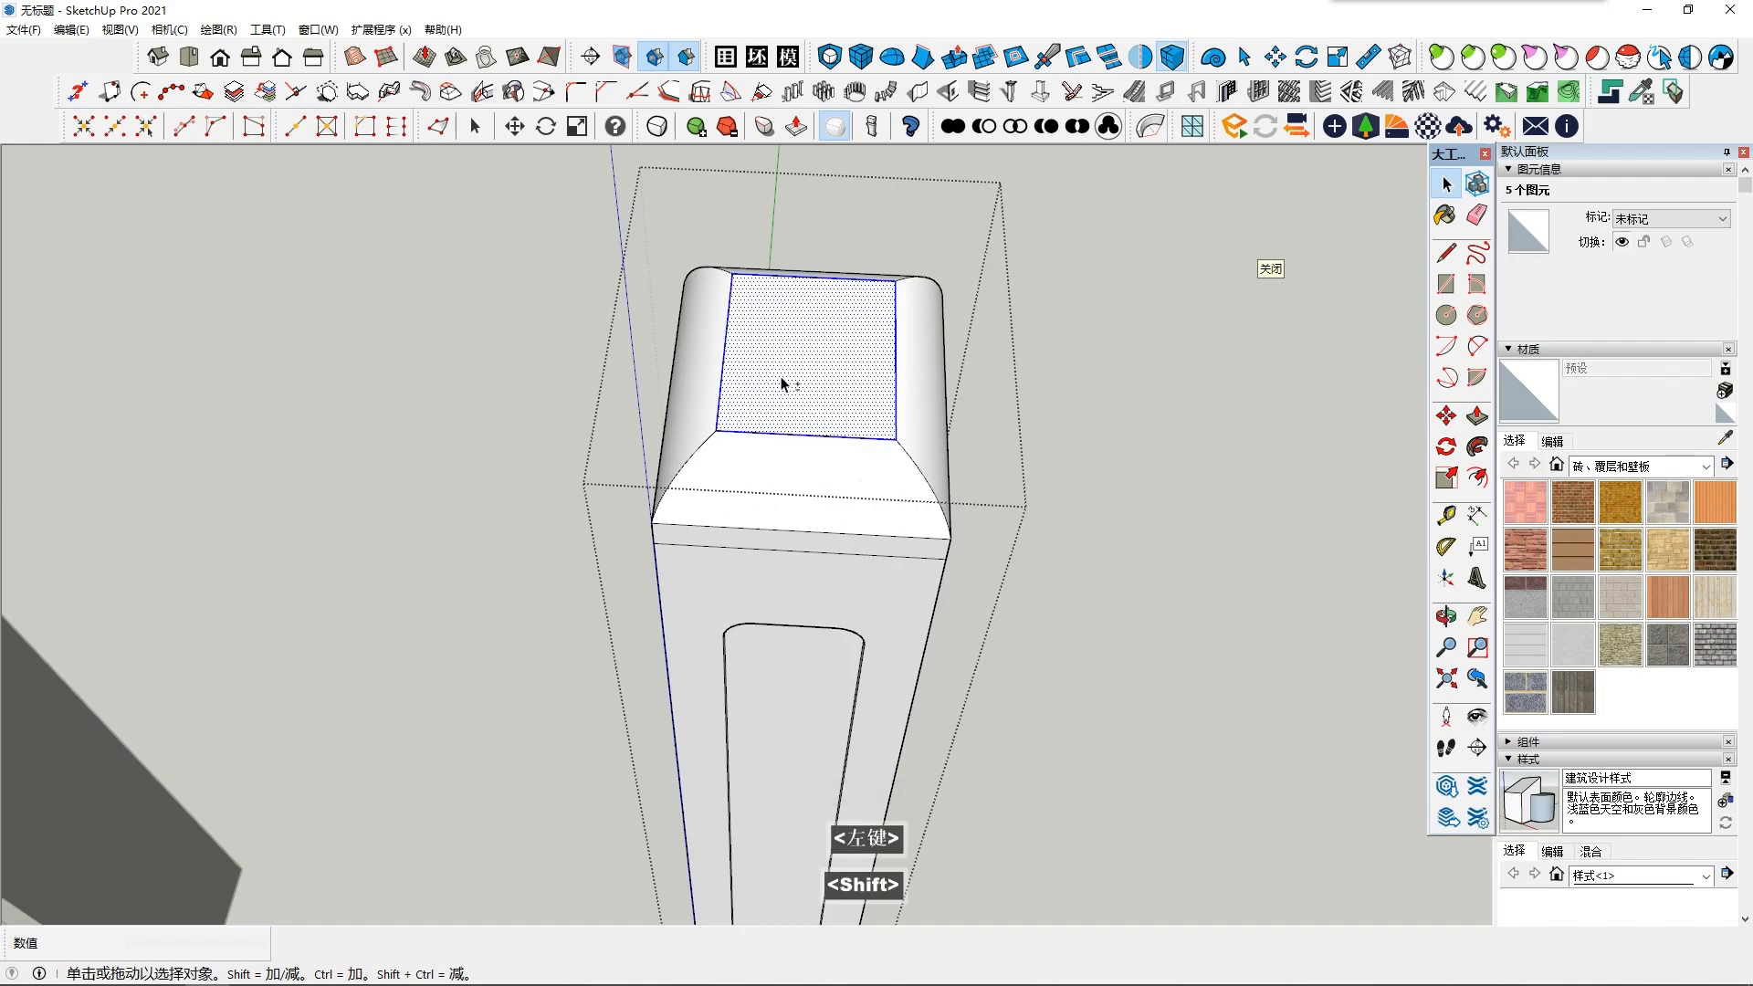
Step: Locate the centre of the cap's flat top face and draw a circle about 52 mm in radius there
{"action": "key", "text": "ctrl+z"}
{"action": "mouse_move", "coordinate": [792, 405]}
{"action": "middle_mouse_down"}
{"action": "mouse_move", "coordinate": [818, 407]}
{"action": "mouse_move", "coordinate": [795, 453]}
{"action": "mouse_move", "coordinate": [776, 450]}
{"action": "mouse_move", "coordinate": [787, 434]}
{"action": "middle_mouse_up"}
{"action": "scroll", "coordinate": [819, 408], "scroll_direction": "down", "scroll_amount": 2}
{"action": "scroll", "coordinate": [775, 449], "scroll_direction": "down", "scroll_amount": 2}
{"action": "middle_click_drag", "start_coordinate": [787, 433], "coordinate": [856, 498], "text": "shift"}
{"action": "scroll", "coordinate": [803, 466], "scroll_direction": "up", "scroll_amount": 1}
{"action": "left_click", "coordinate": [1477, 446]}
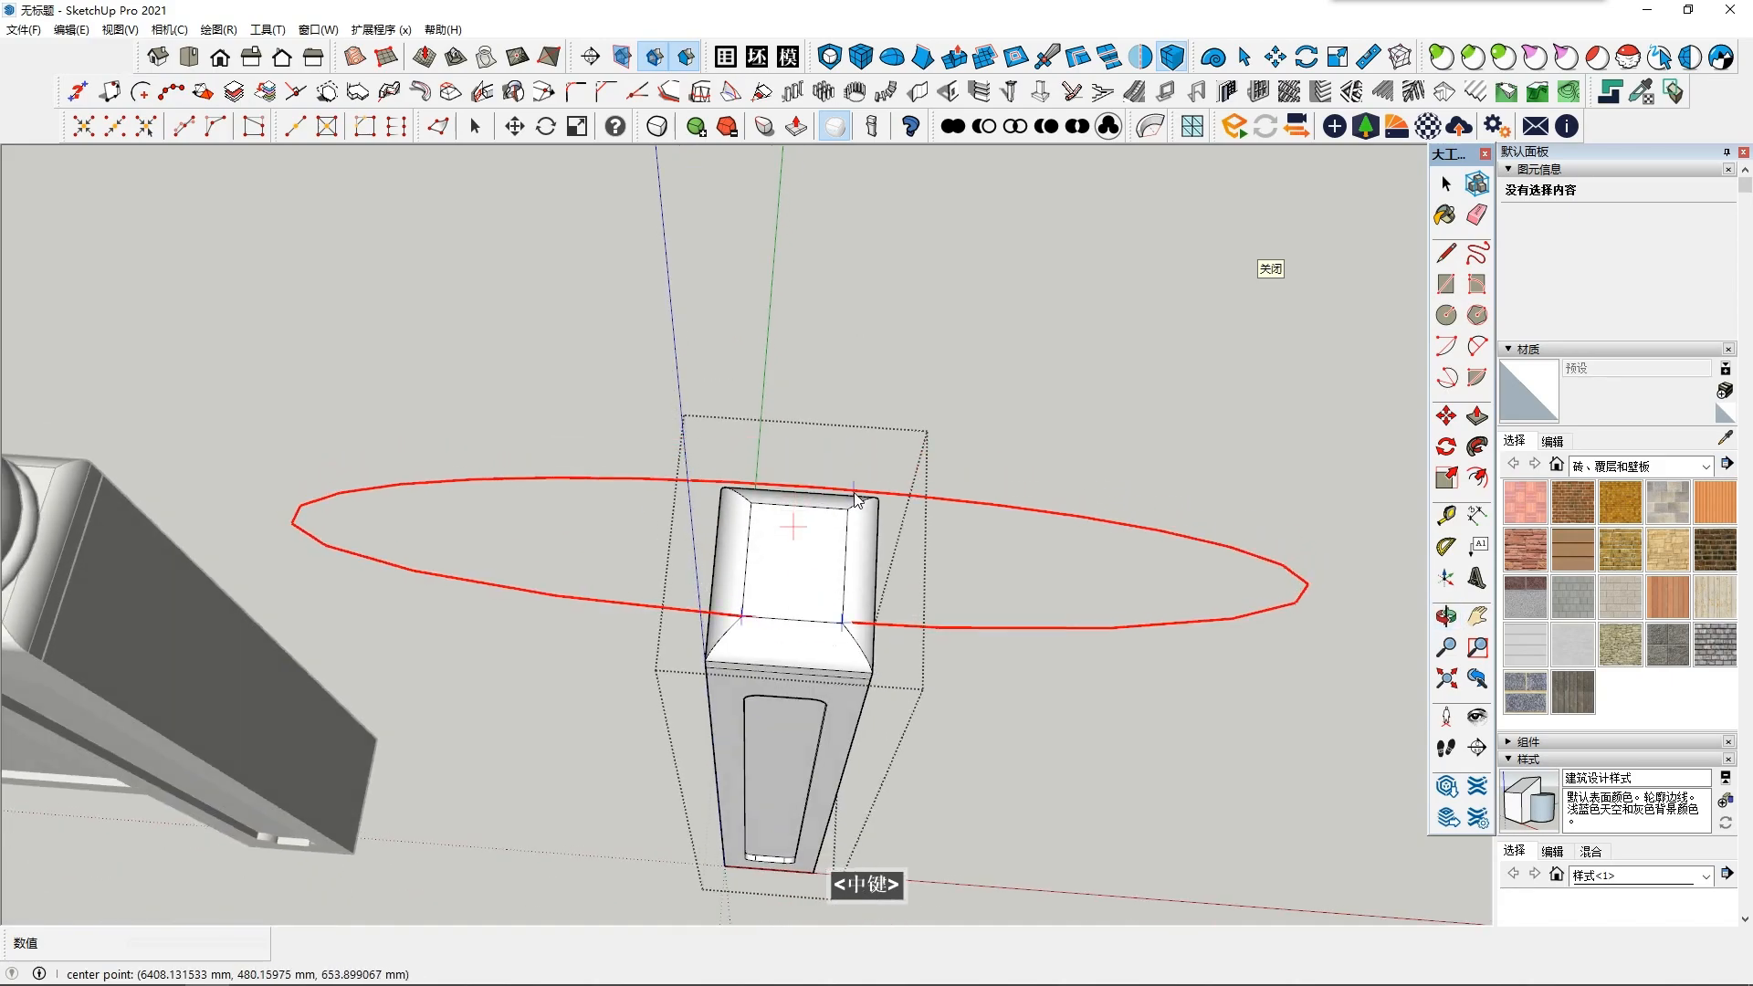
{"action": "middle_click_drag", "start_coordinate": [841, 614], "coordinate": [858, 557]}
{"action": "scroll", "coordinate": [858, 558], "scroll_direction": "down", "scroll_amount": 2}
{"action": "middle_click_drag", "start_coordinate": [859, 557], "coordinate": [905, 383], "text": "shift"}
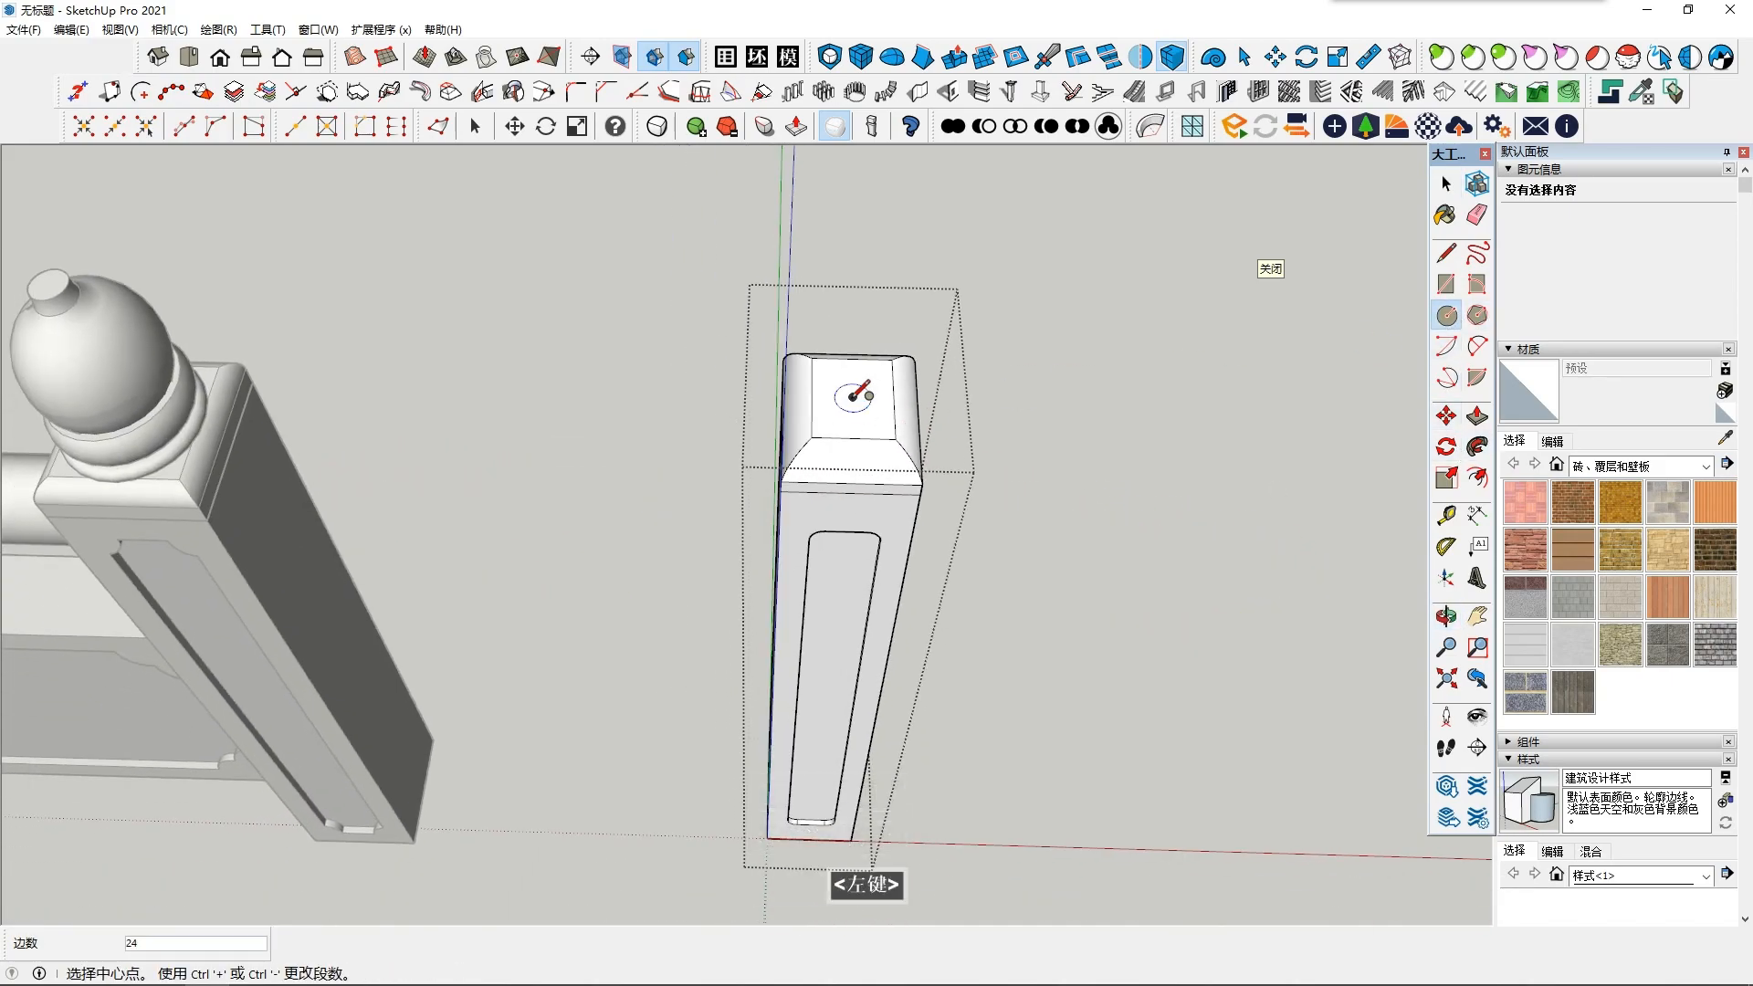
{"action": "scroll", "coordinate": [899, 398], "scroll_direction": "up", "scroll_amount": 3}
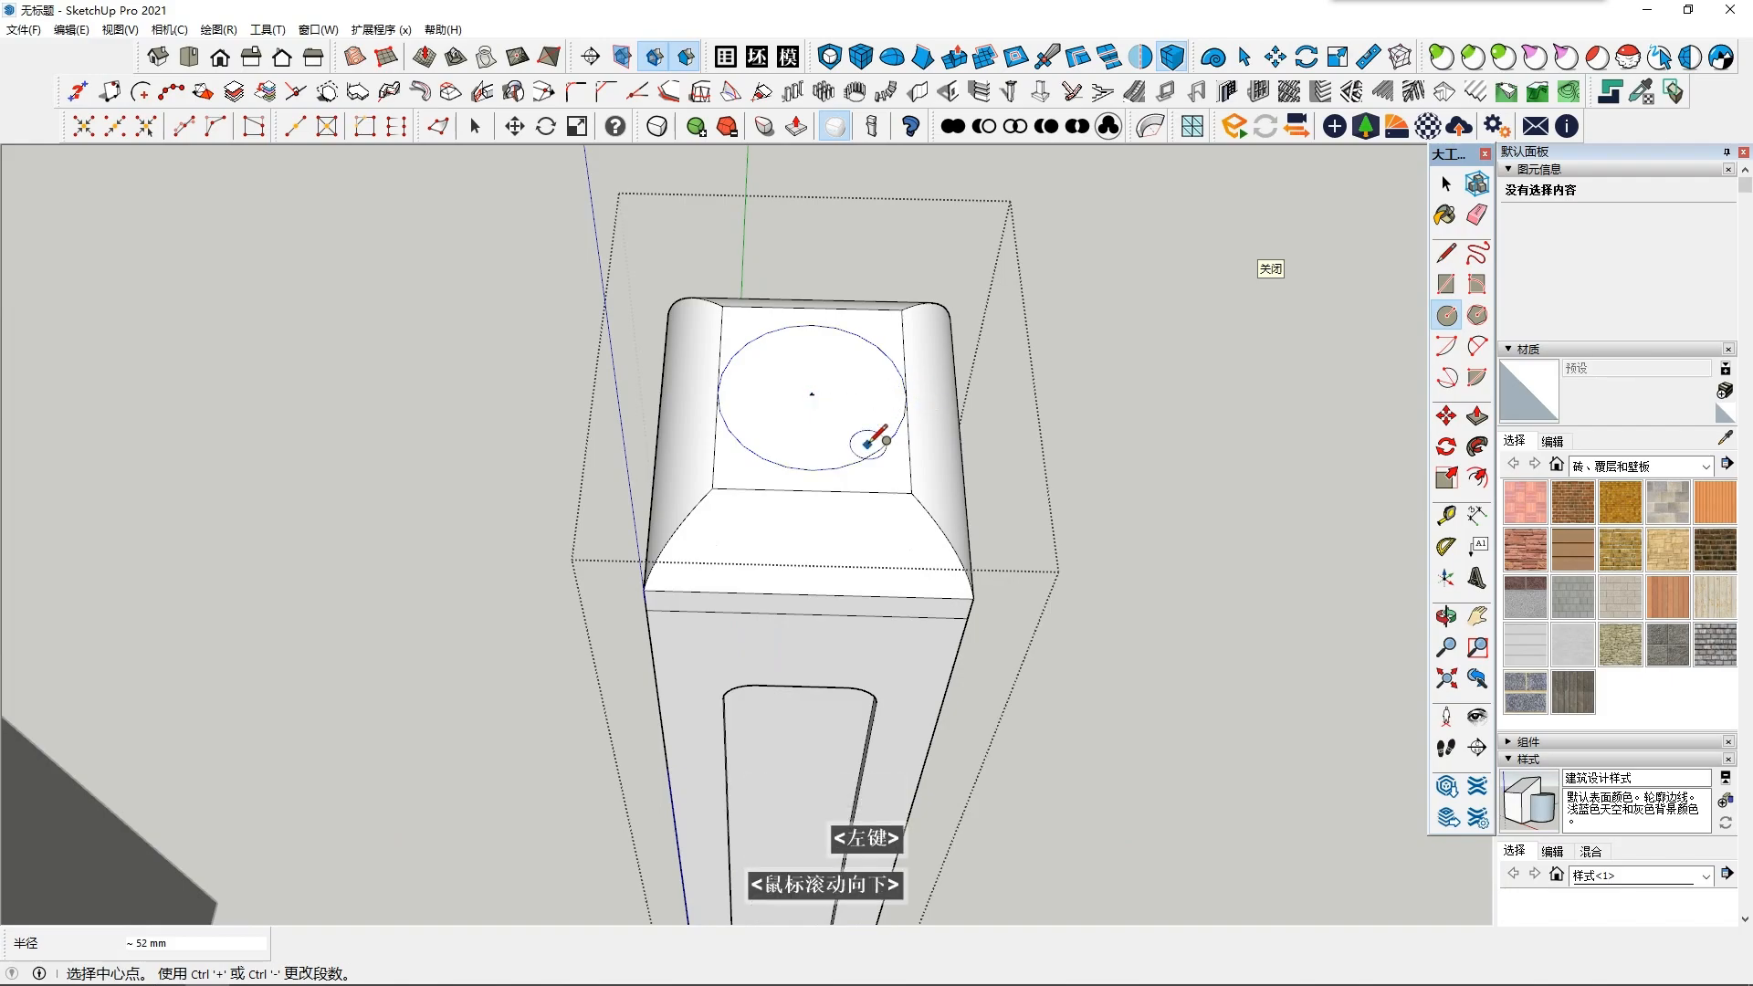
Step: Examine the stacked rings at the base of the reference post's finial
{"action": "scroll", "coordinate": [854, 509], "scroll_direction": "down", "scroll_amount": 2}
{"action": "key", "text": "space"}
{"action": "left_click", "coordinate": [827, 464]}
{"action": "scroll", "coordinate": [806, 497], "scroll_direction": "down", "scroll_amount": 1}
{"action": "middle_click_drag", "start_coordinate": [806, 496], "coordinate": [826, 374]}
{"action": "scroll", "coordinate": [712, 654], "scroll_direction": "down", "scroll_amount": 3}
{"action": "scroll", "coordinate": [827, 375], "scroll_direction": "down", "scroll_amount": 4}
{"action": "scroll", "coordinate": [803, 665], "scroll_direction": "down", "scroll_amount": 2}
{"action": "mouse_move", "coordinate": [1004, 523]}
{"action": "middle_mouse_down", "text": "shift"}
{"action": "mouse_move", "coordinate": [803, 665]}
{"action": "mouse_move", "coordinate": [824, 453]}
{"action": "mouse_move", "coordinate": [818, 614]}
{"action": "mouse_move", "coordinate": [809, 522]}
{"action": "mouse_move", "coordinate": [795, 570]}
{"action": "mouse_move", "coordinate": [764, 505]}
{"action": "mouse_move", "coordinate": [763, 588]}
{"action": "mouse_move", "coordinate": [769, 484]}
{"action": "mouse_move", "coordinate": [738, 435]}
{"action": "mouse_move", "coordinate": [772, 424]}
{"action": "middle_mouse_up", "text": "shift"}
{"action": "scroll", "coordinate": [824, 453], "scroll_direction": "up", "scroll_amount": 1}
{"action": "scroll", "coordinate": [805, 599], "scroll_direction": "up", "scroll_amount": 3}
{"action": "middle_click", "coordinate": [805, 599]}
{"action": "scroll", "coordinate": [809, 522], "scroll_direction": "up", "scroll_amount": 3}
{"action": "key", "text": "a"}
{"action": "left_click", "coordinate": [763, 491]}
{"action": "scroll", "coordinate": [764, 423], "scroll_direction": "up", "scroll_amount": 4}
{"action": "key", "text": "Up"}
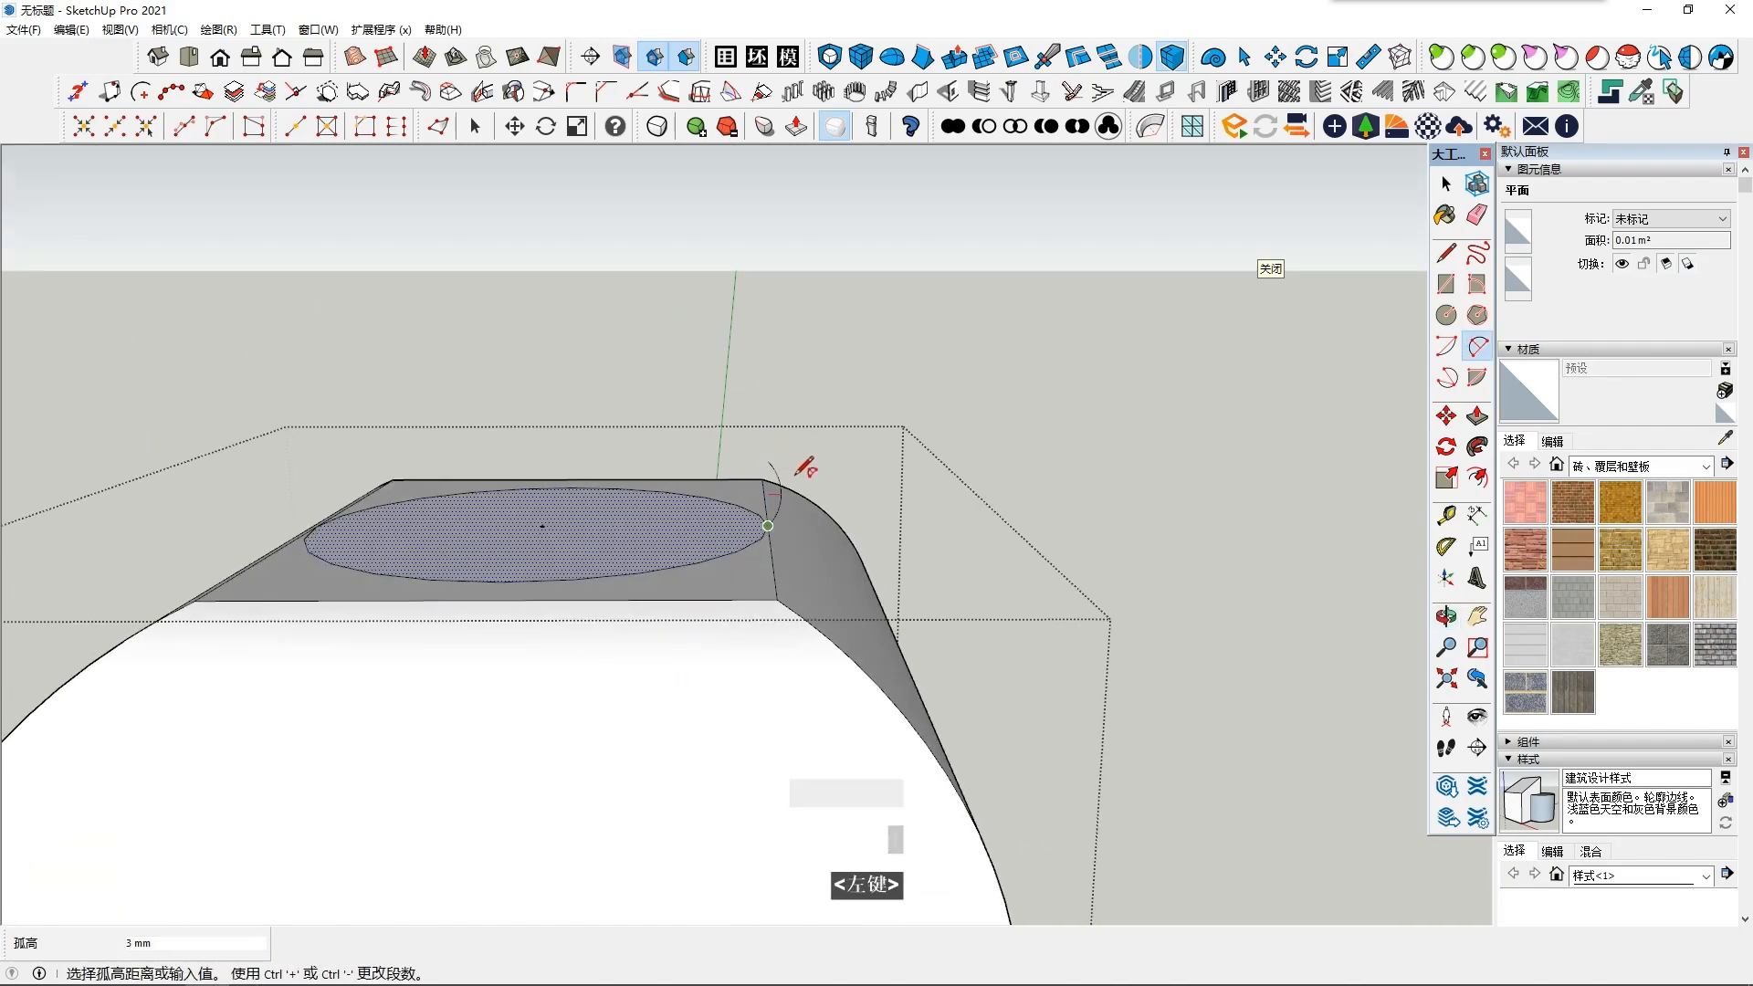
{"action": "mouse_move", "coordinate": [828, 507]}
{"action": "middle_mouse_down"}
{"action": "mouse_move", "coordinate": [827, 548]}
{"action": "mouse_move", "coordinate": [802, 442]}
{"action": "mouse_move", "coordinate": [798, 468]}
{"action": "middle_mouse_up"}
Step: Draw an upright square of about 10 mm by 10 mm at the edge of the circle on the cap
{"action": "left_click", "coordinate": [1446, 284]}
{"action": "key", "text": "Left"}
{"action": "left_click", "coordinate": [807, 466]}
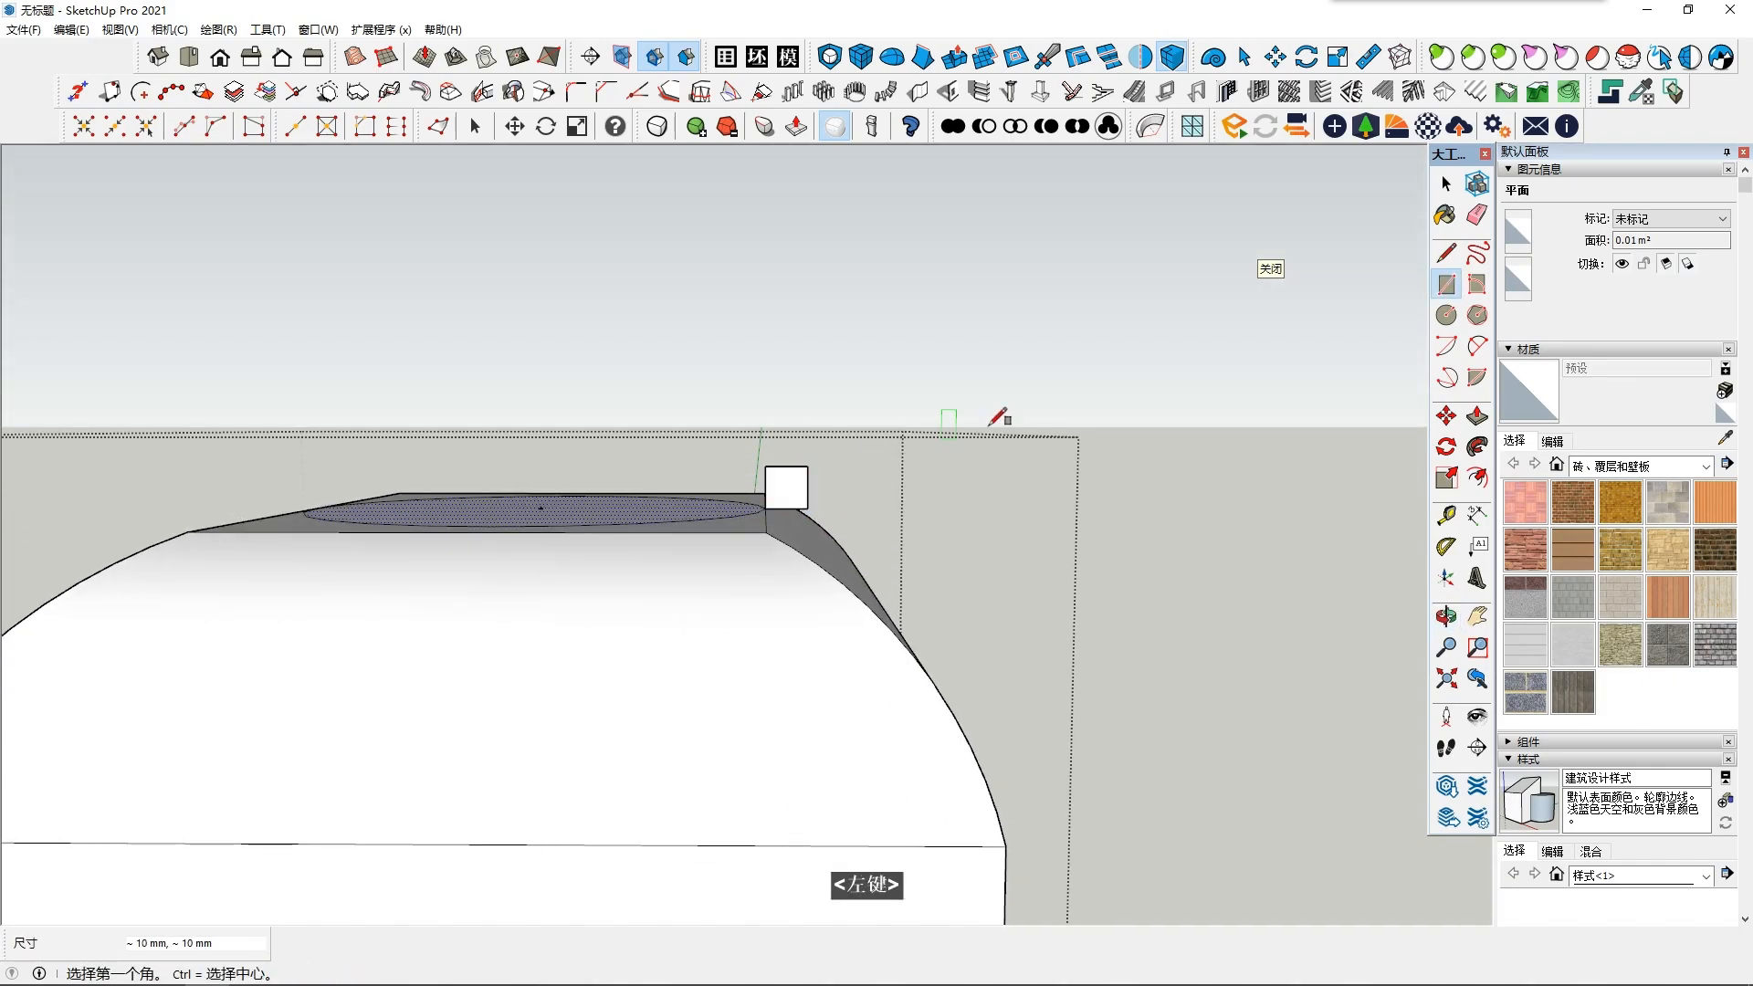
Step: Draw an arc bulging outward inside the small square and delete the area outside it to leave a half-round profile
{"action": "scroll", "coordinate": [816, 483], "scroll_direction": "up", "scroll_amount": 3}
{"action": "key", "text": "space"}
{"action": "middle_click", "coordinate": [813, 489]}
{"action": "double_click", "coordinate": [810, 491]}
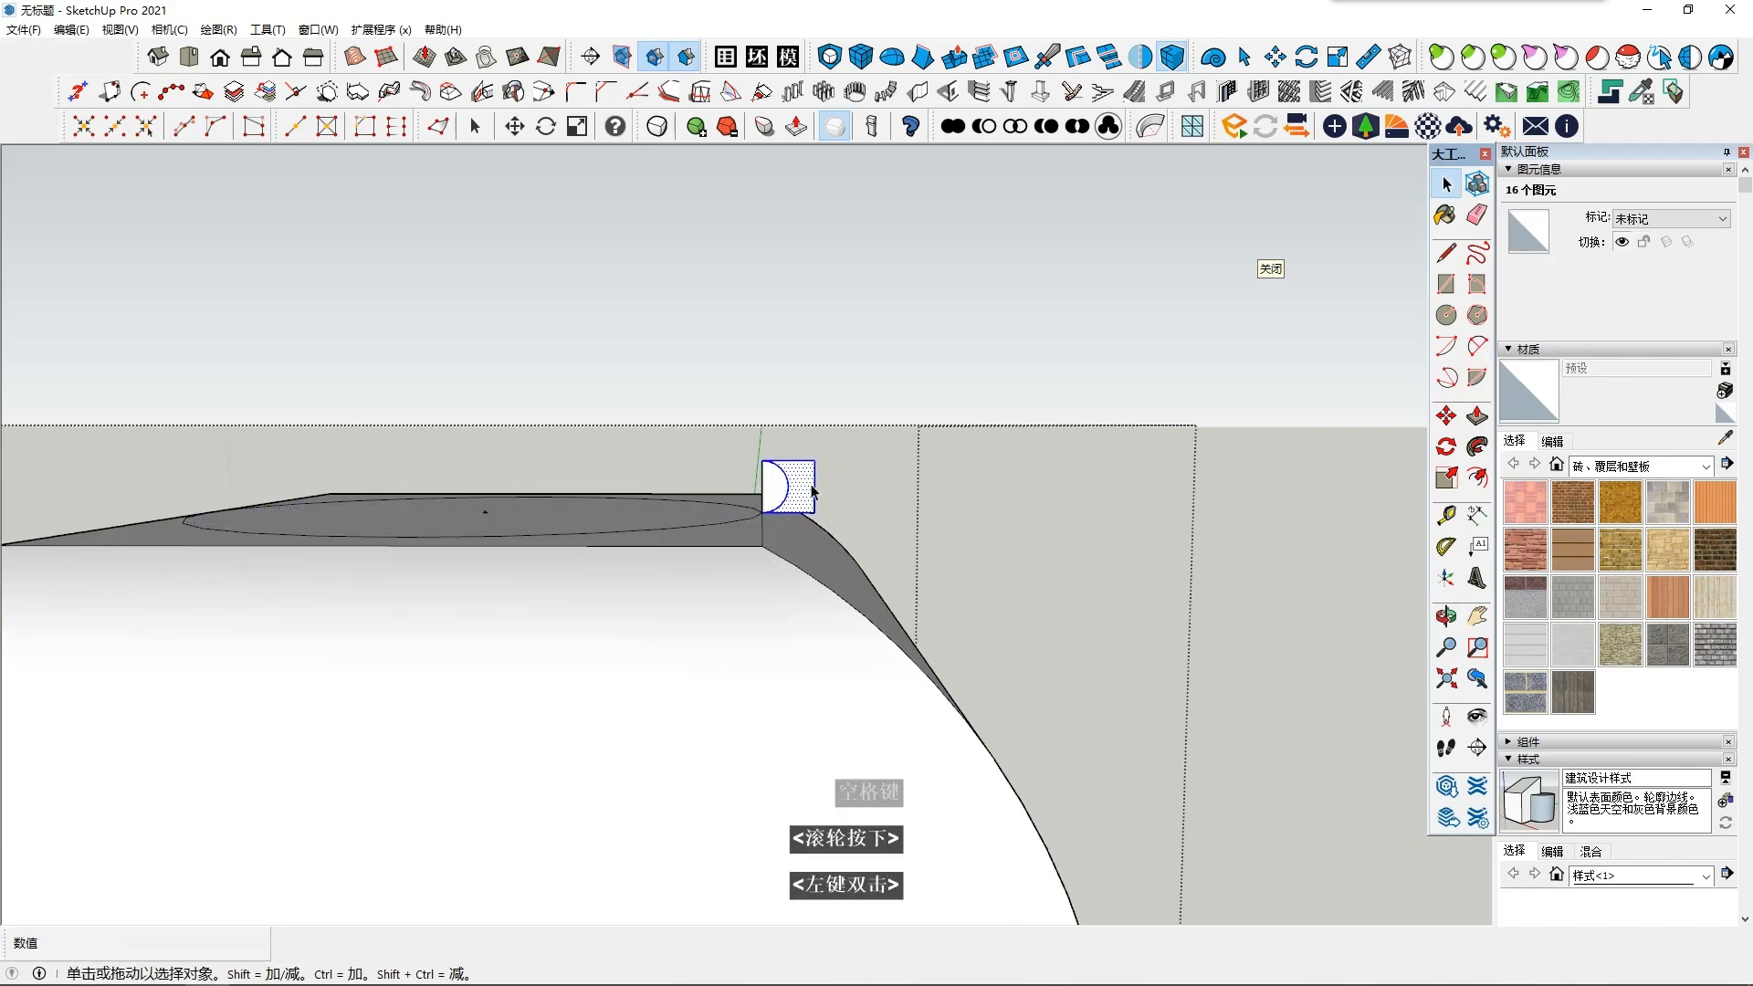
{"action": "middle_click_drag", "start_coordinate": [800, 518], "coordinate": [639, 568]}
Step: Sweep the half-round profile around the circular face on the cap with Follow Me
{"action": "double_click", "coordinate": [639, 568]}
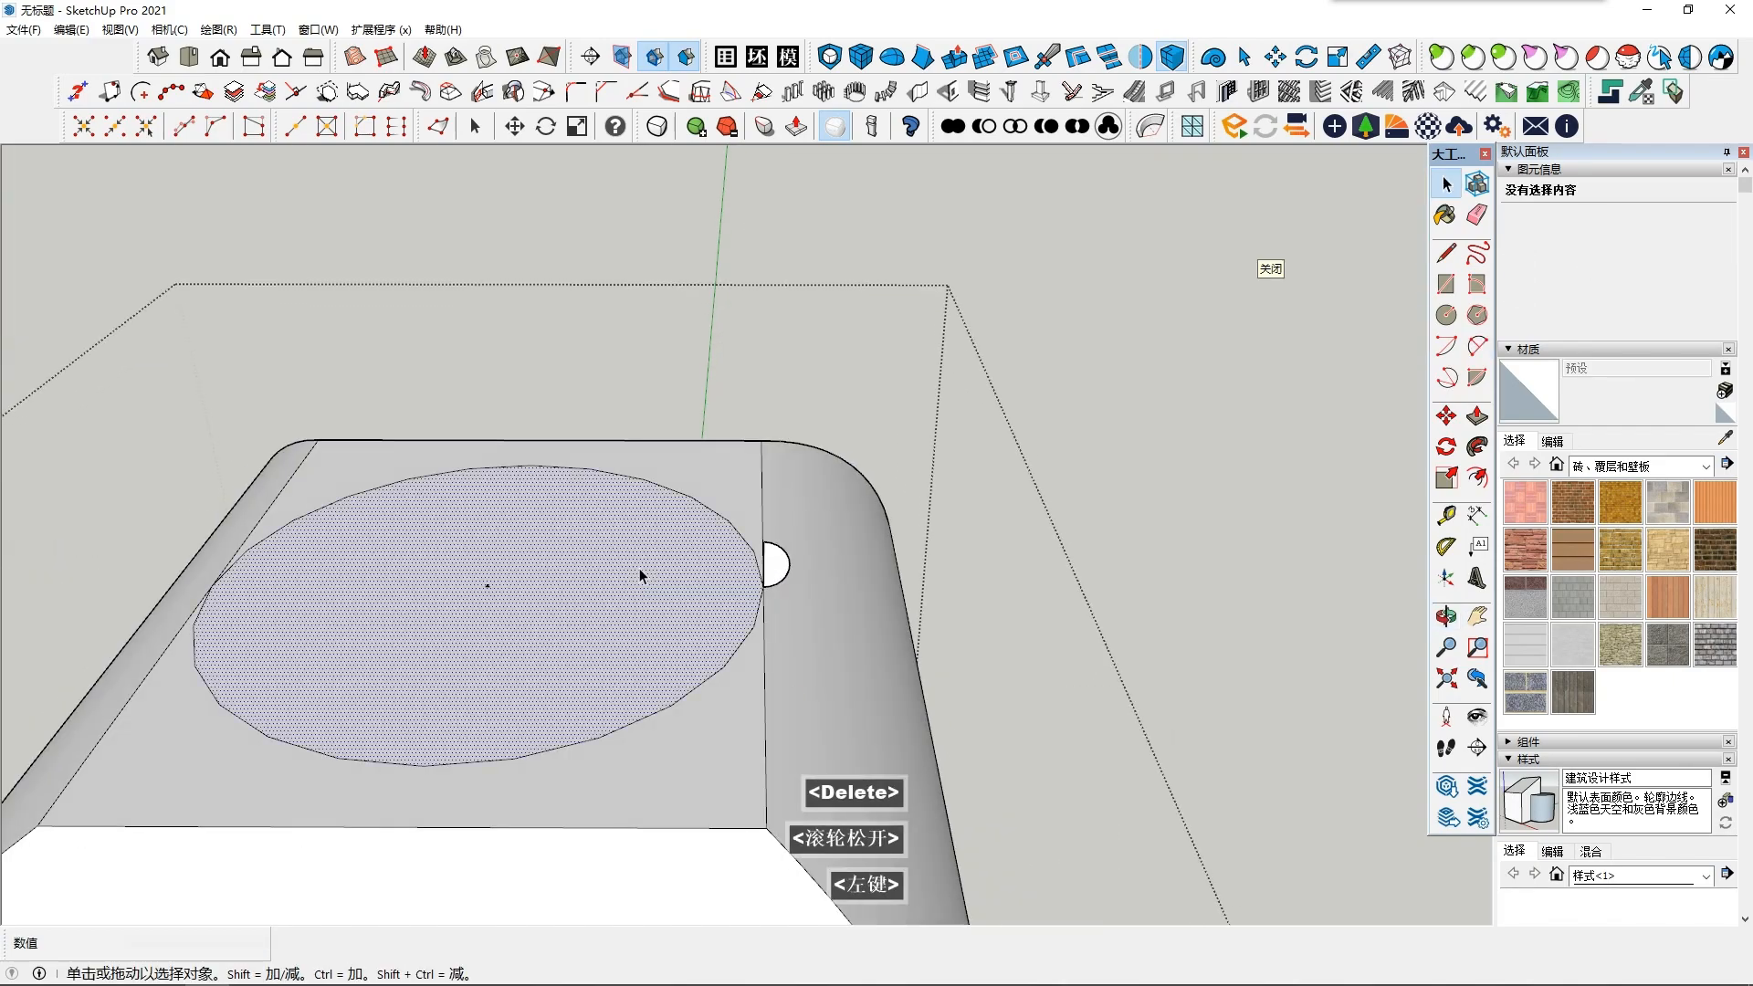
{"action": "left_click", "coordinate": [1477, 448]}
{"action": "left_click", "coordinate": [768, 598]}
{"action": "scroll", "coordinate": [767, 606], "scroll_direction": "down", "scroll_amount": 2}
{"action": "middle_click_drag", "start_coordinate": [767, 657], "coordinate": [731, 657]}
{"action": "middle_click_drag", "start_coordinate": [731, 657], "coordinate": [804, 610], "text": "shift"}
{"action": "scroll", "coordinate": [785, 694], "scroll_direction": "down", "scroll_amount": 3}
{"action": "scroll", "coordinate": [657, 658], "scroll_direction": "down", "scroll_amount": 3}
{"action": "middle_click_drag", "start_coordinate": [676, 667], "coordinate": [720, 736]}
{"action": "scroll", "coordinate": [721, 736], "scroll_direction": "up", "scroll_amount": 2}
{"action": "scroll", "coordinate": [785, 584], "scroll_direction": "up", "scroll_amount": 4}
{"action": "middle_click_drag", "start_coordinate": [813, 584], "coordinate": [863, 621], "text": "shift"}
{"action": "scroll", "coordinate": [847, 731], "scroll_direction": "down", "scroll_amount": 2}
Step: Select one segment of the ring's upper rim and expand the pizitools_1.80 tools in the plugin library
{"action": "left_click", "coordinate": [865, 462]}
{"action": "scroll", "coordinate": [865, 462], "scroll_direction": "up", "scroll_amount": 4}
{"action": "scroll", "coordinate": [863, 621], "scroll_direction": "down", "scroll_amount": 2}
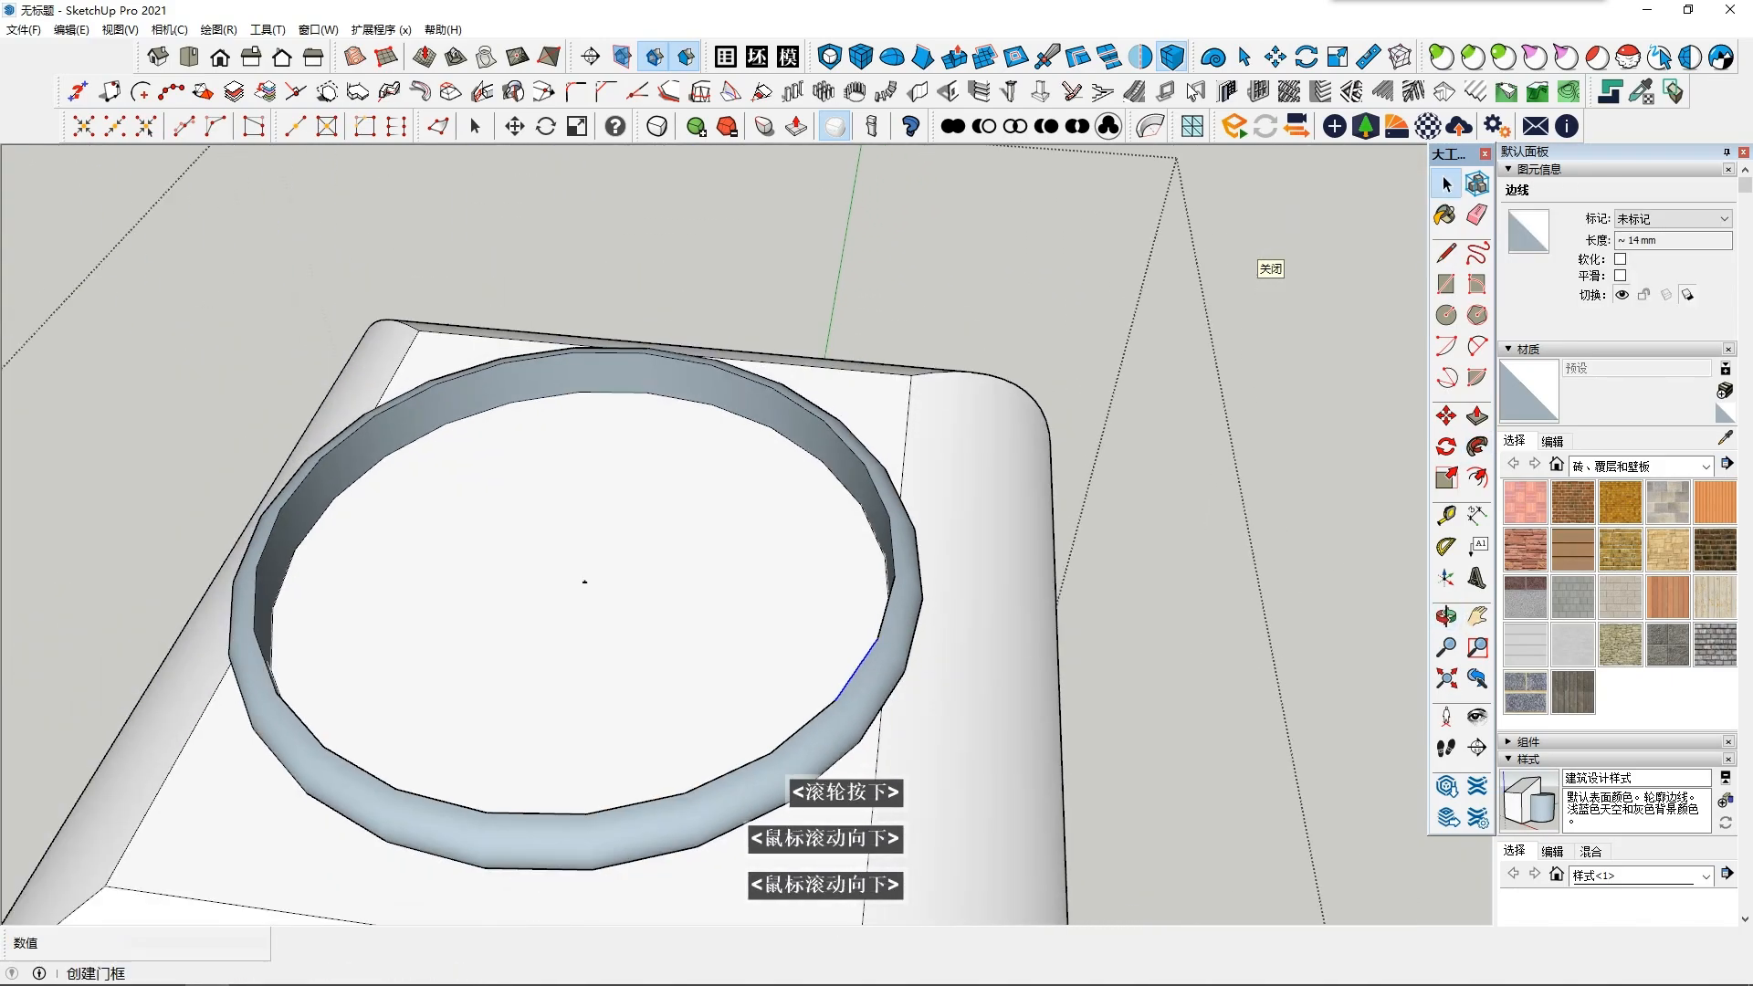
{"action": "left_click", "coordinate": [756, 57]}
{"action": "scroll", "coordinate": [568, 535], "scroll_direction": "down", "scroll_amount": 3}
{"action": "middle_click_drag", "start_coordinate": [567, 535], "coordinate": [713, 472], "text": "shift"}
{"action": "scroll", "coordinate": [713, 472], "scroll_direction": "down", "scroll_amount": 1, "text": "shift"}
{"action": "scroll", "coordinate": [713, 472], "scroll_direction": "down", "scroll_amount": 1}
{"action": "scroll", "coordinate": [1296, 538], "scroll_direction": "down", "scroll_amount": 7}
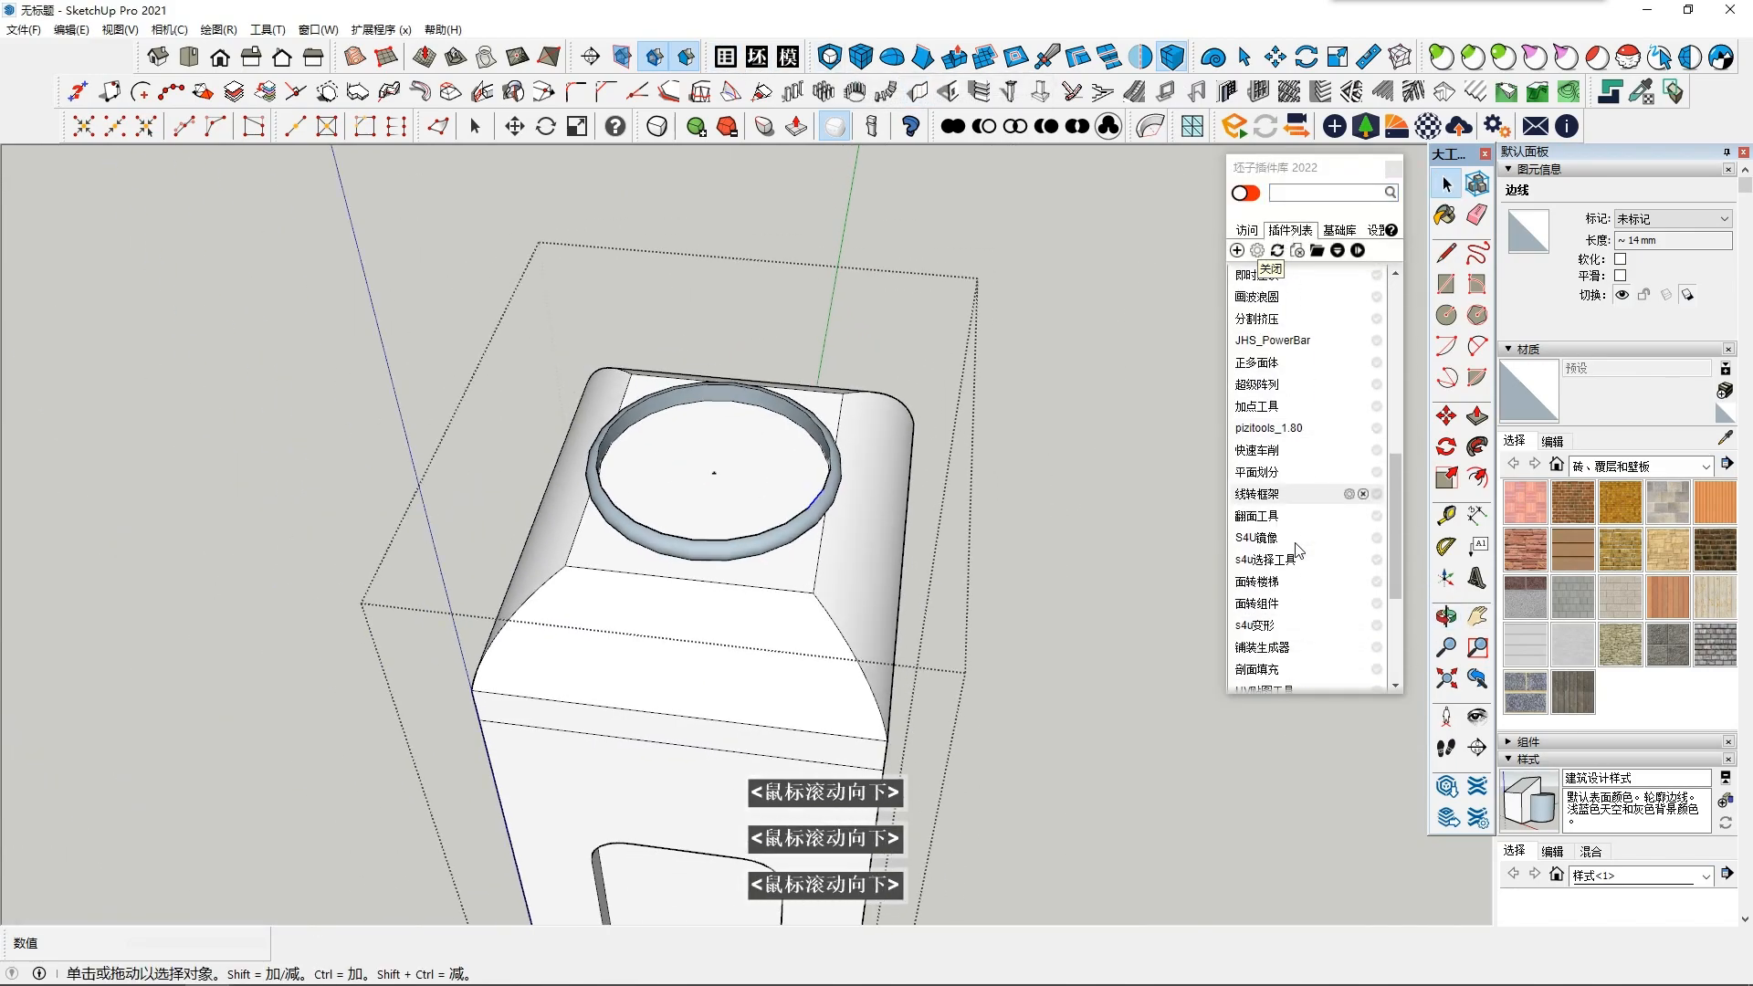
{"action": "scroll", "coordinate": [1269, 572], "scroll_direction": "up", "scroll_amount": 5}
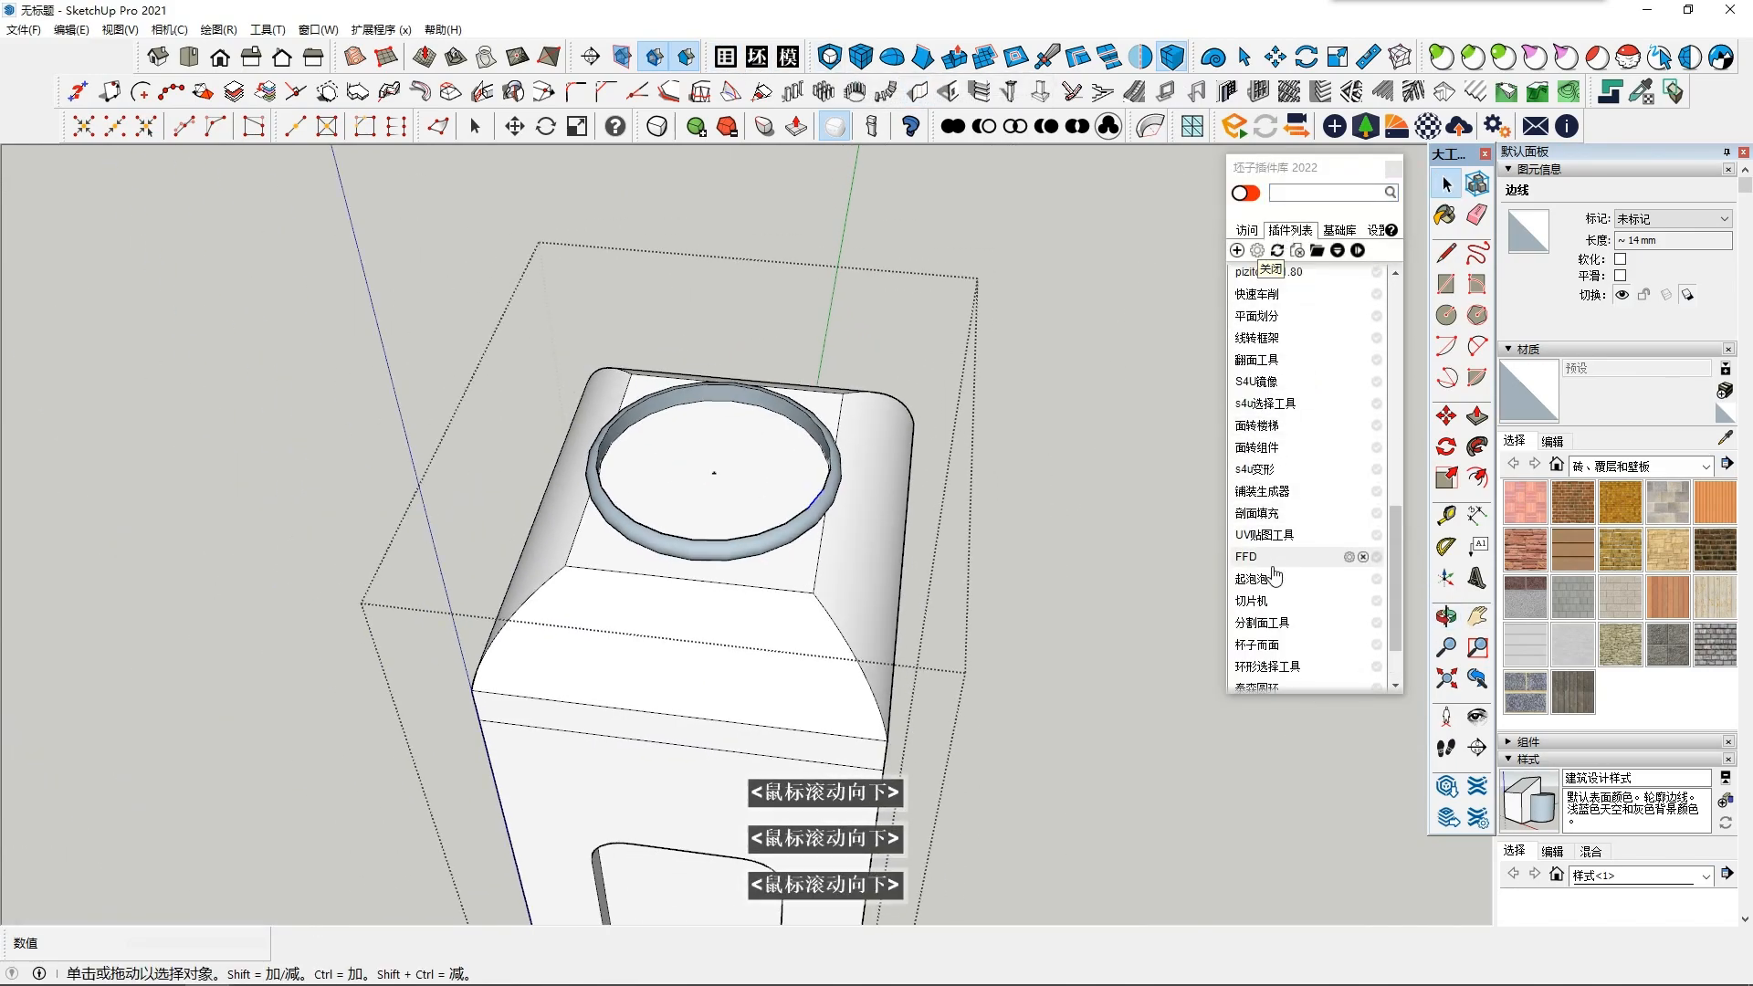
{"action": "scroll", "coordinate": [1287, 548], "scroll_direction": "down", "scroll_amount": 5}
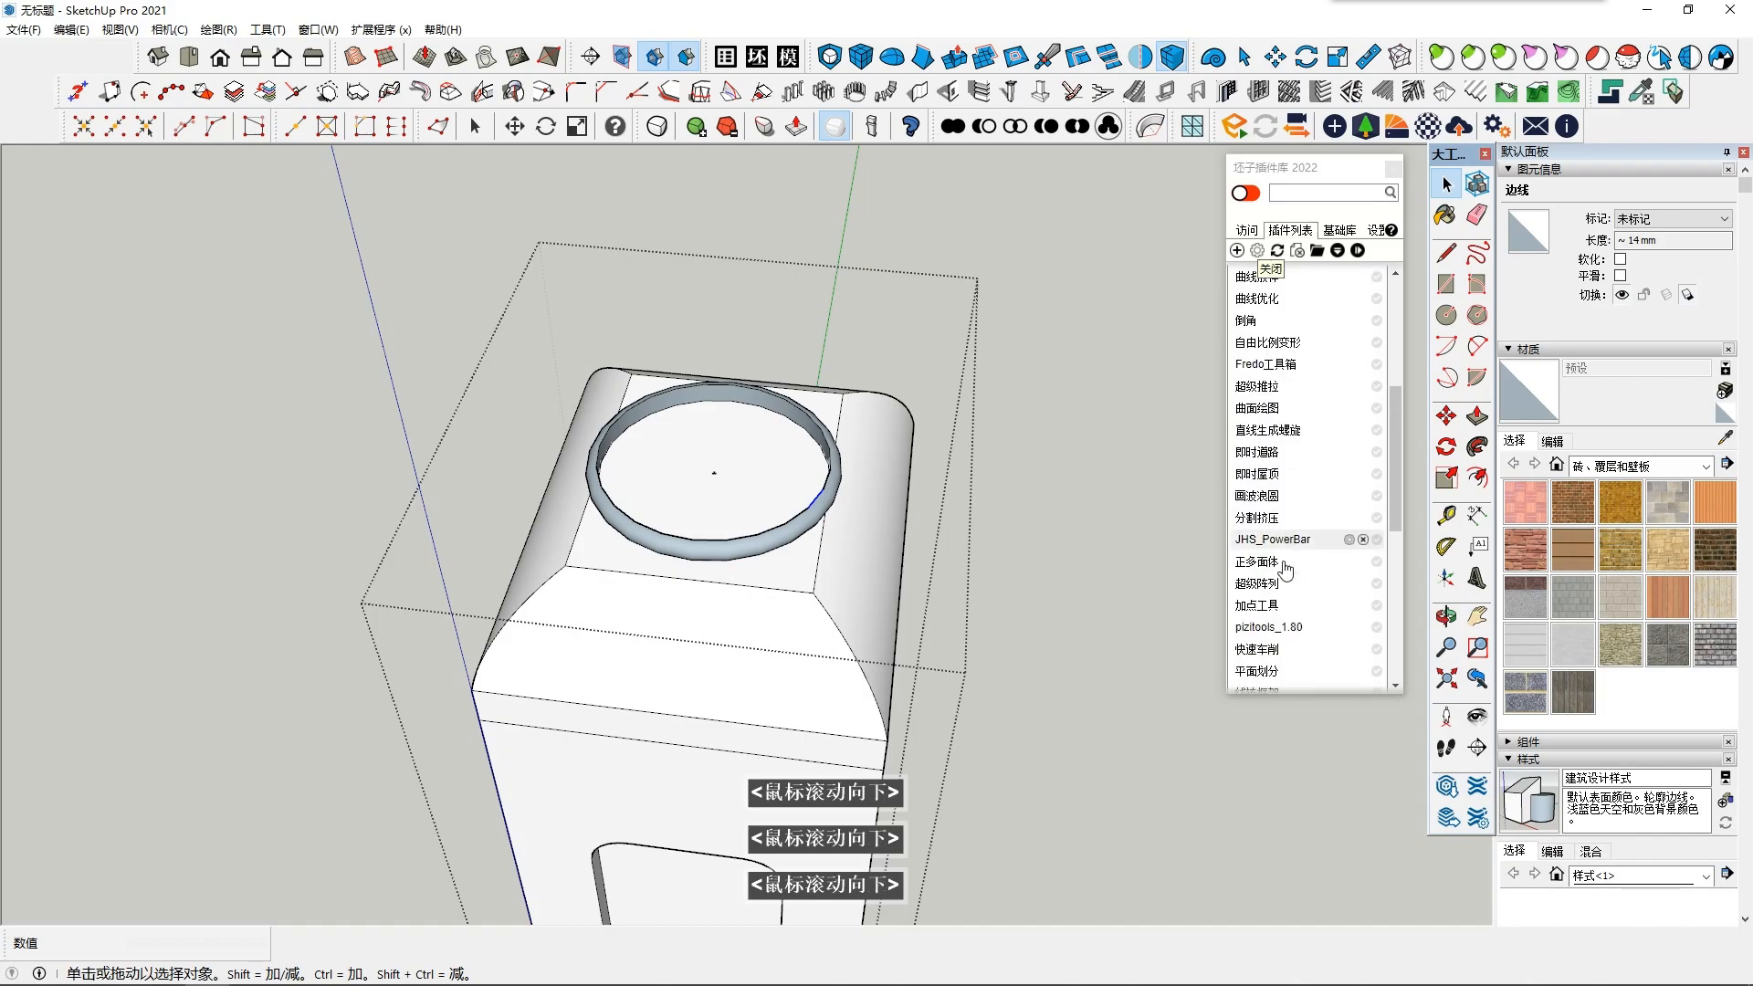
{"action": "scroll", "coordinate": [1298, 638], "scroll_direction": "up", "scroll_amount": 5}
{"action": "left_click", "coordinate": [1287, 657]}
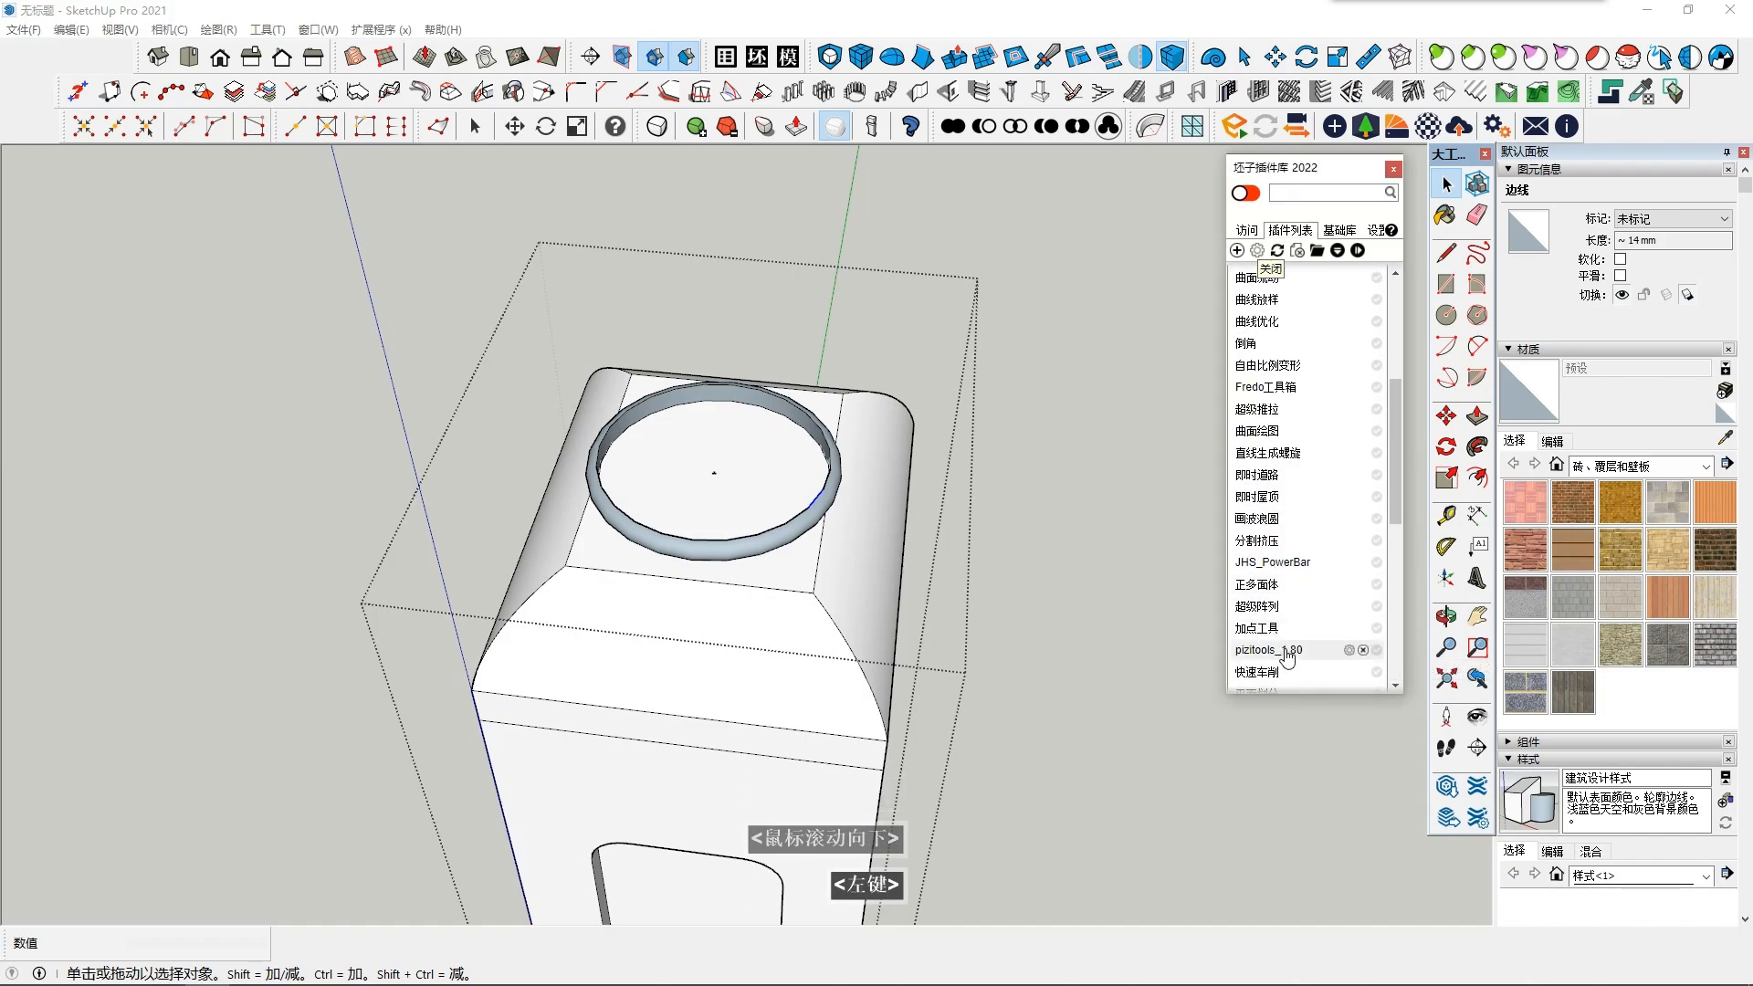
Step: Select the complete edge loop of the ring's upper rim with the pizitools selection tool
{"action": "middle_click_drag", "start_coordinate": [719, 427], "coordinate": [719, 274]}
{"action": "scroll", "coordinate": [402, 654], "scroll_direction": "down", "scroll_amount": 3}
{"action": "middle_click_drag", "start_coordinate": [403, 654], "coordinate": [630, 731]}
{"action": "middle_click_drag", "start_coordinate": [630, 730], "coordinate": [1187, 557], "text": "shift"}
{"action": "scroll", "coordinate": [1245, 557], "scroll_direction": "down", "scroll_amount": 2}
{"action": "left_click", "coordinate": [1244, 513]}
{"action": "middle_click_drag", "start_coordinate": [1031, 584], "coordinate": [1005, 633]}
{"action": "scroll", "coordinate": [1116, 535], "scroll_direction": "up", "scroll_amount": 3}
{"action": "middle_click", "coordinate": [1119, 521]}
{"action": "middle_click", "coordinate": [1119, 521]}
{"action": "middle_click_drag", "start_coordinate": [728, 599], "coordinate": [935, 524]}
{"action": "scroll", "coordinate": [721, 529], "scroll_direction": "up", "scroll_amount": 3}
{"action": "left_click", "coordinate": [726, 536]}
{"action": "scroll", "coordinate": [935, 525], "scroll_direction": "up", "scroll_amount": 3}
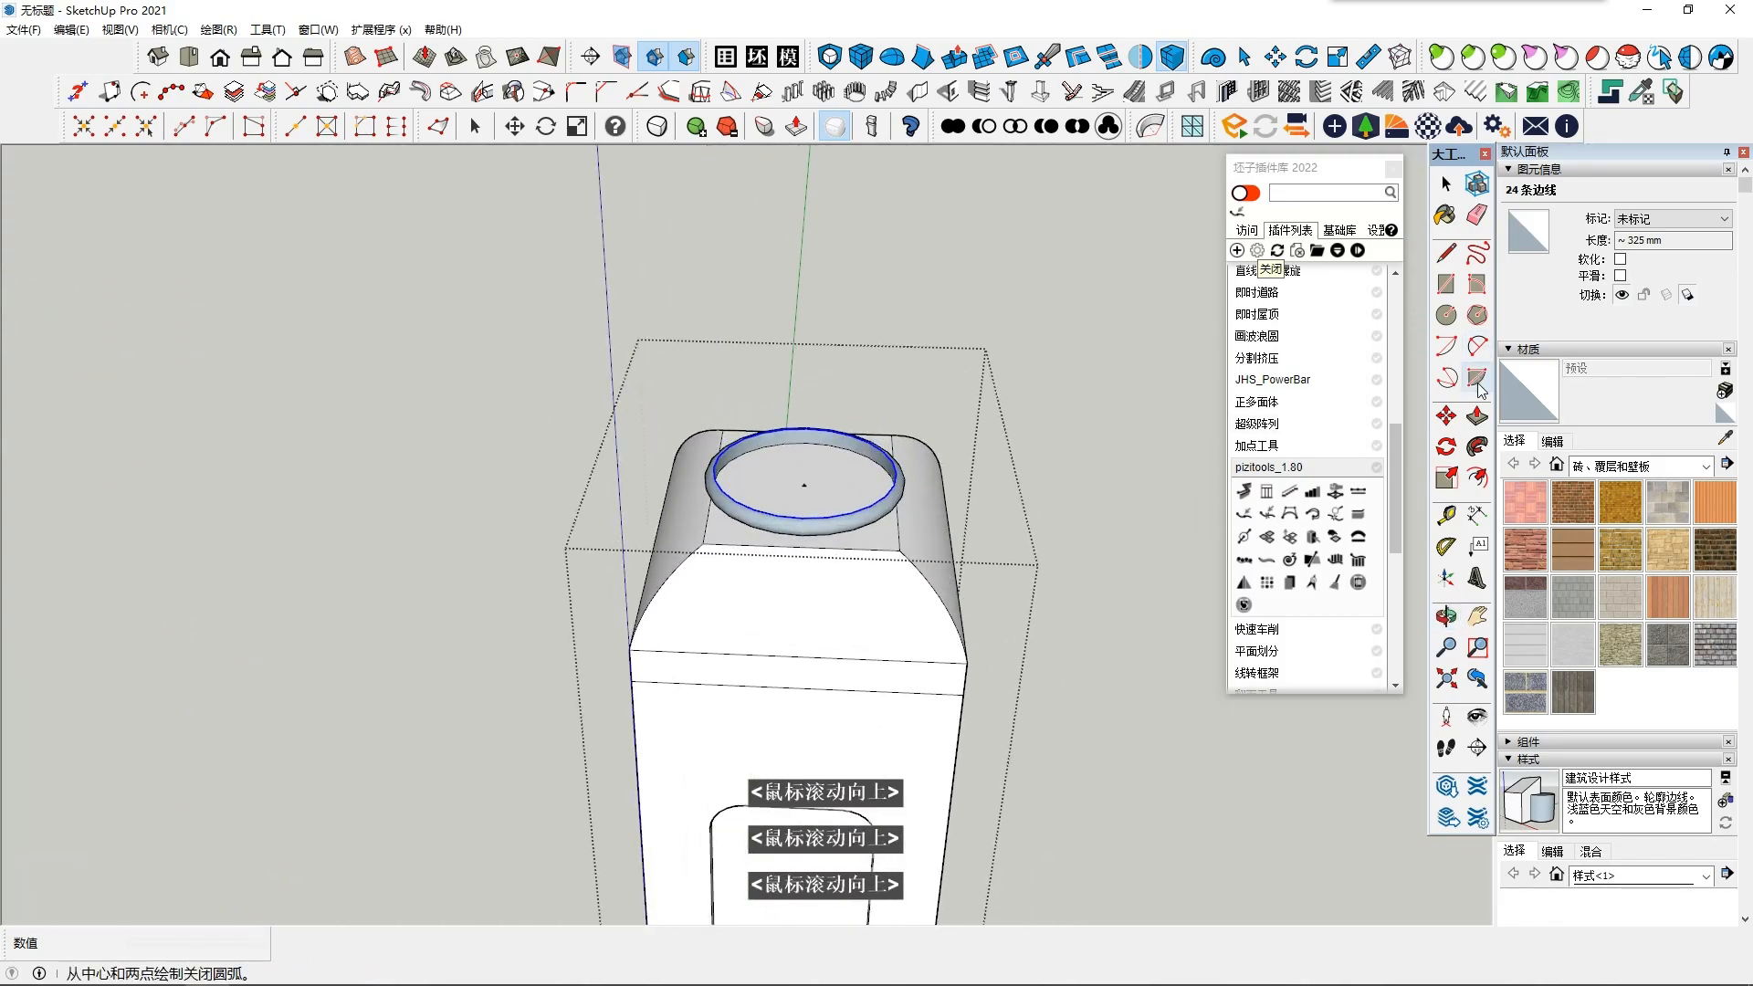
Step: Draw an upright rectangle of about 11 mm by 14 mm standing on the ring's upper rim
{"action": "left_click", "coordinate": [1446, 284]}
{"action": "scroll", "coordinate": [969, 486], "scroll_direction": "up", "scroll_amount": 2}
{"action": "middle_click_drag", "start_coordinate": [881, 468], "coordinate": [871, 394]}
{"action": "left_click", "coordinate": [859, 453]}
{"action": "scroll", "coordinate": [908, 399], "scroll_direction": "up", "scroll_amount": 2}
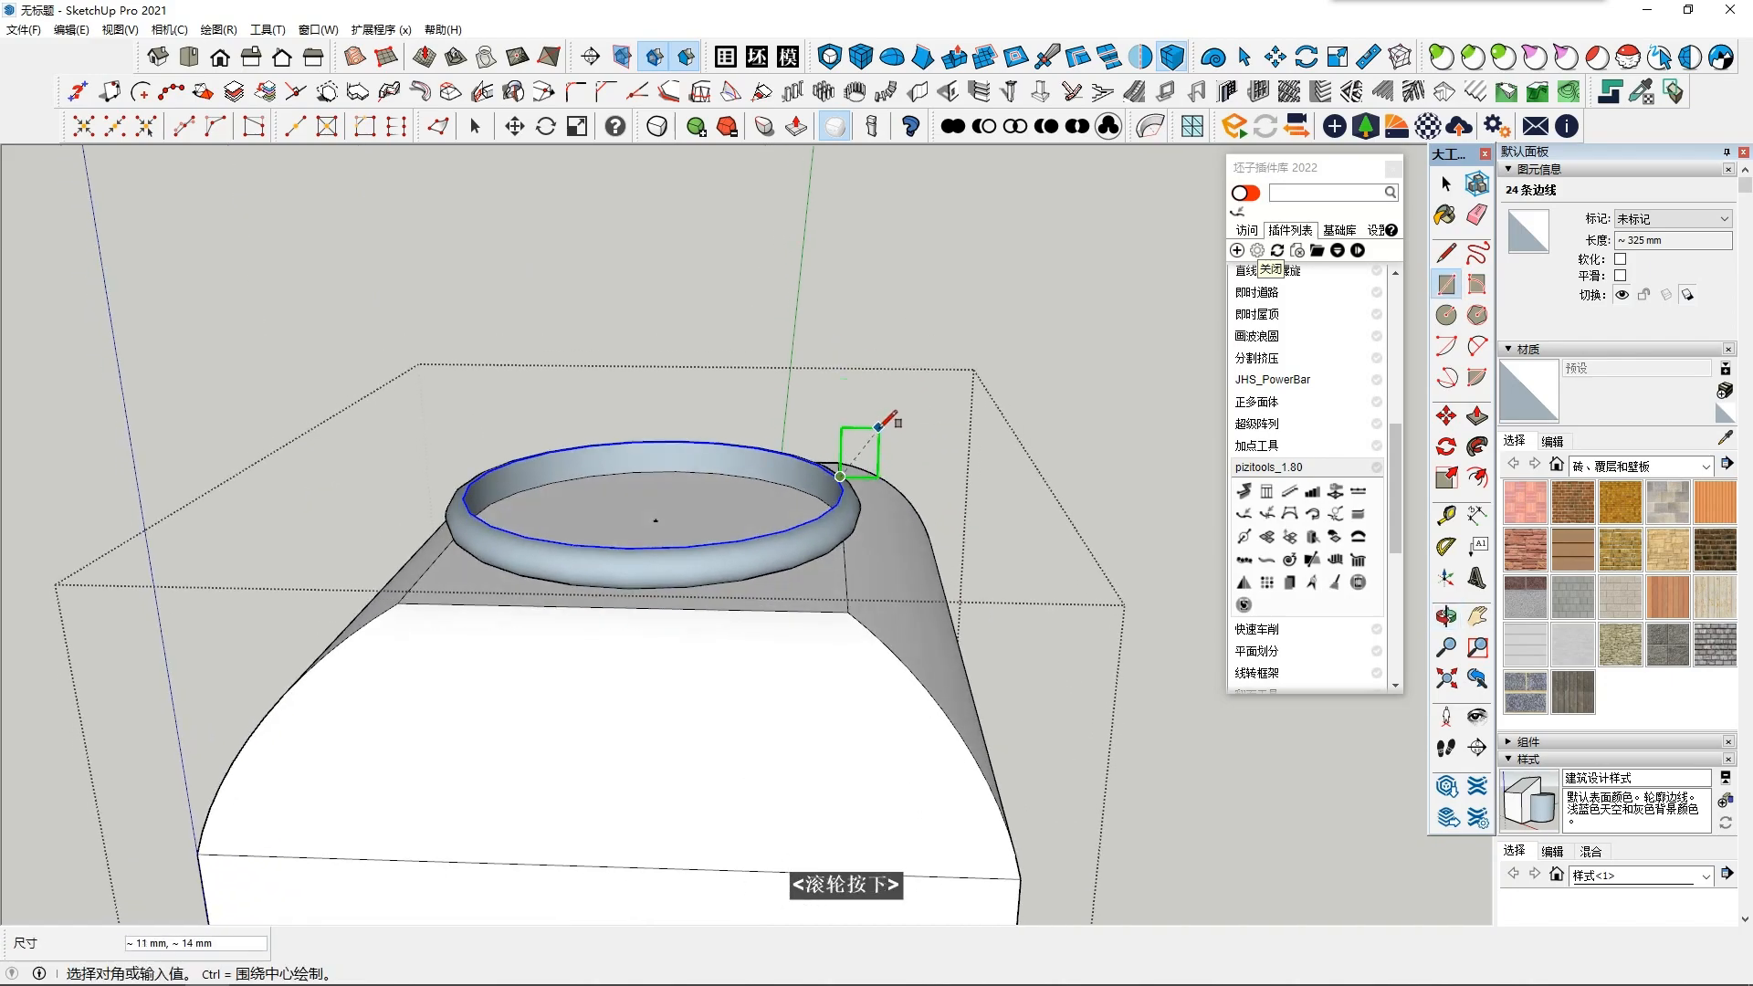
{"action": "left_click", "coordinate": [874, 424]}
{"action": "key", "text": "space"}
Step: Draw an arc bulging outward inside the rectangle and delete the rectangle's outer leftovers to leave a half-round profile
{"action": "left_click", "coordinate": [1477, 345]}
{"action": "scroll", "coordinate": [972, 484], "scroll_direction": "up", "scroll_amount": 2}
{"action": "middle_click_drag", "start_coordinate": [959, 466], "coordinate": [868, 393]}
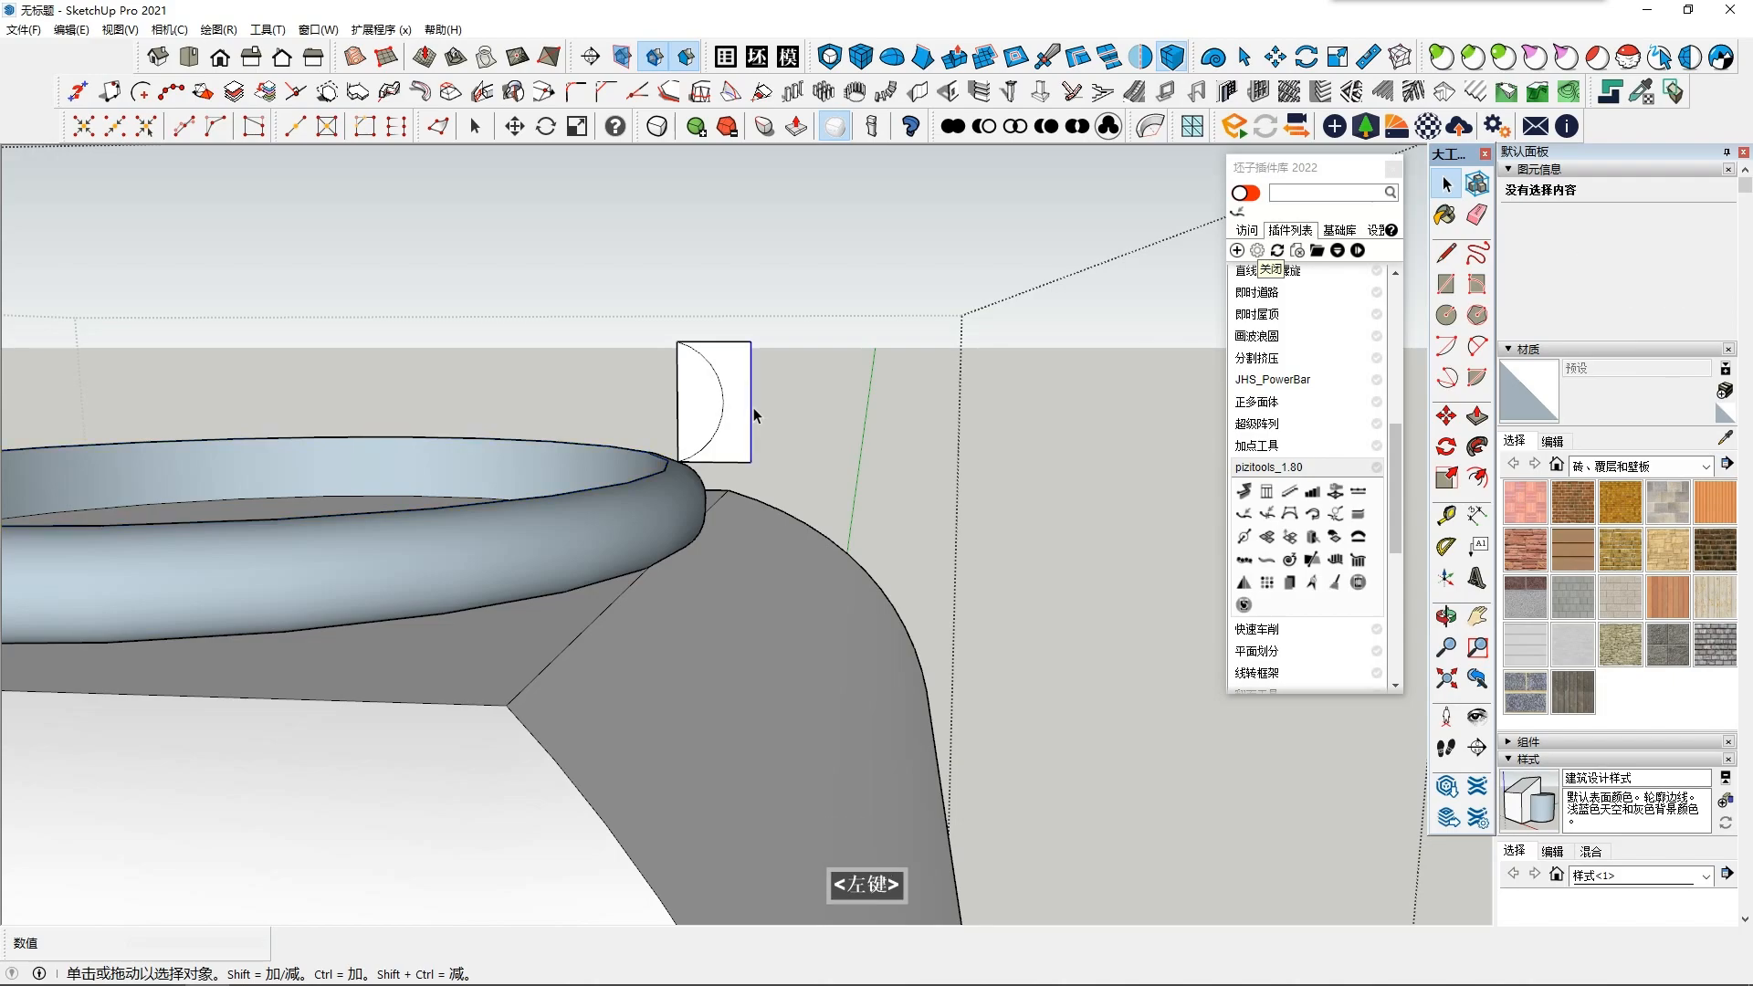
{"action": "left_click", "coordinate": [719, 462]}
{"action": "key", "text": "Delete"}
Step: Reselect the ring's upper rim loop and sweep the new half-round profile along it with Follow Me
{"action": "scroll", "coordinate": [720, 464], "scroll_direction": "down", "scroll_amount": 2}
{"action": "middle_click_drag", "start_coordinate": [721, 466], "coordinate": [833, 580]}
{"action": "left_click", "coordinate": [1242, 513]}
{"action": "middle_click_drag", "start_coordinate": [654, 521], "coordinate": [652, 535]}
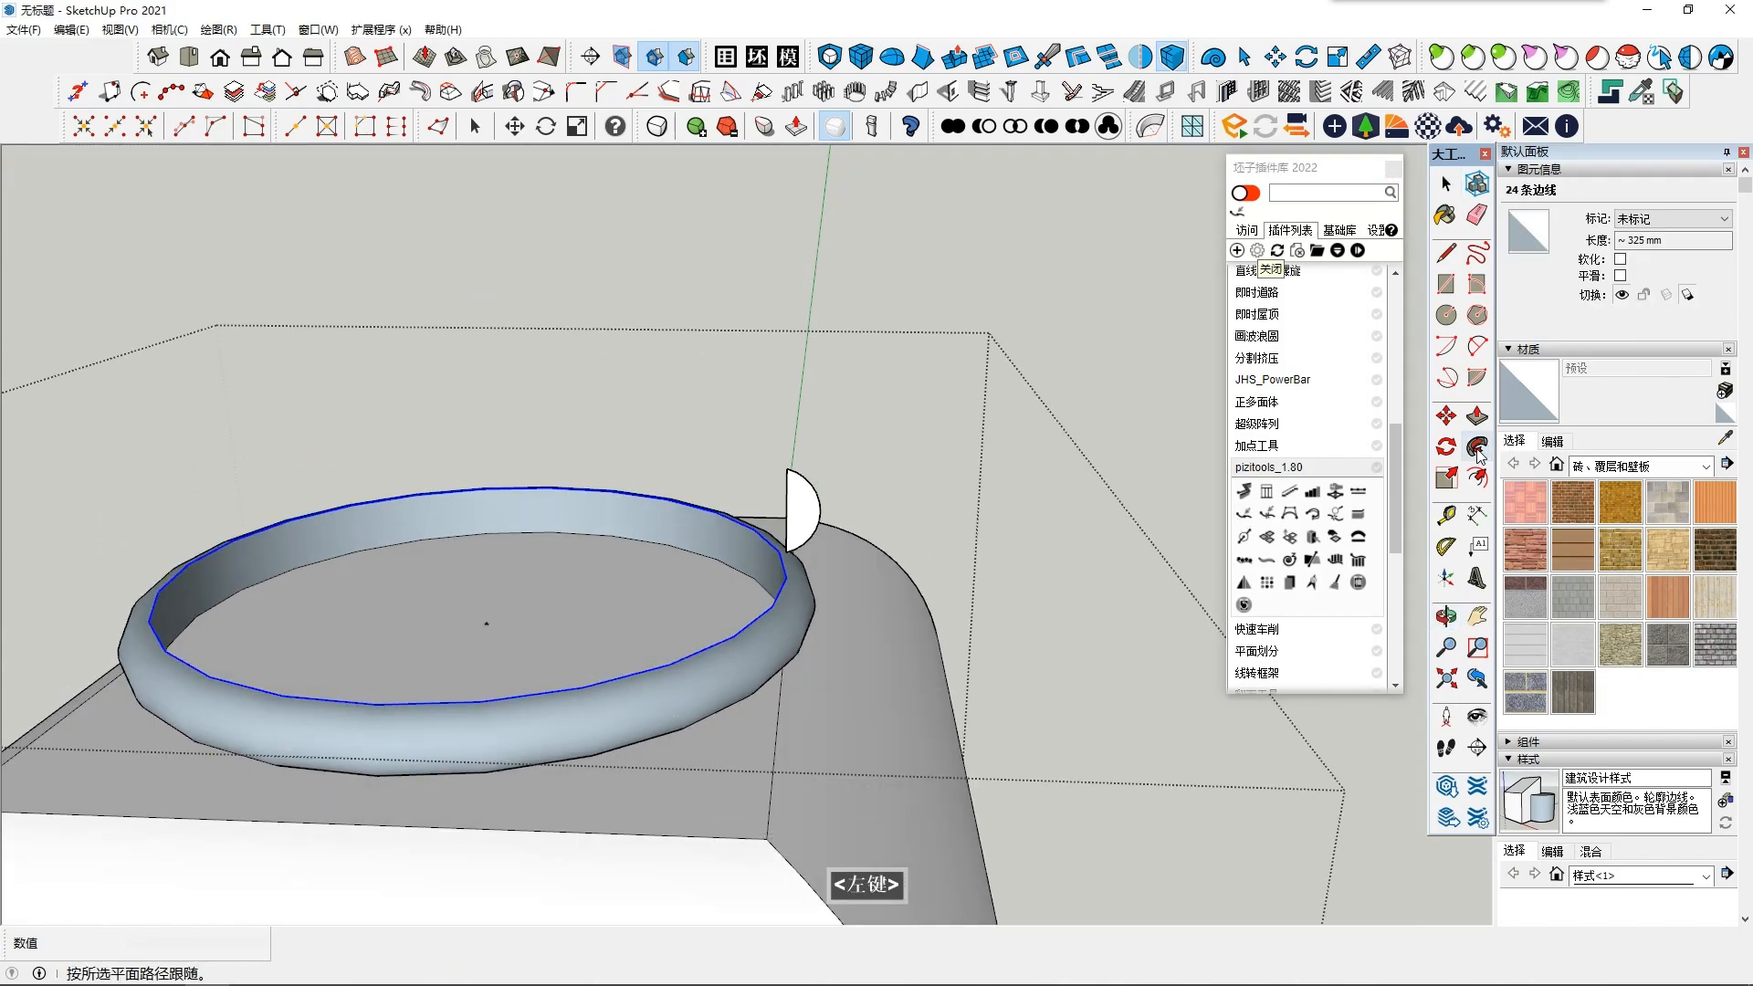
{"action": "left_click", "coordinate": [801, 511]}
{"action": "scroll", "coordinate": [603, 585], "scroll_direction": "down", "scroll_amount": 4}
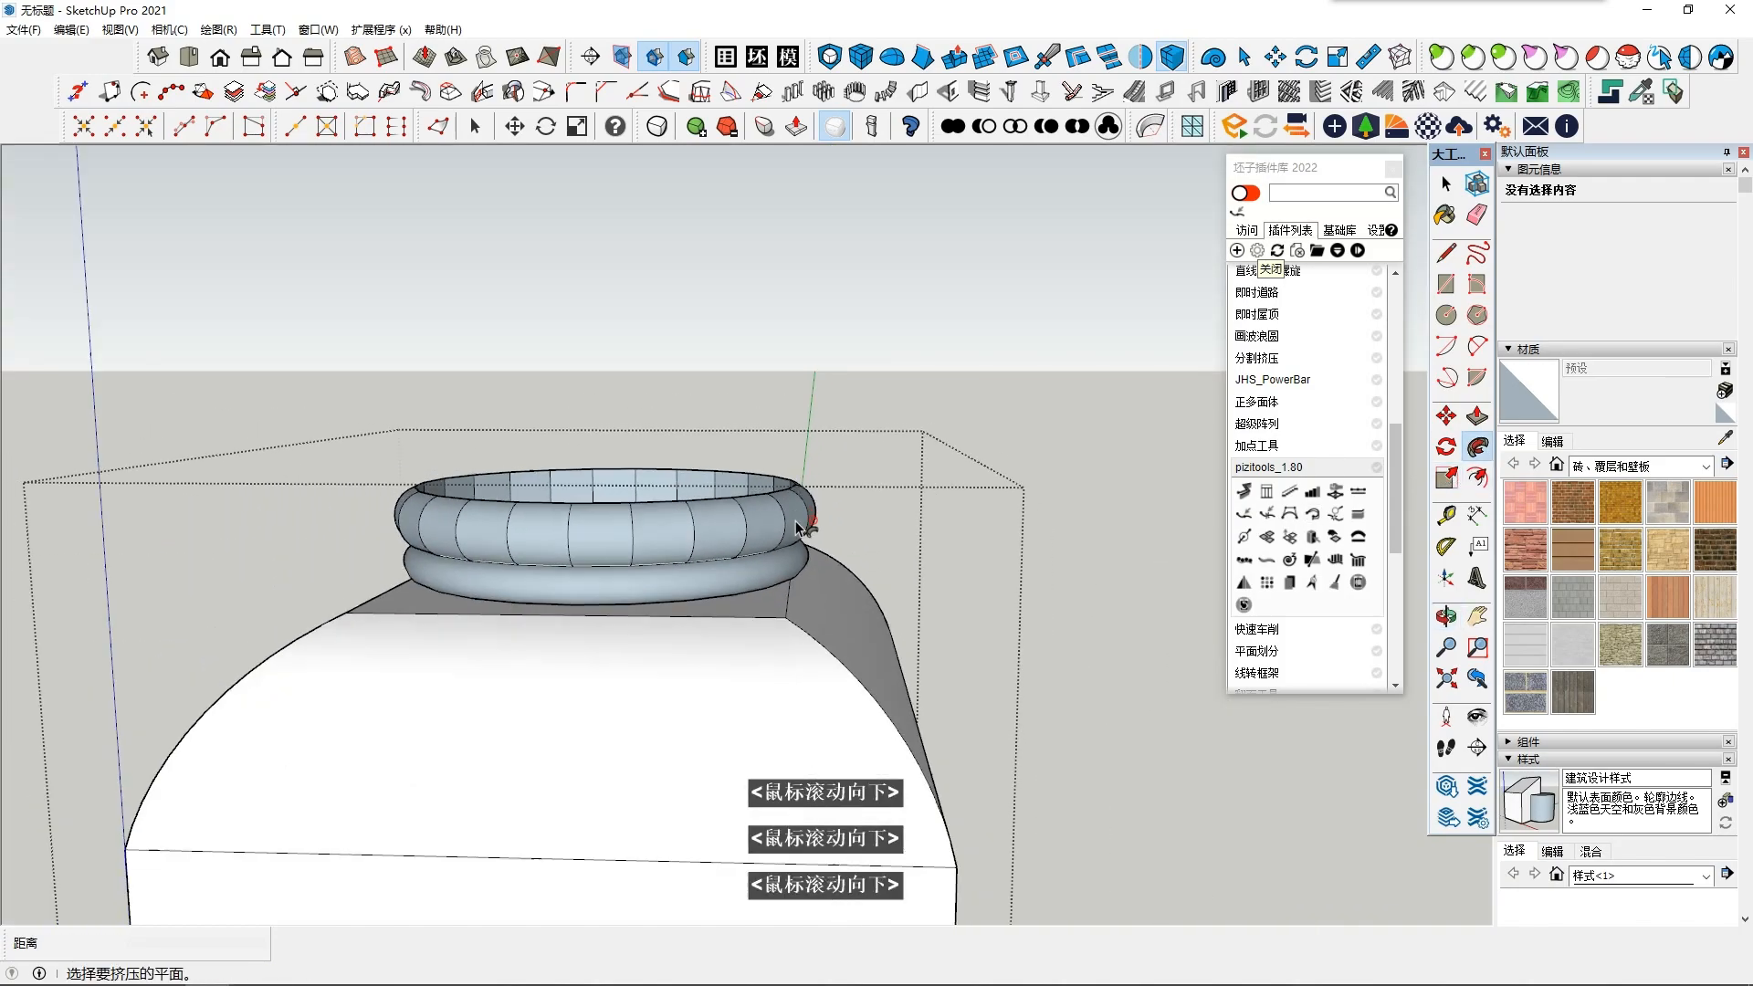
{"action": "key", "text": "space"}
Step: Push/Pull the circular face inside the rings up level with the upper ring's rim
{"action": "scroll", "coordinate": [599, 589], "scroll_direction": "down", "scroll_amount": 3}
{"action": "middle_click_drag", "start_coordinate": [599, 589], "coordinate": [813, 694]}
{"action": "scroll", "coordinate": [959, 554], "scroll_direction": "up", "scroll_amount": 3}
{"action": "middle_click_drag", "start_coordinate": [959, 553], "coordinate": [992, 743]}
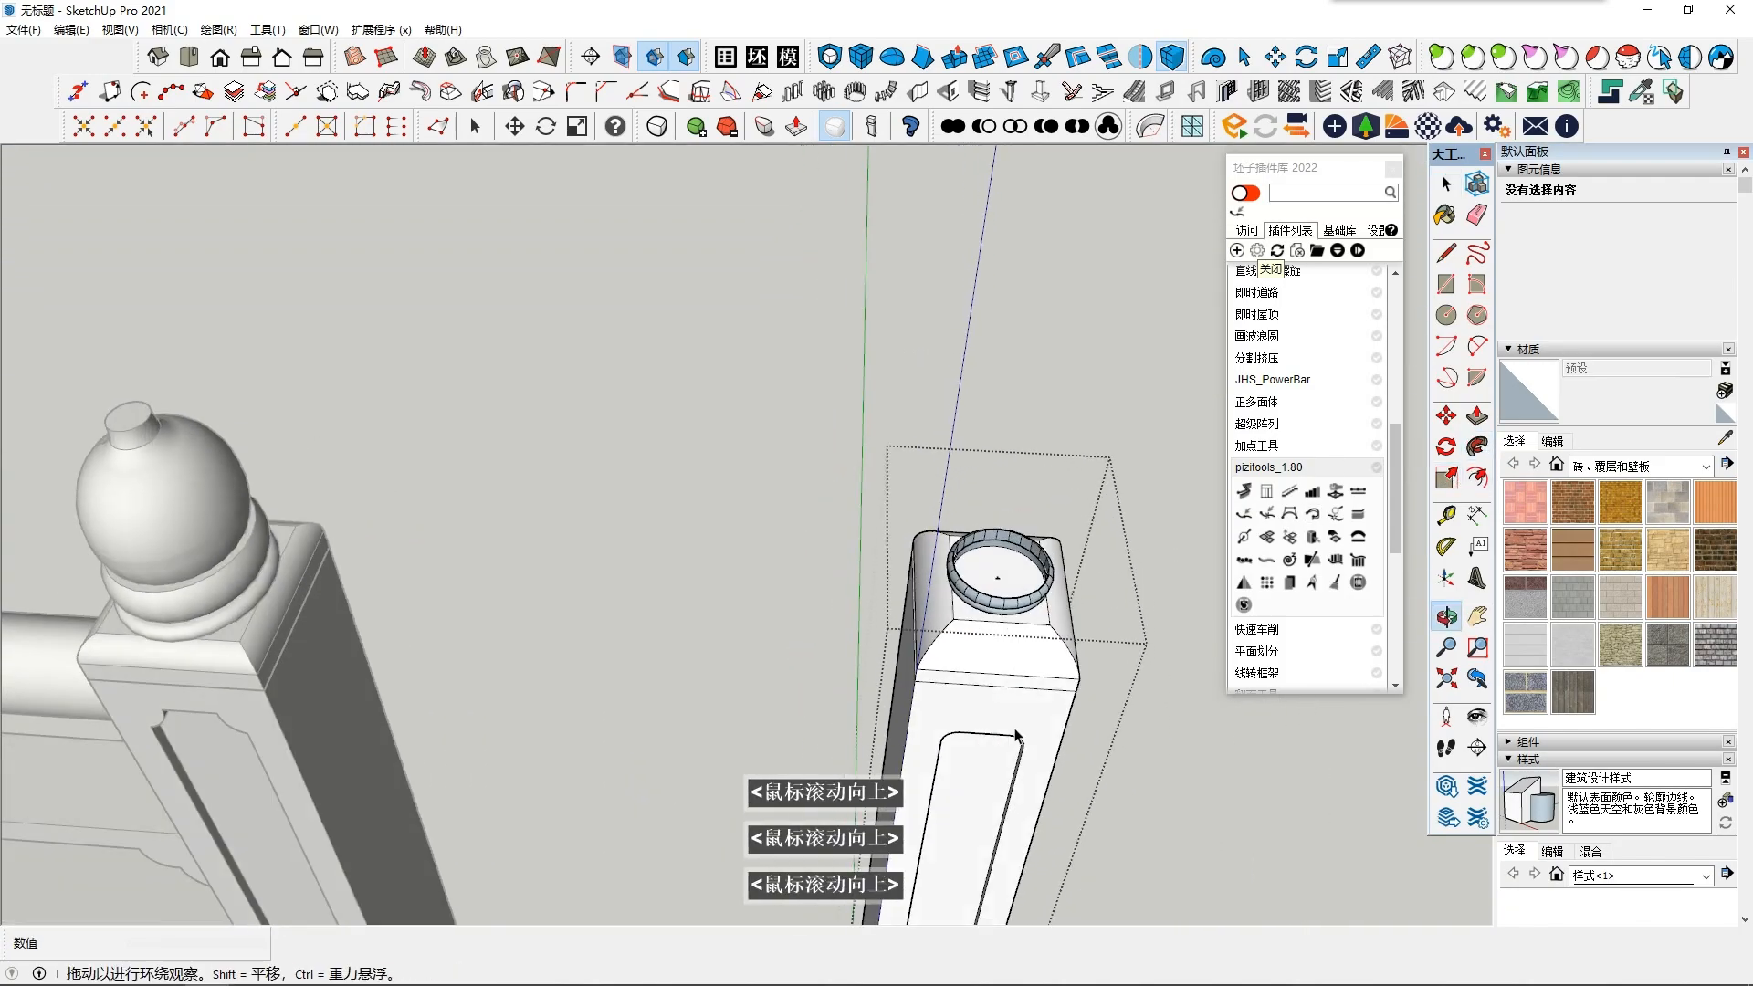
{"action": "scroll", "coordinate": [1041, 589], "scroll_direction": "up", "scroll_amount": 5}
{"action": "middle_click_drag", "start_coordinate": [1041, 589], "coordinate": [936, 733]}
{"action": "middle_click_drag", "start_coordinate": [890, 591], "coordinate": [884, 538]}
{"action": "left_click", "coordinate": [1477, 415]}
{"action": "double_click", "coordinate": [822, 546]}
{"action": "left_click", "coordinate": [821, 546]}
{"action": "scroll", "coordinate": [801, 548], "scroll_direction": "up", "scroll_amount": 4}
{"action": "middle_click_drag", "start_coordinate": [813, 730], "coordinate": [877, 675]}
{"action": "middle_click_drag", "start_coordinate": [877, 676], "coordinate": [914, 626], "text": "shift"}
{"action": "left_click", "coordinate": [1099, 743]}
{"action": "scroll", "coordinate": [1099, 744], "scroll_direction": "down", "scroll_amount": 1}
{"action": "middle_click_drag", "start_coordinate": [1100, 744], "coordinate": [848, 517]}
{"action": "scroll", "coordinate": [743, 579], "scroll_direction": "down", "scroll_amount": 7}
{"action": "key", "text": "space"}
{"action": "scroll", "coordinate": [884, 517], "scroll_direction": "down", "scroll_amount": 3}
{"action": "scroll", "coordinate": [847, 517], "scroll_direction": "up", "scroll_amount": 1}
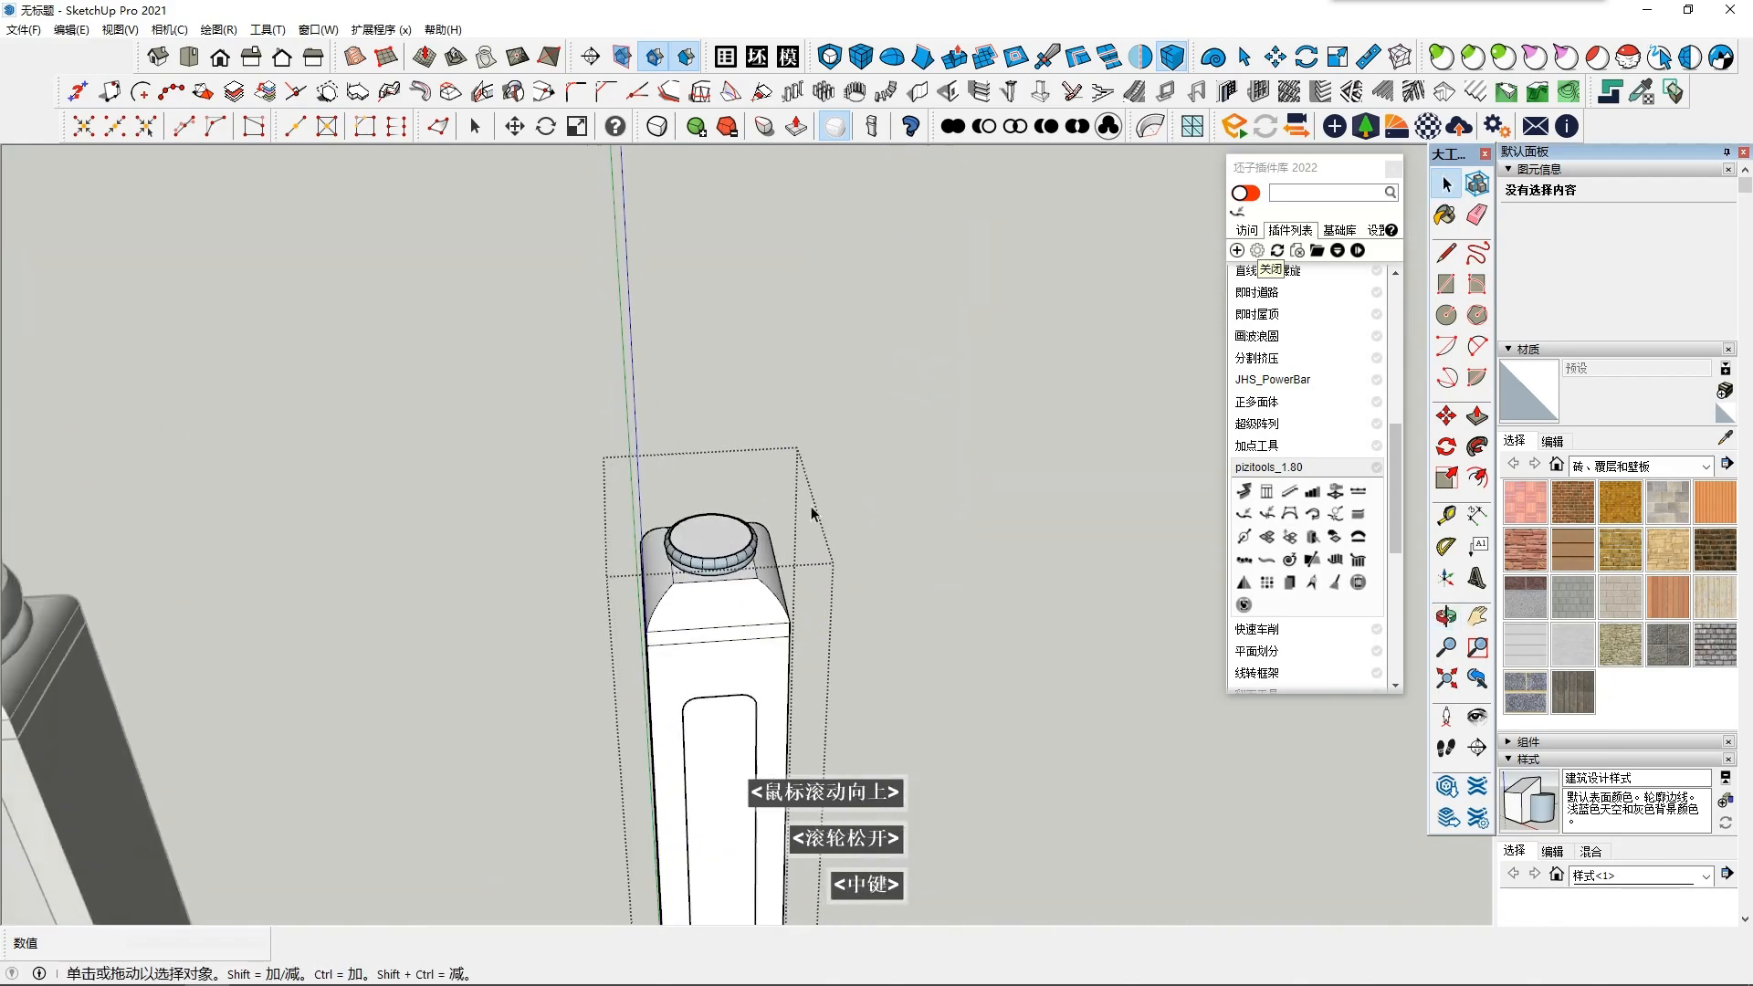
{"action": "scroll", "coordinate": [722, 542], "scroll_direction": "up", "scroll_amount": 2}
{"action": "left_click", "coordinate": [721, 542]}
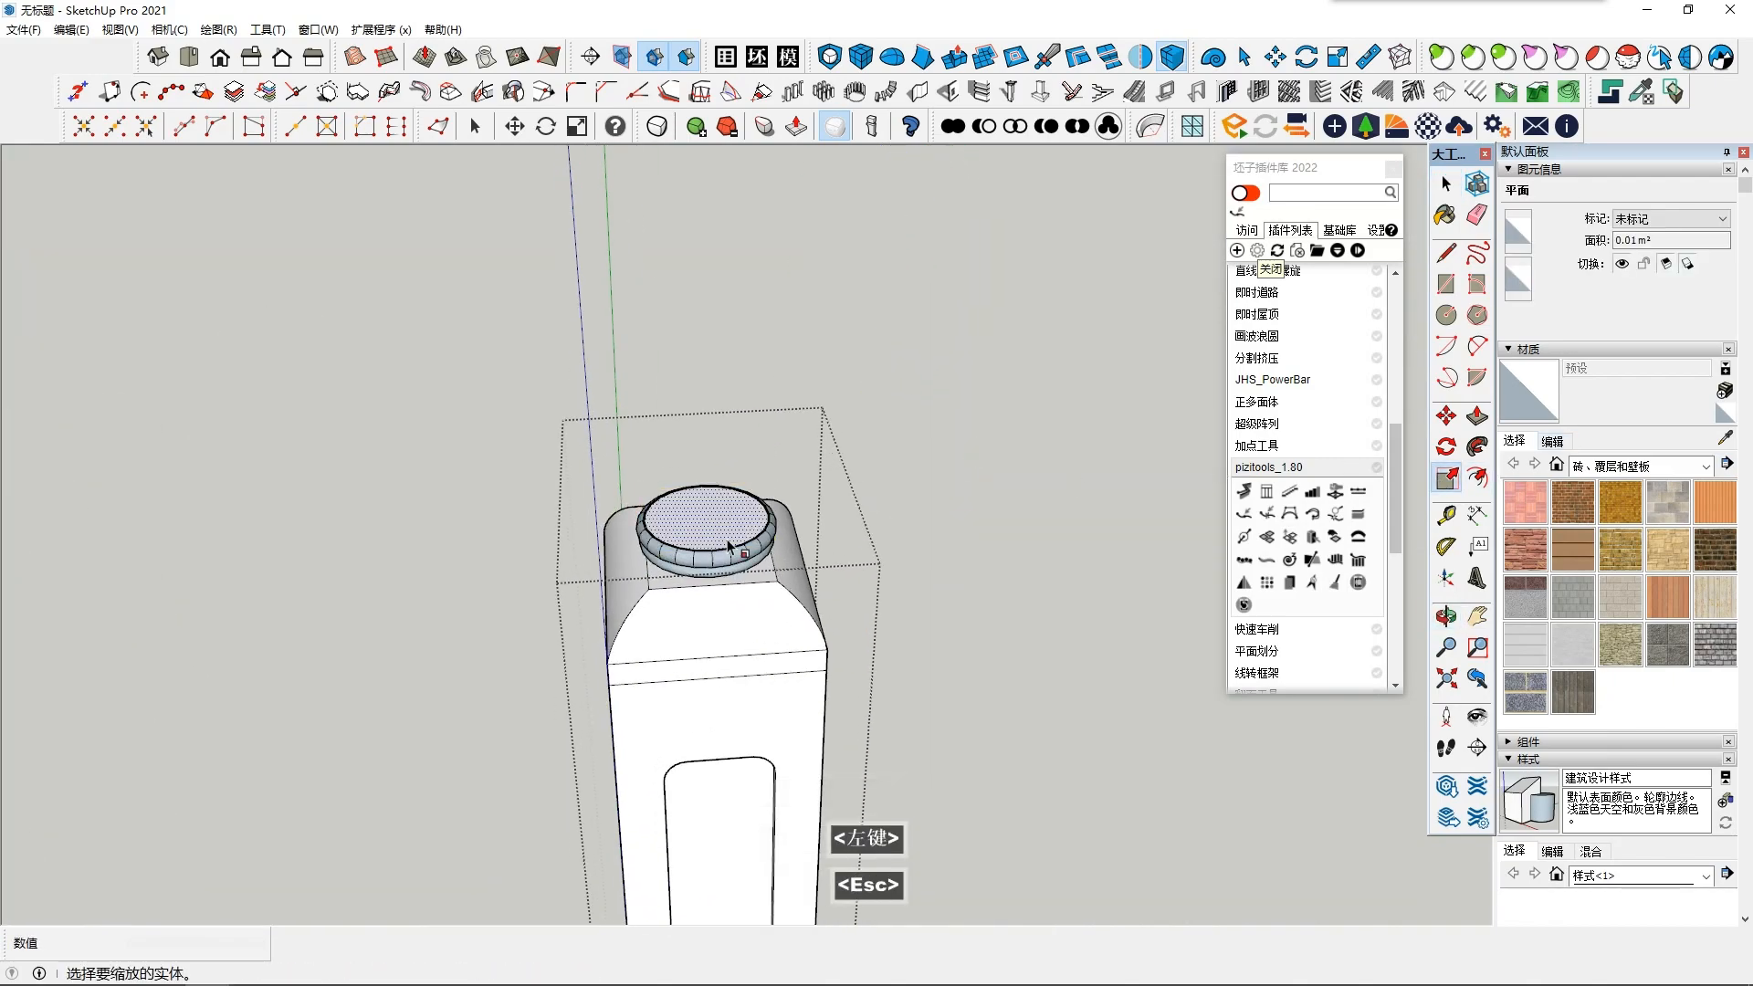
{"action": "scroll", "coordinate": [728, 545], "scroll_direction": "up", "scroll_amount": 2}
{"action": "key", "text": "space"}
Step: Leave the post group and examine the shape of the finial on the reference post
{"action": "scroll", "coordinate": [700, 301], "scroll_direction": "down", "scroll_amount": 5}
{"action": "middle_click_drag", "start_coordinate": [673, 512], "coordinate": [680, 419]}
{"action": "middle_click_drag", "start_coordinate": [594, 497], "coordinate": [594, 459]}
{"action": "middle_click_drag", "start_coordinate": [594, 458], "coordinate": [832, 526]}
{"action": "left_click", "coordinate": [696, 524]}
{"action": "scroll", "coordinate": [831, 526], "scroll_direction": "up", "scroll_amount": 3}
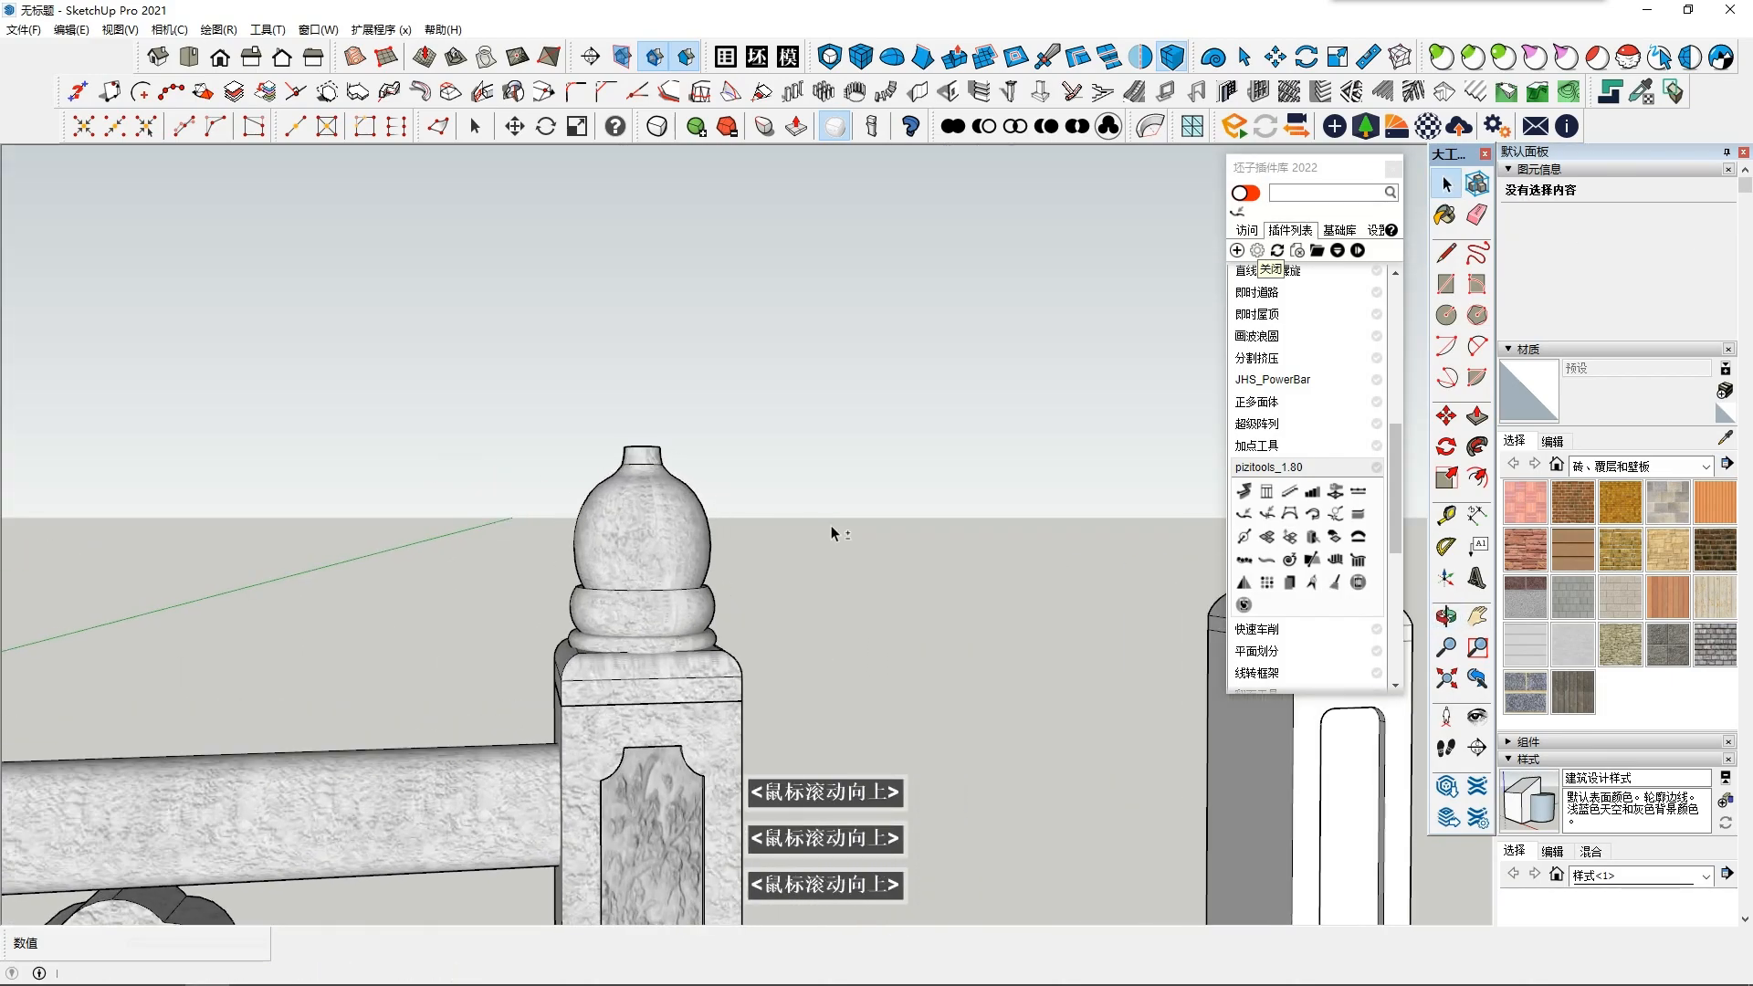
{"action": "scroll", "coordinate": [703, 550], "scroll_direction": "down", "scroll_amount": 2}
{"action": "middle_click_drag", "start_coordinate": [726, 496], "coordinate": [723, 555], "text": "shift"}
{"action": "scroll", "coordinate": [872, 585], "scroll_direction": "up", "scroll_amount": 1}
{"action": "mouse_move", "coordinate": [927, 538]}
{"action": "middle_mouse_down"}
{"action": "mouse_move", "coordinate": [858, 603]}
{"action": "mouse_move", "coordinate": [868, 570]}
{"action": "mouse_move", "coordinate": [923, 558]}
{"action": "mouse_move", "coordinate": [808, 573]}
{"action": "mouse_move", "coordinate": [922, 546]}
{"action": "middle_mouse_up"}
{"action": "scroll", "coordinate": [851, 553], "scroll_direction": "up", "scroll_amount": 3}
Step: Draw an upright rectangle on top of the upper ring as a drawing plane for the finial
{"action": "key", "text": "space"}
{"action": "double_click", "coordinate": [890, 584]}
{"action": "key", "text": "Escape"}
{"action": "scroll", "coordinate": [866, 552], "scroll_direction": "up", "scroll_amount": 2}
{"action": "middle_click_drag", "start_coordinate": [1035, 532], "coordinate": [1055, 491]}
{"action": "left_click", "coordinate": [1024, 370]}
{"action": "key", "text": "space"}
{"action": "scroll", "coordinate": [594, 517], "scroll_direction": "down", "scroll_amount": 3}
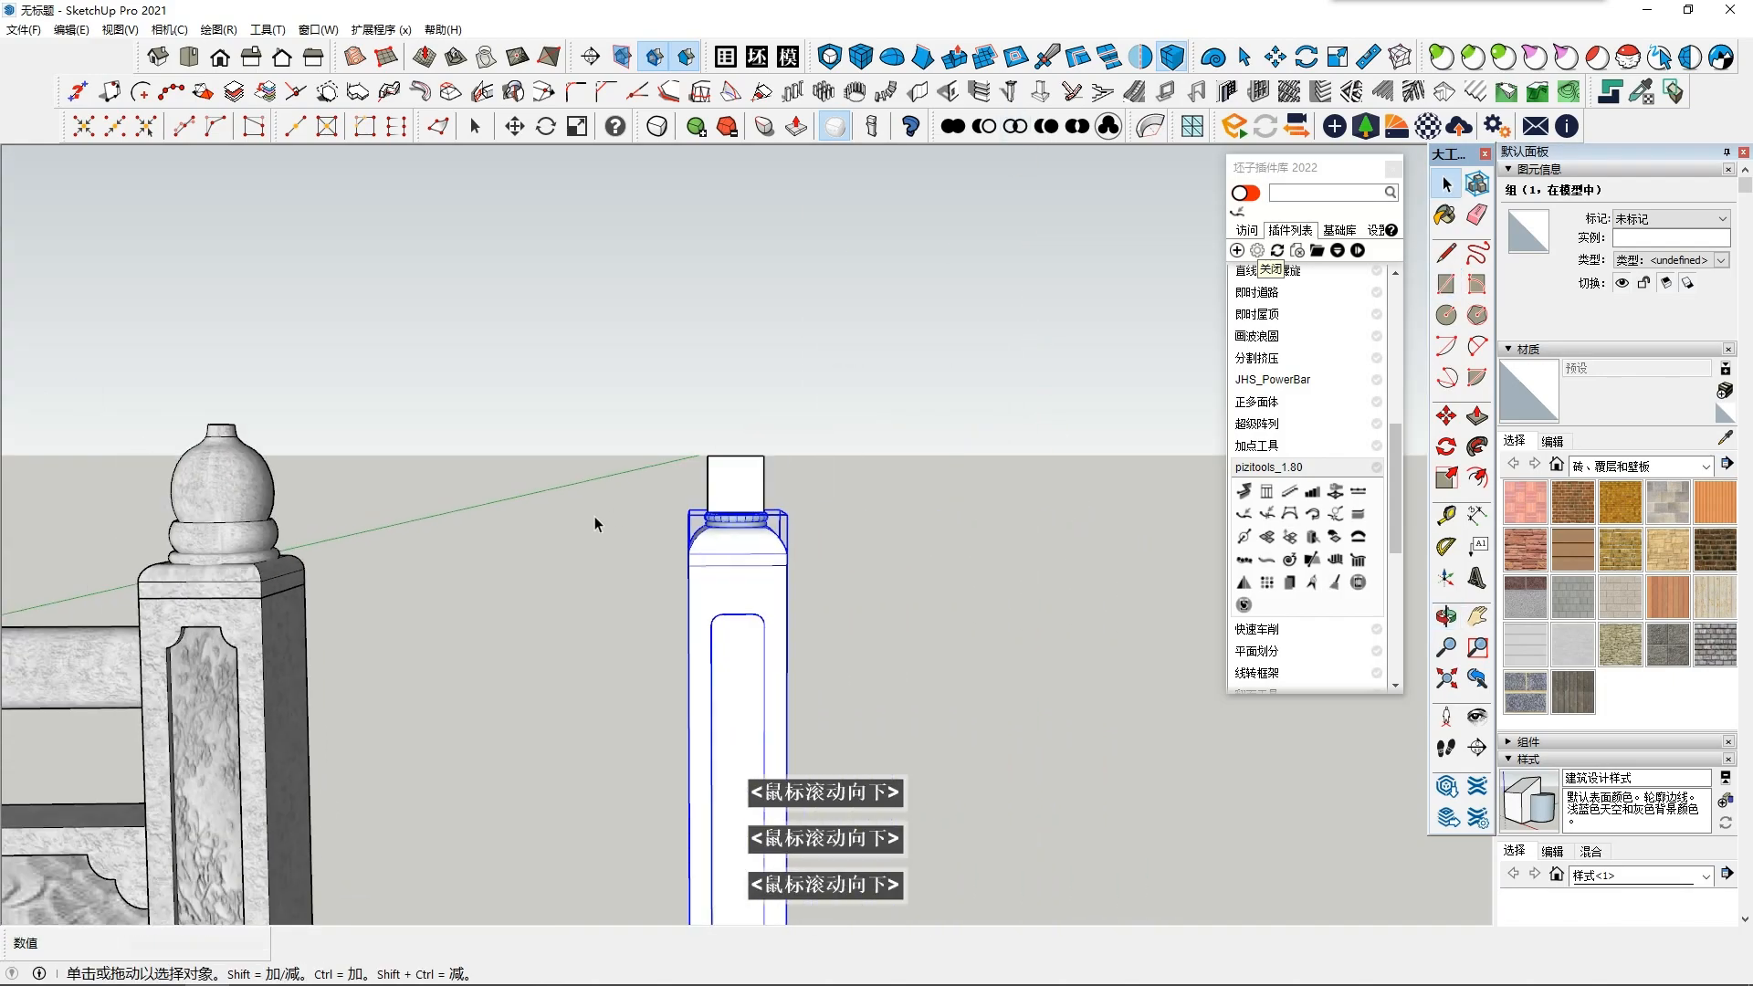
Step: Compare the rectangle with the reference finial and expand the 贝兹曲线 (Bezier curve) tools in the plugin library
{"action": "middle_click_drag", "start_coordinate": [207, 481], "coordinate": [165, 454]}
{"action": "scroll", "coordinate": [758, 375], "scroll_direction": "down", "scroll_amount": 2}
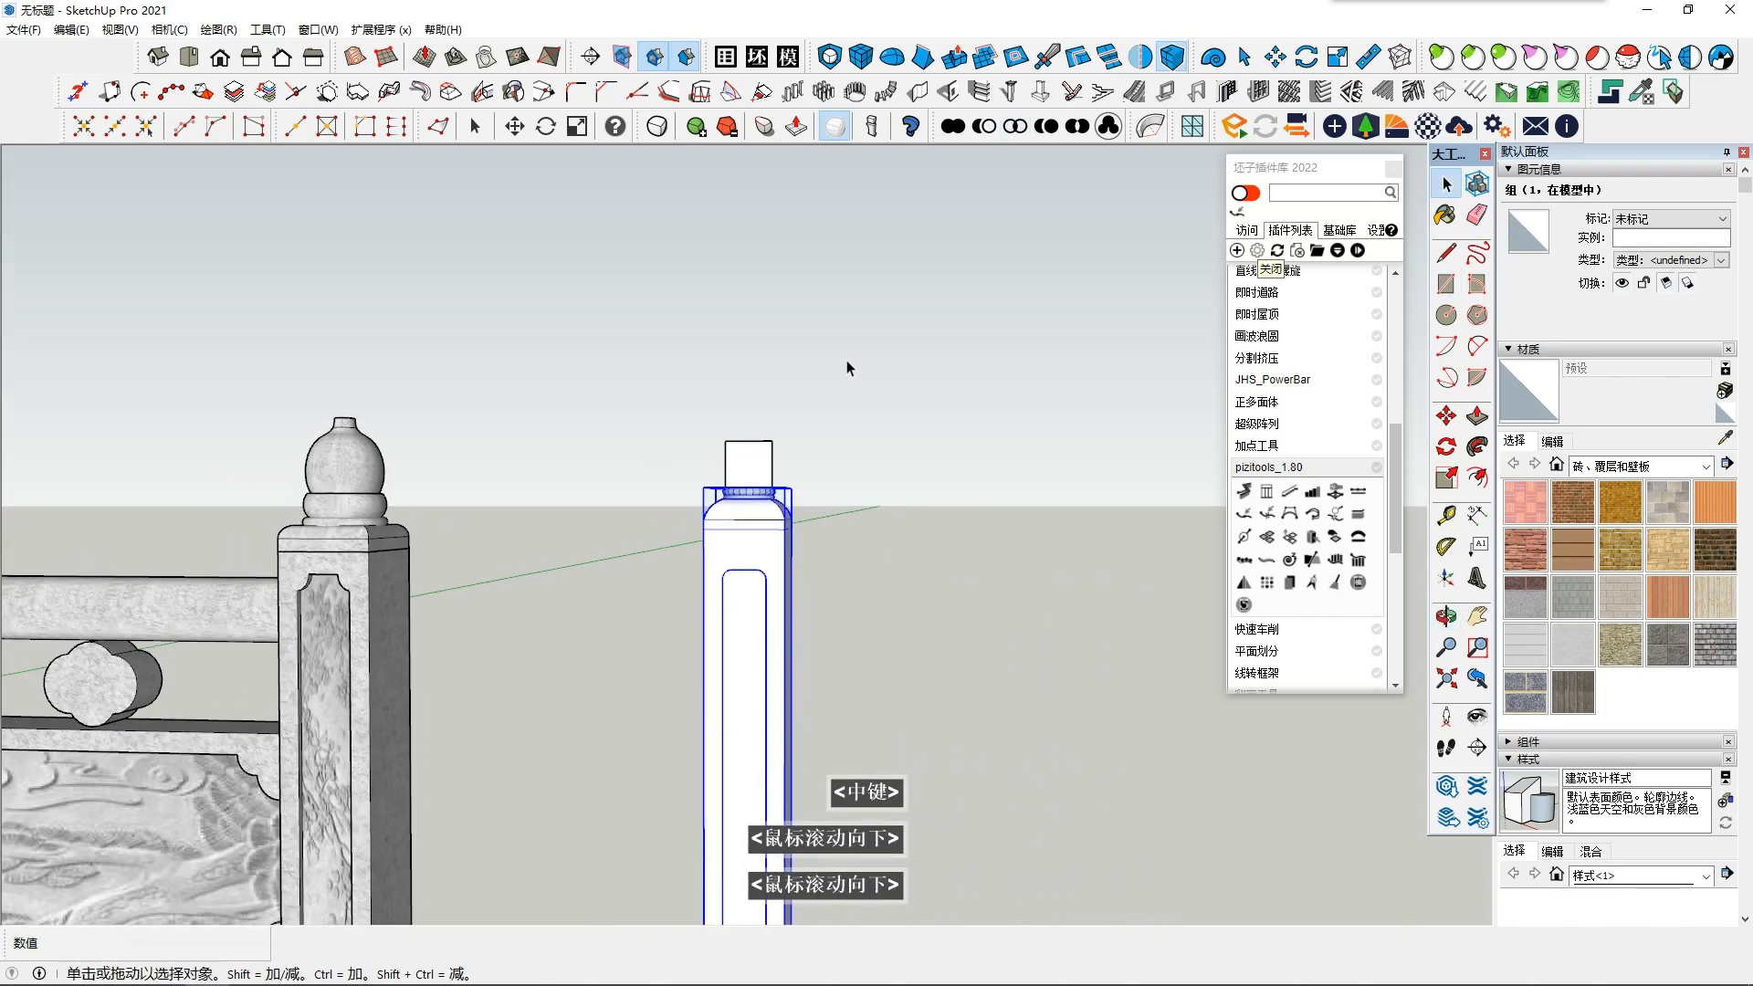
{"action": "scroll", "coordinate": [941, 360], "scroll_direction": "up", "scroll_amount": 2}
{"action": "middle_click", "coordinate": [941, 361]}
{"action": "scroll", "coordinate": [1240, 315], "scroll_direction": "up", "scroll_amount": 5}
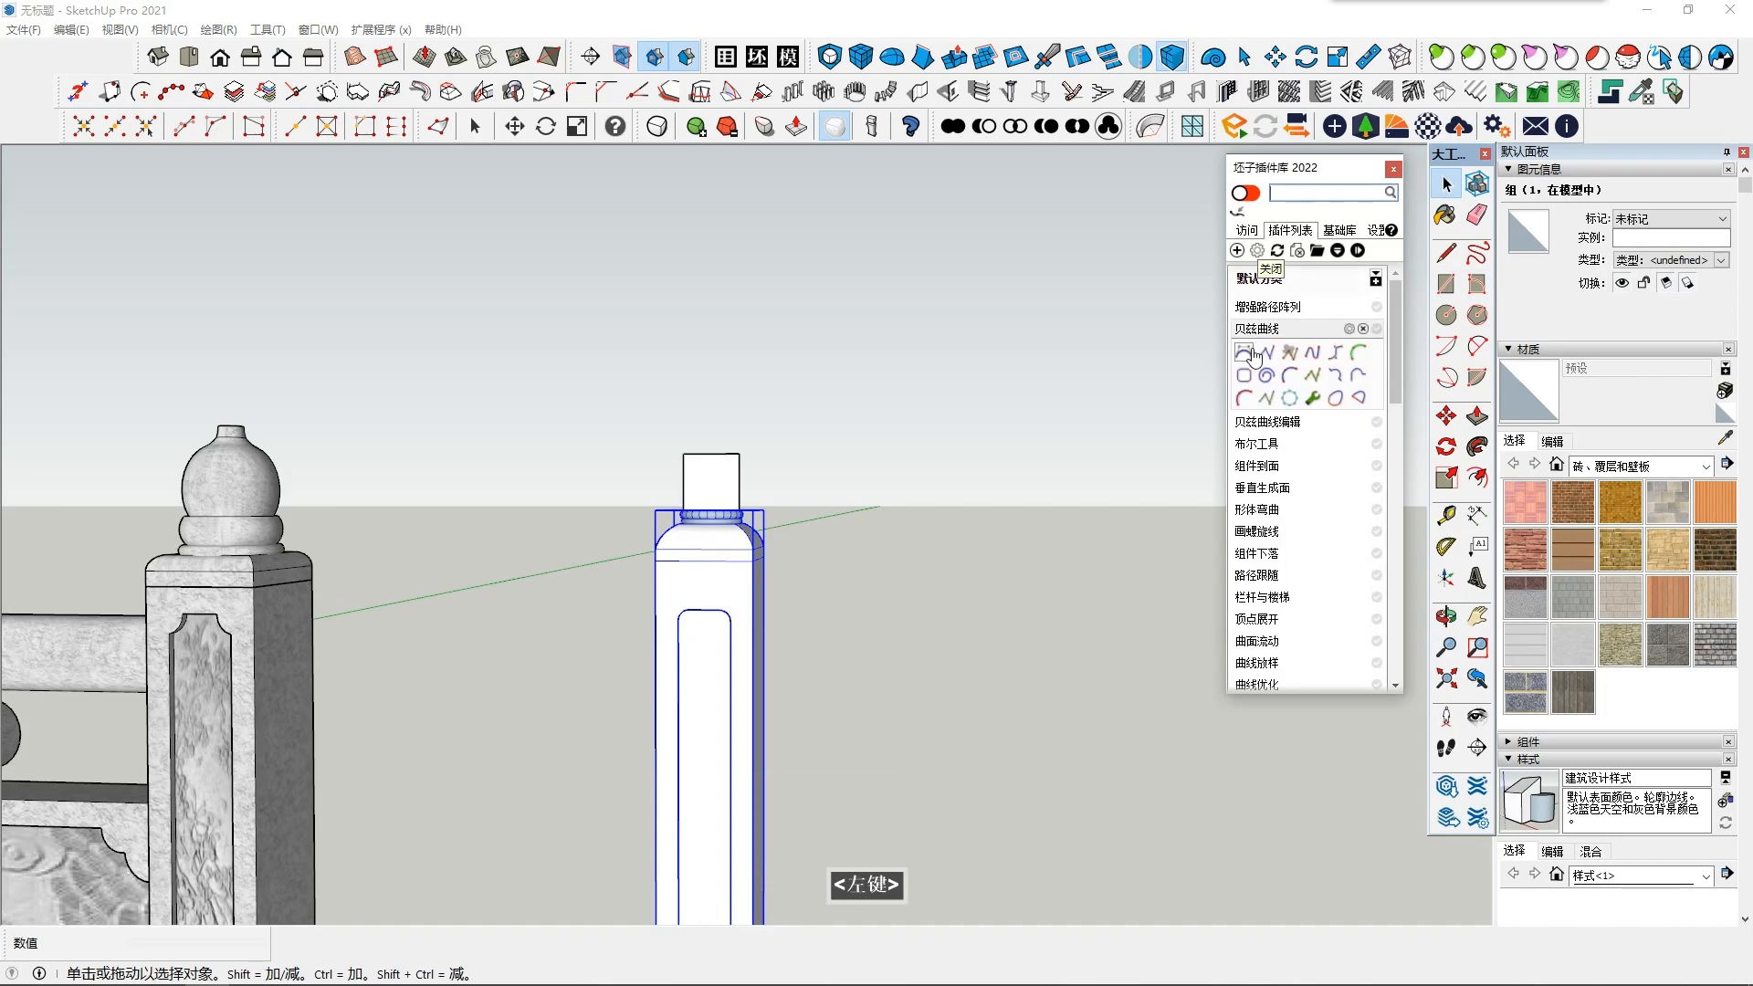
{"action": "scroll", "coordinate": [689, 522], "scroll_direction": "up", "scroll_amount": 2}
{"action": "key", "text": "Caps_Lock"}
{"action": "scroll", "coordinate": [712, 530], "scroll_direction": "up", "scroll_amount": 3}
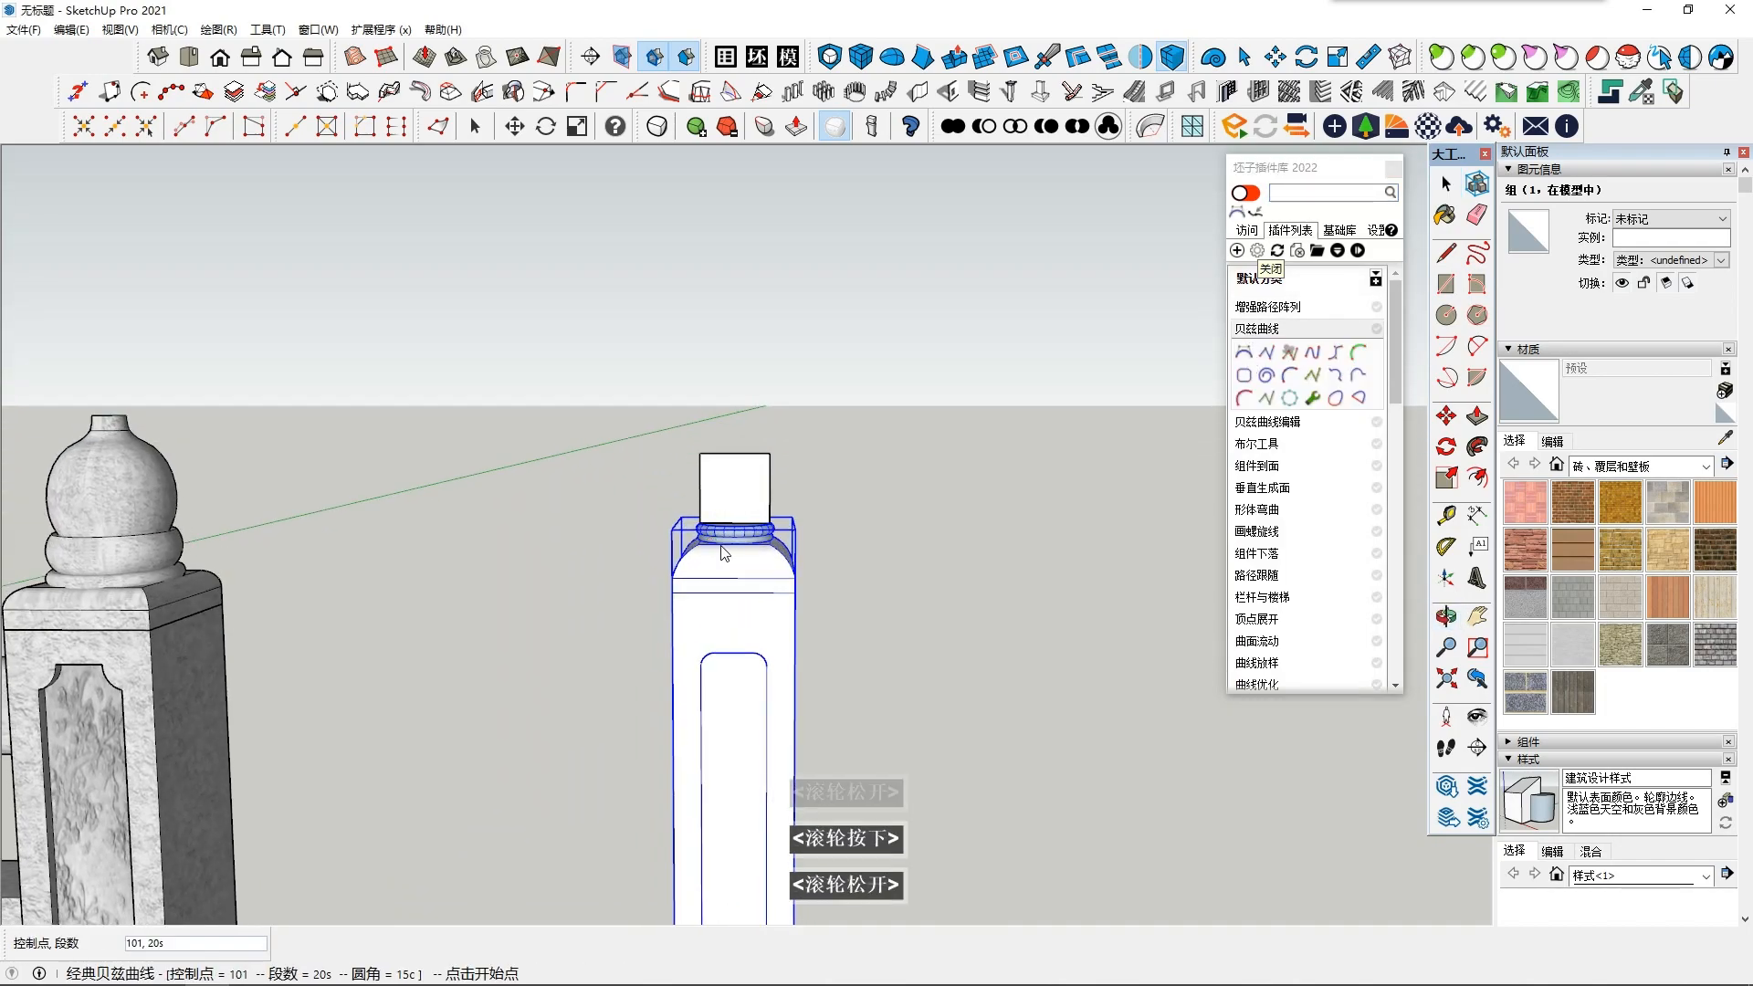
{"action": "scroll", "coordinate": [717, 528], "scroll_direction": "up", "scroll_amount": 1}
{"action": "left_click", "coordinate": [717, 517]}
{"action": "middle_click_drag", "start_coordinate": [717, 517], "coordinate": [732, 607]}
{"action": "key", "text": "Escape"}
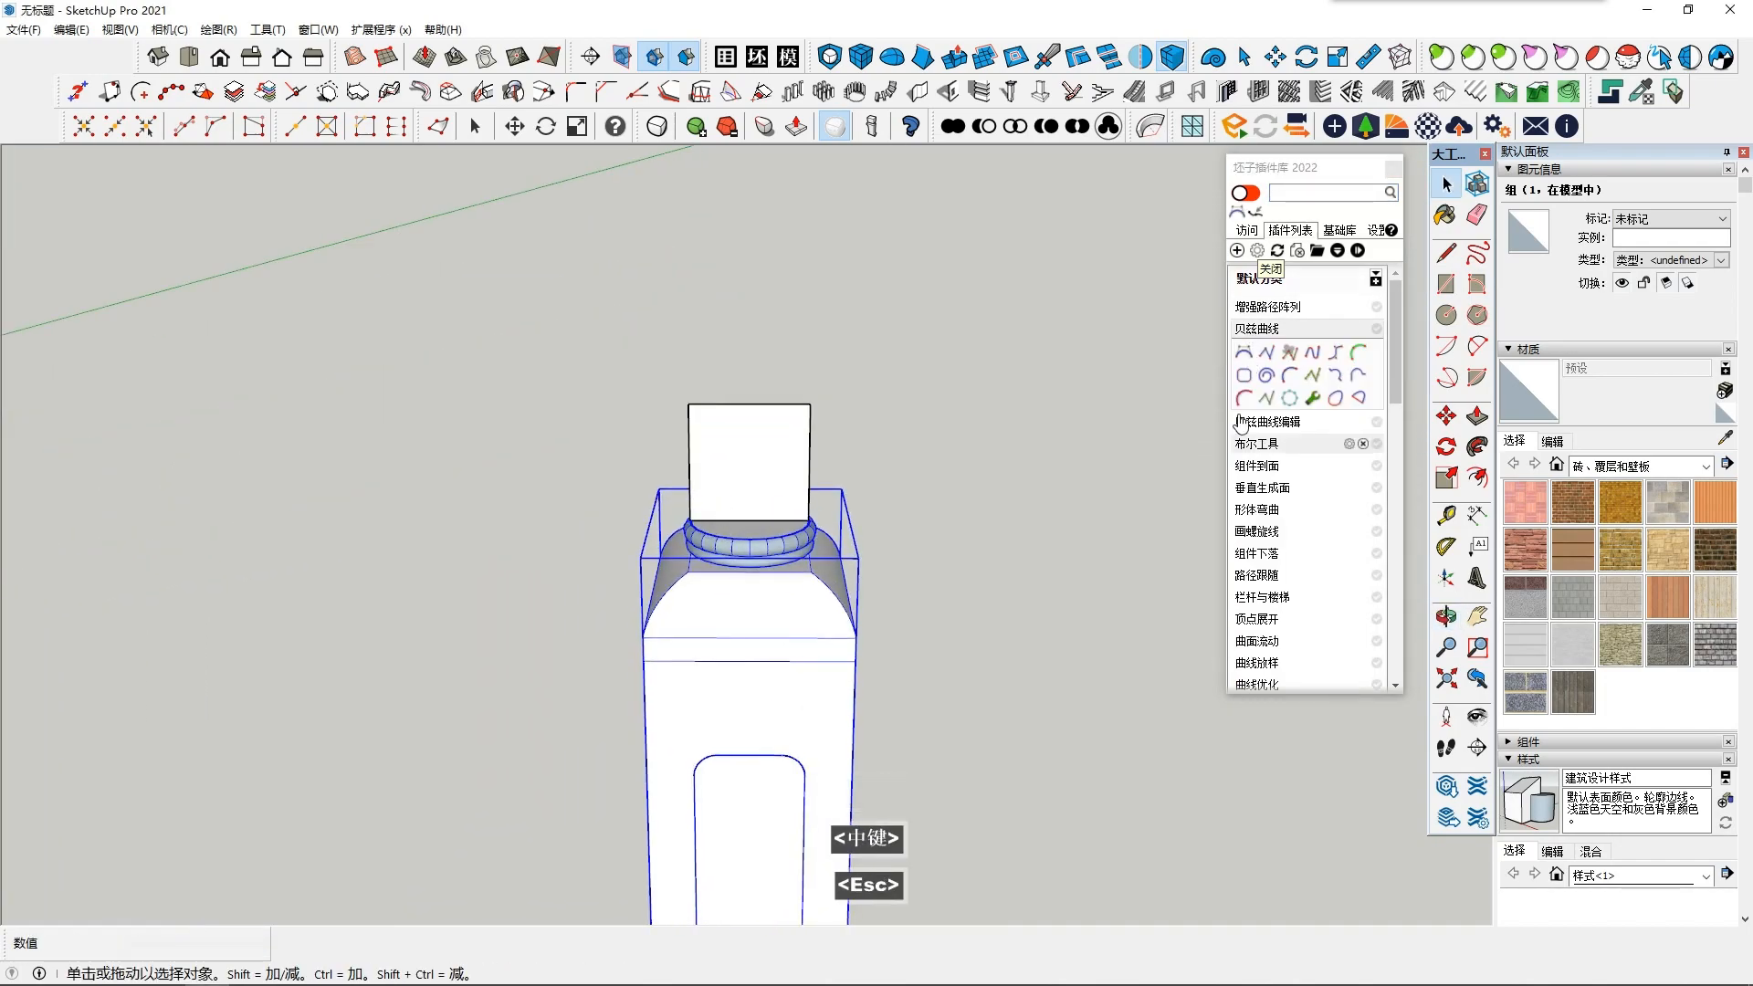
Step: Draw a three-point classic Bezier curve about 88 mm long on the rectangle, rising from its lower edge and bulging outward
{"action": "left_click", "coordinate": [1244, 354]}
{"action": "left_click", "coordinate": [718, 521]}
{"action": "scroll", "coordinate": [722, 498], "scroll_direction": "down", "scroll_amount": 4}
{"action": "scroll", "coordinate": [723, 491], "scroll_direction": "up", "scroll_amount": 4}
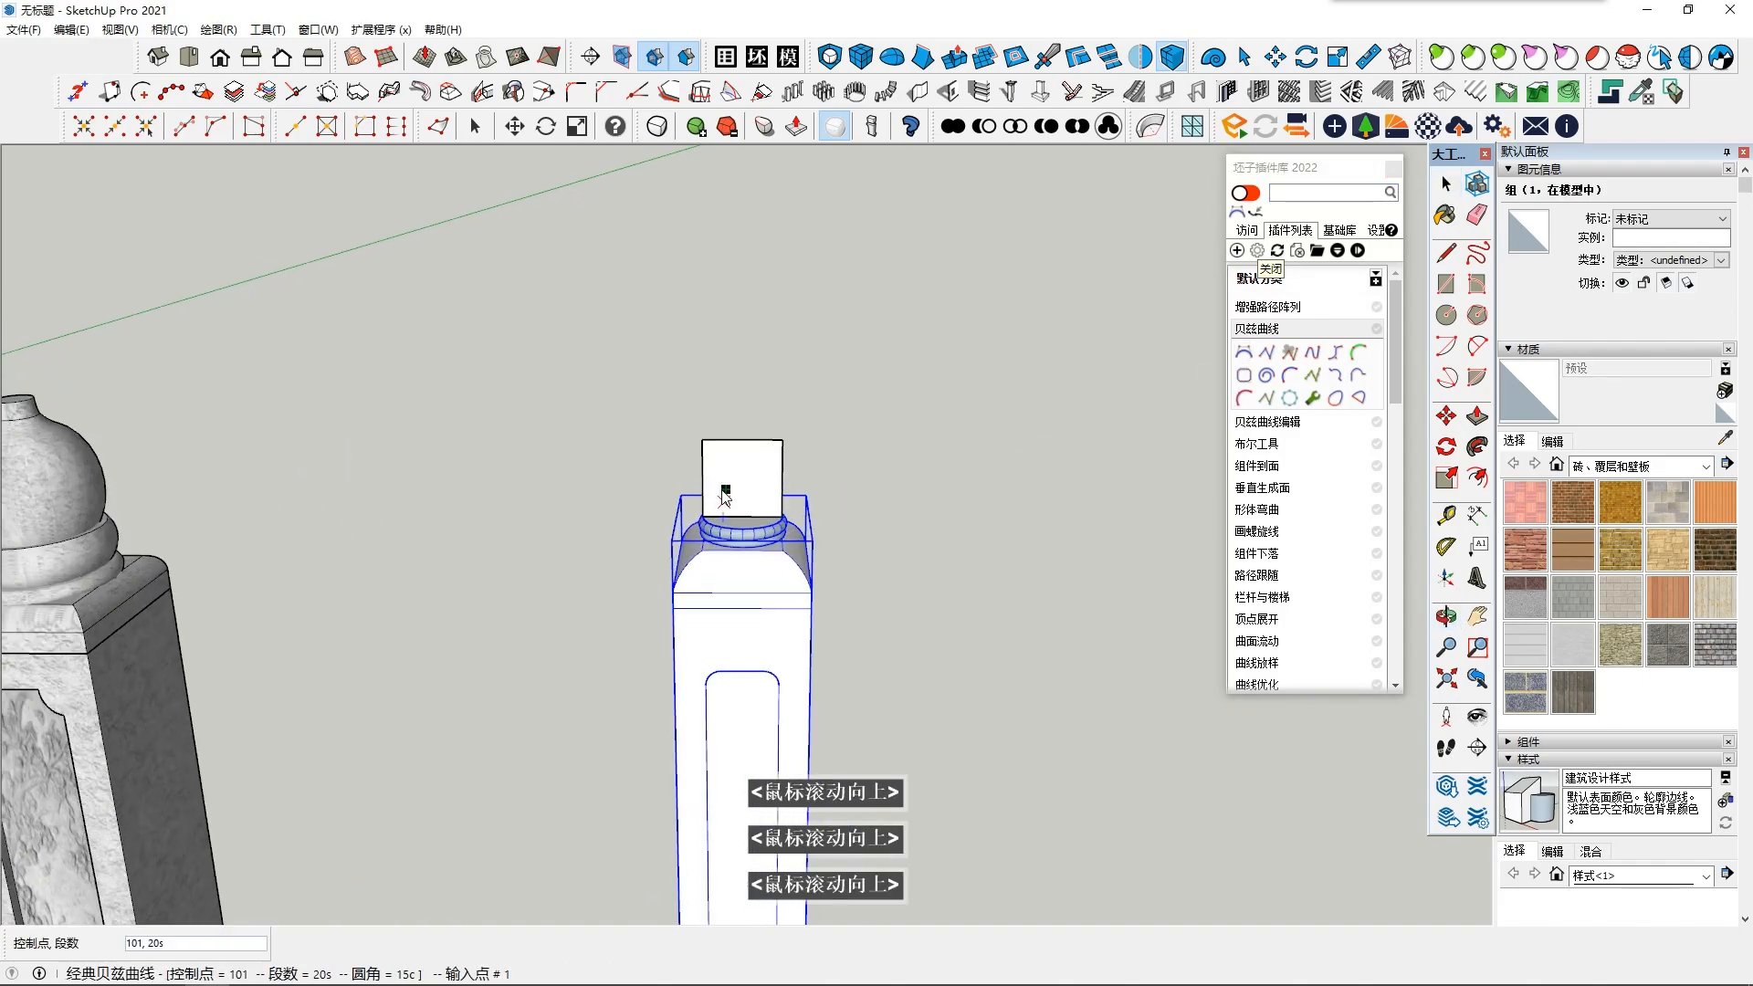
{"action": "key", "text": "Up"}
{"action": "scroll", "coordinate": [727, 473], "scroll_direction": "up", "scroll_amount": 1}
{"action": "scroll", "coordinate": [738, 473], "scroll_direction": "up", "scroll_amount": 3}
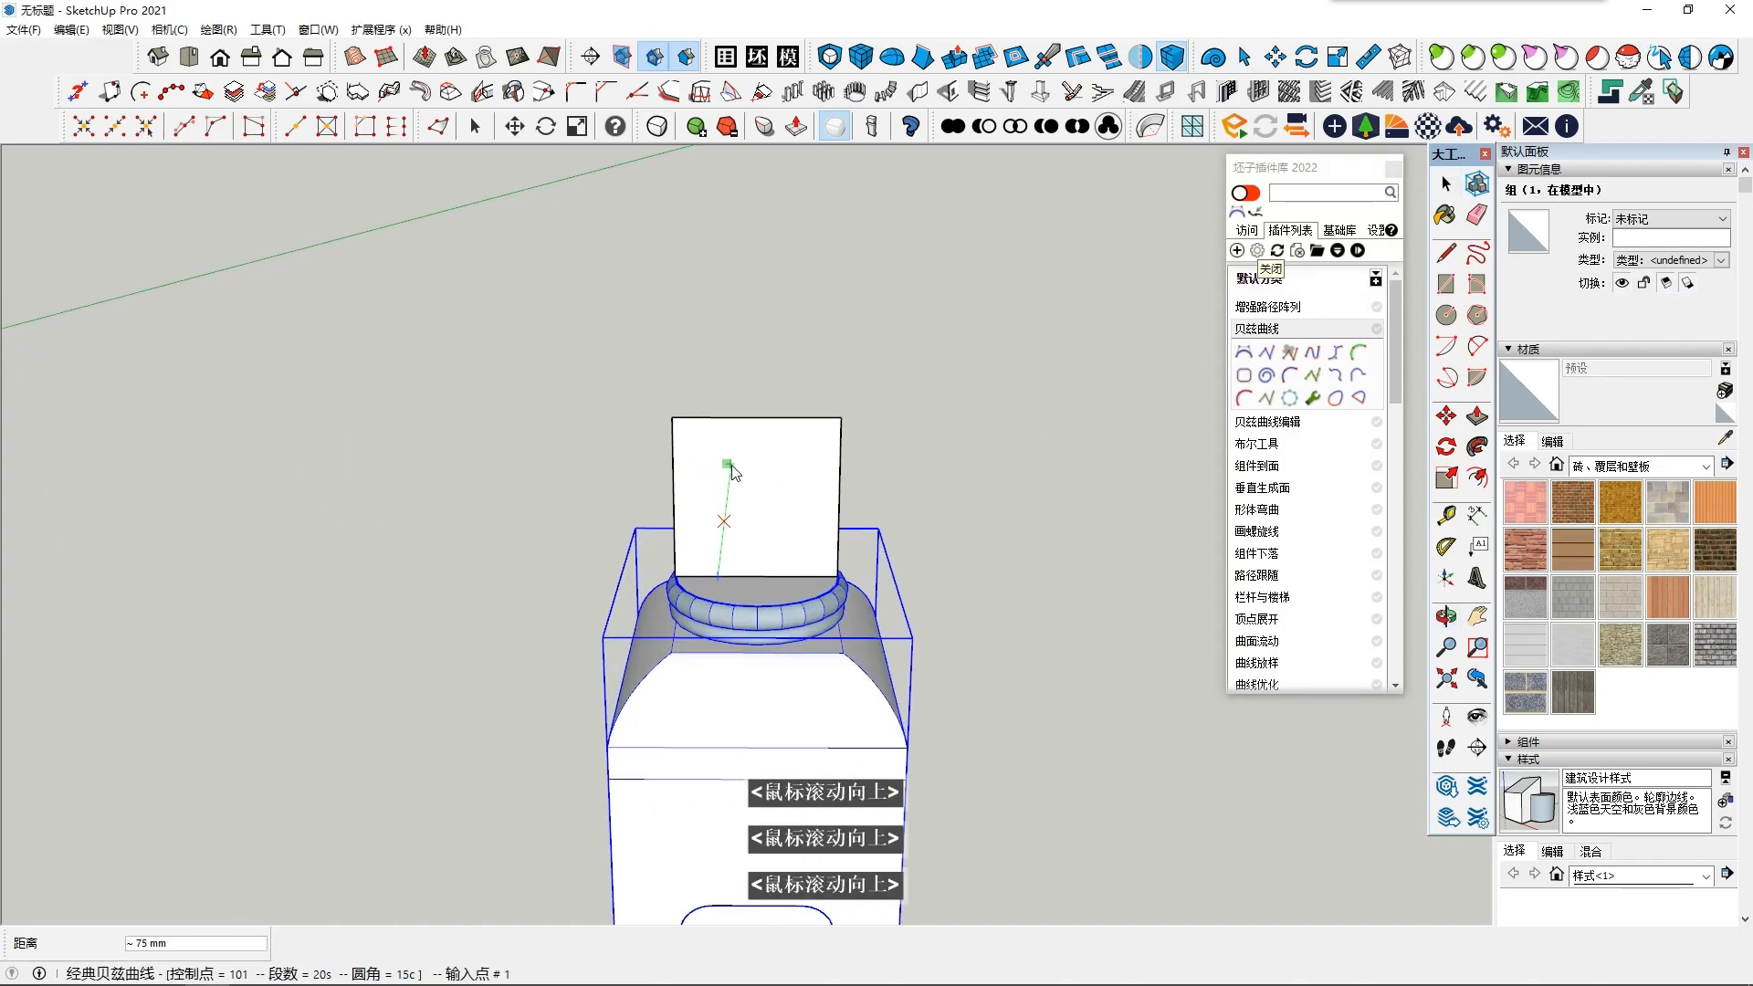
{"action": "double_click", "coordinate": [679, 497]}
{"action": "scroll", "coordinate": [717, 484], "scroll_direction": "down", "scroll_amount": 8}
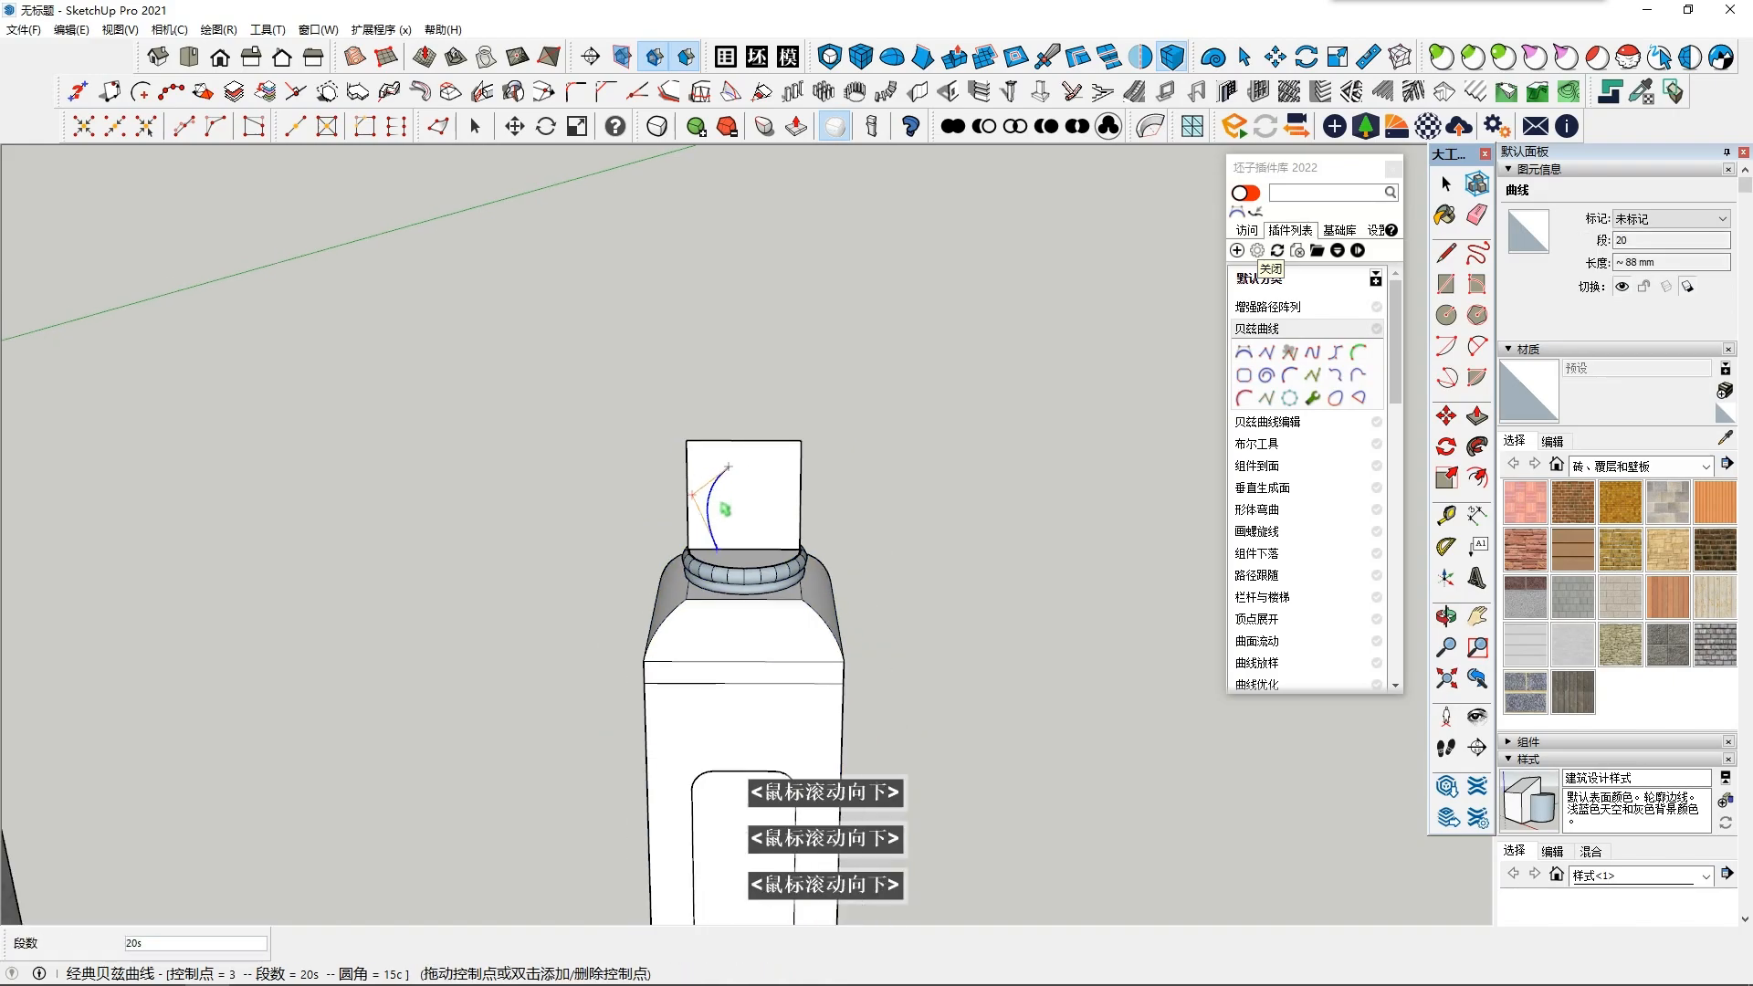
{"action": "middle_click_drag", "start_coordinate": [717, 493], "coordinate": [807, 501], "text": "shift"}
{"action": "scroll", "coordinate": [796, 475], "scroll_direction": "up", "scroll_amount": 3}
{"action": "middle_click_drag", "start_coordinate": [1021, 441], "coordinate": [959, 448], "text": "shift"}
{"action": "scroll", "coordinate": [956, 495], "scroll_direction": "up", "scroll_amount": 4}
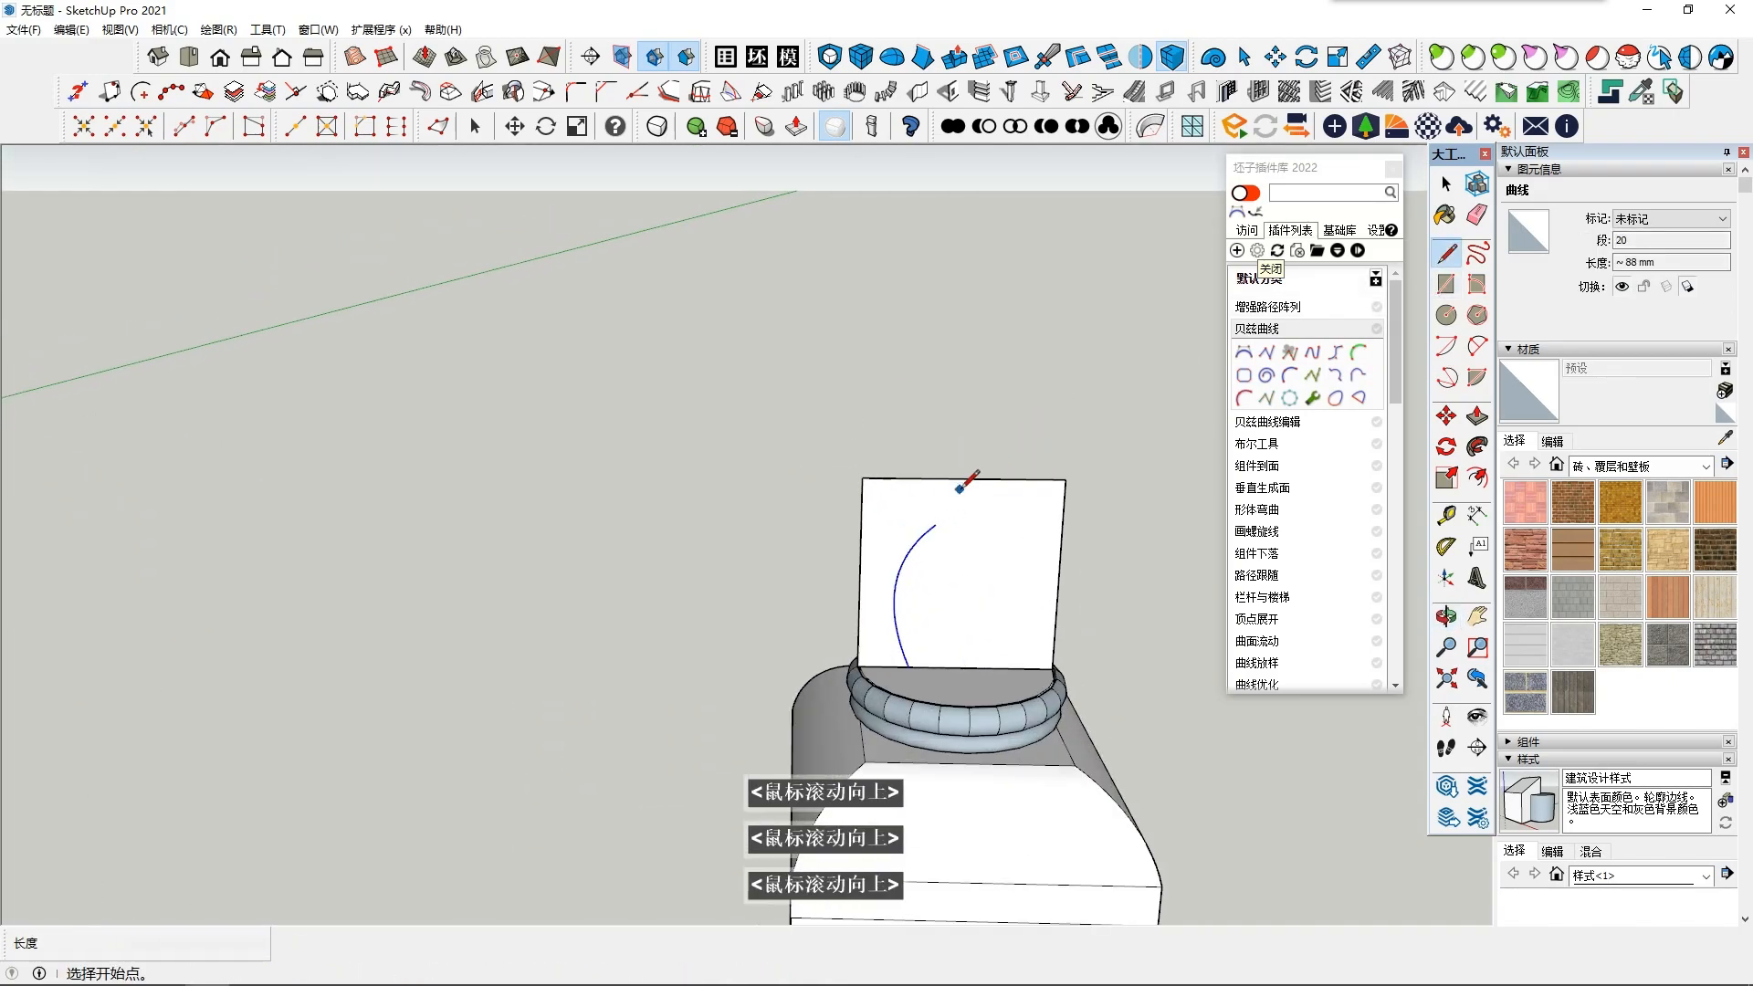
Step: Extend the upper end of the finial curve with a short vertical edge and a horizontal edge, each about 16 mm long
{"action": "left_click", "coordinate": [932, 528]}
{"action": "left_click", "coordinate": [934, 493]}
{"action": "key", "text": "space"}
{"action": "scroll", "coordinate": [957, 576], "scroll_direction": "down", "scroll_amount": 1, "text": "shift"}
{"action": "mouse_move", "coordinate": [974, 571]}
{"action": "middle_mouse_down", "text": "shift"}
{"action": "mouse_move", "coordinate": [957, 575]}
{"action": "mouse_move", "coordinate": [1061, 524]}
{"action": "middle_mouse_up", "text": "shift"}
{"action": "scroll", "coordinate": [959, 568], "scroll_direction": "down", "scroll_amount": 3}
{"action": "scroll", "coordinate": [974, 563], "scroll_direction": "up", "scroll_amount": 2}
{"action": "left_click", "coordinate": [1445, 253]}
{"action": "left_click", "coordinate": [942, 524]}
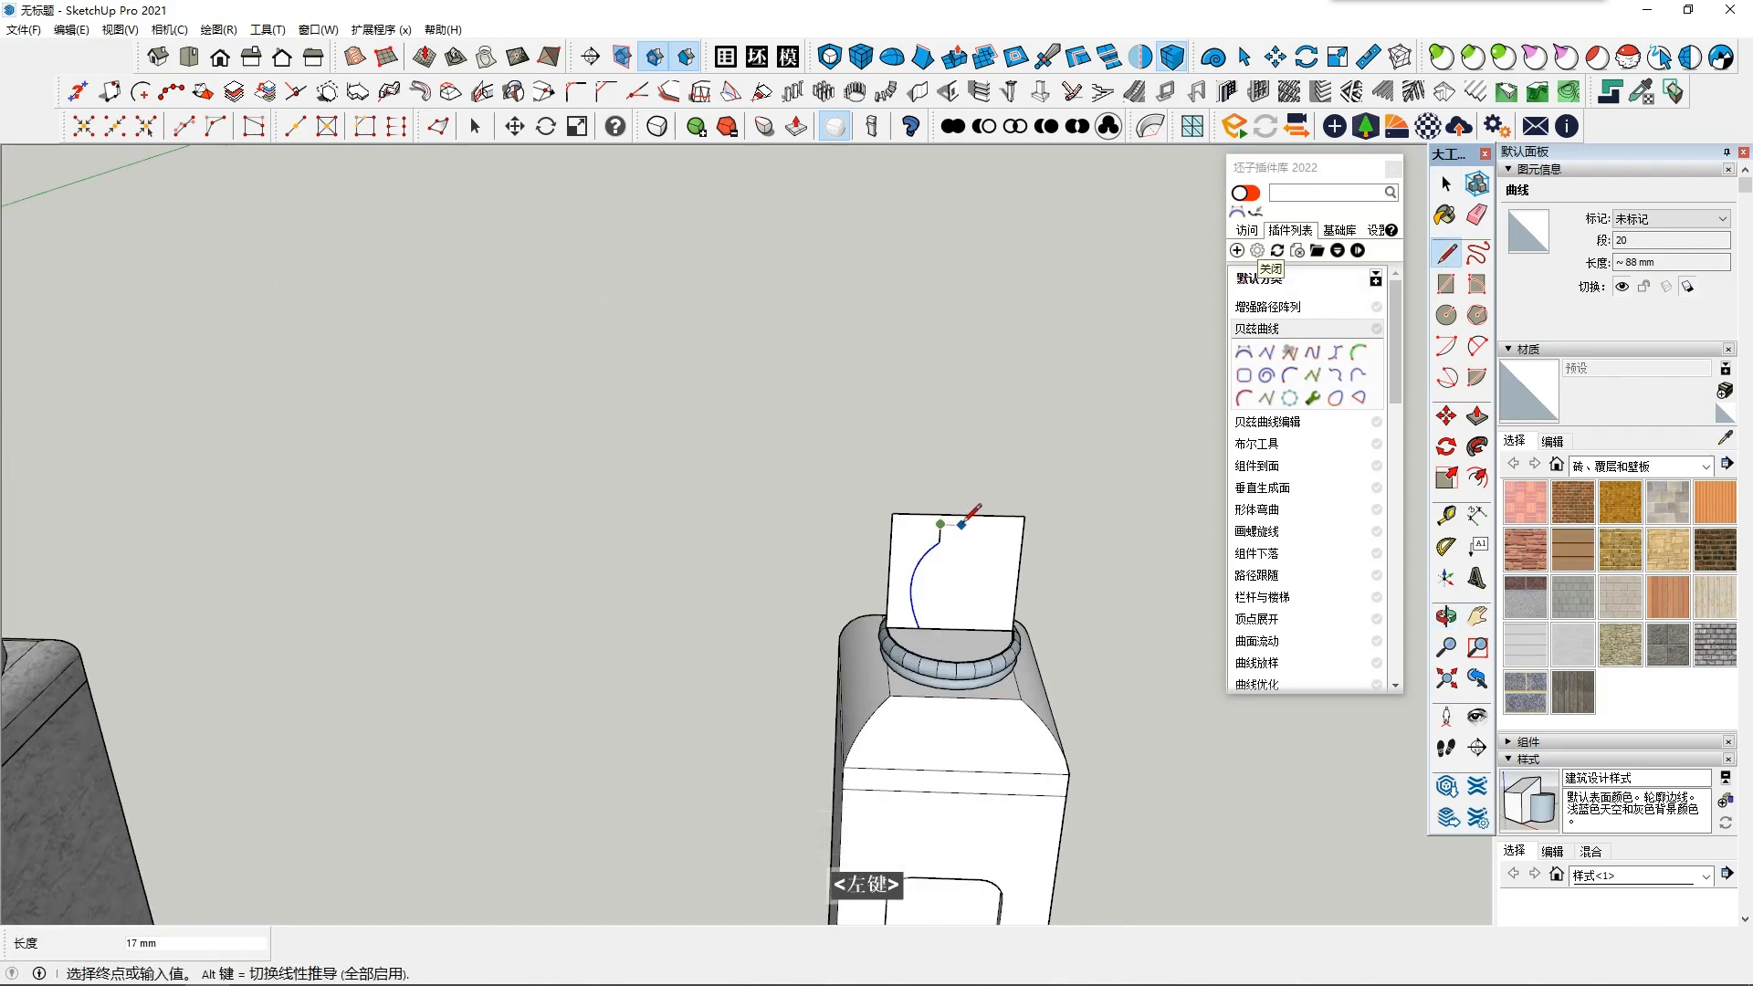
{"action": "scroll", "coordinate": [954, 628], "scroll_direction": "up", "scroll_amount": 3}
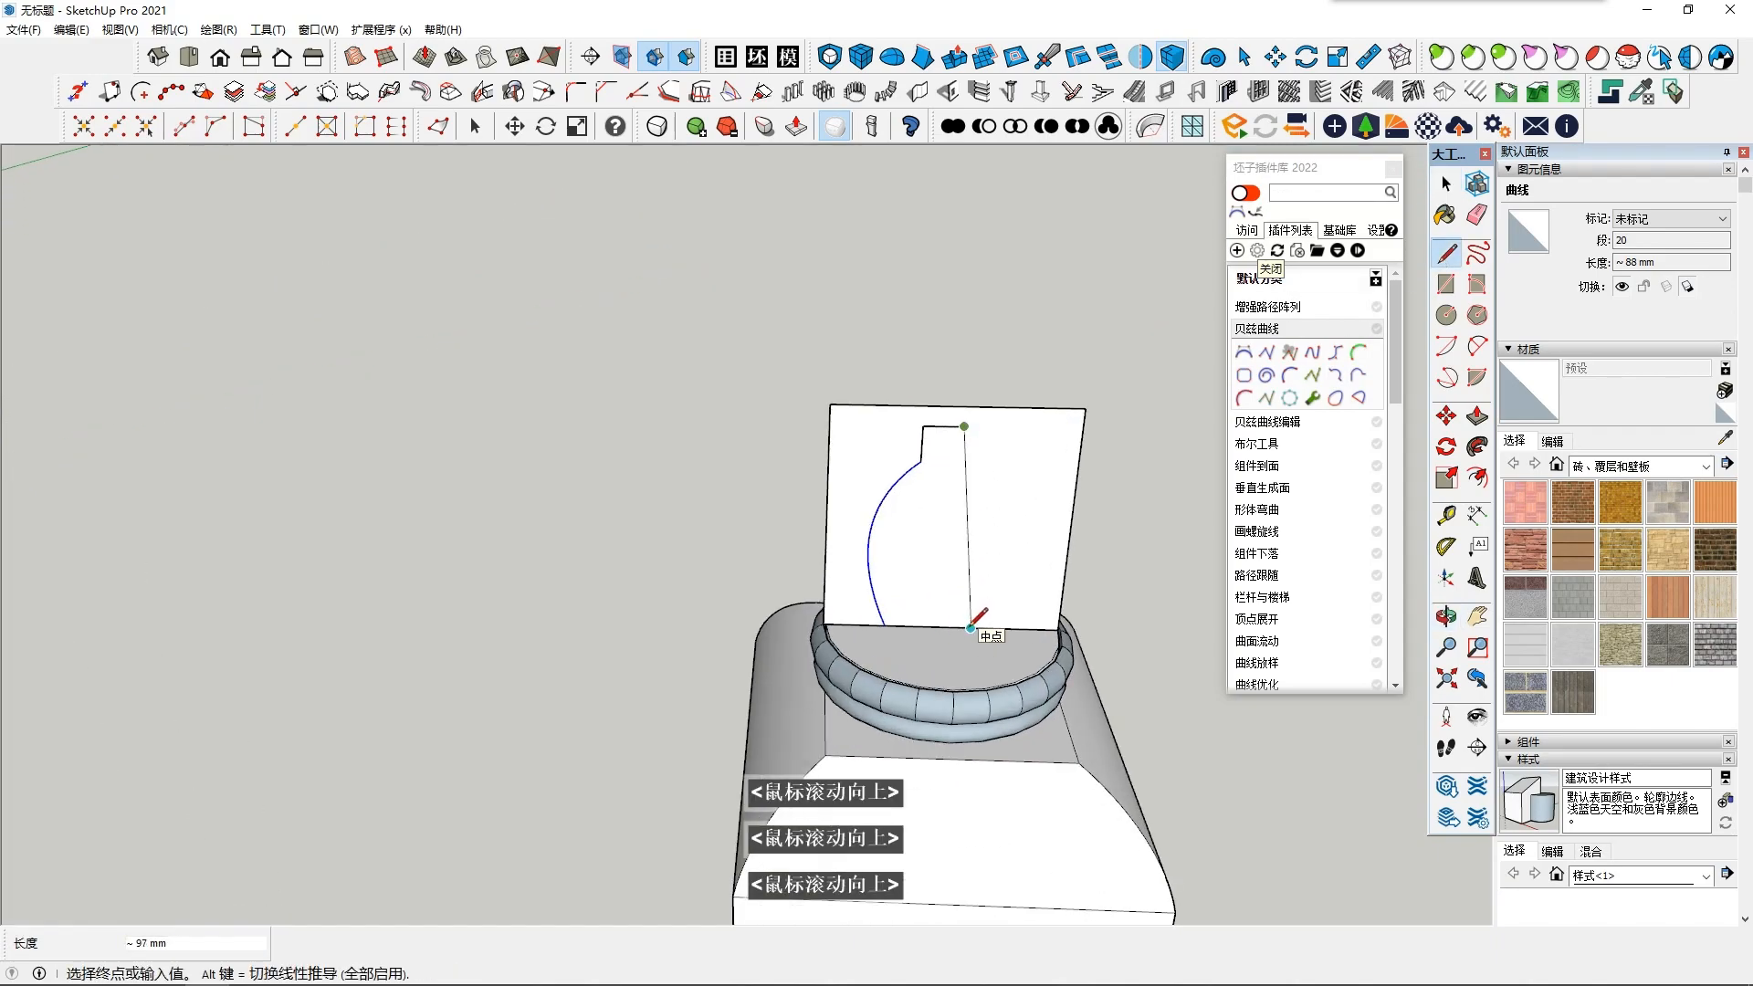
Step: Delete the rectangular drawing plane, keeping only the edges of the finial's half profile
{"action": "left_click", "coordinate": [954, 566]}
{"action": "key", "text": "Delete"}
{"action": "scroll", "coordinate": [931, 511], "scroll_direction": "down", "scroll_amount": 2}
{"action": "left_click", "coordinate": [928, 484]}
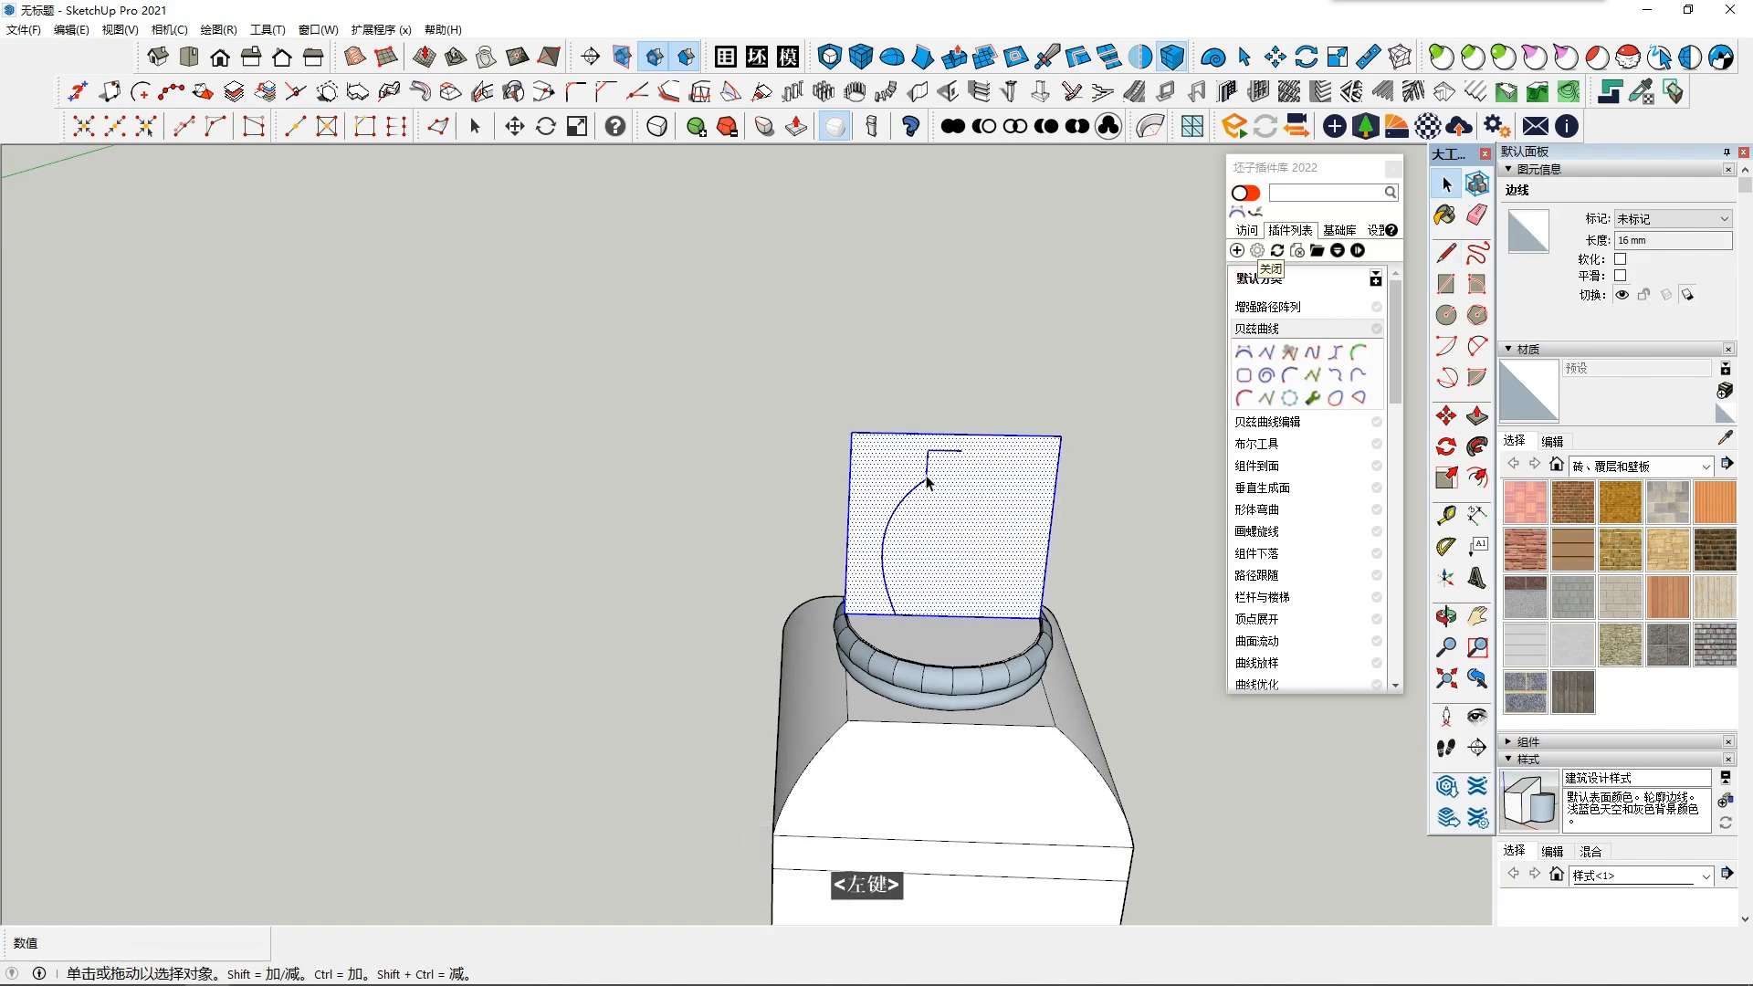
{"action": "key", "text": "Delete"}
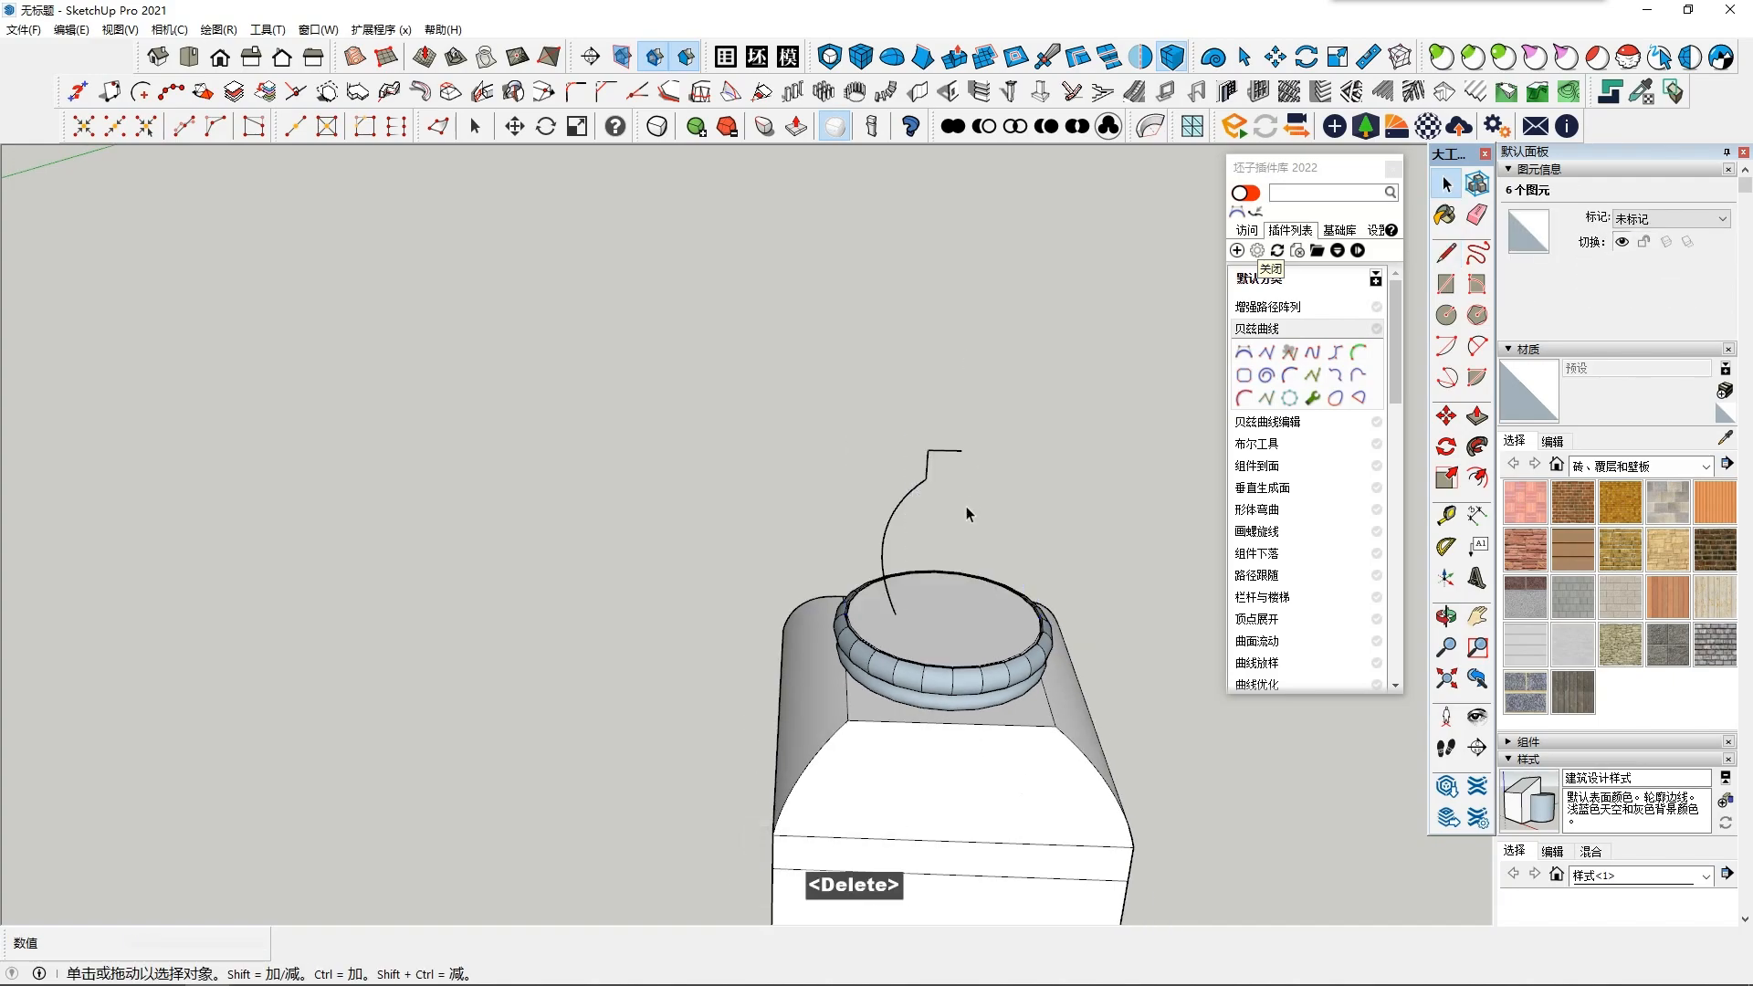
Step: Try to turn the selected finial profile into a revolved surface with 创建旋转面
{"action": "middle_click_drag", "start_coordinate": [968, 500], "coordinate": [978, 493]}
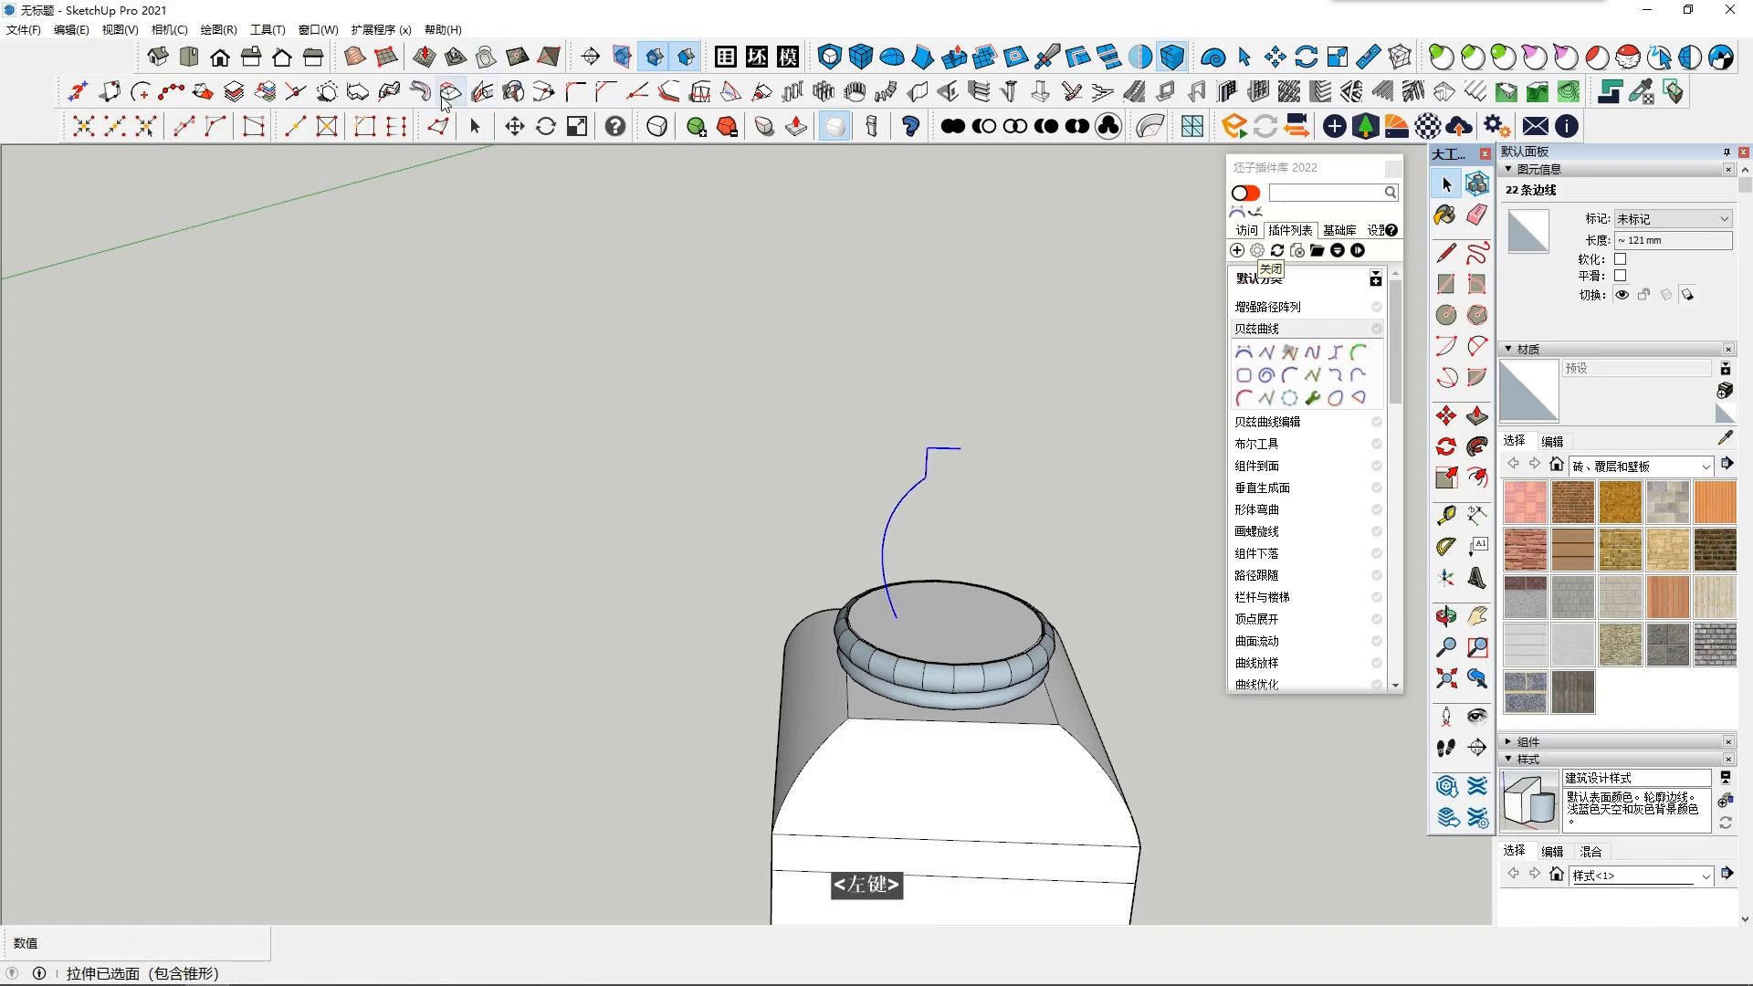
{"action": "scroll", "coordinate": [659, 365], "scroll_direction": "up", "scroll_amount": 1}
{"action": "scroll", "coordinate": [694, 356], "scroll_direction": "down", "scroll_amount": 3}
{"action": "left_click", "coordinate": [513, 92]}
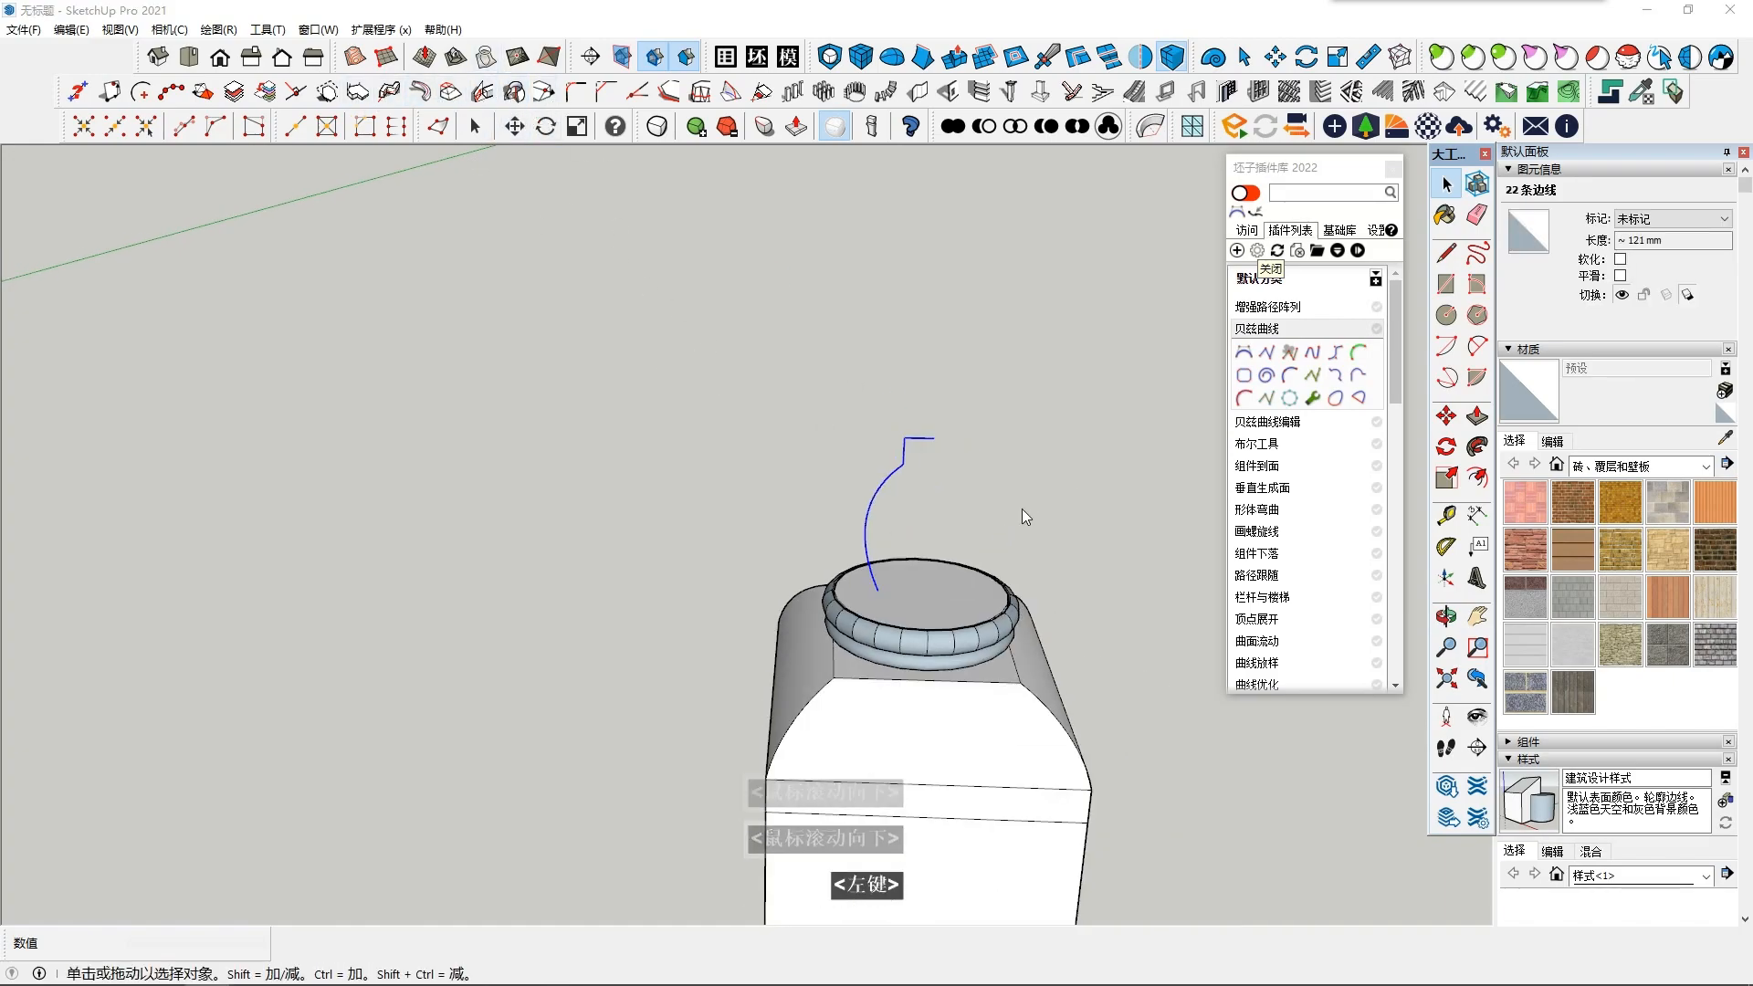
{"action": "left_click", "coordinate": [146, 366]}
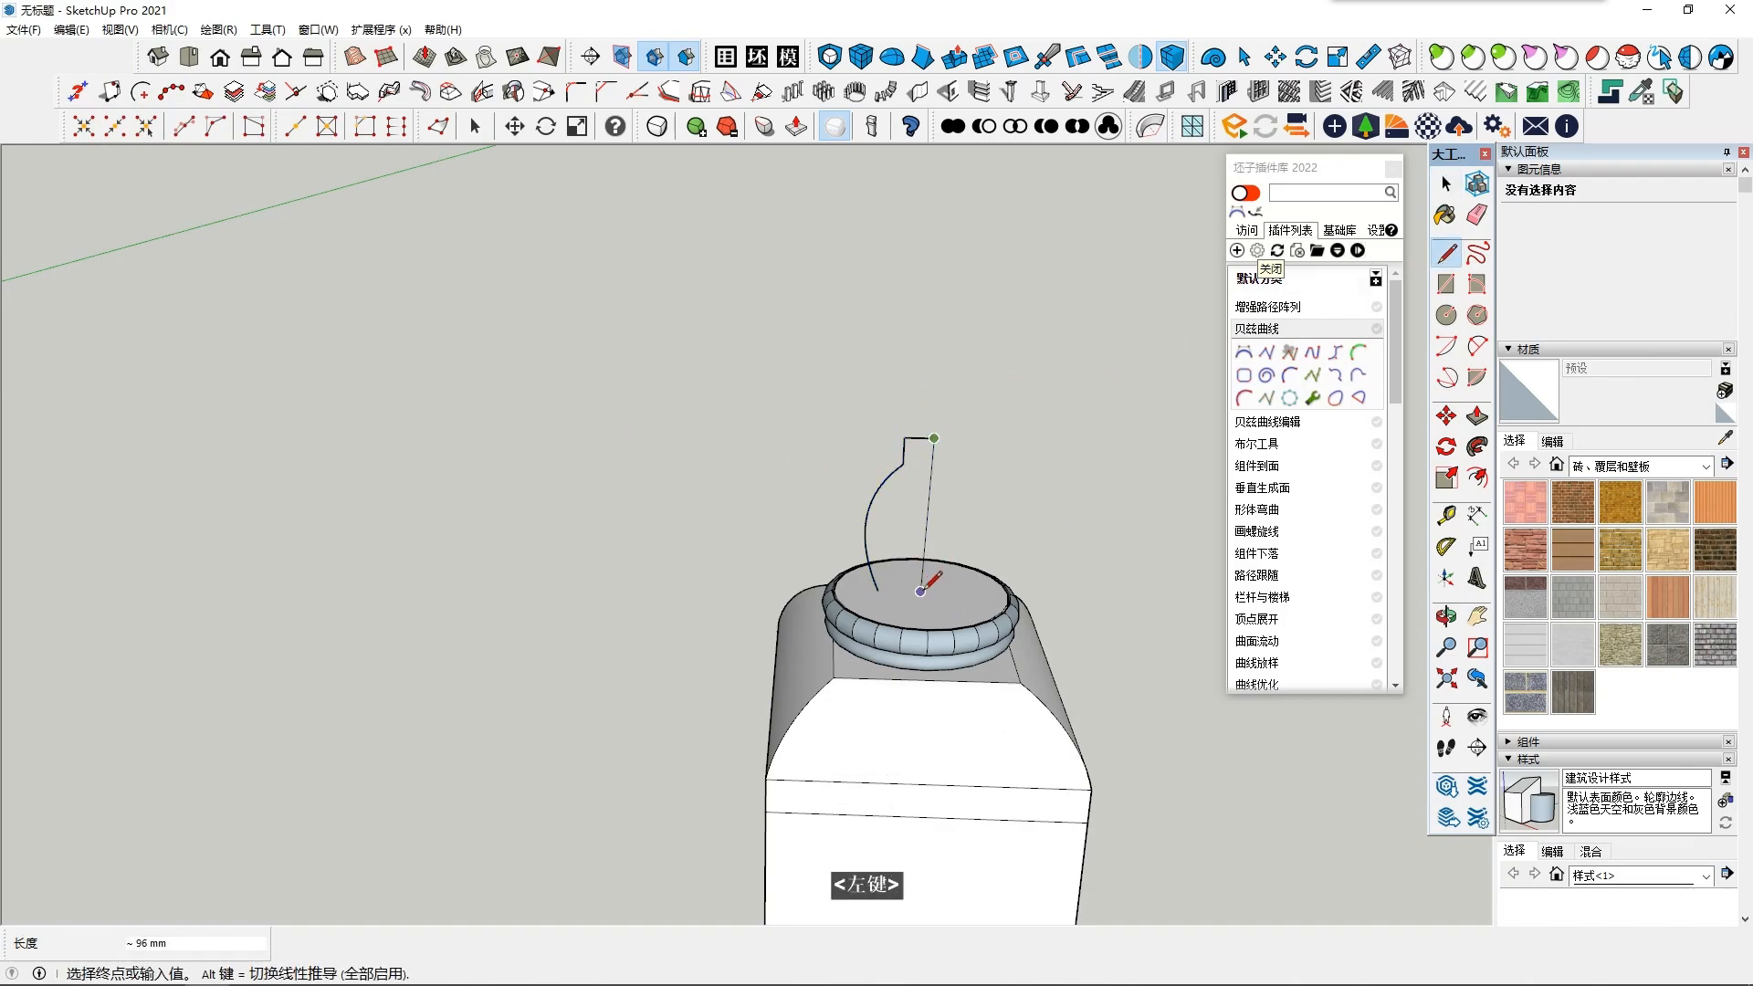
Step: Draw a vertical axis about 96 mm long from the profile's upper end, revolve the profile 360° around it, and delete the leftover geometry
{"action": "left_click", "coordinate": [933, 439]}
{"action": "key", "text": "space"}
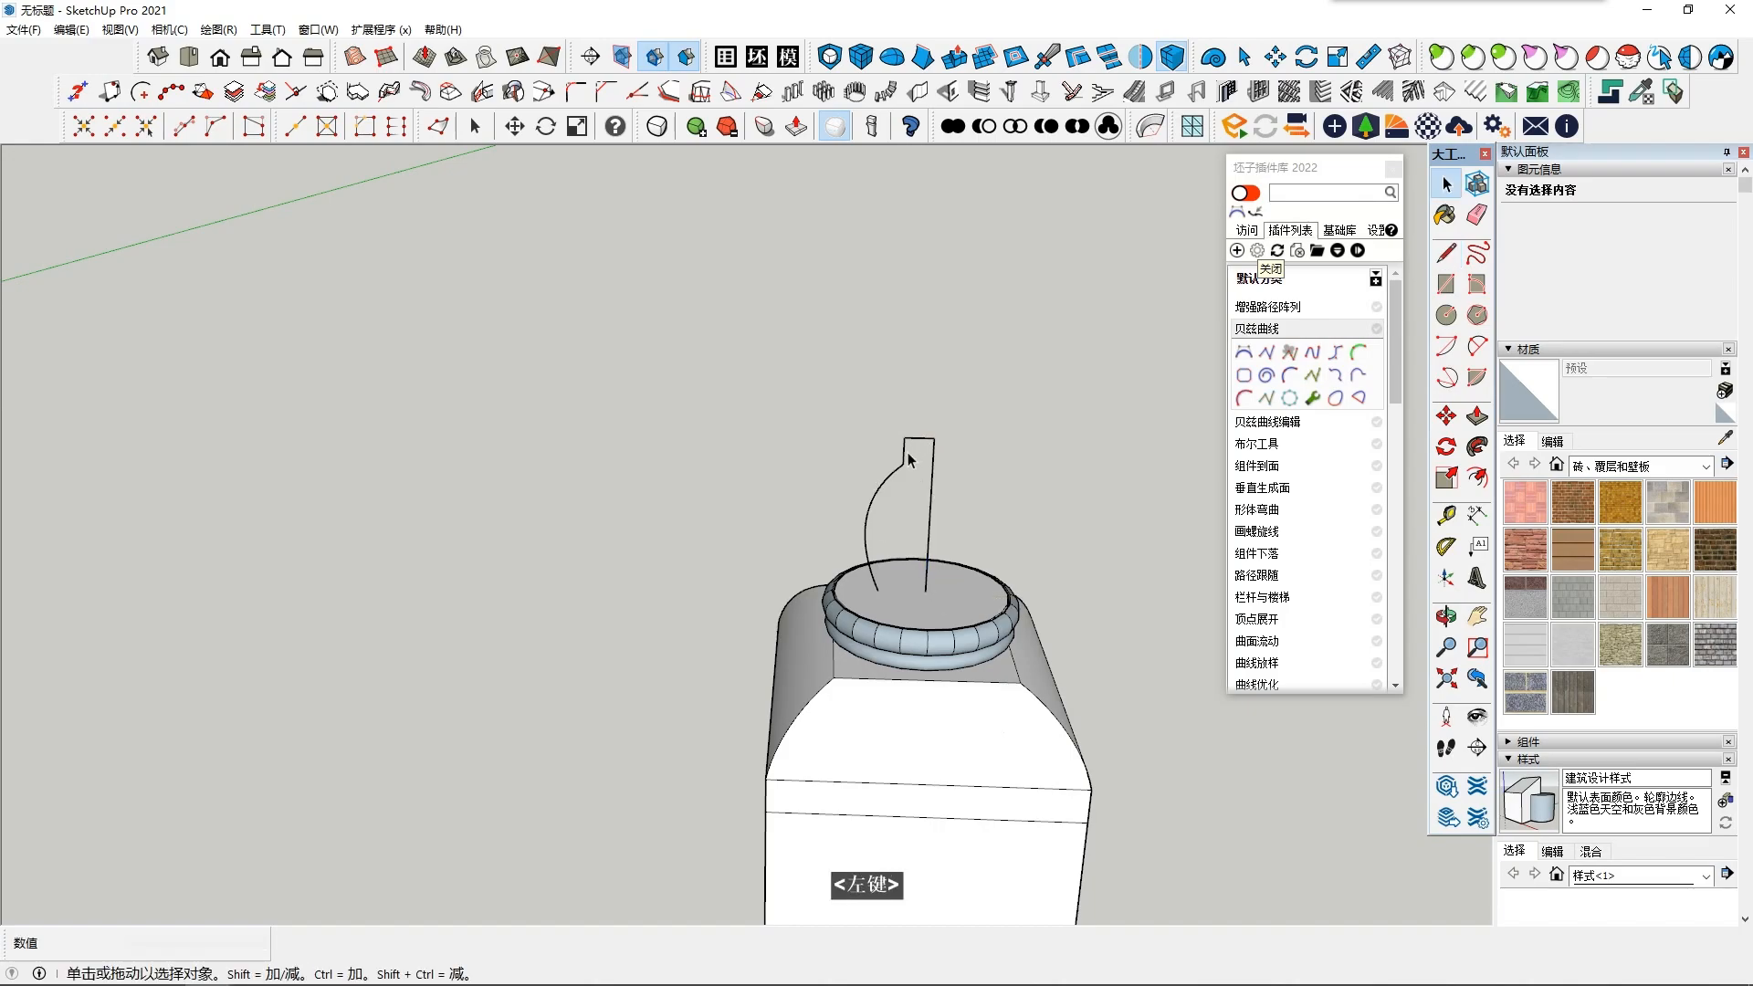
{"action": "left_click", "coordinate": [907, 455]}
{"action": "left_click", "coordinate": [442, 125]}
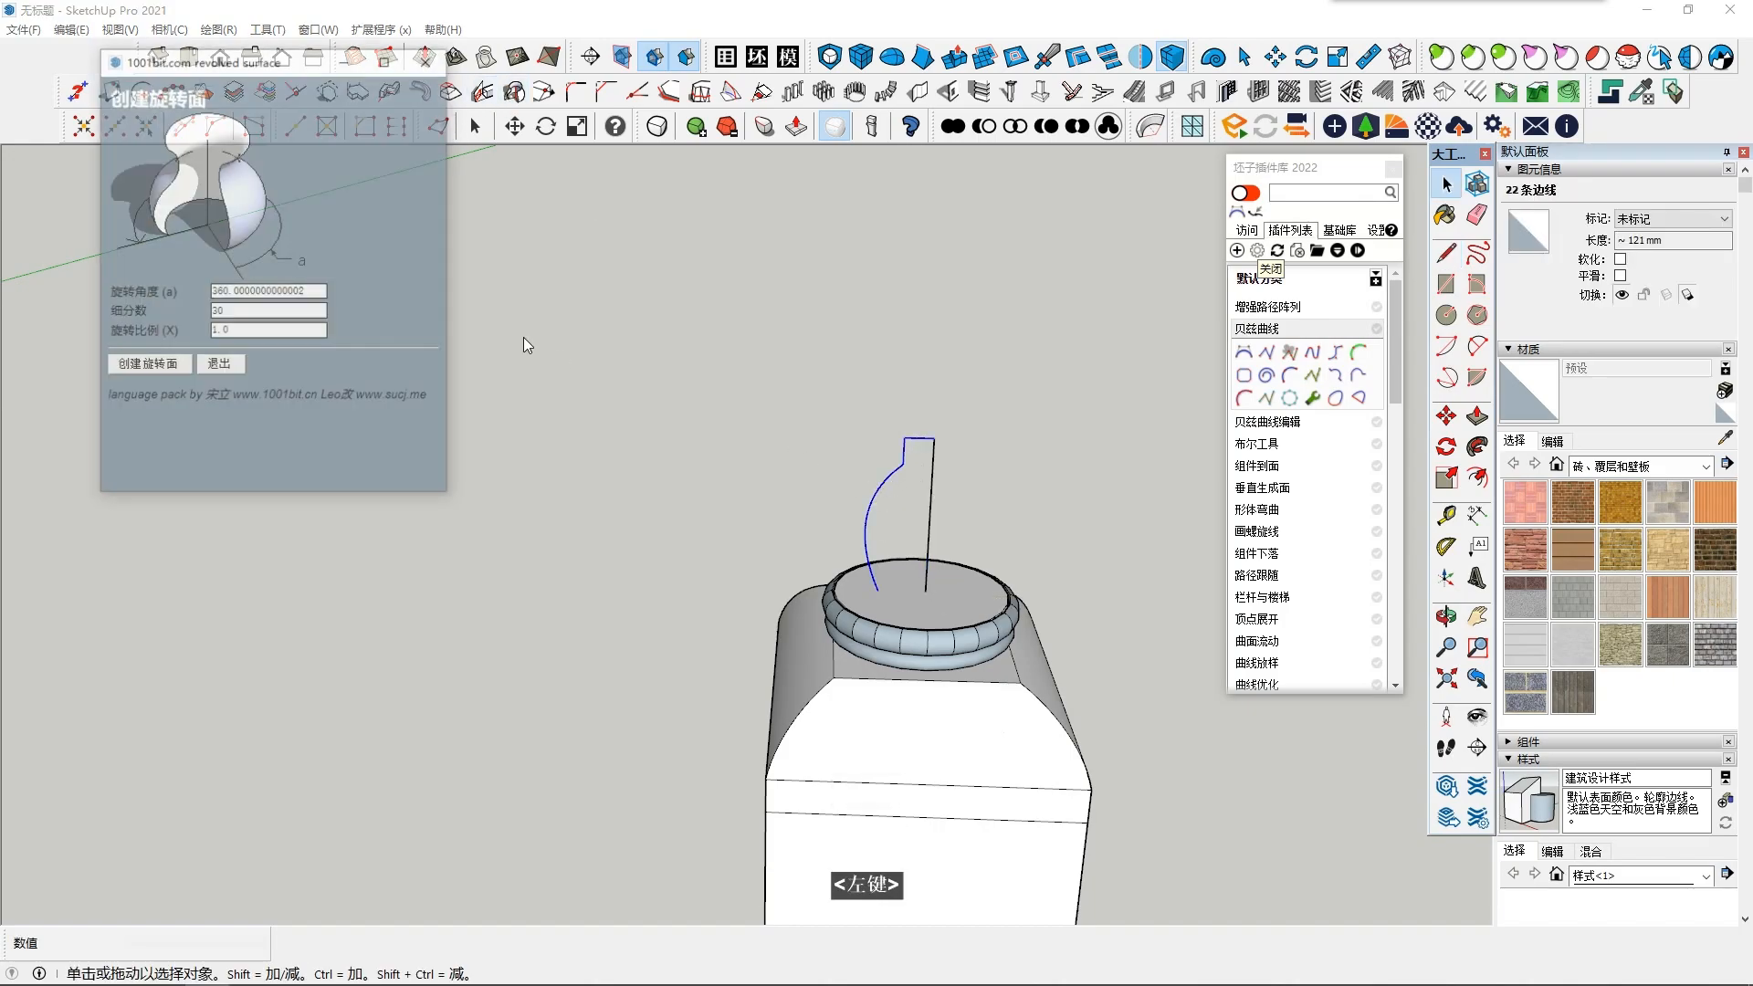
{"action": "scroll", "coordinate": [996, 468], "scroll_direction": "down", "scroll_amount": 2}
{"action": "middle_click_drag", "start_coordinate": [995, 467], "coordinate": [950, 393]}
{"action": "scroll", "coordinate": [974, 383], "scroll_direction": "up", "scroll_amount": 2}
{"action": "key", "text": "Delete"}
Step: Scale the revolved finial to fit on the upper ring of the post
{"action": "scroll", "coordinate": [946, 604], "scroll_direction": "down", "scroll_amount": 1}
{"action": "scroll", "coordinate": [950, 583], "scroll_direction": "down", "scroll_amount": 4}
{"action": "left_click", "coordinate": [951, 585]}
{"action": "key", "text": "s"}
{"action": "middle_click_drag", "start_coordinate": [1027, 694], "coordinate": [996, 680]}
{"action": "left_click_drag", "start_coordinate": [986, 655], "coordinate": [997, 680]}
{"action": "scroll", "coordinate": [1019, 676], "scroll_direction": "down", "scroll_amount": 2}
{"action": "mouse_move", "coordinate": [1019, 677]}
{"action": "middle_mouse_down"}
{"action": "mouse_move", "coordinate": [983, 849]}
{"action": "mouse_move", "coordinate": [1001, 676]}
{"action": "middle_mouse_up"}
{"action": "key", "text": "space"}
Step: Combine the post body, rings and finial into one group
{"action": "scroll", "coordinate": [1001, 676], "scroll_direction": "down", "scroll_amount": 4}
{"action": "right_click", "coordinate": [977, 539]}
{"action": "left_click", "coordinate": [1017, 528]}
{"action": "right_click", "coordinate": [968, 539]}
{"action": "left_click", "coordinate": [918, 518]}
{"action": "scroll", "coordinate": [919, 518], "scroll_direction": "down", "scroll_amount": 2}
{"action": "middle_click_drag", "start_coordinate": [900, 511], "coordinate": [825, 438]}
{"action": "left_click_drag", "start_coordinate": [825, 438], "coordinate": [1032, 904]}
{"action": "right_click", "coordinate": [957, 637]}
{"action": "left_click", "coordinate": [1010, 266]}
Step: Draw a circle on the post's side face below the cap as the handrail's cross-section
{"action": "scroll", "coordinate": [968, 539], "scroll_direction": "up", "scroll_amount": 3}
{"action": "middle_click_drag", "start_coordinate": [919, 639], "coordinate": [810, 509]}
{"action": "scroll", "coordinate": [920, 524], "scroll_direction": "down", "scroll_amount": 2}
{"action": "scroll", "coordinate": [767, 579], "scroll_direction": "up", "scroll_amount": 2}
{"action": "scroll", "coordinate": [829, 481], "scroll_direction": "up", "scroll_amount": 2}
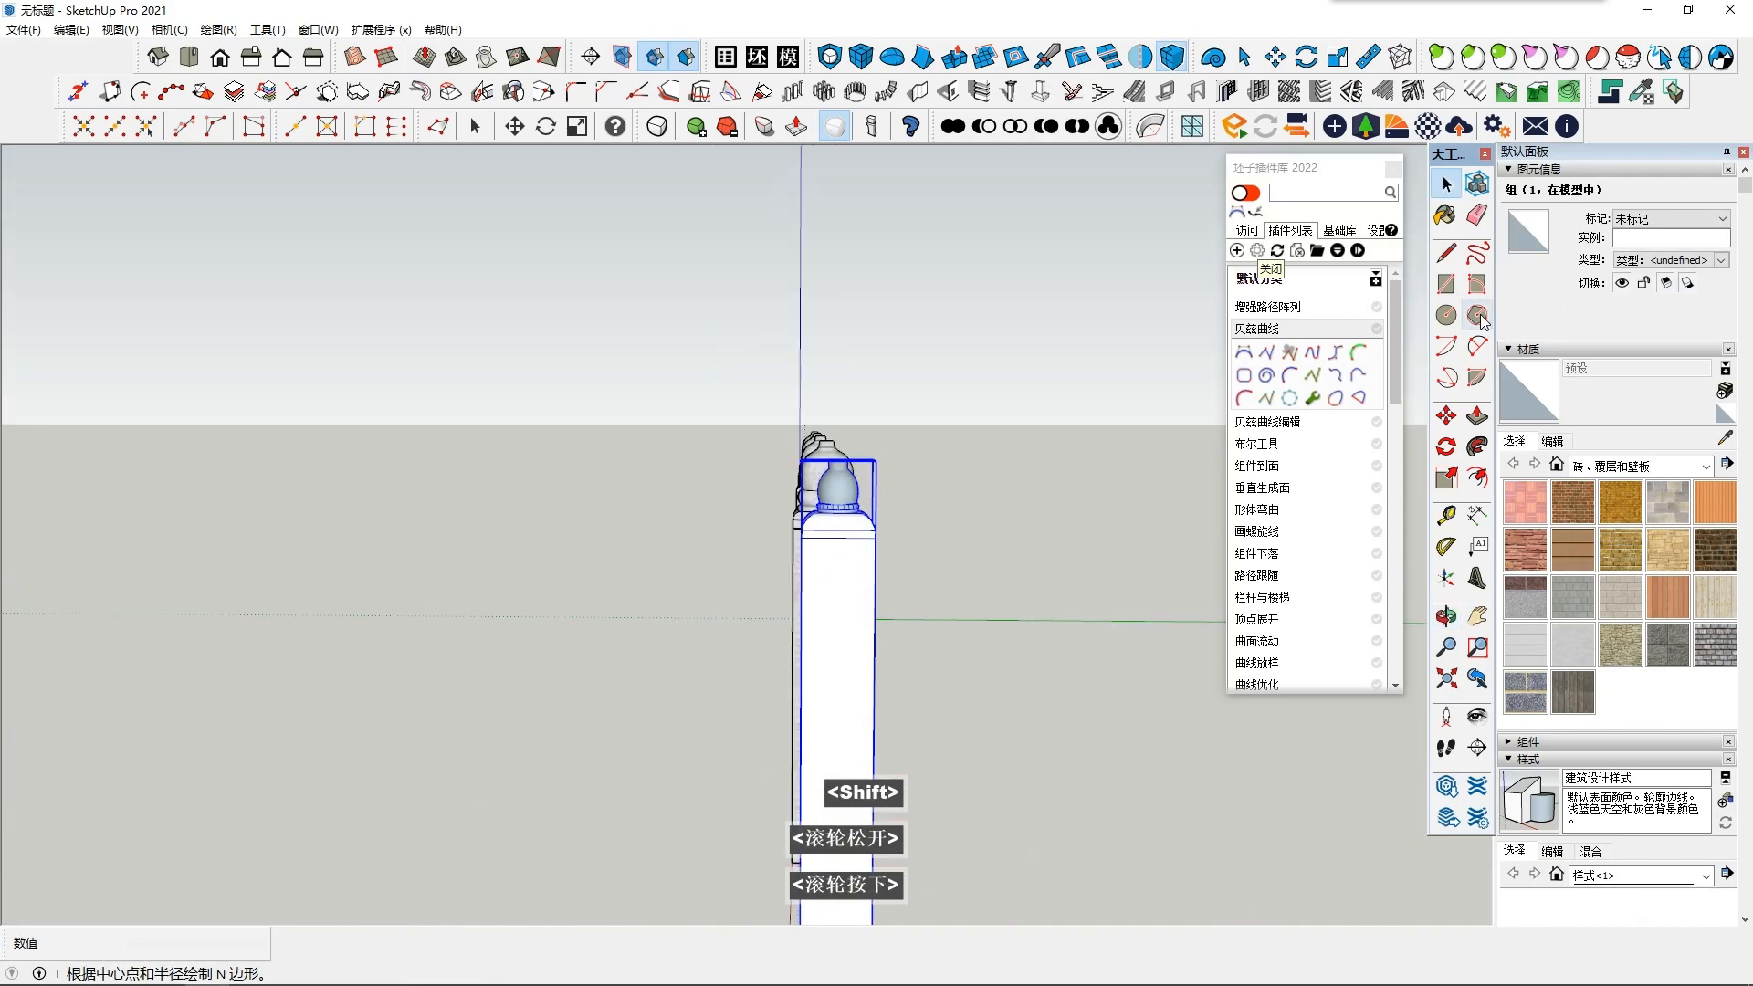
{"action": "key", "text": "c"}
{"action": "scroll", "coordinate": [841, 548], "scroll_direction": "up", "scroll_amount": 2}
{"action": "left_click", "coordinate": [867, 545]}
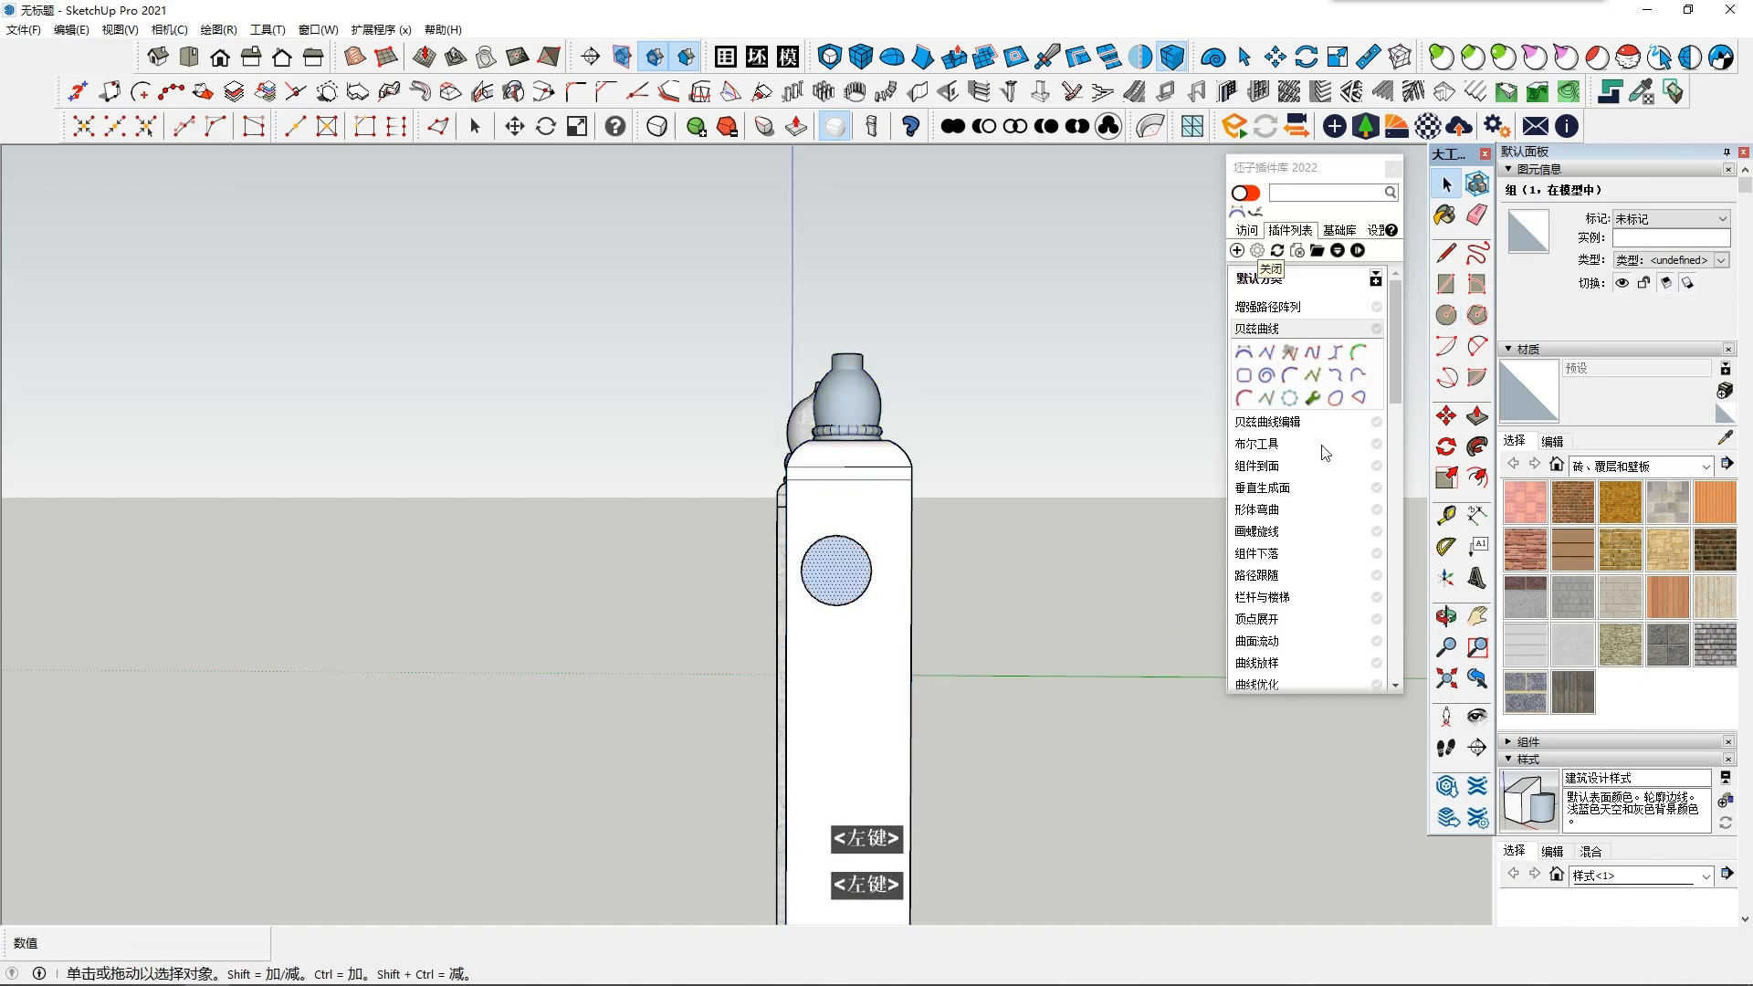
Step: Move the circular face about 46 mm to position it below the cap on the post's side face
{"action": "key", "text": "m"}
{"action": "scroll", "coordinate": [859, 550], "scroll_direction": "up", "scroll_amount": 3}
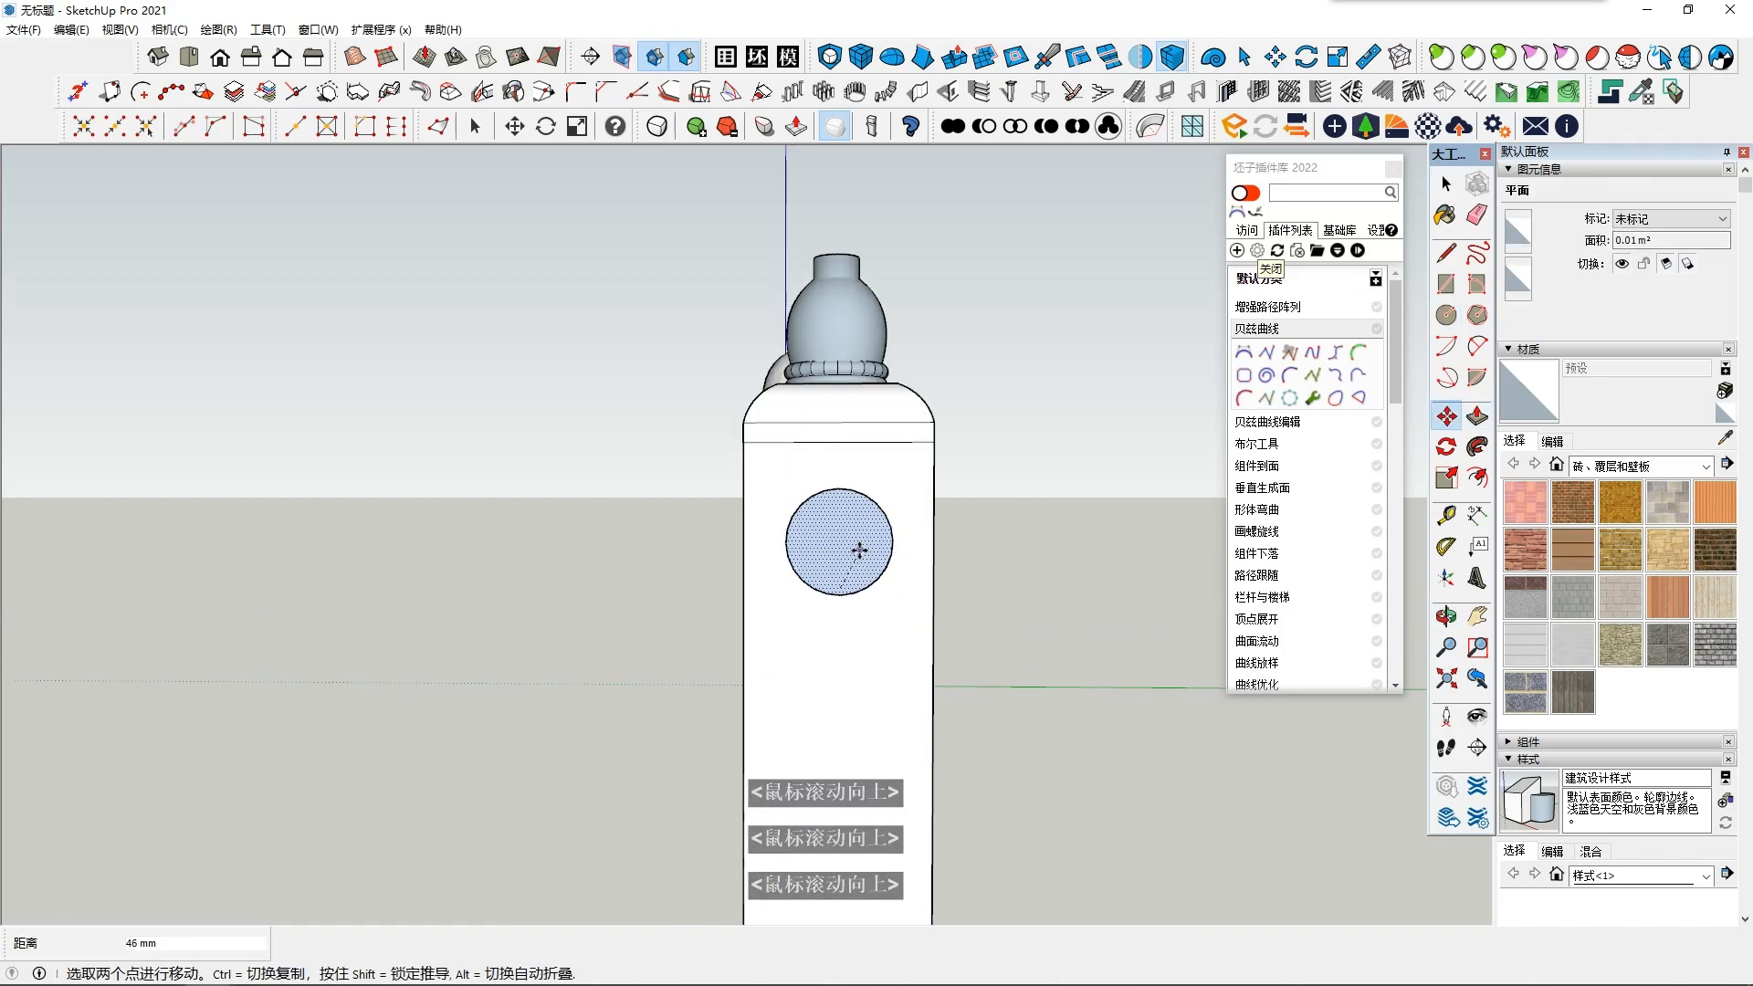
{"action": "left_click", "coordinate": [860, 550]}
Step: Push/Pull the circle outward from the post into a round handrail about 1347 mm long
{"action": "scroll", "coordinate": [860, 550], "scroll_direction": "down", "scroll_amount": 3}
{"action": "middle_click_drag", "start_coordinate": [630, 557], "coordinate": [794, 649]}
{"action": "scroll", "coordinate": [904, 585], "scroll_direction": "down", "scroll_amount": 2}
{"action": "key", "text": "p"}
{"action": "left_click", "coordinate": [924, 579]}
{"action": "scroll", "coordinate": [923, 579], "scroll_direction": "down", "scroll_amount": 2, "text": "shift"}
{"action": "middle_click_drag", "start_coordinate": [876, 584], "coordinate": [767, 575], "text": "shift"}
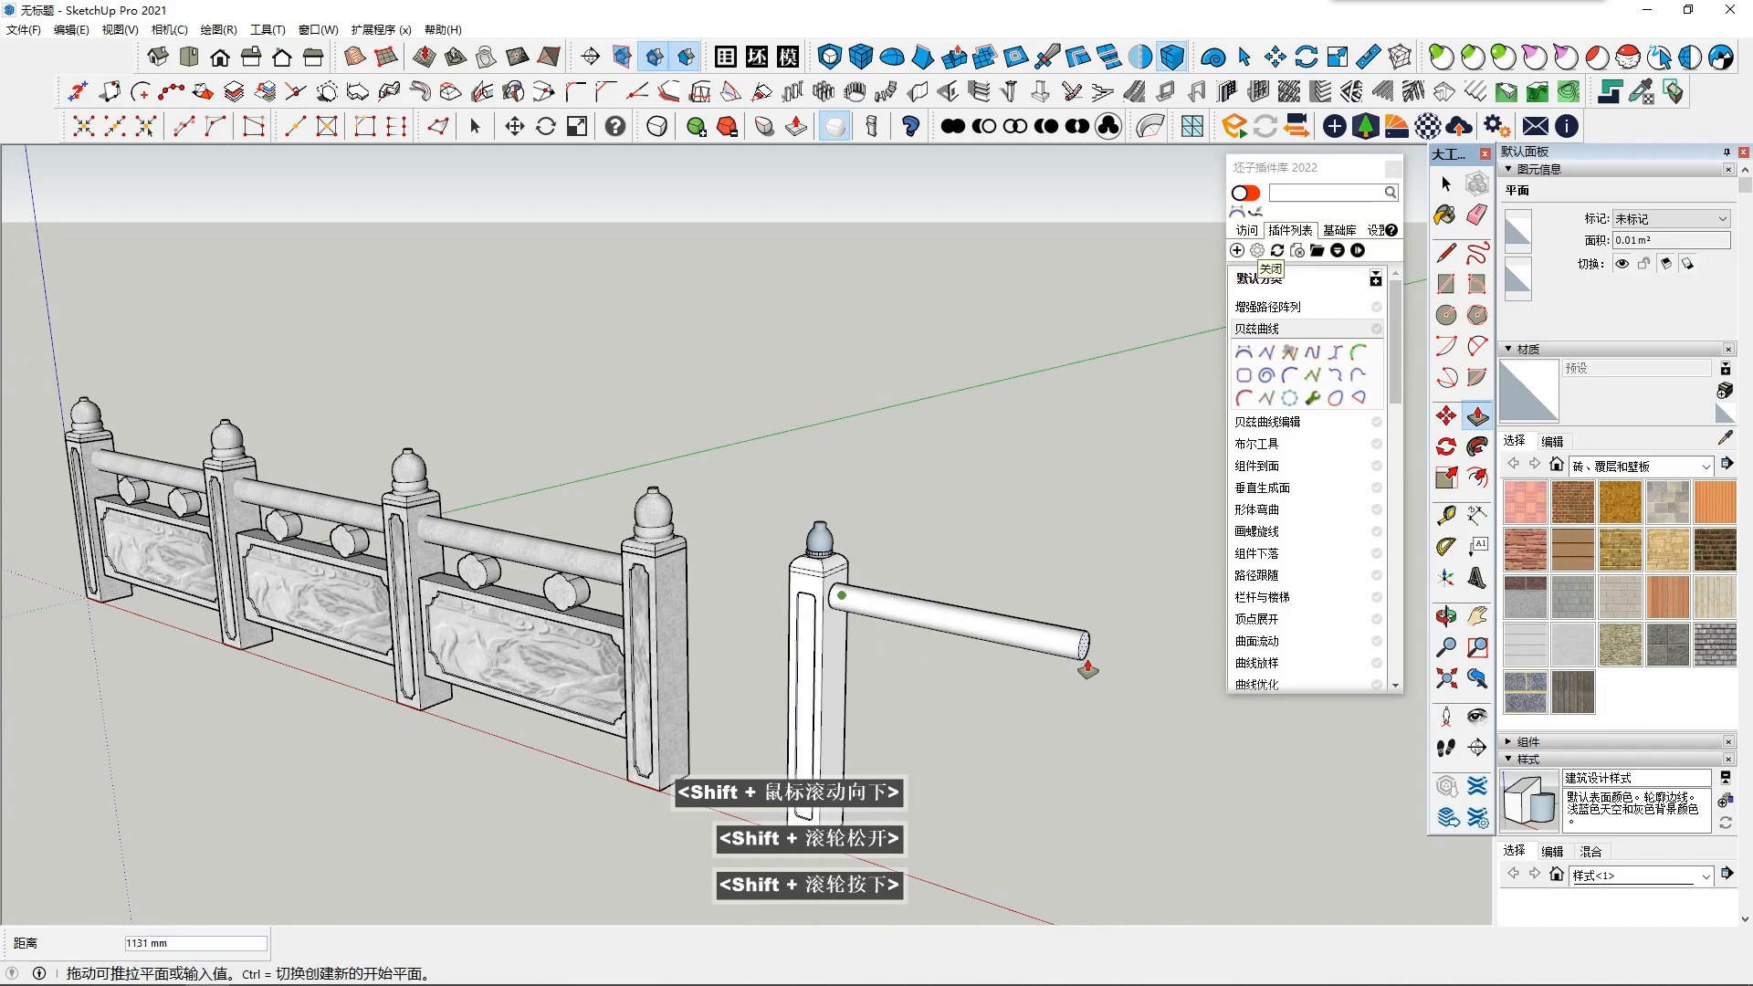
{"action": "middle_click_drag", "start_coordinate": [1088, 659], "coordinate": [975, 595], "text": "shift"}
{"action": "left_click", "coordinate": [1053, 627]}
{"action": "key", "text": "space"}
Step: Draw a rectangle about 113 mm wide on the post's side face, starting from the middle of the handrail's cross-section
{"action": "middle_click_drag", "start_coordinate": [884, 565], "coordinate": [614, 551]}
{"action": "scroll", "coordinate": [655, 548], "scroll_direction": "up", "scroll_amount": 3}
{"action": "middle_click_drag", "start_coordinate": [614, 552], "coordinate": [458, 649], "text": "shift"}
{"action": "scroll", "coordinate": [458, 649], "scroll_direction": "down", "scroll_amount": 3}
{"action": "middle_click_drag", "start_coordinate": [849, 696], "coordinate": [826, 744]}
{"action": "middle_click_drag", "start_coordinate": [827, 744], "coordinate": [849, 605], "text": "shift"}
{"action": "middle_click_drag", "start_coordinate": [849, 605], "coordinate": [748, 559], "text": "shift"}
{"action": "scroll", "coordinate": [911, 528], "scroll_direction": "down", "scroll_amount": 2}
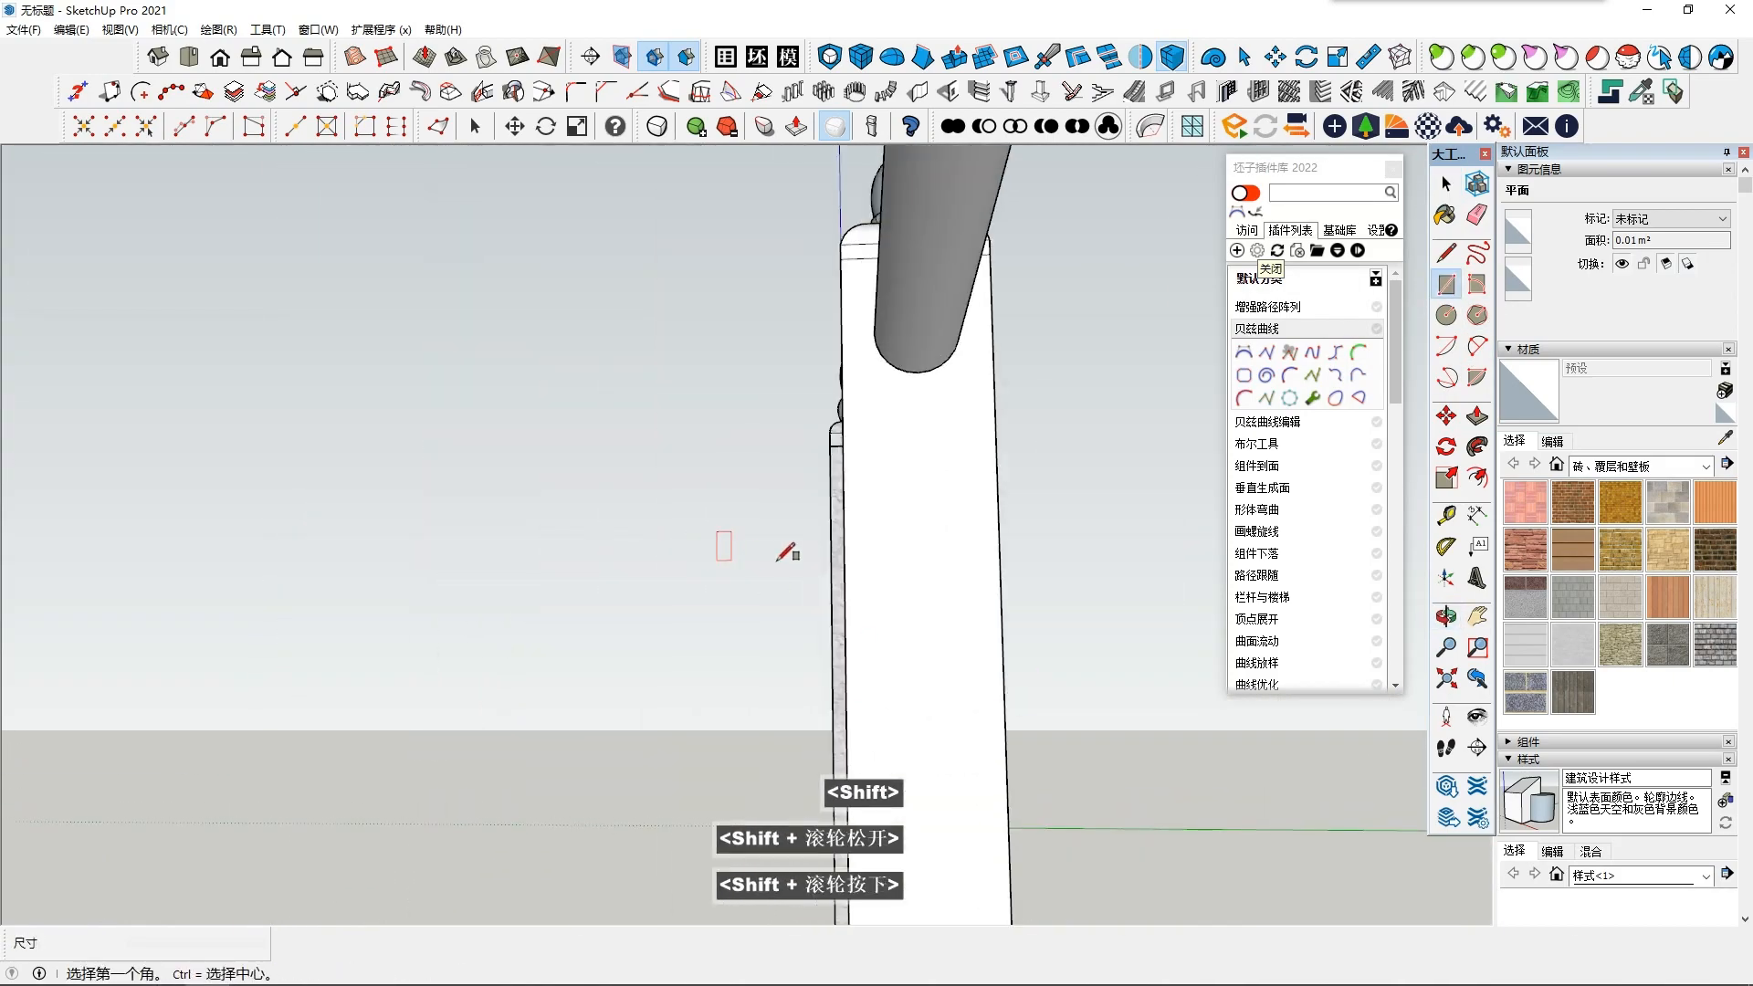
{"action": "middle_click_drag", "start_coordinate": [872, 354], "coordinate": [1050, 429]}
{"action": "scroll", "coordinate": [896, 344], "scroll_direction": "up", "scroll_amount": 4}
{"action": "left_click", "coordinate": [894, 339]}
{"action": "middle_click_drag", "start_coordinate": [894, 338], "coordinate": [859, 384]}
{"action": "middle_click_drag", "start_coordinate": [859, 384], "coordinate": [971, 258], "text": "shift"}
{"action": "left_click", "coordinate": [947, 493]}
{"action": "middle_click_drag", "start_coordinate": [947, 493], "coordinate": [982, 424]}
{"action": "middle_click_drag", "start_coordinate": [982, 425], "coordinate": [691, 255], "text": "shift"}
{"action": "left_click", "coordinate": [995, 211]}
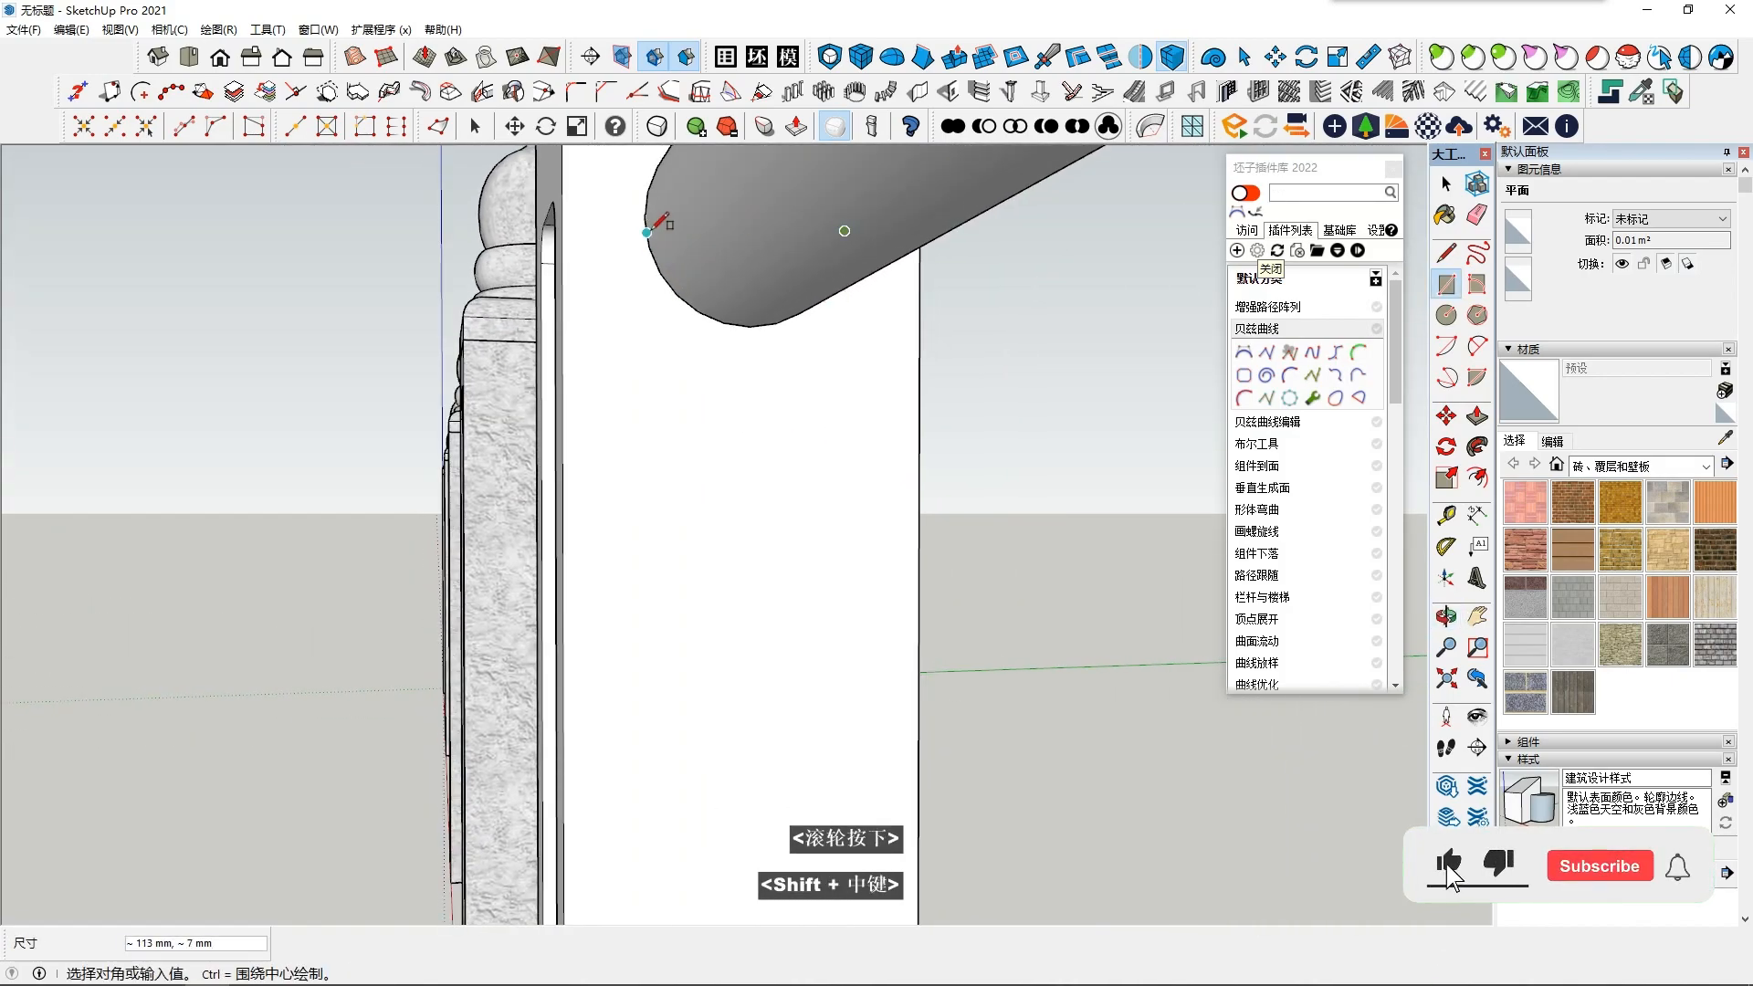
{"action": "left_click", "coordinate": [647, 698]}
{"action": "key", "text": "space"}
{"action": "left_click", "coordinate": [767, 584]}
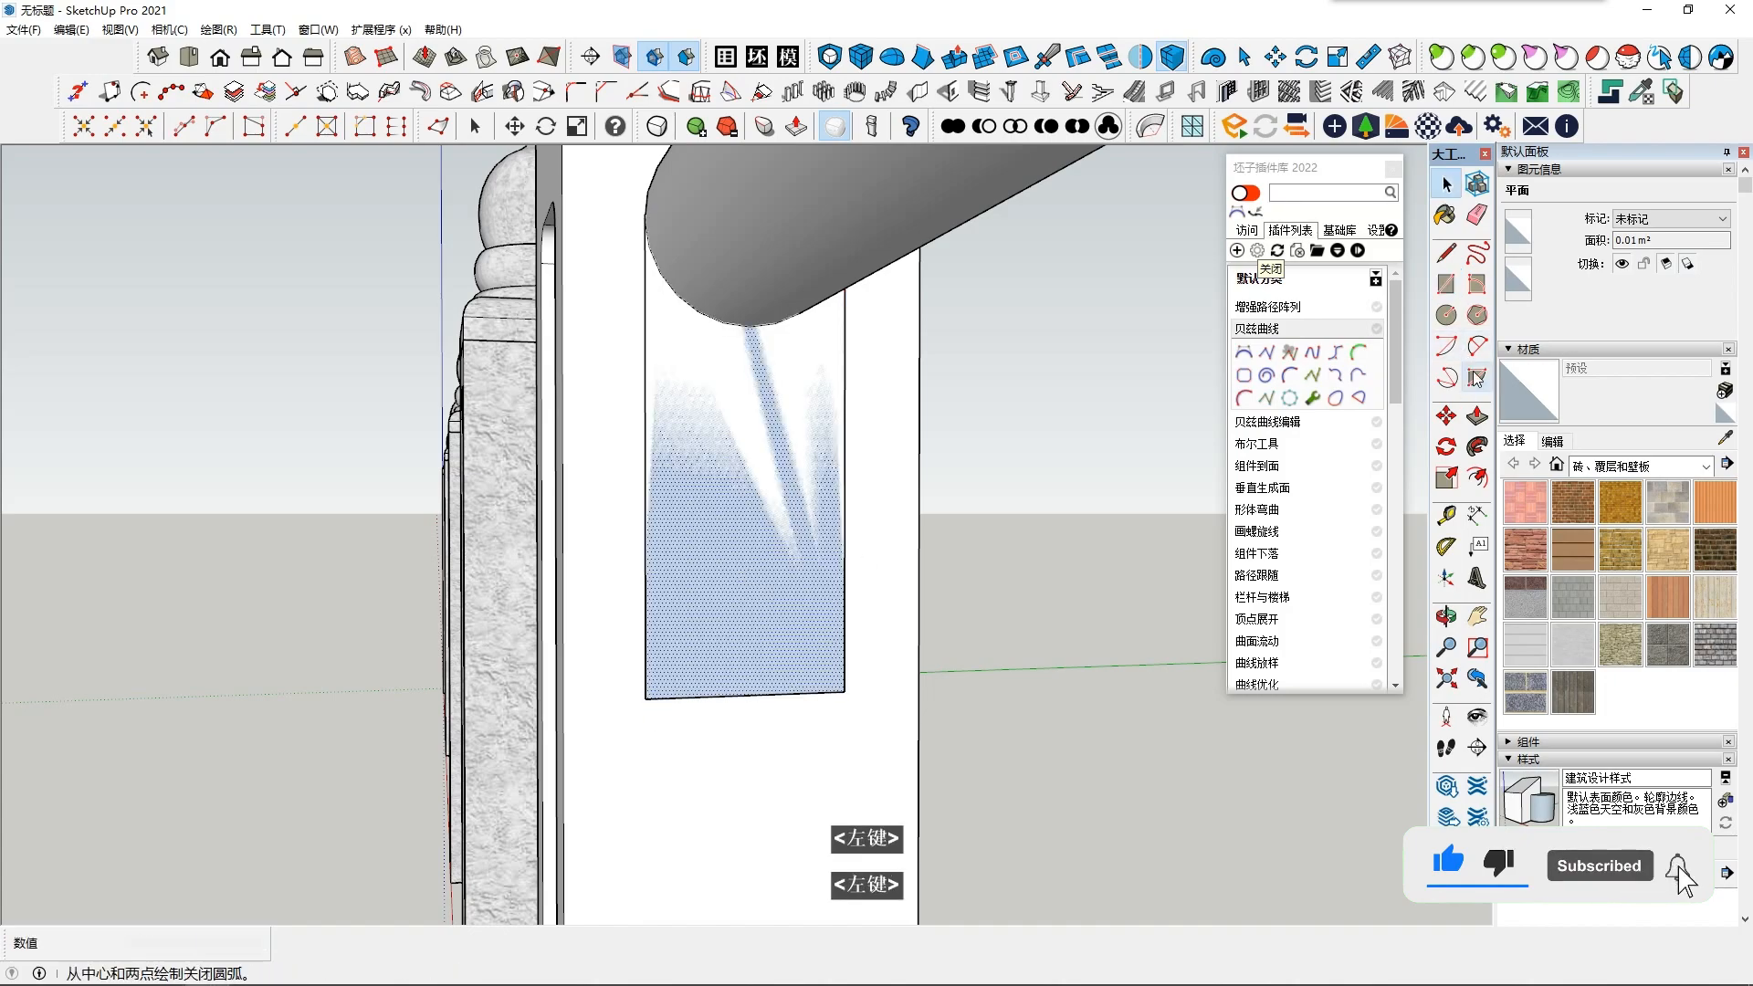
Step: Start moving a copy of the rectangle, cancel it and undo the rectangle
{"action": "left_click", "coordinate": [1446, 416]}
{"action": "left_click", "coordinate": [830, 481]}
{"action": "key", "text": "ctrl"}
{"action": "key", "text": "Escape"}
{"action": "key", "text": "ctrl+z"}
Step: Select the whole round handrail and make it a group
{"action": "scroll", "coordinate": [944, 539], "scroll_direction": "down", "scroll_amount": 2}
{"action": "double_click", "coordinate": [957, 410]}
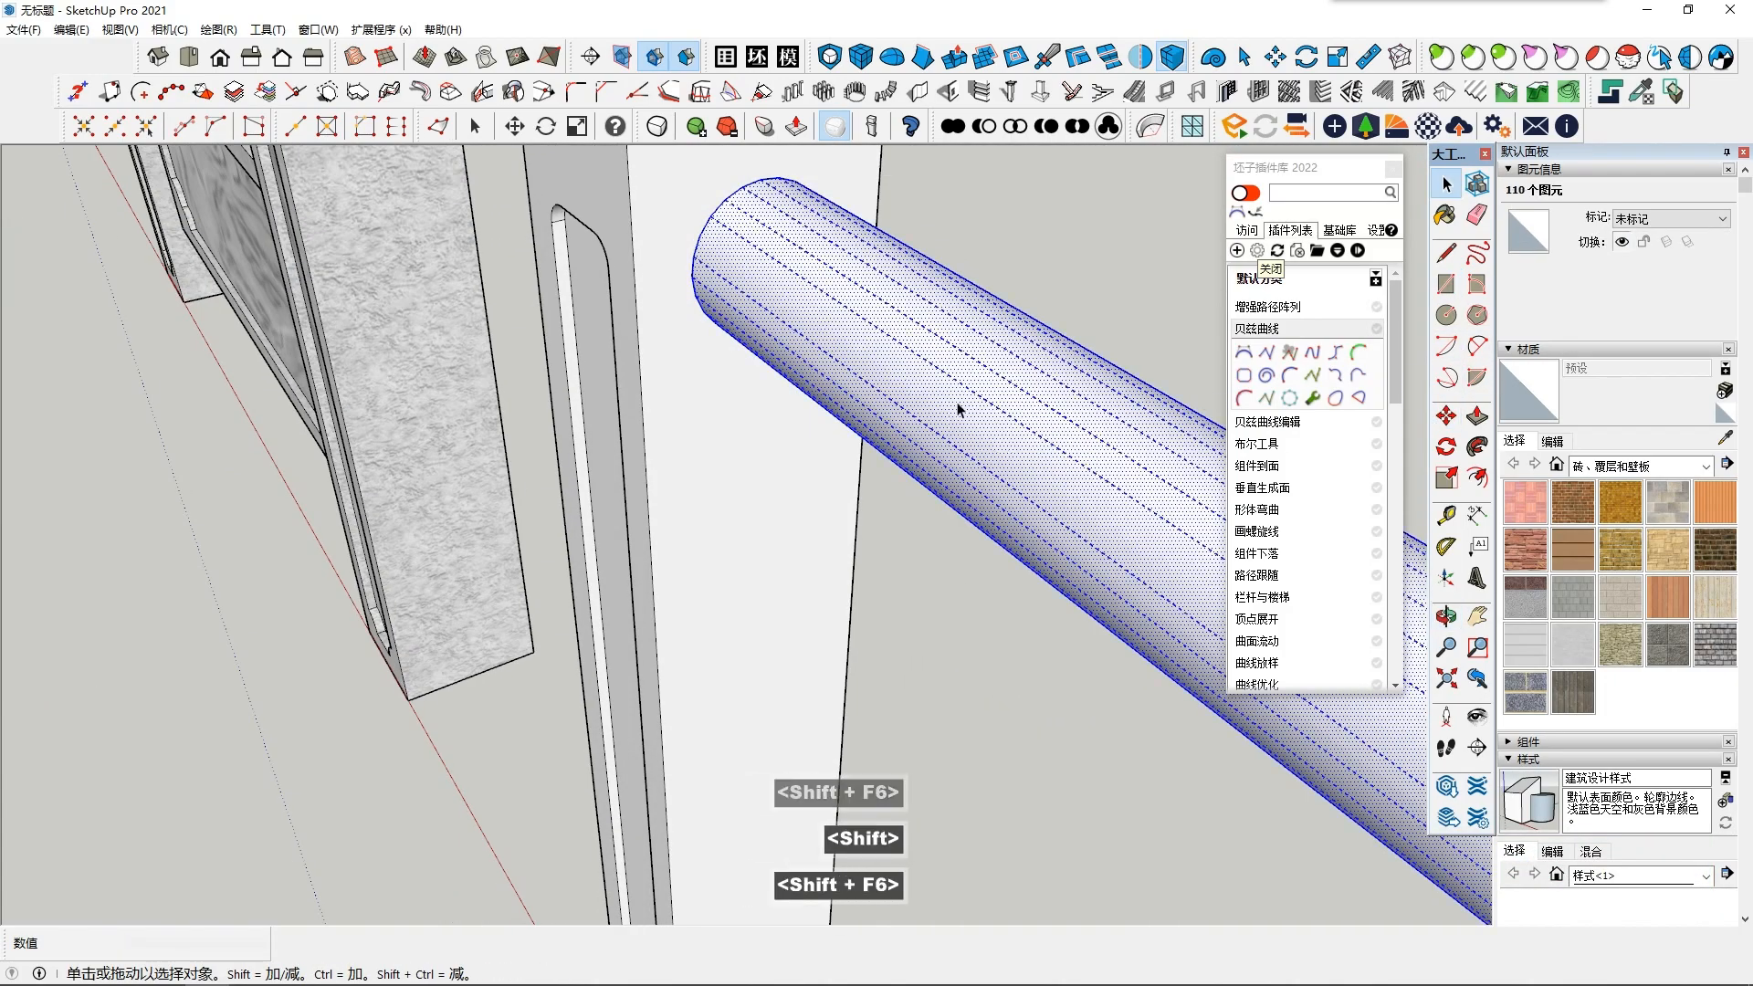
{"action": "right_click", "coordinate": [958, 411]}
{"action": "left_click", "coordinate": [1057, 454]}
{"action": "middle_click_drag", "start_coordinate": [1060, 470], "coordinate": [945, 364]}
Step: Draw a rectangle about 113 mm wide on the post's side face beneath the handrail, matching the rail's width
{"action": "key", "text": "r"}
{"action": "scroll", "coordinate": [944, 364], "scroll_direction": "up", "scroll_amount": 2}
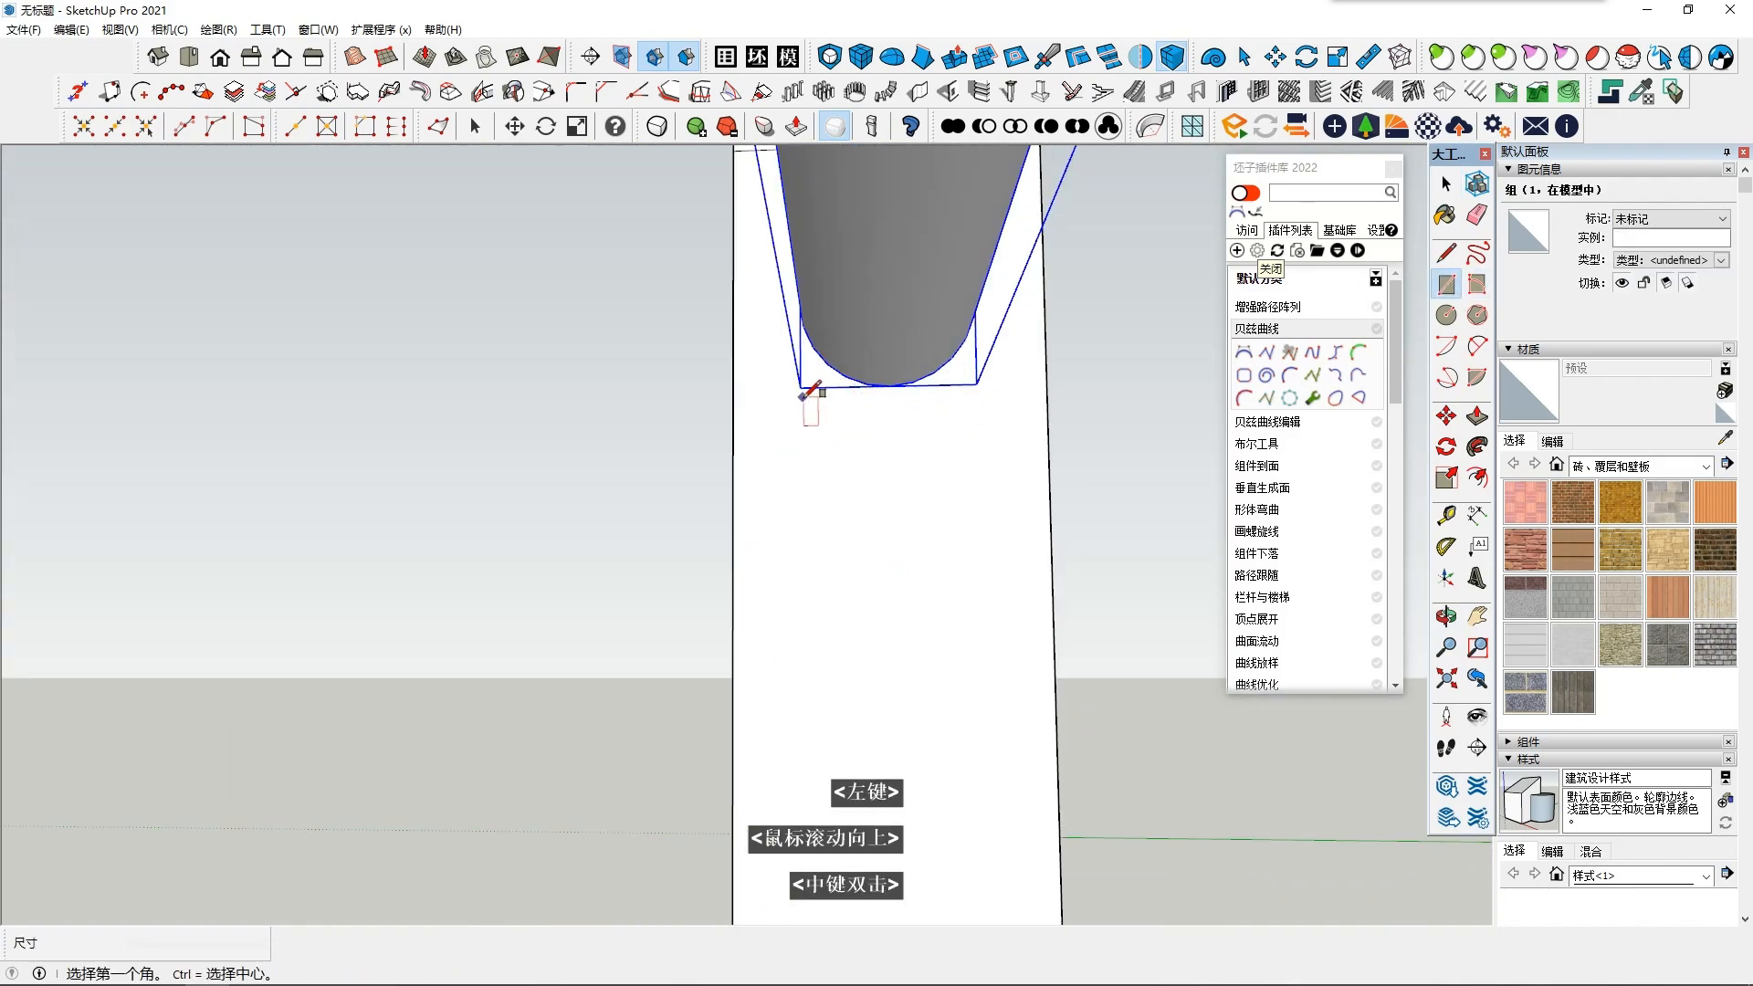
{"action": "scroll", "coordinate": [805, 391], "scroll_direction": "up", "scroll_amount": 2}
{"action": "mouse_move", "coordinate": [815, 294]}
{"action": "middle_mouse_down"}
{"action": "mouse_move", "coordinate": [857, 280]}
{"action": "mouse_move", "coordinate": [814, 282]}
{"action": "mouse_move", "coordinate": [826, 325]}
{"action": "middle_mouse_up"}
{"action": "scroll", "coordinate": [805, 267], "scroll_direction": "up", "scroll_amount": 2}
{"action": "scroll", "coordinate": [809, 245], "scroll_direction": "up", "scroll_amount": 2}
{"action": "middle_click_drag", "start_coordinate": [830, 514], "coordinate": [735, 359], "text": "shift"}
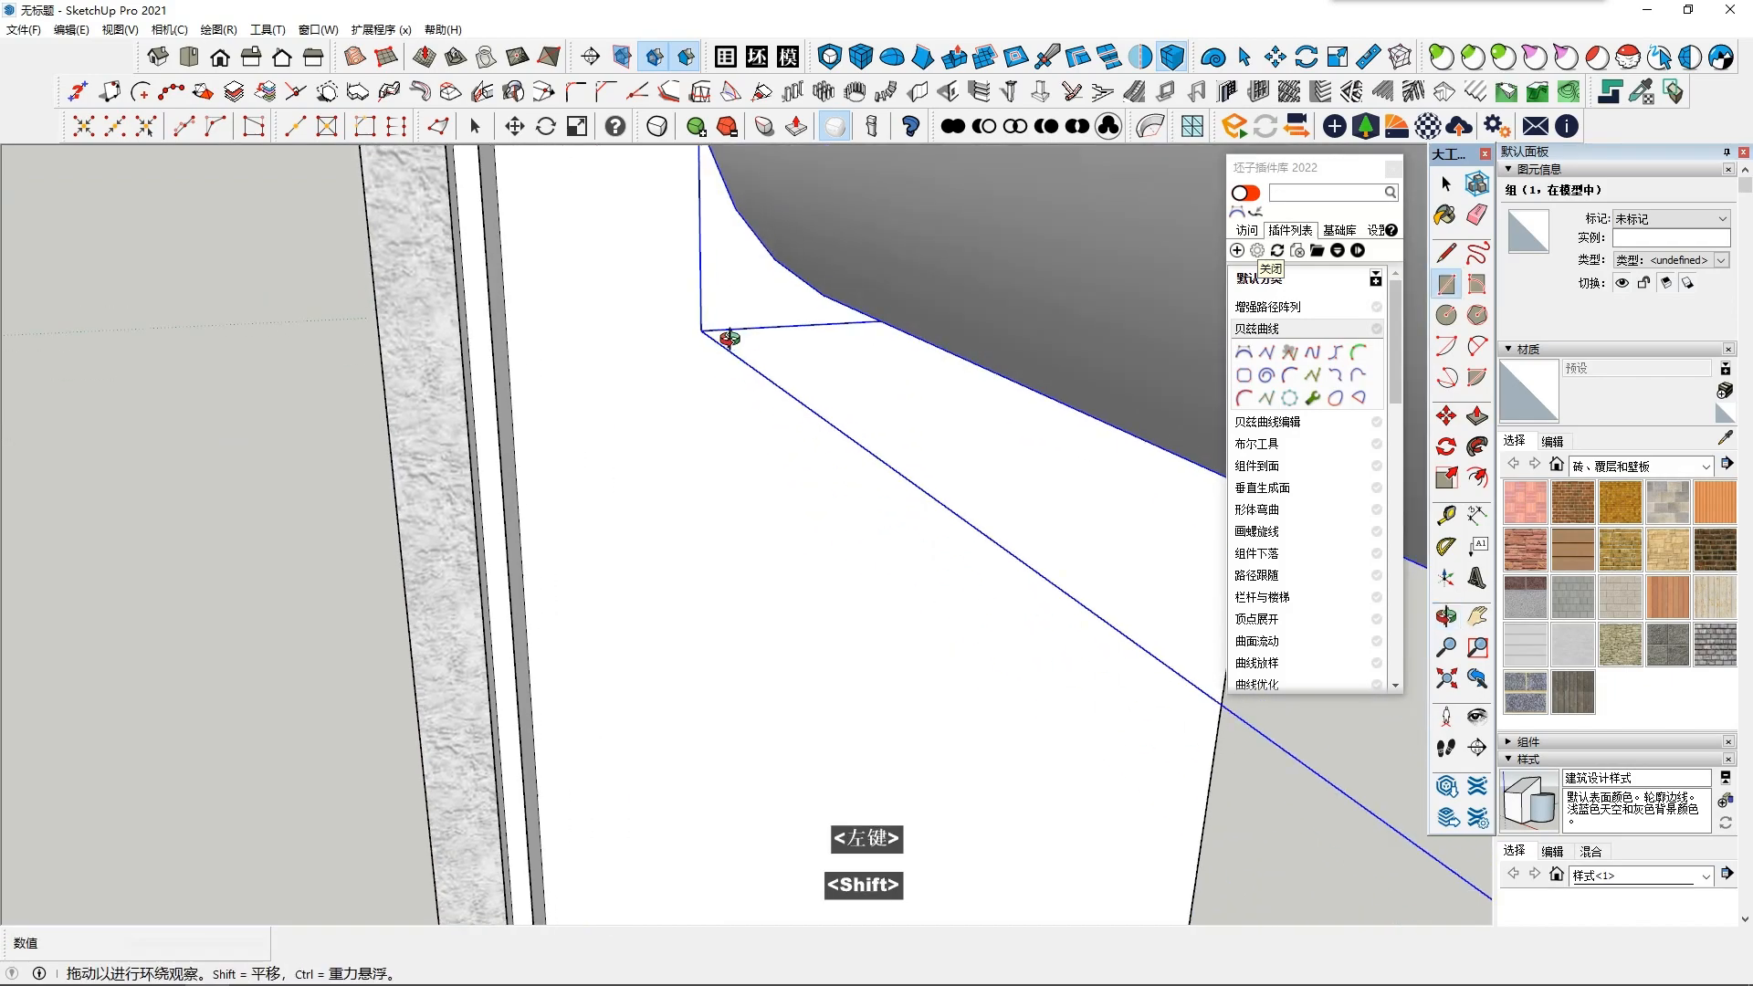
{"action": "scroll", "coordinate": [1022, 489], "scroll_direction": "down", "scroll_amount": 2}
{"action": "middle_click_drag", "start_coordinate": [1022, 489], "coordinate": [959, 319]}
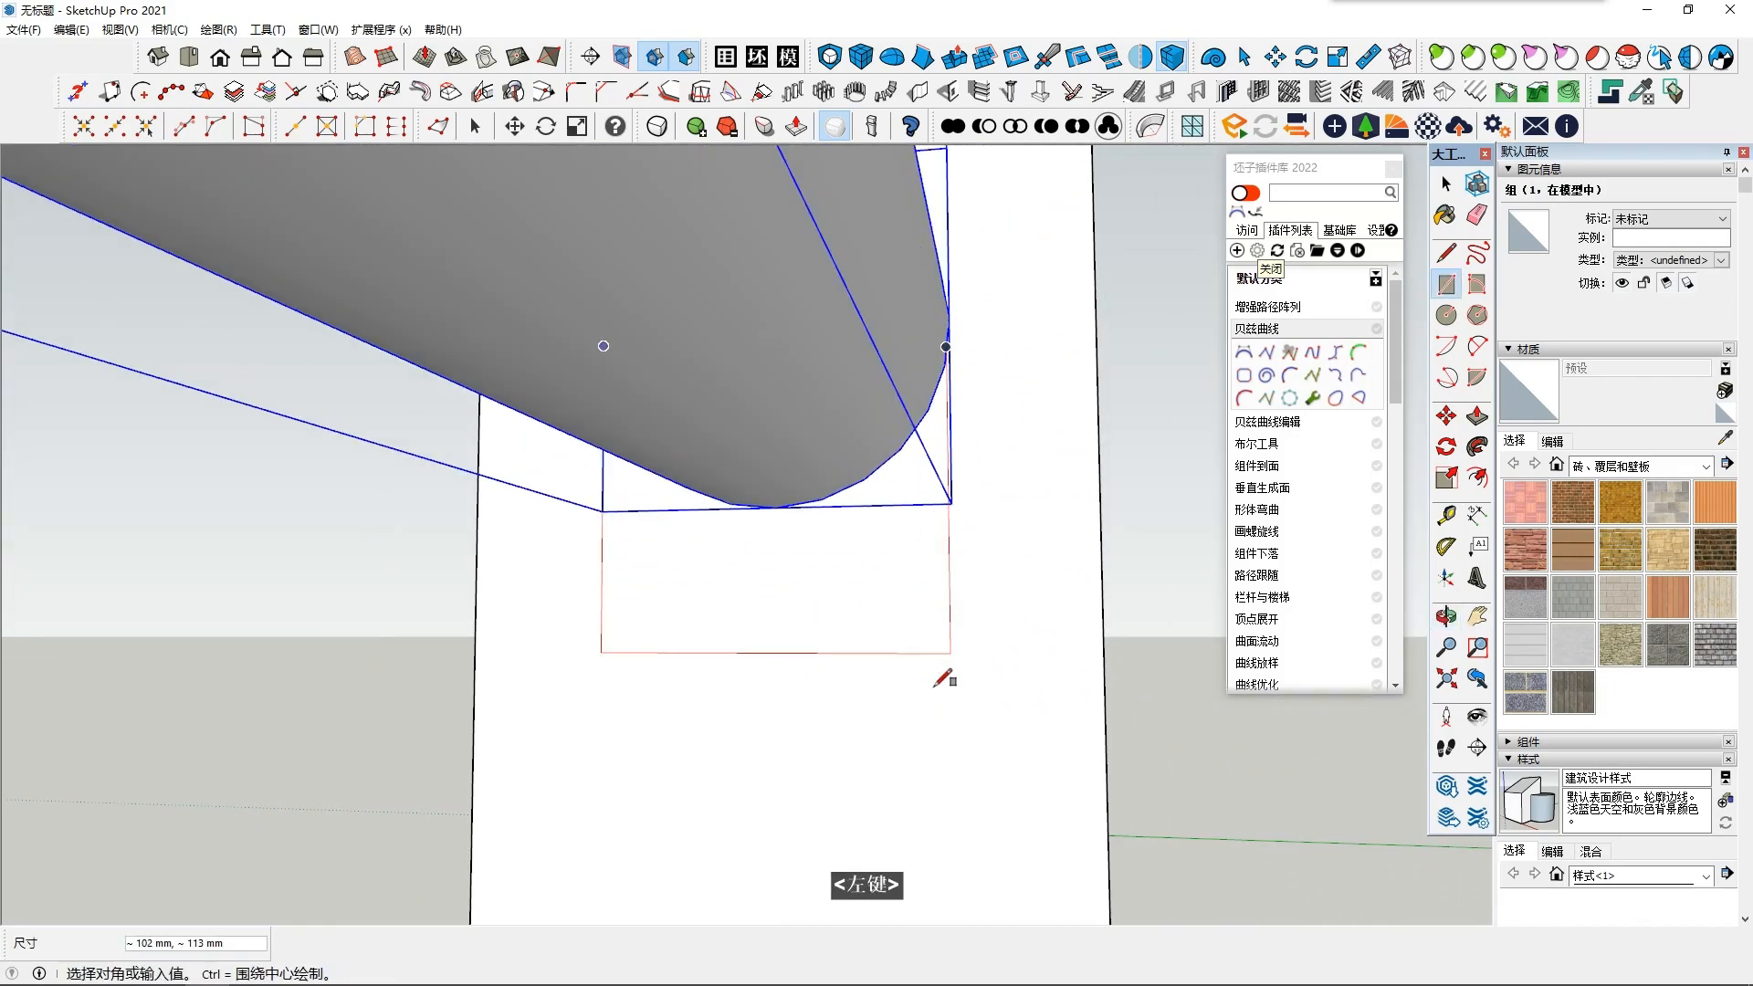
{"action": "middle_click_drag", "start_coordinate": [929, 840], "coordinate": [975, 681], "text": "shift"}
{"action": "left_click", "coordinate": [964, 800]}
{"action": "key", "text": "space"}
Step: Move the rectangular face down the post's side by about 214 mm
{"action": "left_click", "coordinate": [940, 757]}
{"action": "scroll", "coordinate": [941, 758], "scroll_direction": "down", "scroll_amount": 1}
{"action": "middle_click_drag", "start_coordinate": [941, 758], "coordinate": [1164, 694]}
{"action": "scroll", "coordinate": [1165, 694], "scroll_direction": "down", "scroll_amount": 2}
{"action": "scroll", "coordinate": [1031, 766], "scroll_direction": "down", "scroll_amount": 3}
{"action": "middle_click_drag", "start_coordinate": [1026, 771], "coordinate": [1052, 548], "text": "shift"}
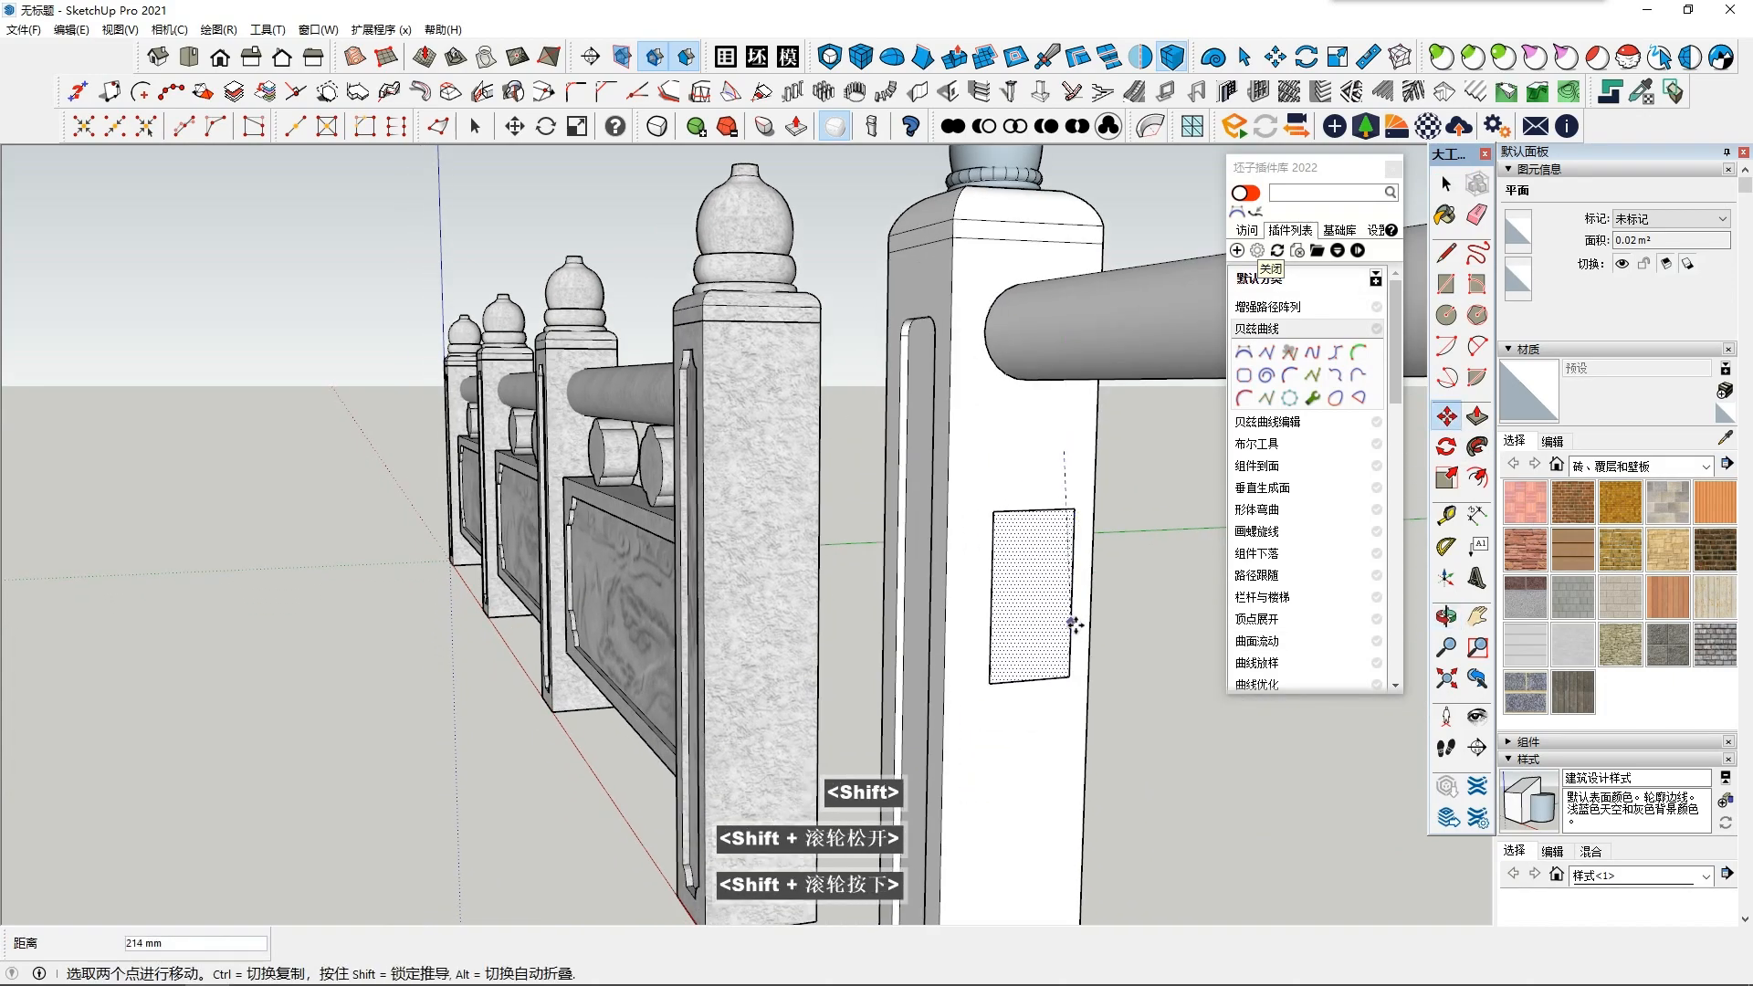
{"action": "scroll", "coordinate": [1059, 660], "scroll_direction": "down", "scroll_amount": 2}
Step: Scale the rectangular face taller to suit the height of the infill panel between posts
{"action": "middle_click_drag", "start_coordinate": [1060, 661], "coordinate": [1178, 630]}
{"action": "scroll", "coordinate": [818, 563], "scroll_direction": "up", "scroll_amount": 3}
{"action": "scroll", "coordinate": [818, 564], "scroll_direction": "down", "scroll_amount": 3}
{"action": "middle_click_drag", "start_coordinate": [922, 685], "coordinate": [827, 630]}
{"action": "middle_click_drag", "start_coordinate": [826, 631], "coordinate": [876, 639], "text": "shift"}
{"action": "left_click", "coordinate": [1446, 476]}
{"action": "scroll", "coordinate": [695, 644], "scroll_direction": "down", "scroll_amount": 1}
{"action": "middle_click_drag", "start_coordinate": [694, 644], "coordinate": [793, 571]}
{"action": "scroll", "coordinate": [818, 611], "scroll_direction": "up", "scroll_amount": 5}
{"action": "scroll", "coordinate": [819, 611], "scroll_direction": "down", "scroll_amount": 2}
{"action": "scroll", "coordinate": [967, 678], "scroll_direction": "down", "scroll_amount": 1, "text": "shift"}
{"action": "key", "text": "space"}
Step: Push/Pull the rectangle about 1347 mm into a panel that ends flush with the handrail
{"action": "scroll", "coordinate": [680, 561], "scroll_direction": "up", "scroll_amount": 3}
{"action": "scroll", "coordinate": [1002, 690], "scroll_direction": "down", "scroll_amount": 2, "text": "shift"}
{"action": "middle_click_drag", "start_coordinate": [1133, 768], "coordinate": [840, 621], "text": "shift"}
{"action": "scroll", "coordinate": [761, 600], "scroll_direction": "down", "scroll_amount": 2}
{"action": "scroll", "coordinate": [761, 600], "scroll_direction": "down", "scroll_amount": 1}
{"action": "left_click", "coordinate": [1108, 448]}
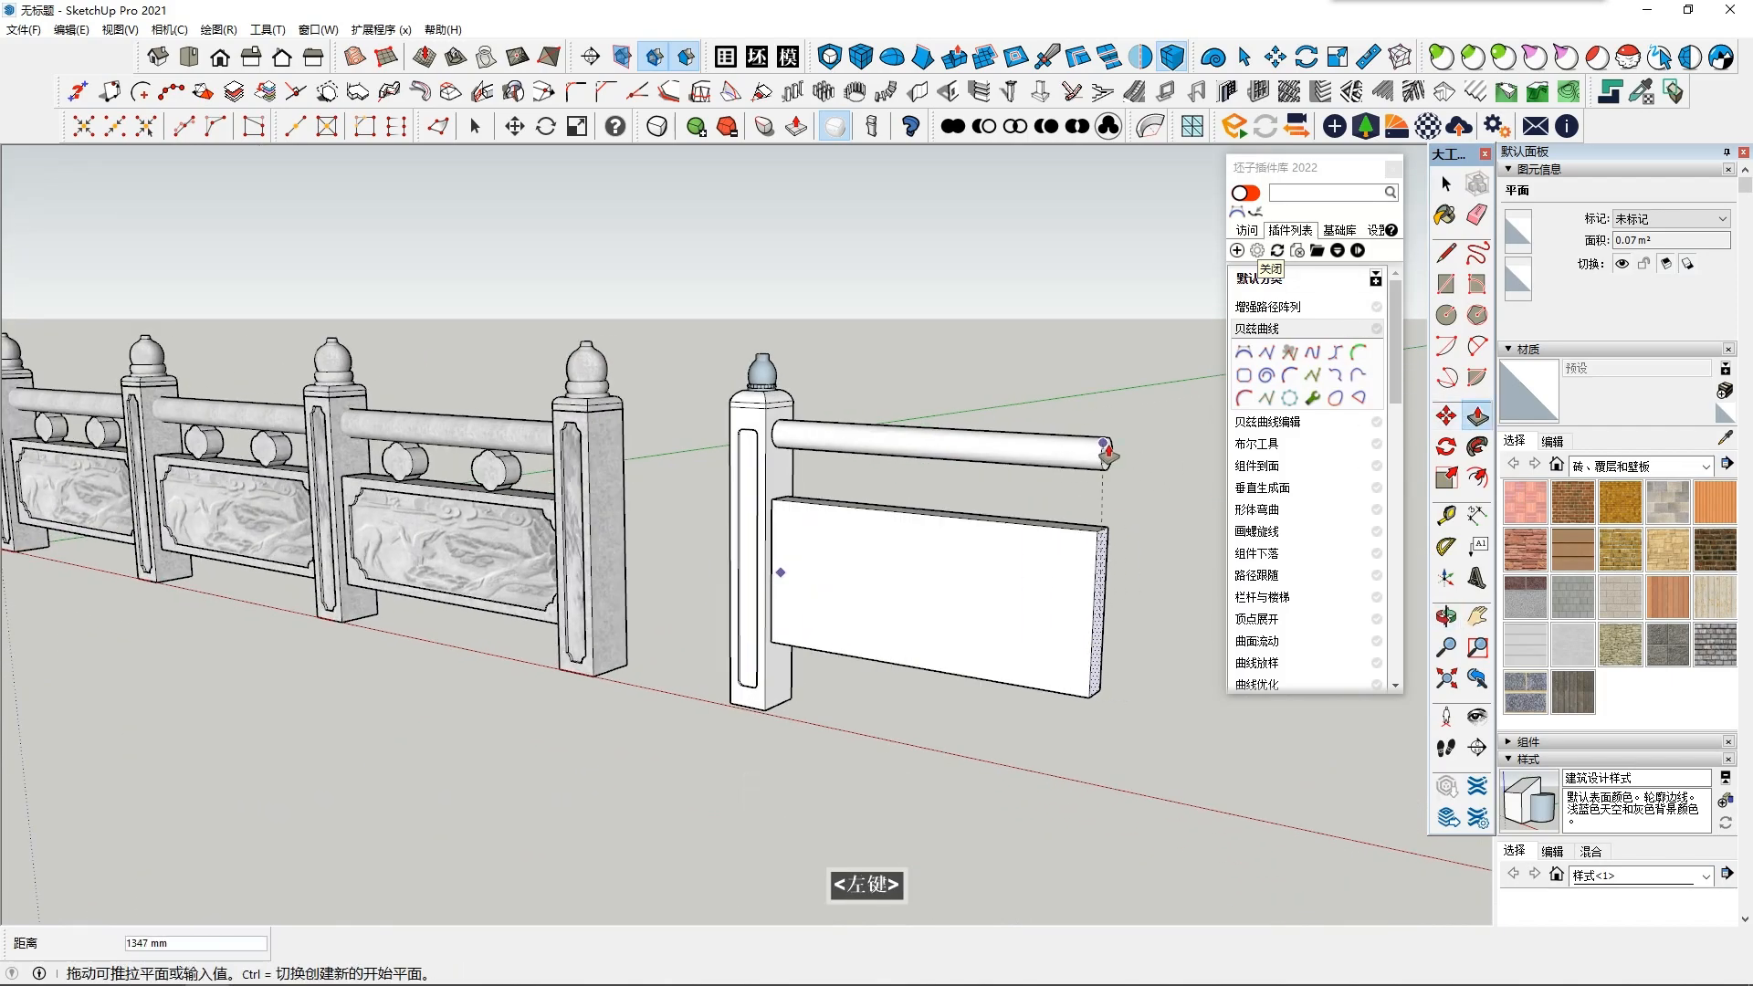
{"action": "scroll", "coordinate": [846, 594], "scroll_direction": "up", "scroll_amount": 3}
{"action": "key", "text": "space"}
Step: Select the entire infill panel and make it a group
{"action": "scroll", "coordinate": [915, 500], "scroll_direction": "up", "scroll_amount": 2}
{"action": "triple_click", "coordinate": [940, 537]}
{"action": "right_click", "coordinate": [946, 538]}
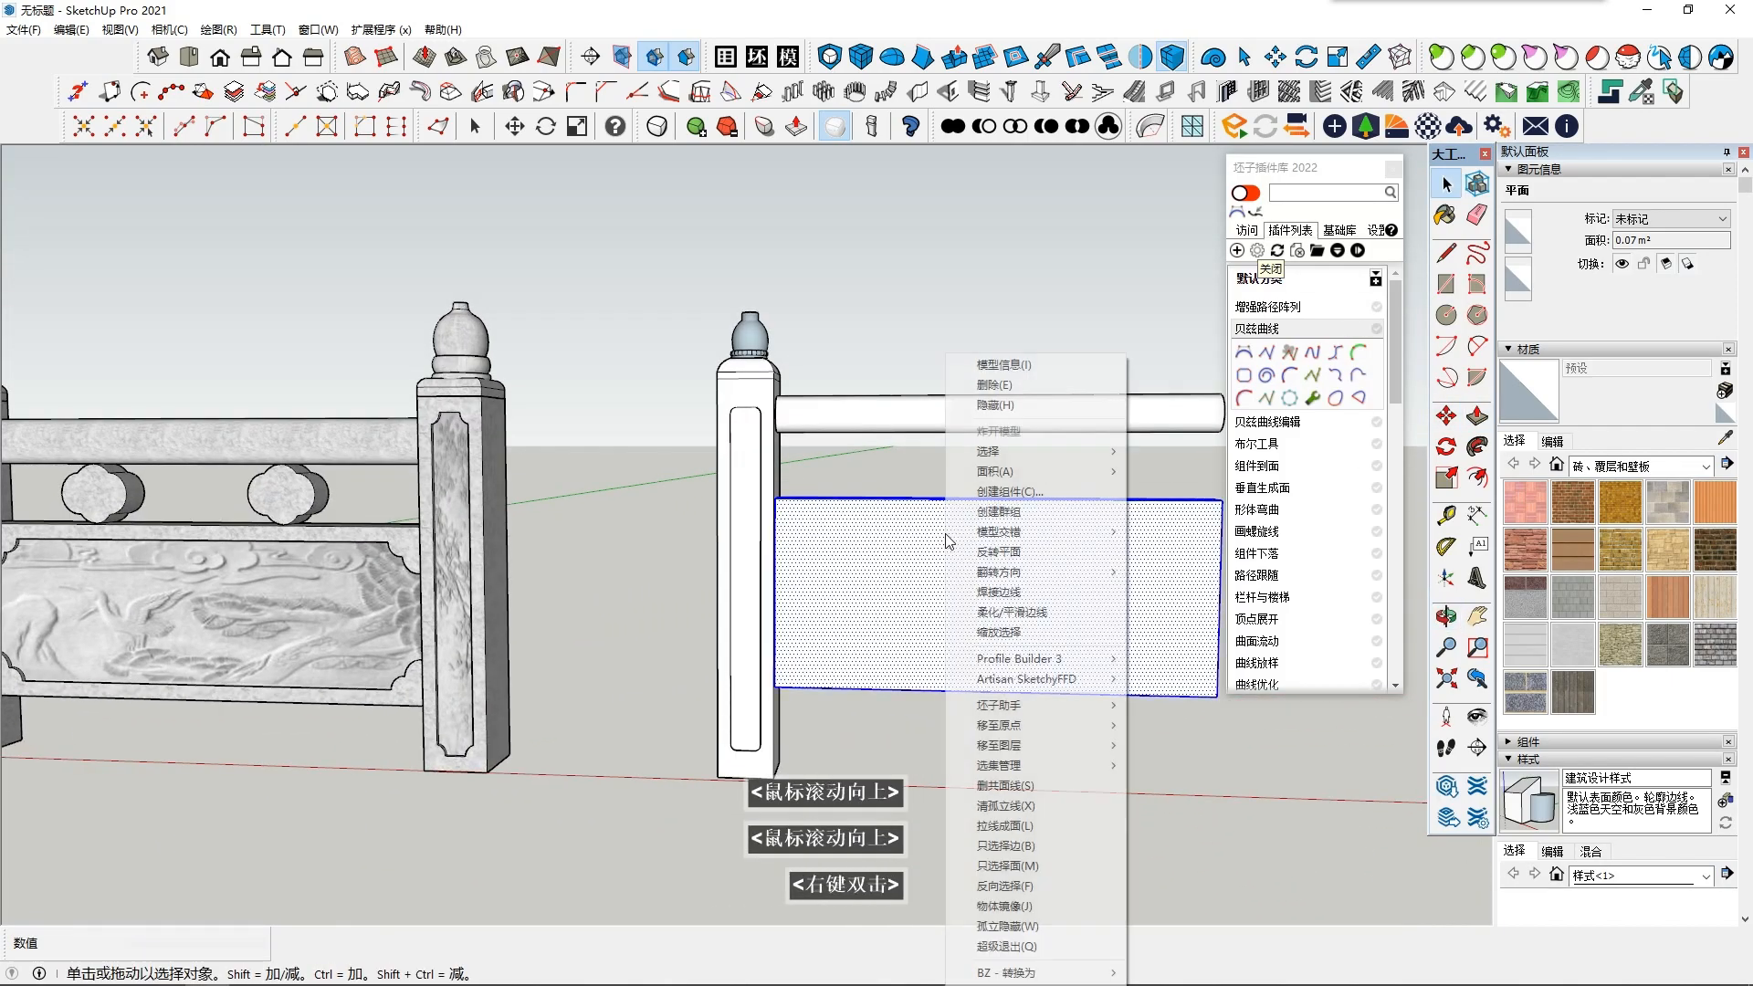
{"action": "left_click", "coordinate": [995, 508]}
{"action": "scroll", "coordinate": [995, 508], "scroll_direction": "up", "scroll_amount": 1}
{"action": "middle_click_drag", "start_coordinate": [995, 508], "coordinate": [991, 522]}
Step: Draw an upright rectangle between the handrail and the infill panel as a drawing plane for the ornament
{"action": "left_click", "coordinate": [1446, 283]}
{"action": "middle_click_drag", "start_coordinate": [804, 438], "coordinate": [801, 499]}
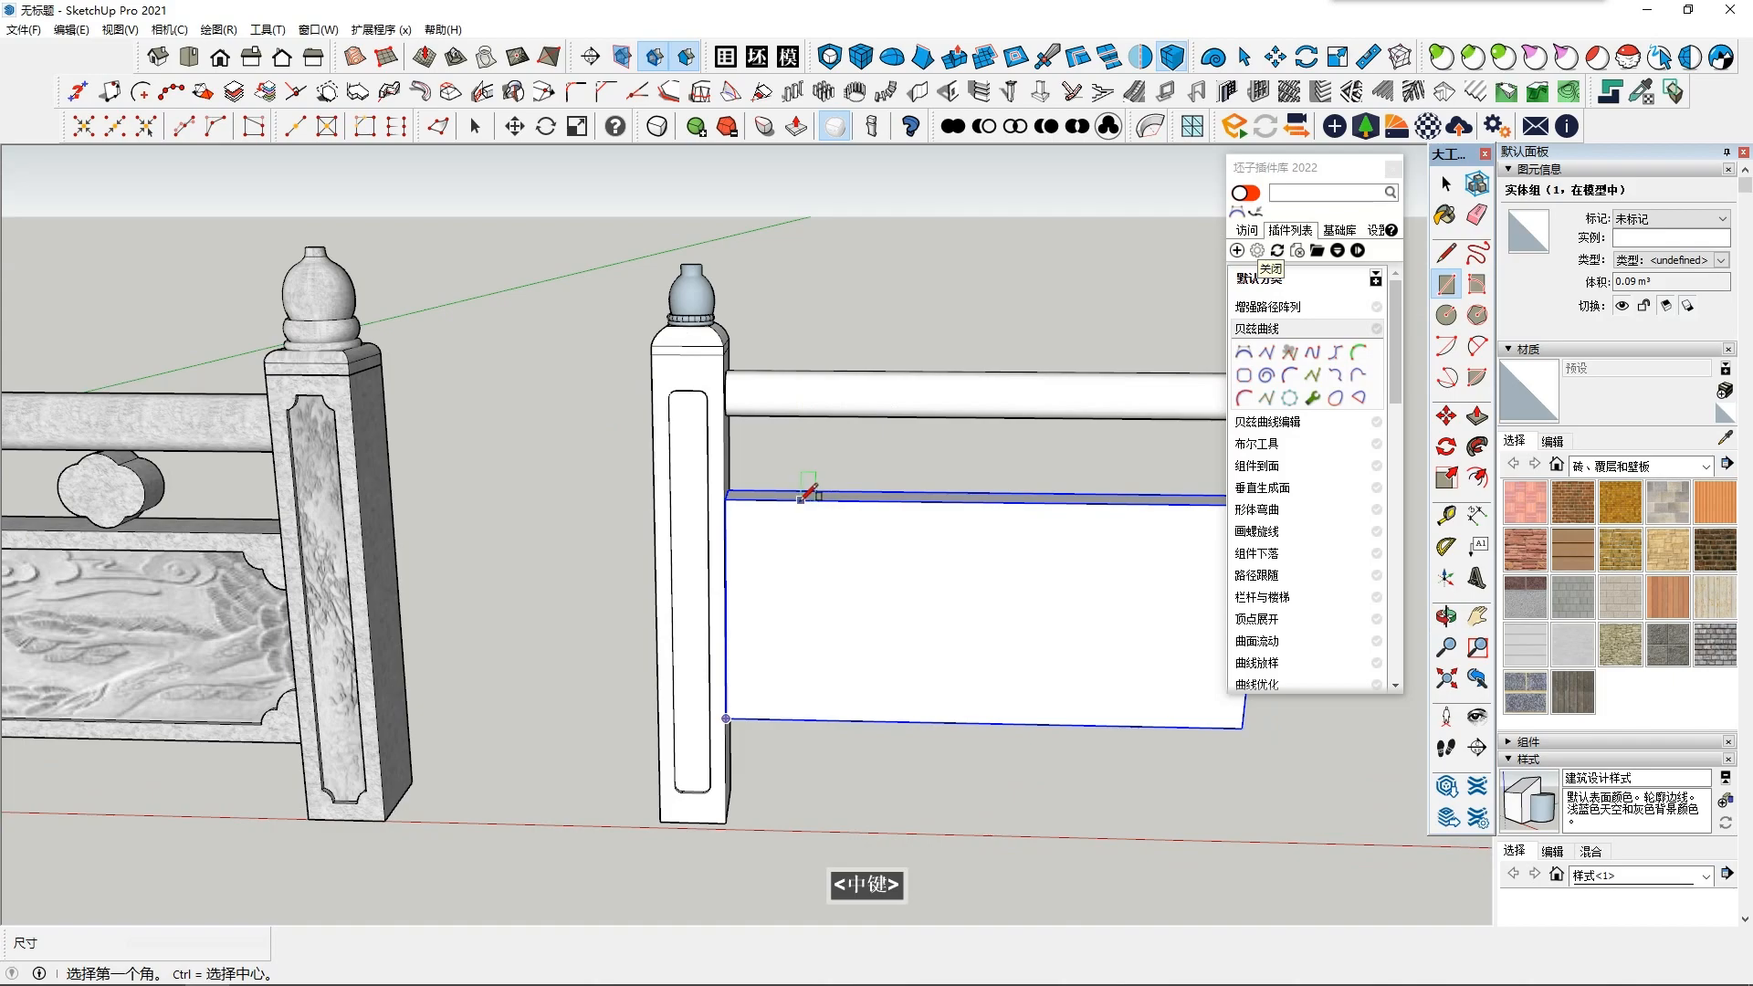
{"action": "scroll", "coordinate": [965, 418], "scroll_direction": "up", "scroll_amount": 4}
{"action": "middle_click", "coordinate": [913, 402]}
{"action": "middle_click_drag", "start_coordinate": [916, 408], "coordinate": [837, 567]}
{"action": "left_click", "coordinate": [742, 381]}
{"action": "key", "text": "space"}
{"action": "left_click", "coordinate": [654, 548]}
{"action": "scroll", "coordinate": [761, 578], "scroll_direction": "down", "scroll_amount": 3}
{"action": "middle_click_drag", "start_coordinate": [603, 583], "coordinate": [891, 603], "text": "shift"}
{"action": "scroll", "coordinate": [920, 595], "scroll_direction": "up", "scroll_amount": 1}
{"action": "scroll", "coordinate": [921, 596], "scroll_direction": "up", "scroll_amount": 1}
{"action": "left_click", "coordinate": [1244, 352]}
{"action": "scroll", "coordinate": [931, 511], "scroll_direction": "up", "scroll_amount": 1}
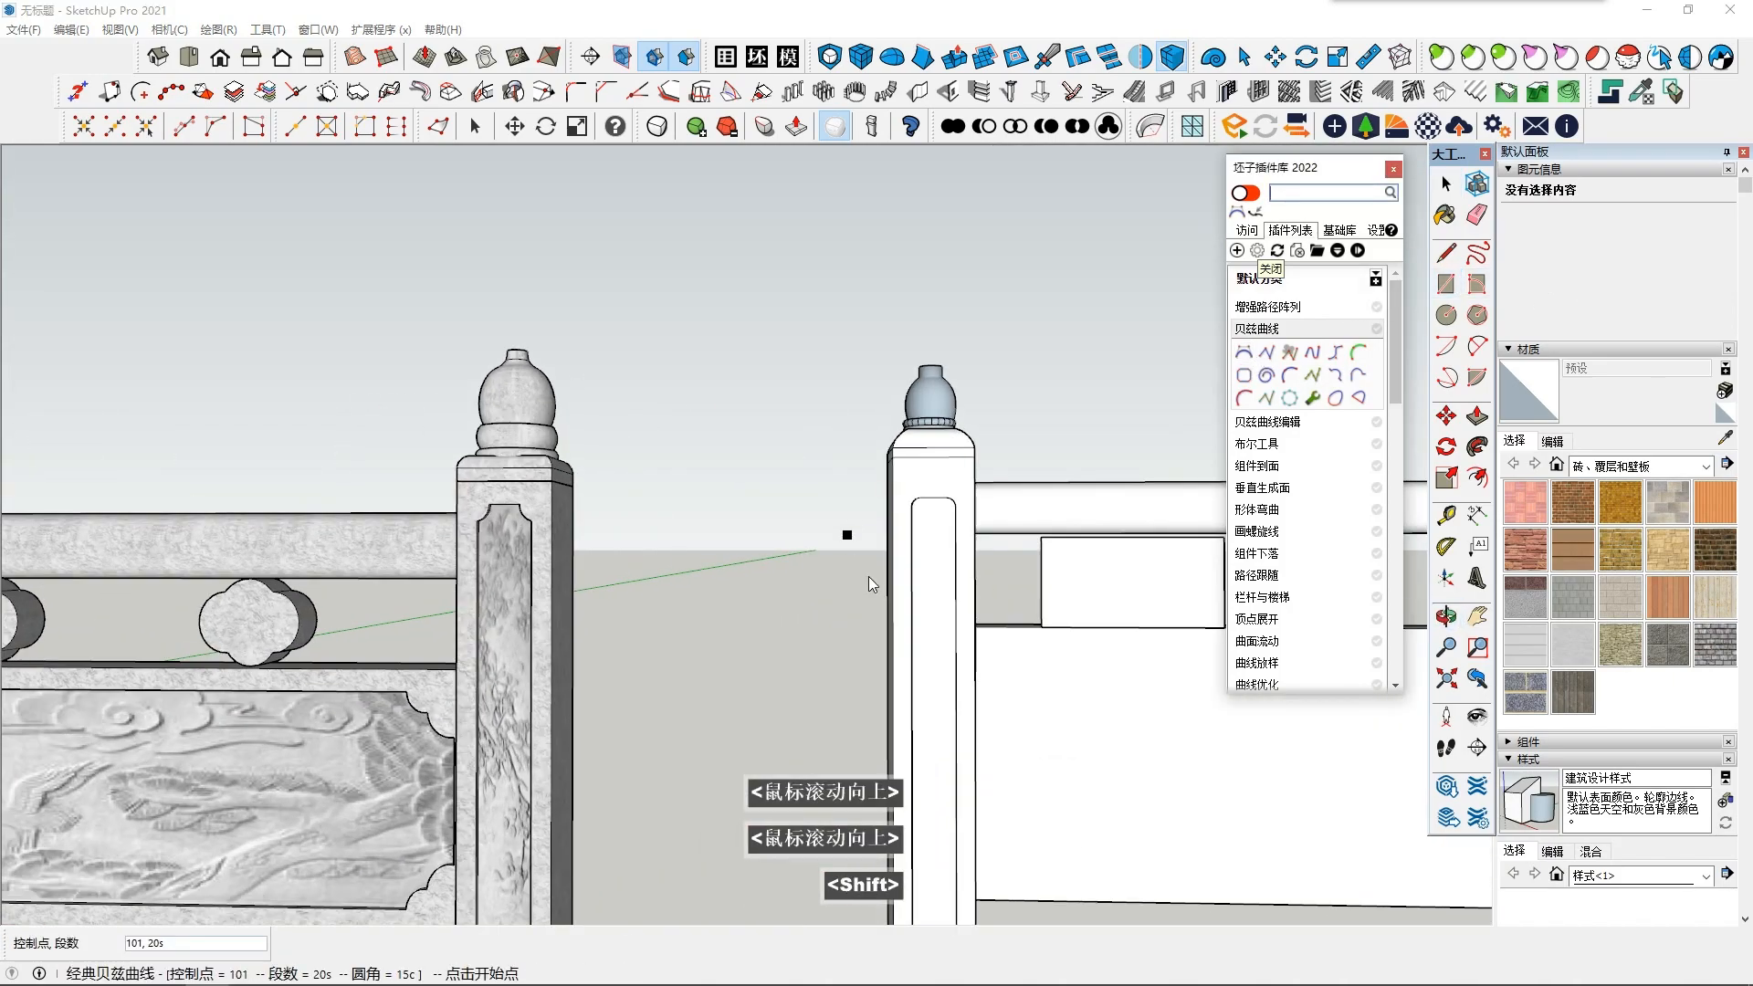
{"action": "middle_click_drag", "start_coordinate": [1116, 554], "coordinate": [909, 520], "text": "shift"}
{"action": "scroll", "coordinate": [908, 520], "scroll_direction": "up", "scroll_amount": 2}
{"action": "left_click", "coordinate": [874, 519]}
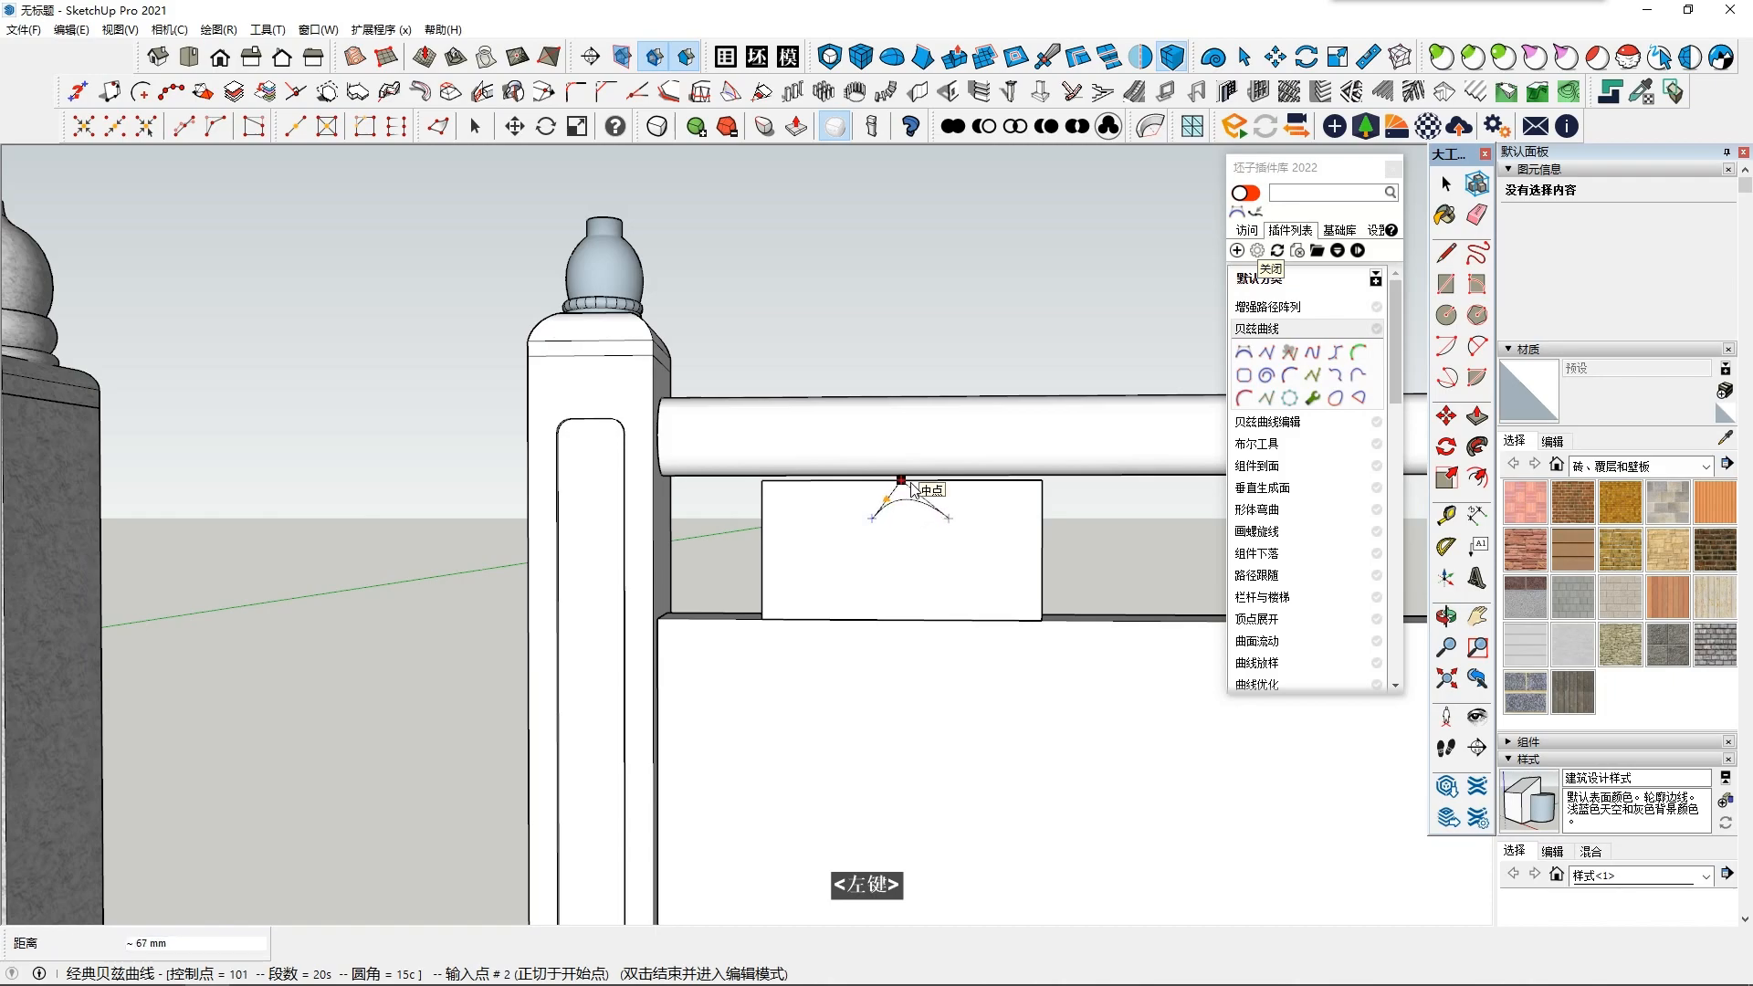
{"action": "scroll", "coordinate": [910, 489], "scroll_direction": "up", "scroll_amount": 2}
{"action": "key", "text": "Escape"}
{"action": "key", "text": "Escape"}
Step: Draw an upper arc about 28 mm high on the drawing plane and a larger side arc joined to its end
{"action": "left_click", "coordinate": [1476, 345]}
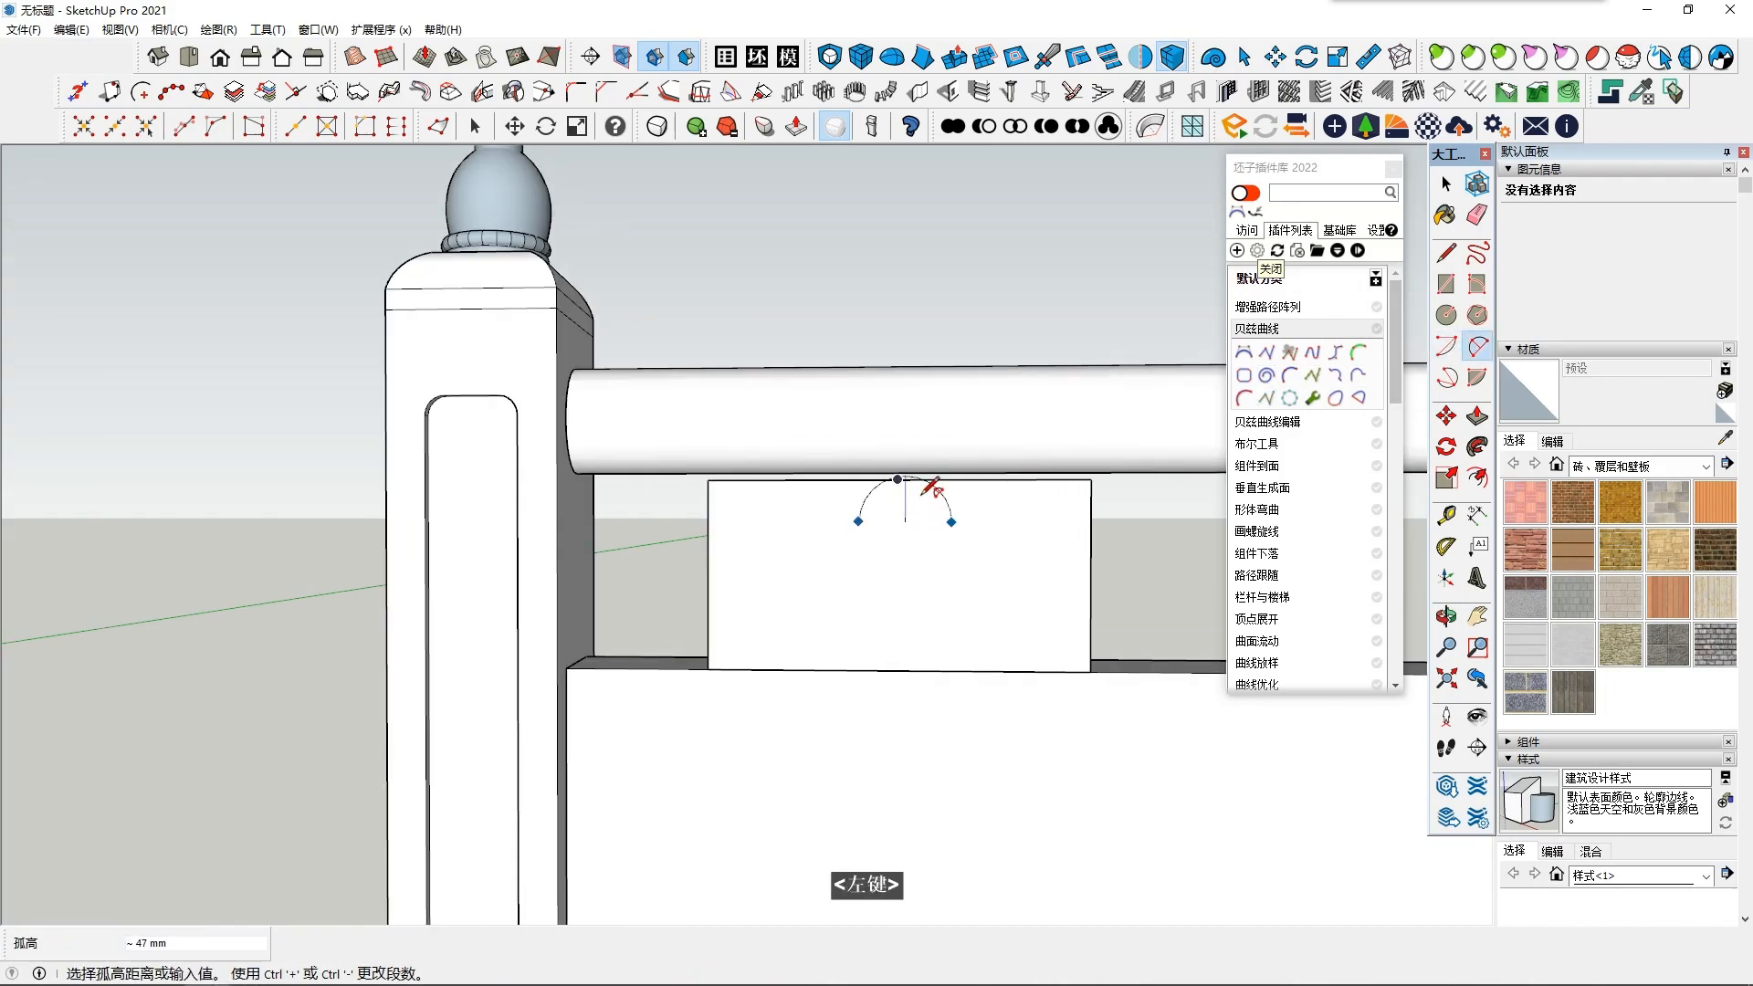
{"action": "scroll", "coordinate": [924, 491], "scroll_direction": "up", "scroll_amount": 3}
{"action": "double_click", "coordinate": [917, 491]}
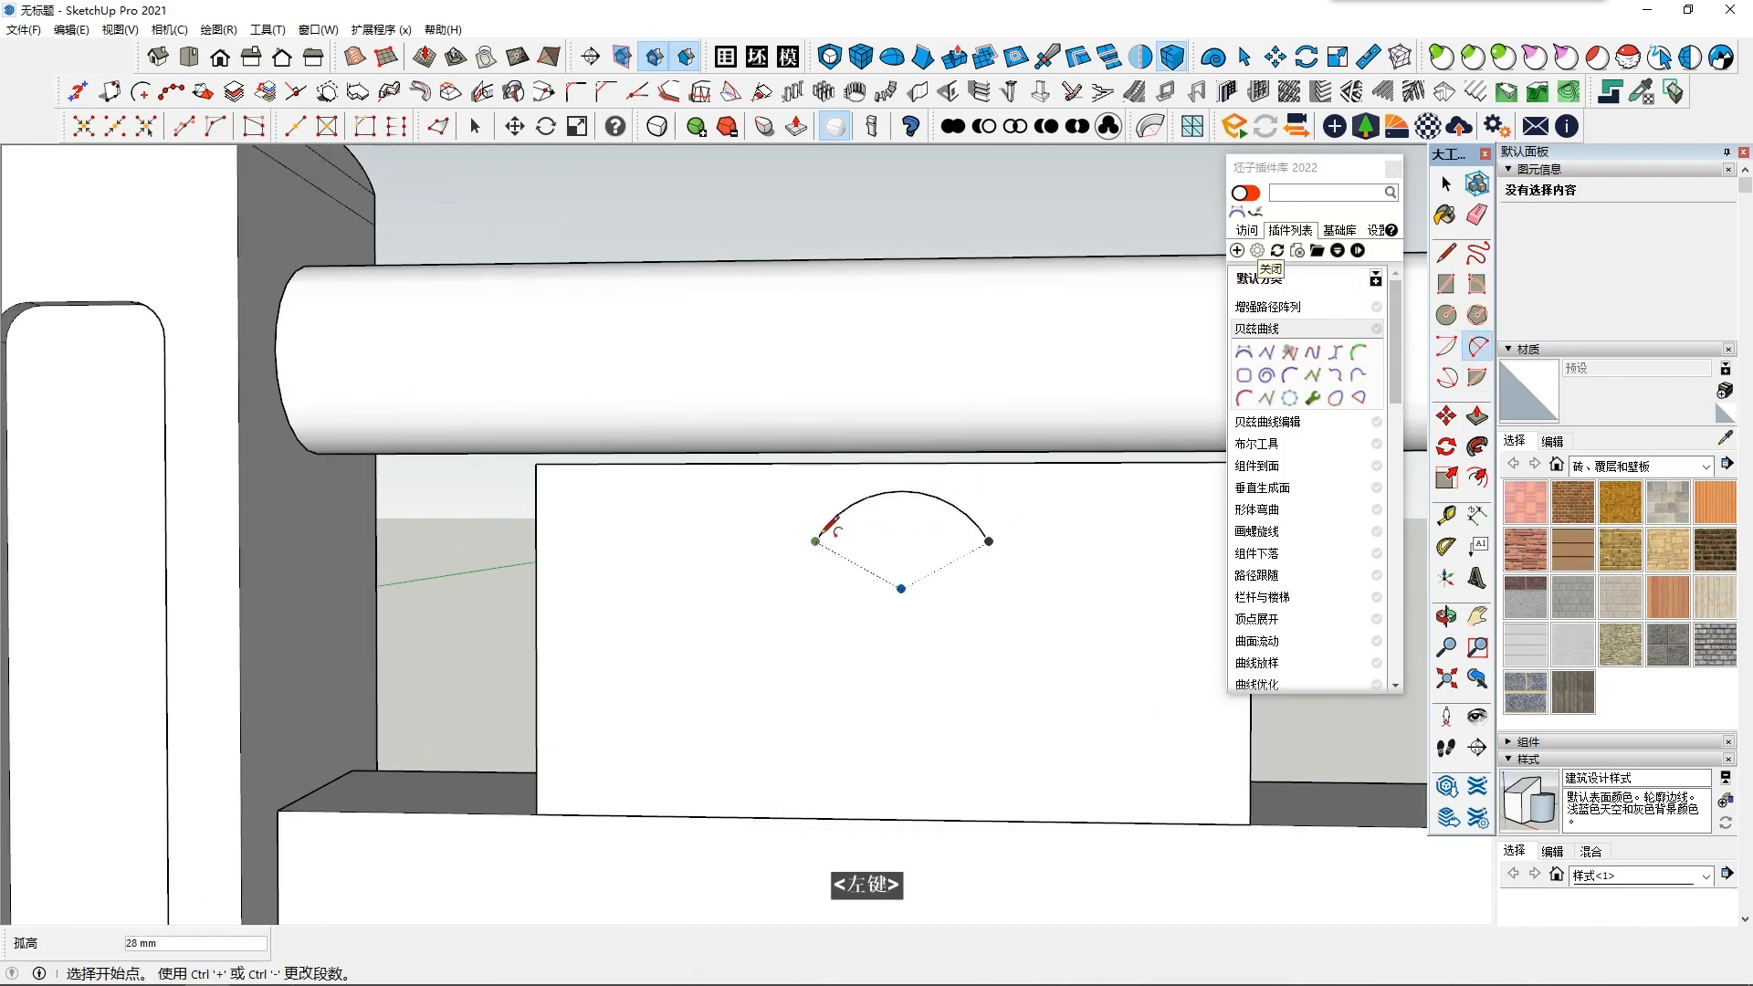
{"action": "left_click", "coordinate": [719, 657]}
{"action": "scroll", "coordinate": [1016, 549], "scroll_direction": "down", "scroll_amount": 1}
{"action": "scroll", "coordinate": [984, 630], "scroll_direction": "down", "scroll_amount": 1}
{"action": "key", "text": "space"}
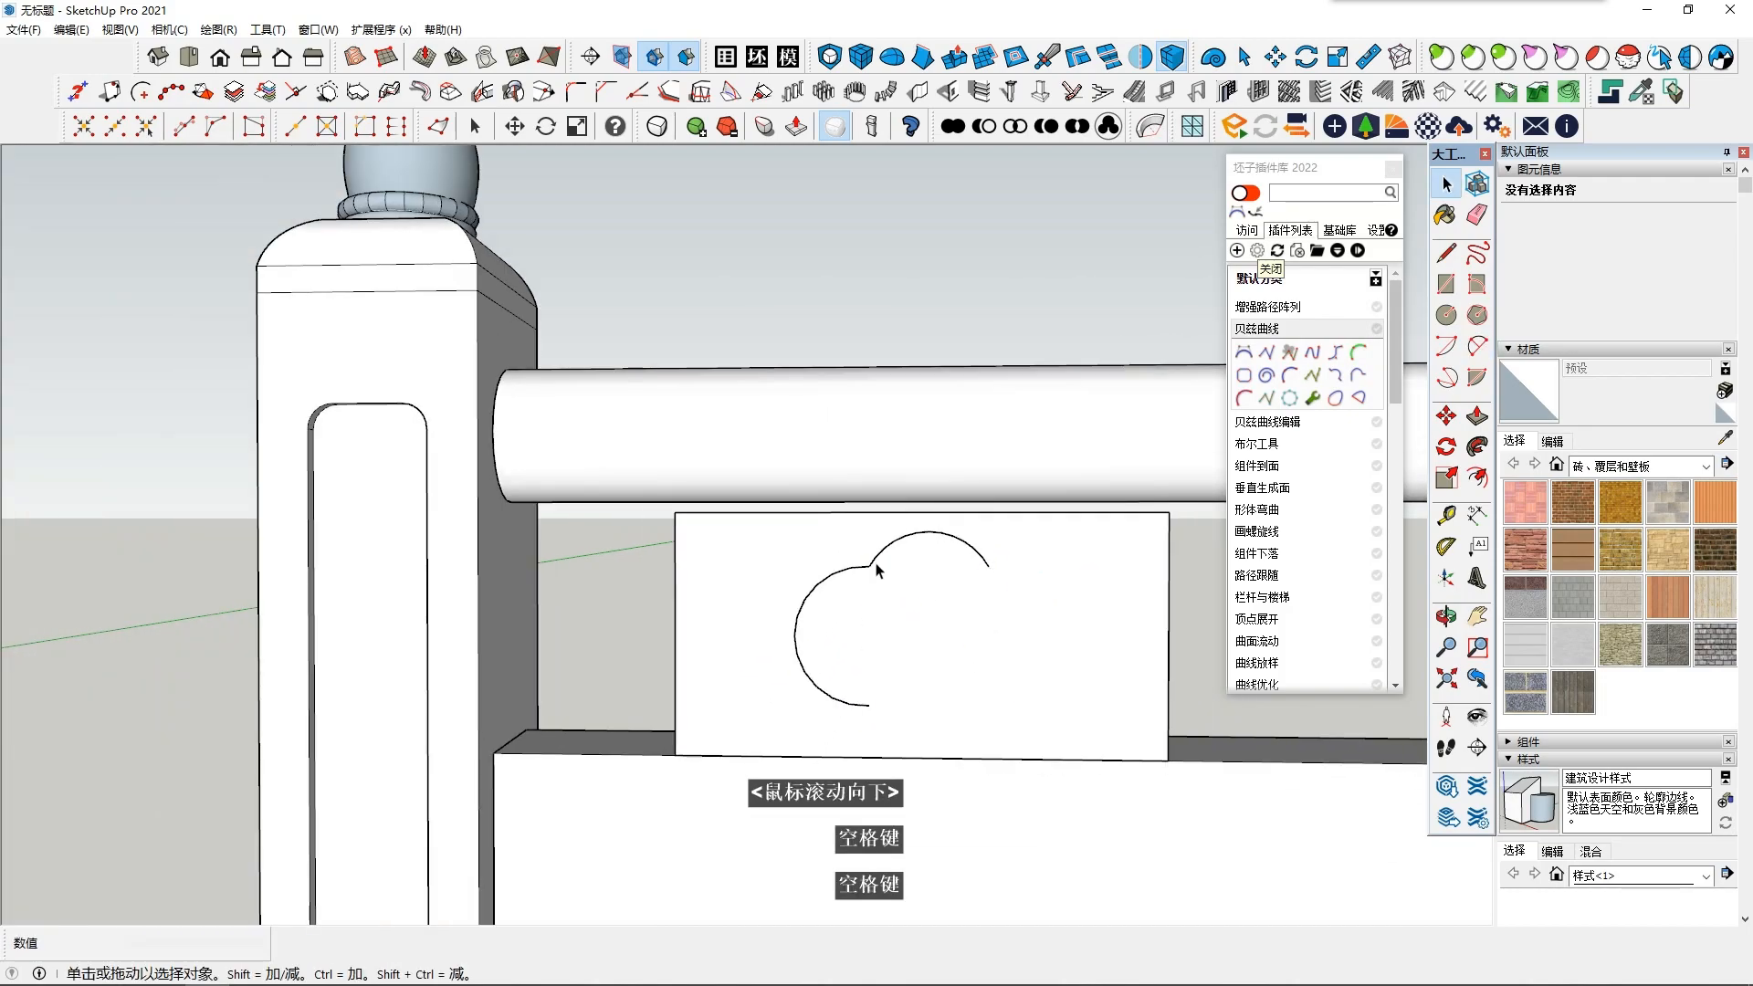
Step: Try to mirror the two joined arcs about a vertical plane to form the opposite side of the ornament
{"action": "double_click", "coordinate": [815, 588]}
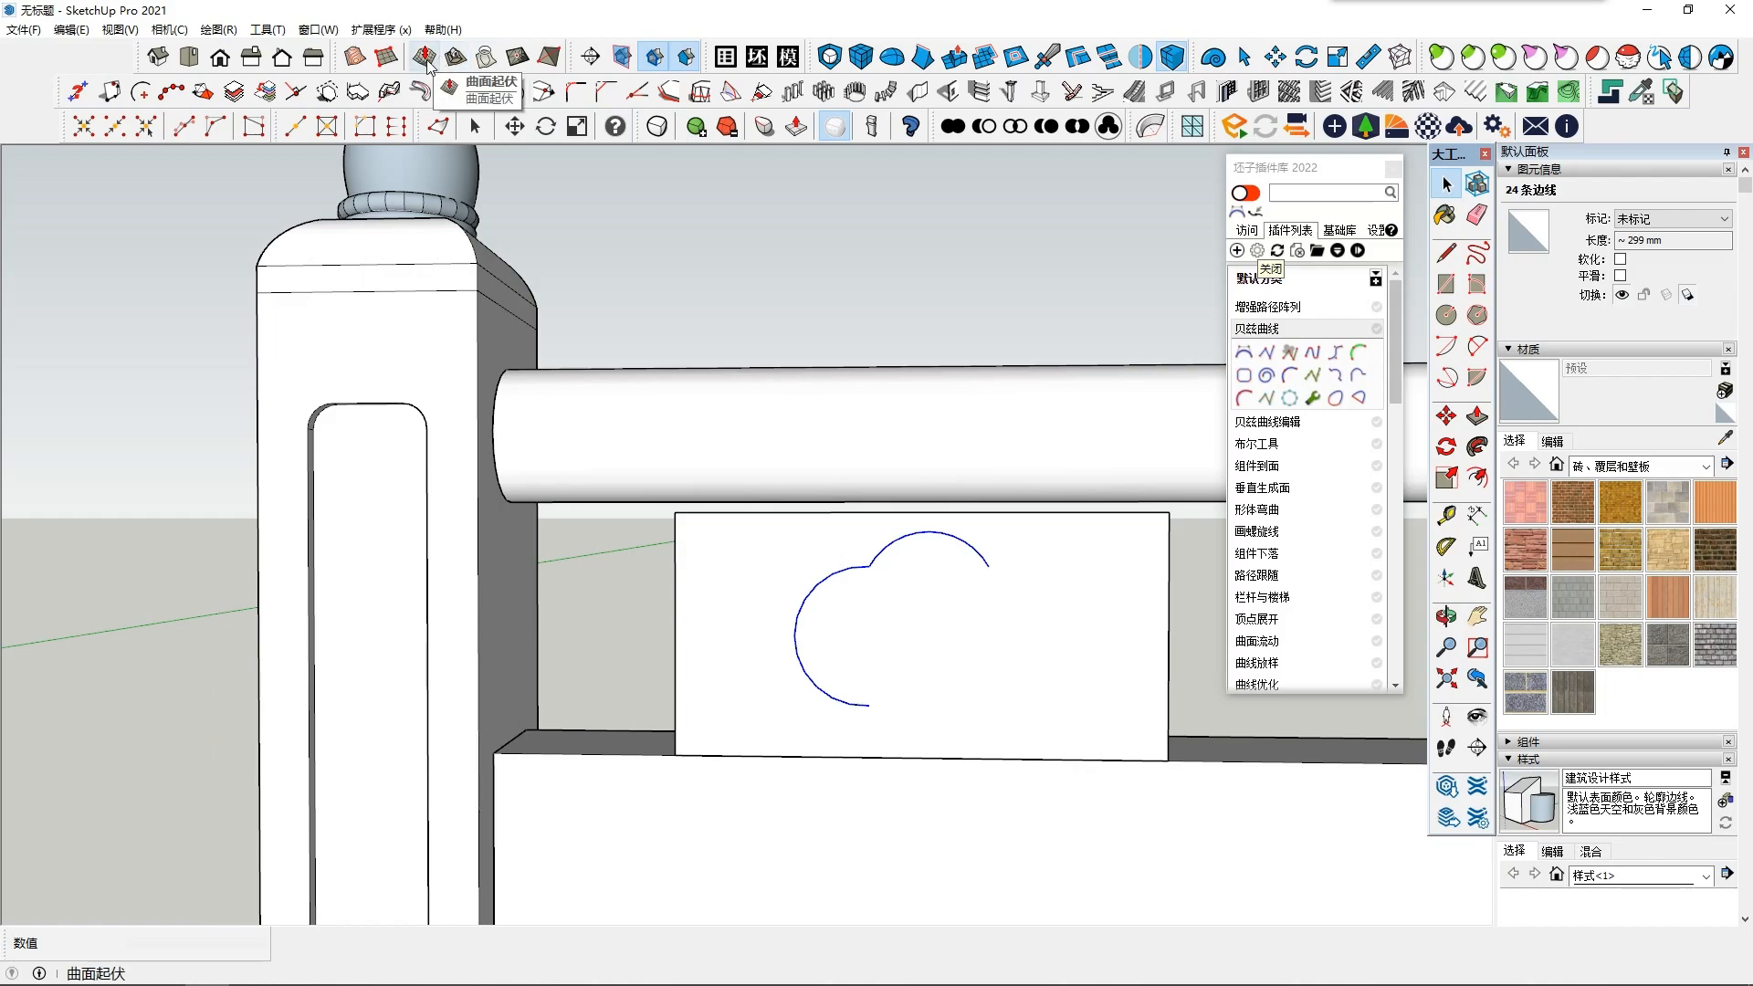
{"action": "left_click", "coordinate": [1140, 56]}
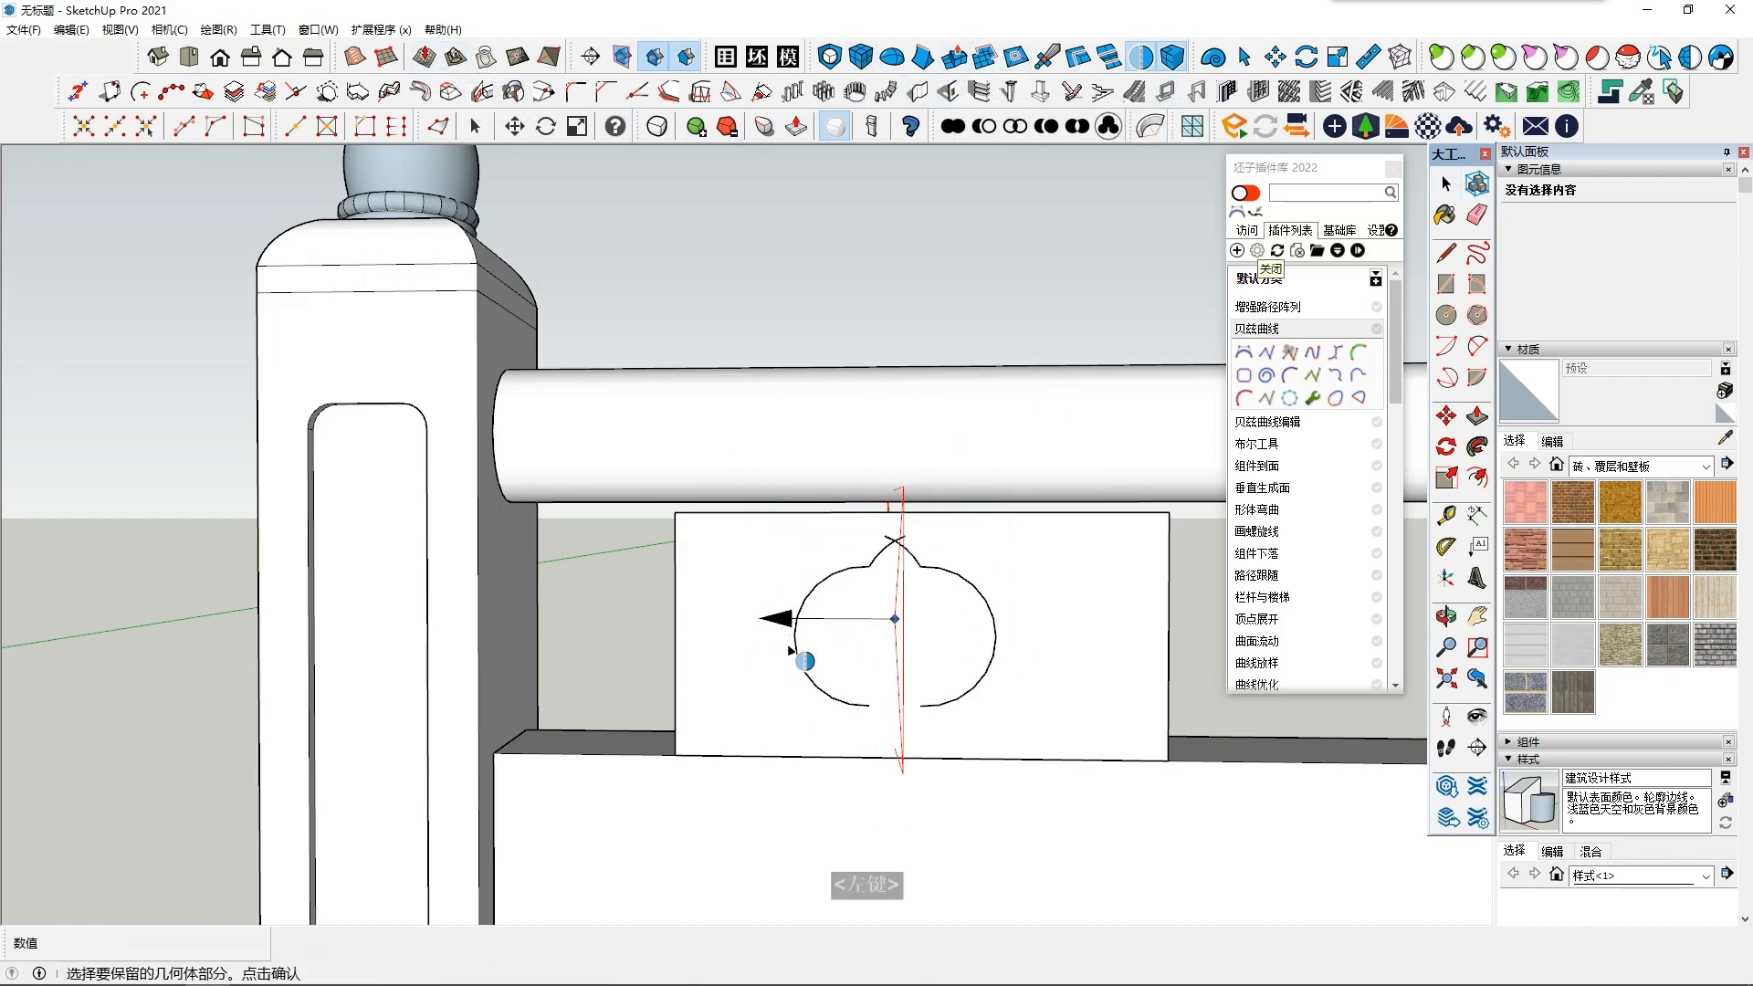
{"action": "left_click", "coordinate": [731, 649]}
{"action": "left_click", "coordinate": [948, 574]}
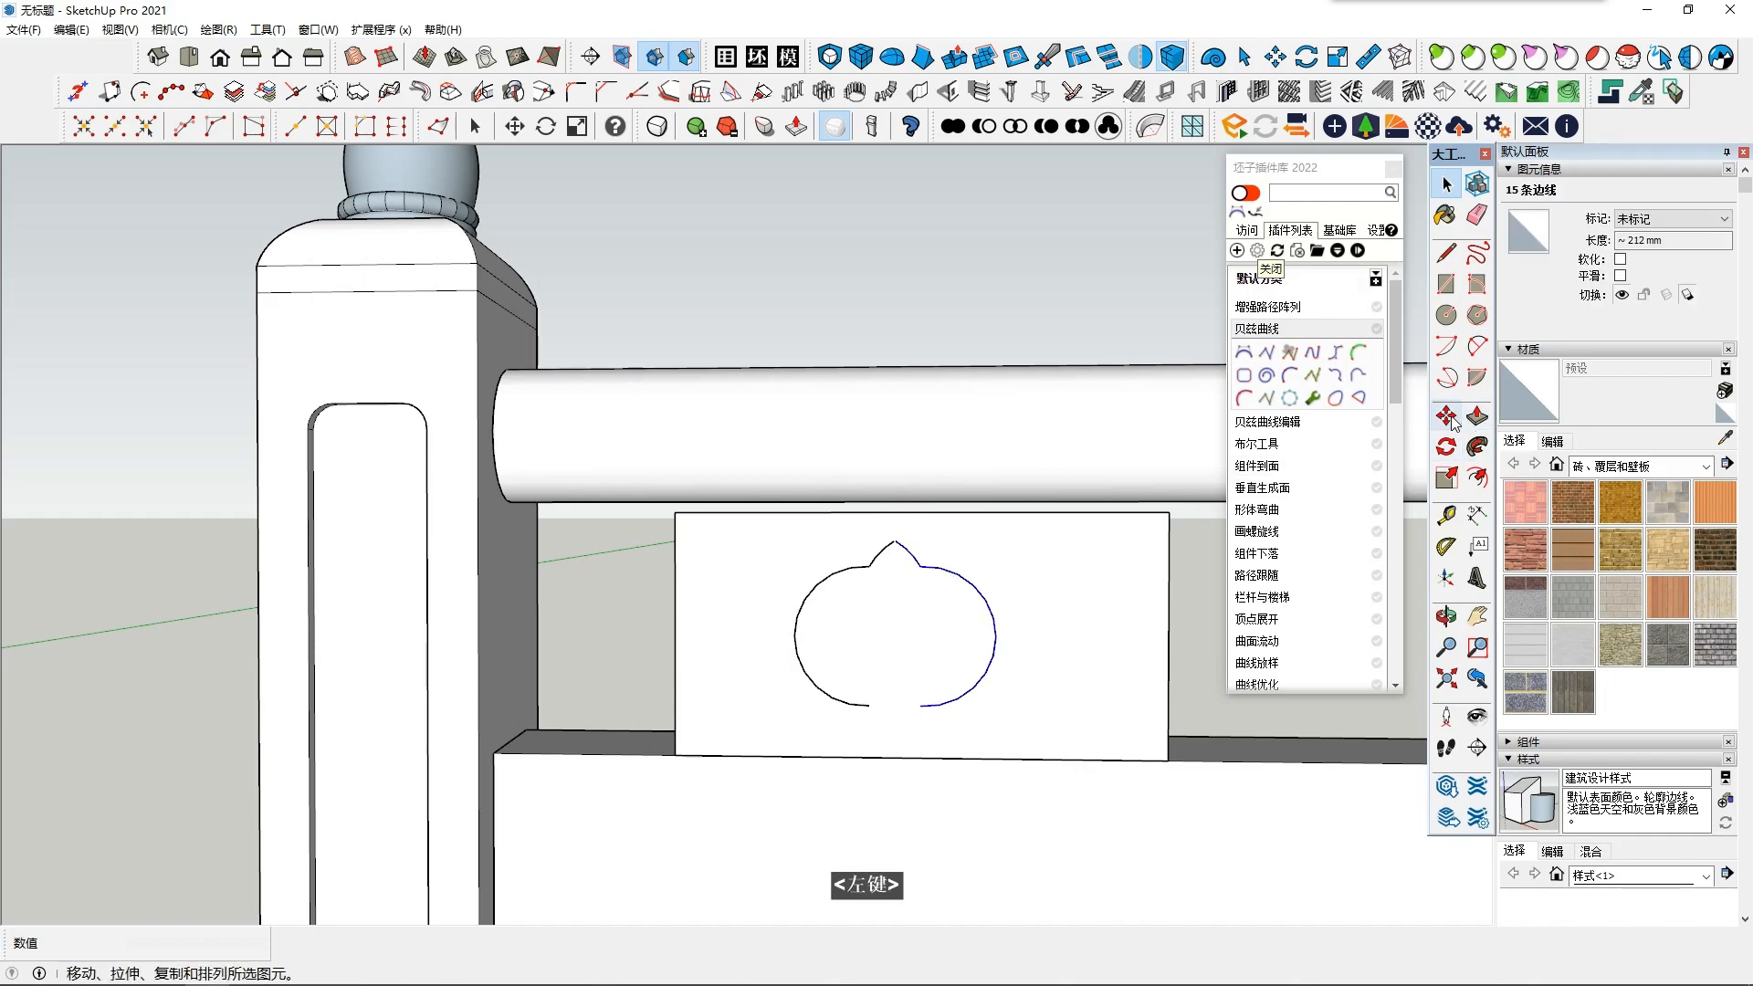
{"action": "key", "text": "ctrl+z"}
Step: Try to copy the joined arcs about 125 mm across and flip the copy along the red axis with a scale of -1
{"action": "scroll", "coordinate": [967, 548], "scroll_direction": "down", "scroll_amount": 1, "text": "shift"}
{"action": "middle_click_drag", "start_coordinate": [966, 547], "coordinate": [869, 557], "text": "shift"}
{"action": "scroll", "coordinate": [868, 557], "scroll_direction": "down", "scroll_amount": 1, "text": "shift"}
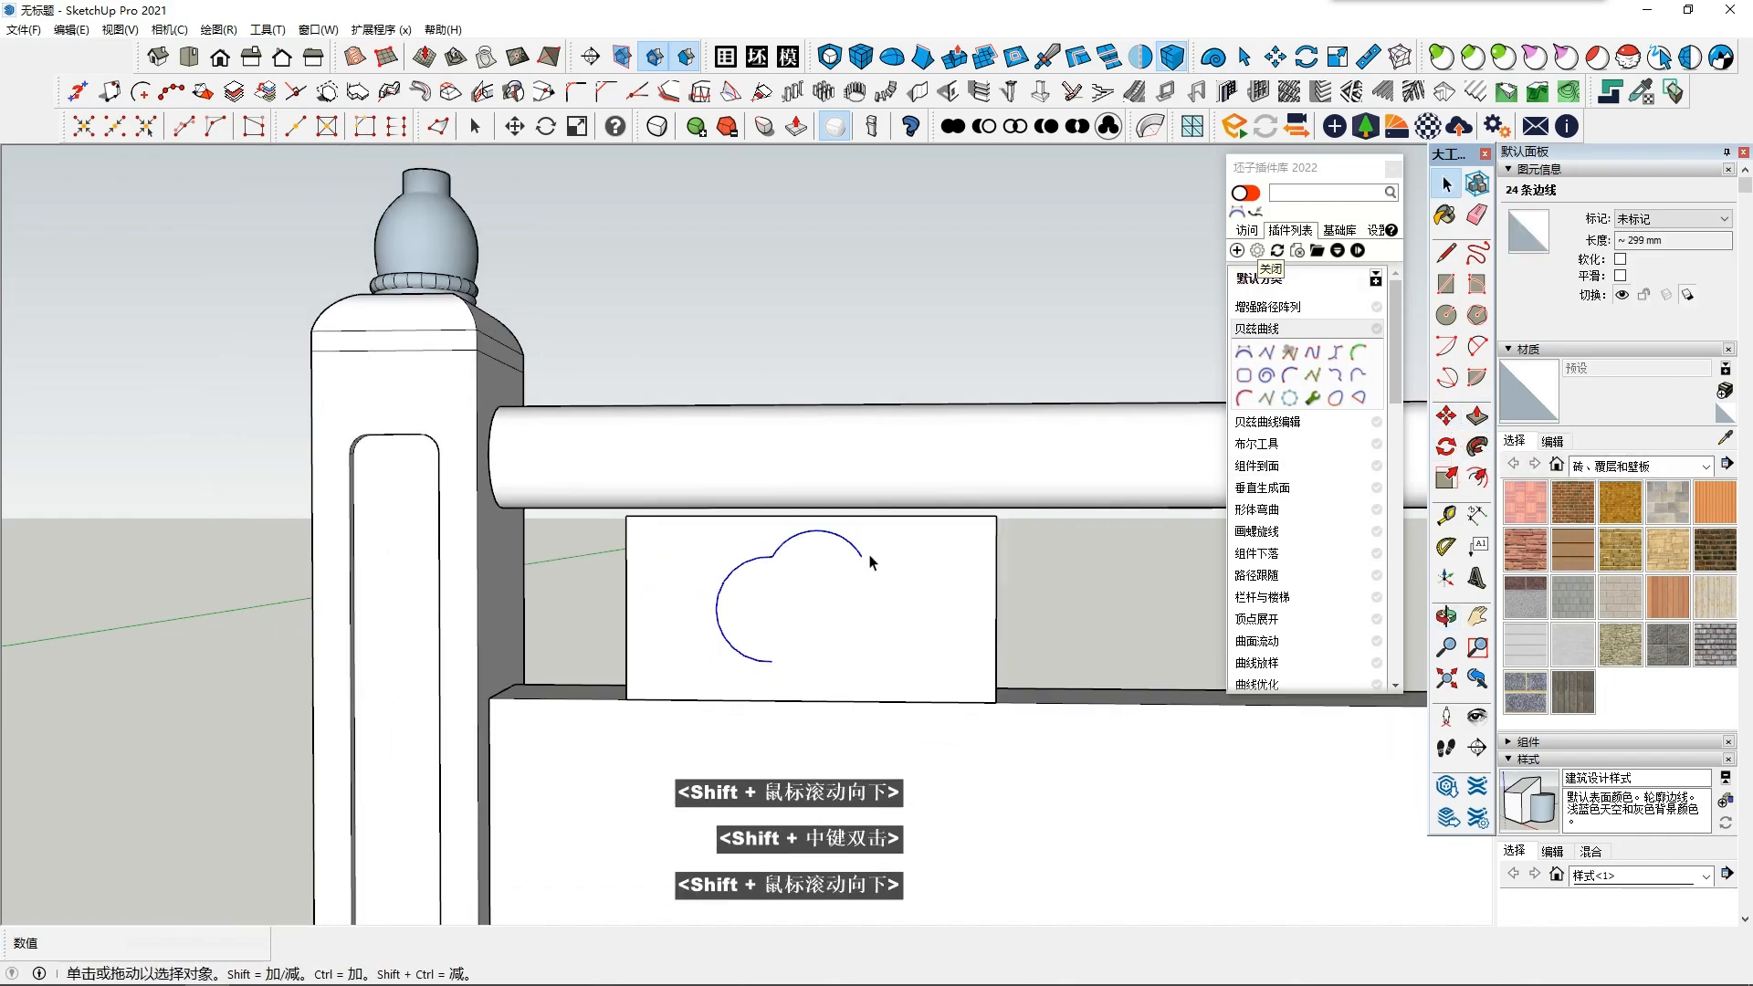
{"action": "left_click", "coordinate": [1445, 416]}
{"action": "left_click", "coordinate": [744, 562], "text": "ctrl"}
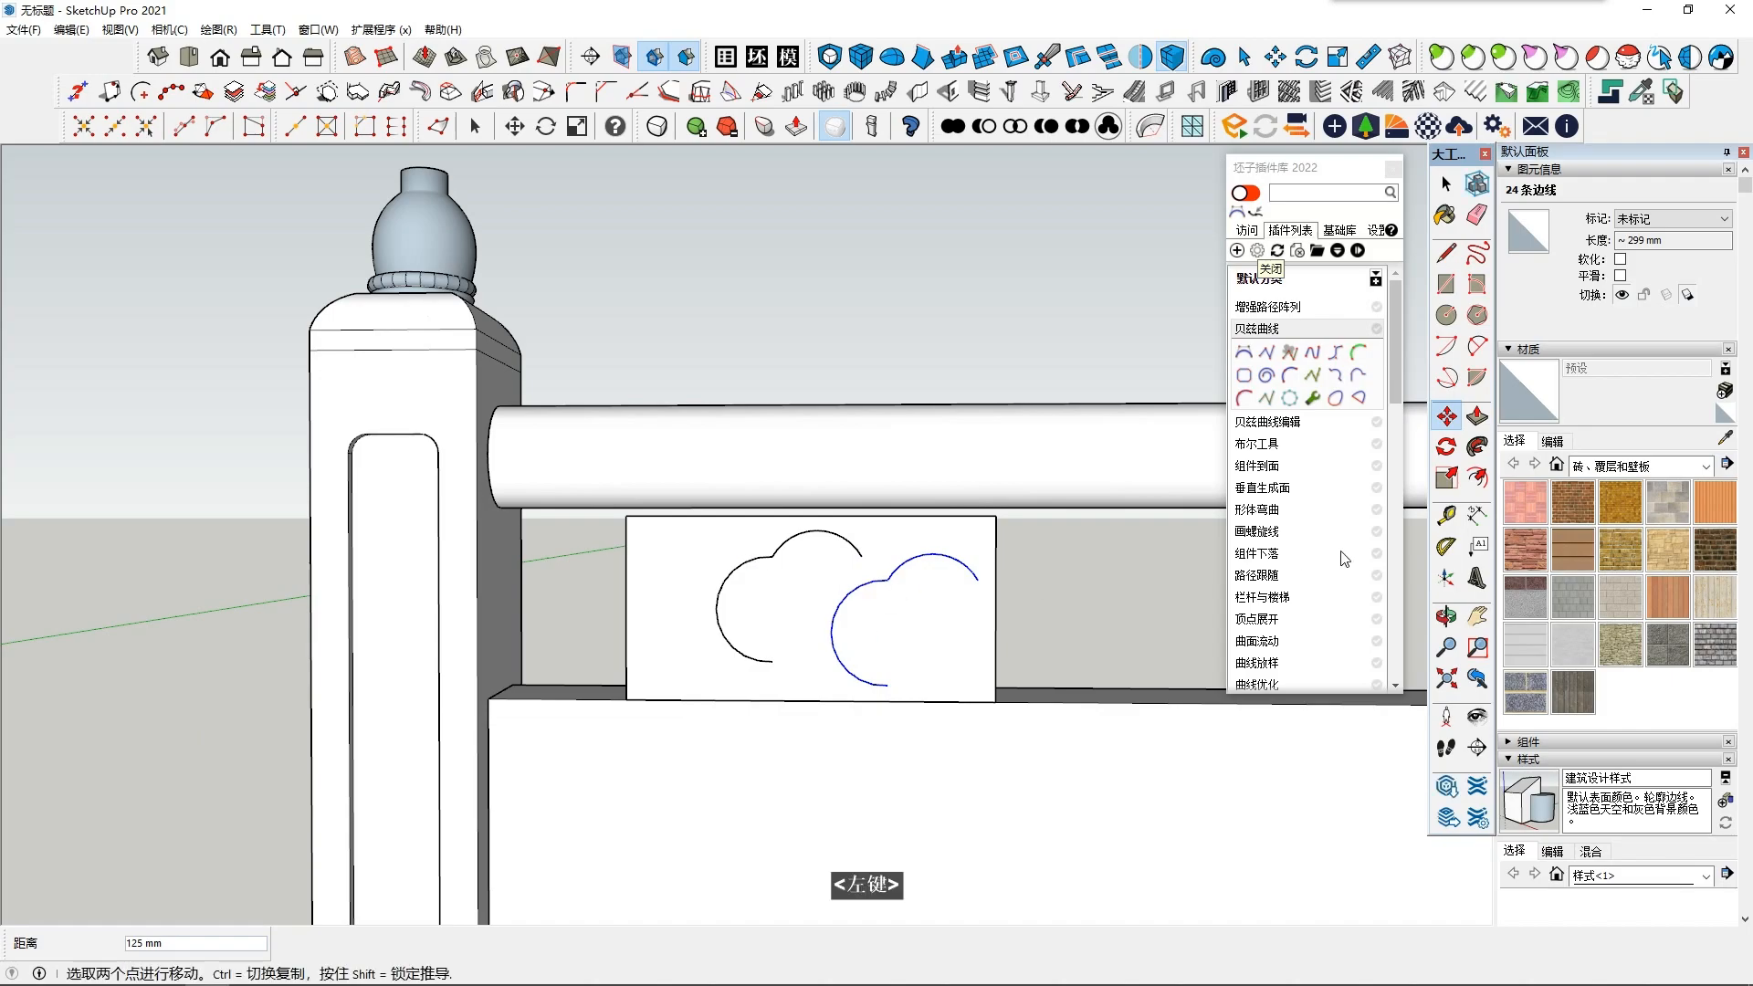
{"action": "key", "text": "s"}
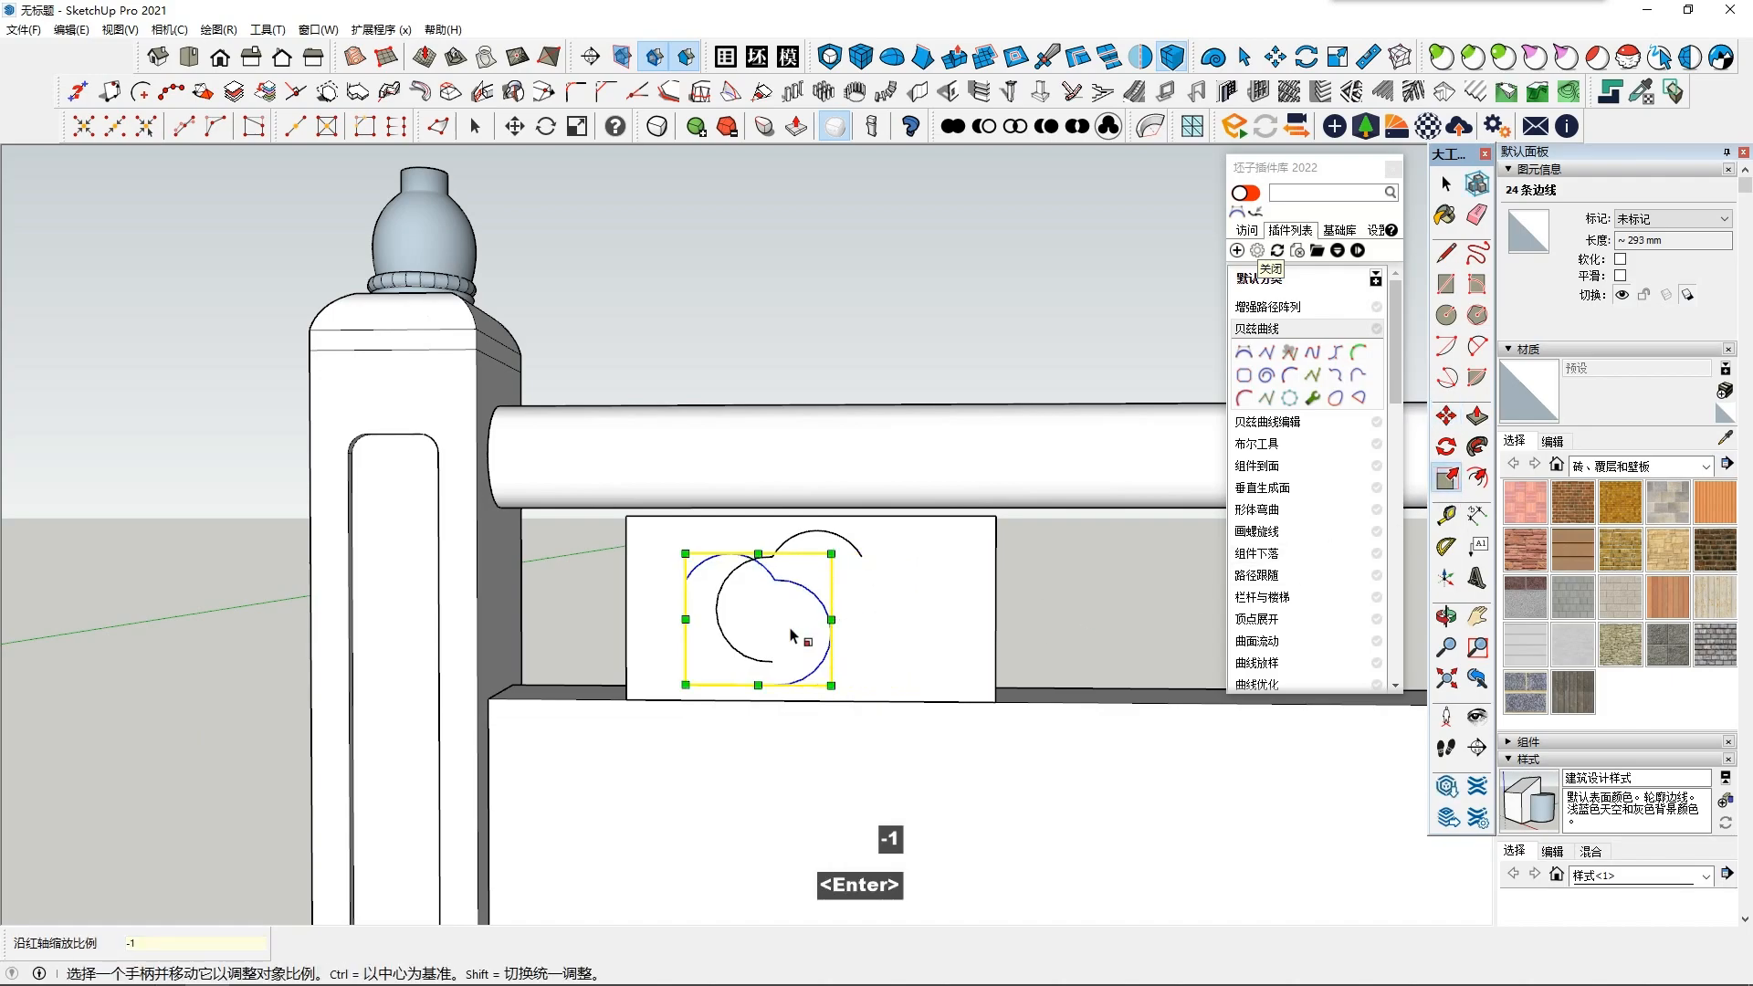
{"action": "key", "text": "space"}
{"action": "key", "text": "Escape"}
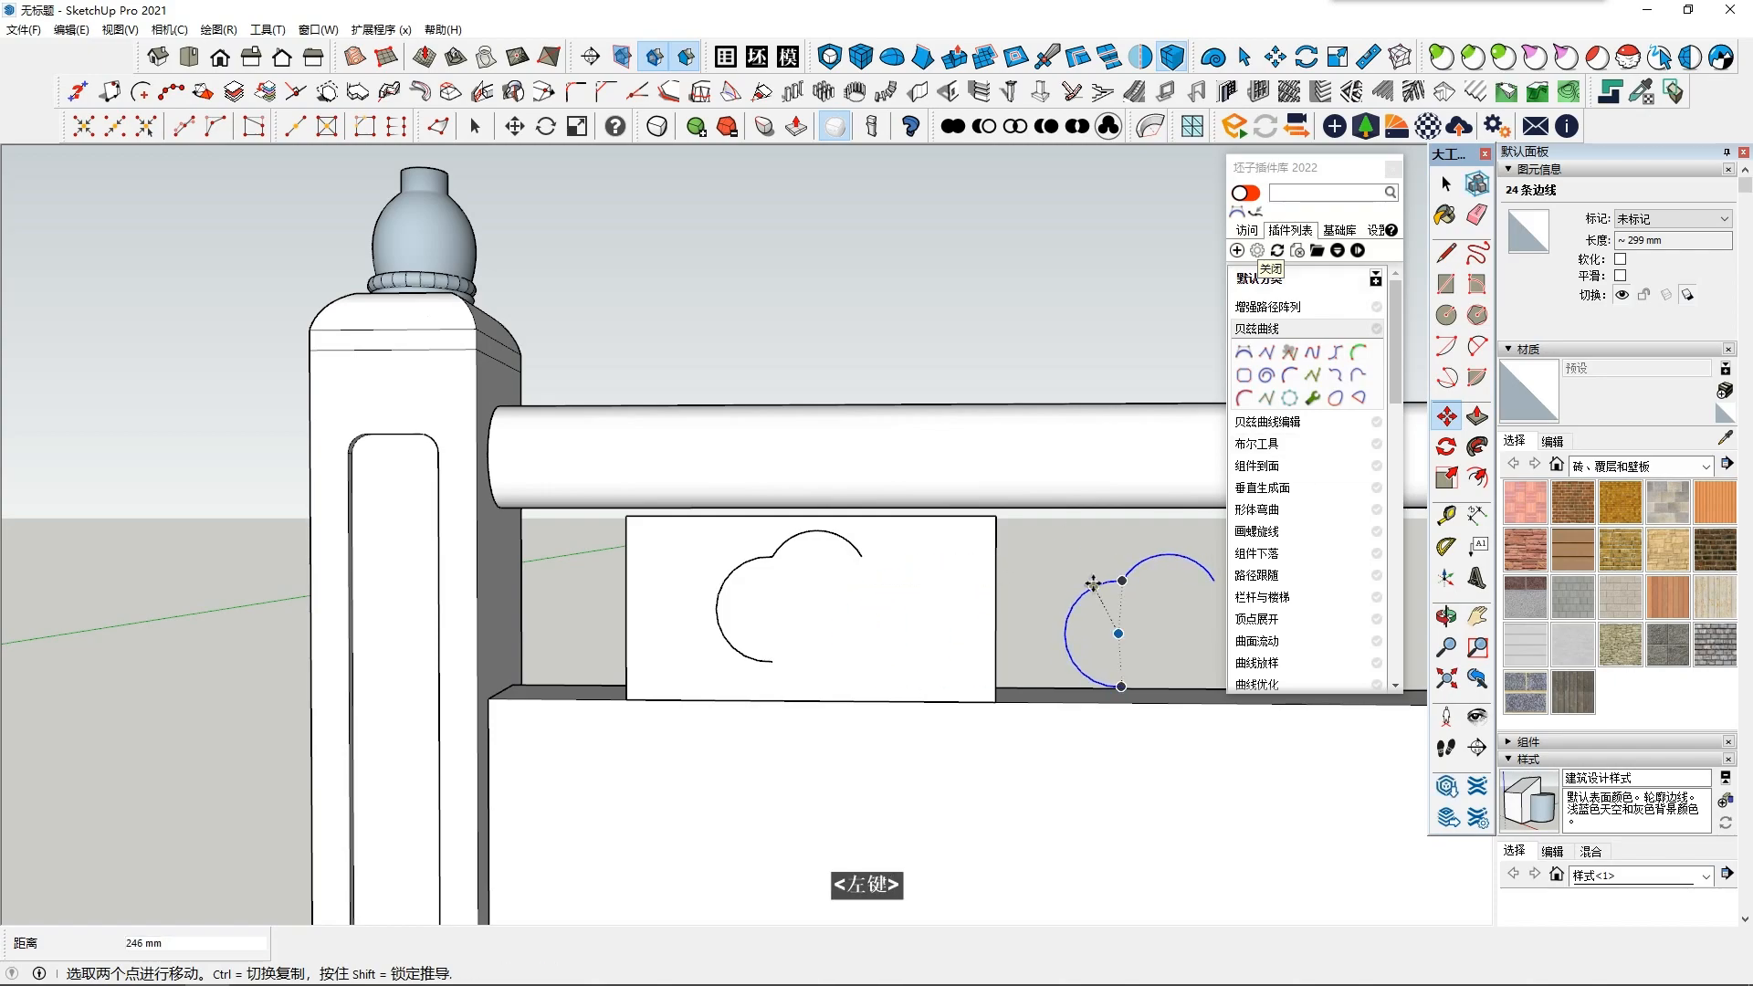
Step: Flip a copy of the joined arcs, placed clear of the original, along the red axis with a scale of -1
{"action": "middle_click_drag", "start_coordinate": [1093, 582], "coordinate": [763, 587], "text": "shift"}
{"action": "type", "text": "s-1"}
{"action": "key", "text": "Return"}
Step: Try to attach a copy of the flipped arcs to the open upper end of the original arcs
{"action": "left_click", "coordinate": [1447, 417]}
{"action": "left_click", "coordinate": [621, 580]}
{"action": "key", "text": "ctrl"}
{"action": "middle_click_drag", "start_coordinate": [621, 581], "coordinate": [939, 626], "text": "shift"}
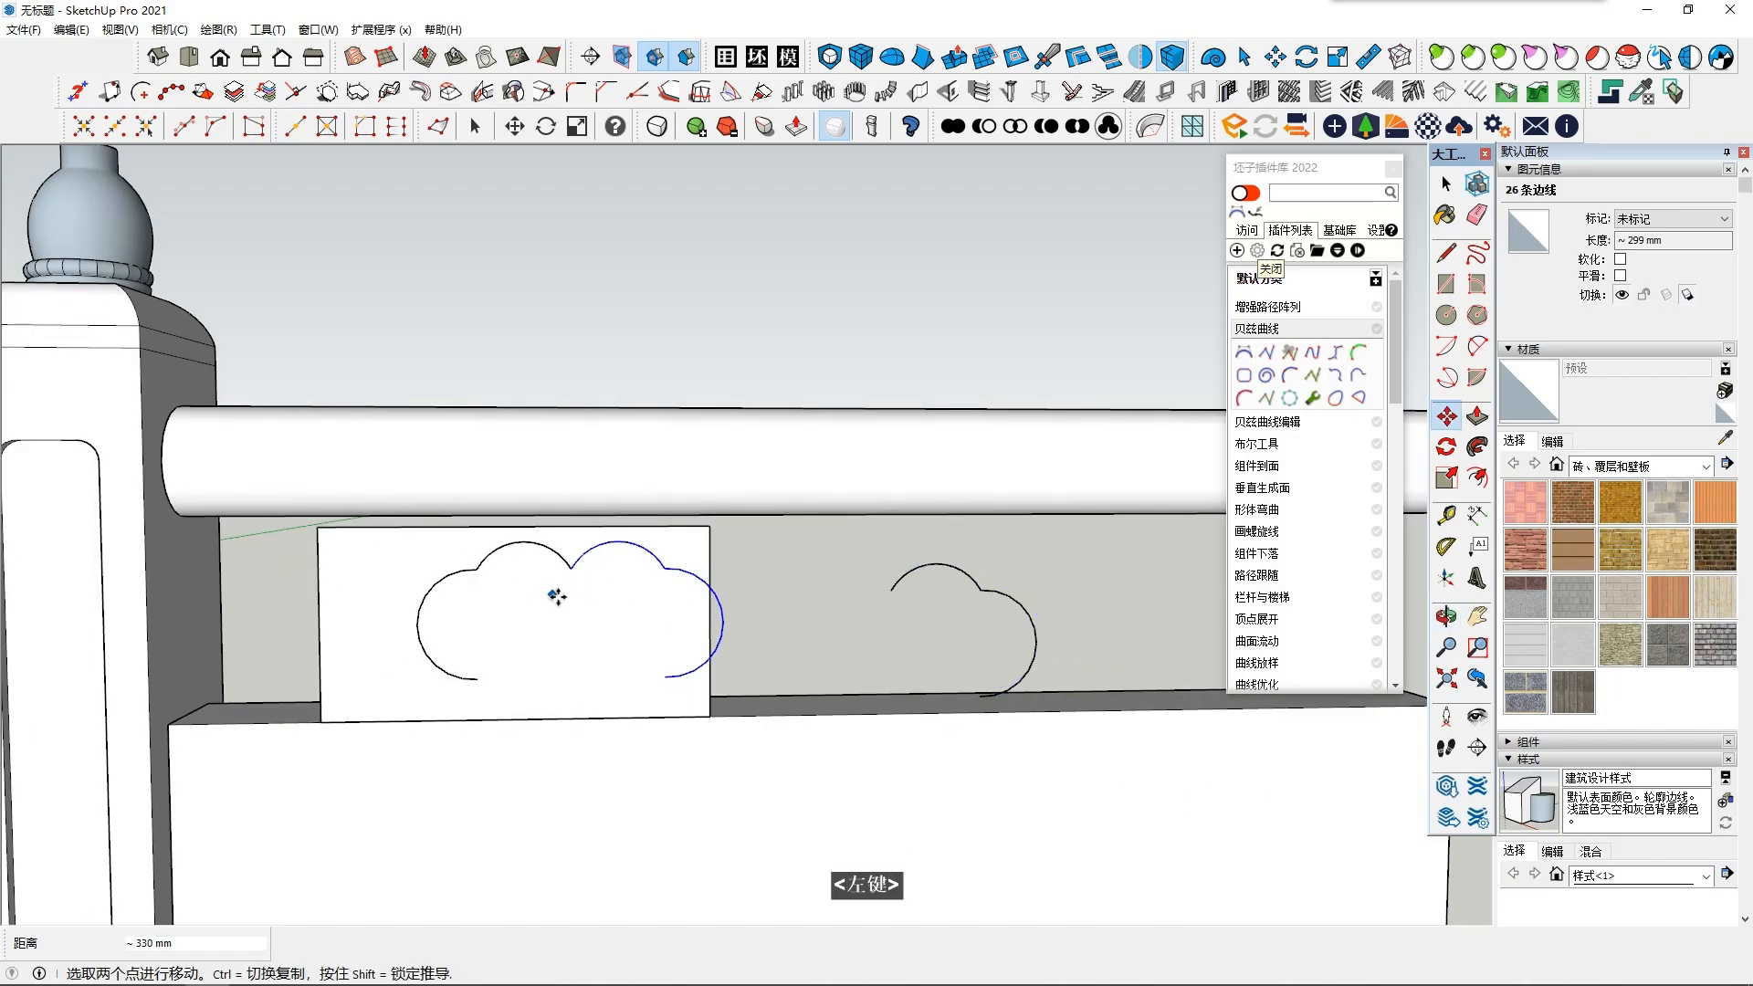
{"action": "double_click", "coordinate": [544, 553], "text": "shift"}
{"action": "left_click", "coordinate": [846, 648]}
{"action": "key", "text": "ctrl+z"}
Step: Delete the rectangular drawing plane and move the flipped arcs closer to the original pair
{"action": "double_click", "coordinate": [577, 612]}
{"action": "key", "text": "Delete"}
{"action": "left_click", "coordinate": [995, 603]}
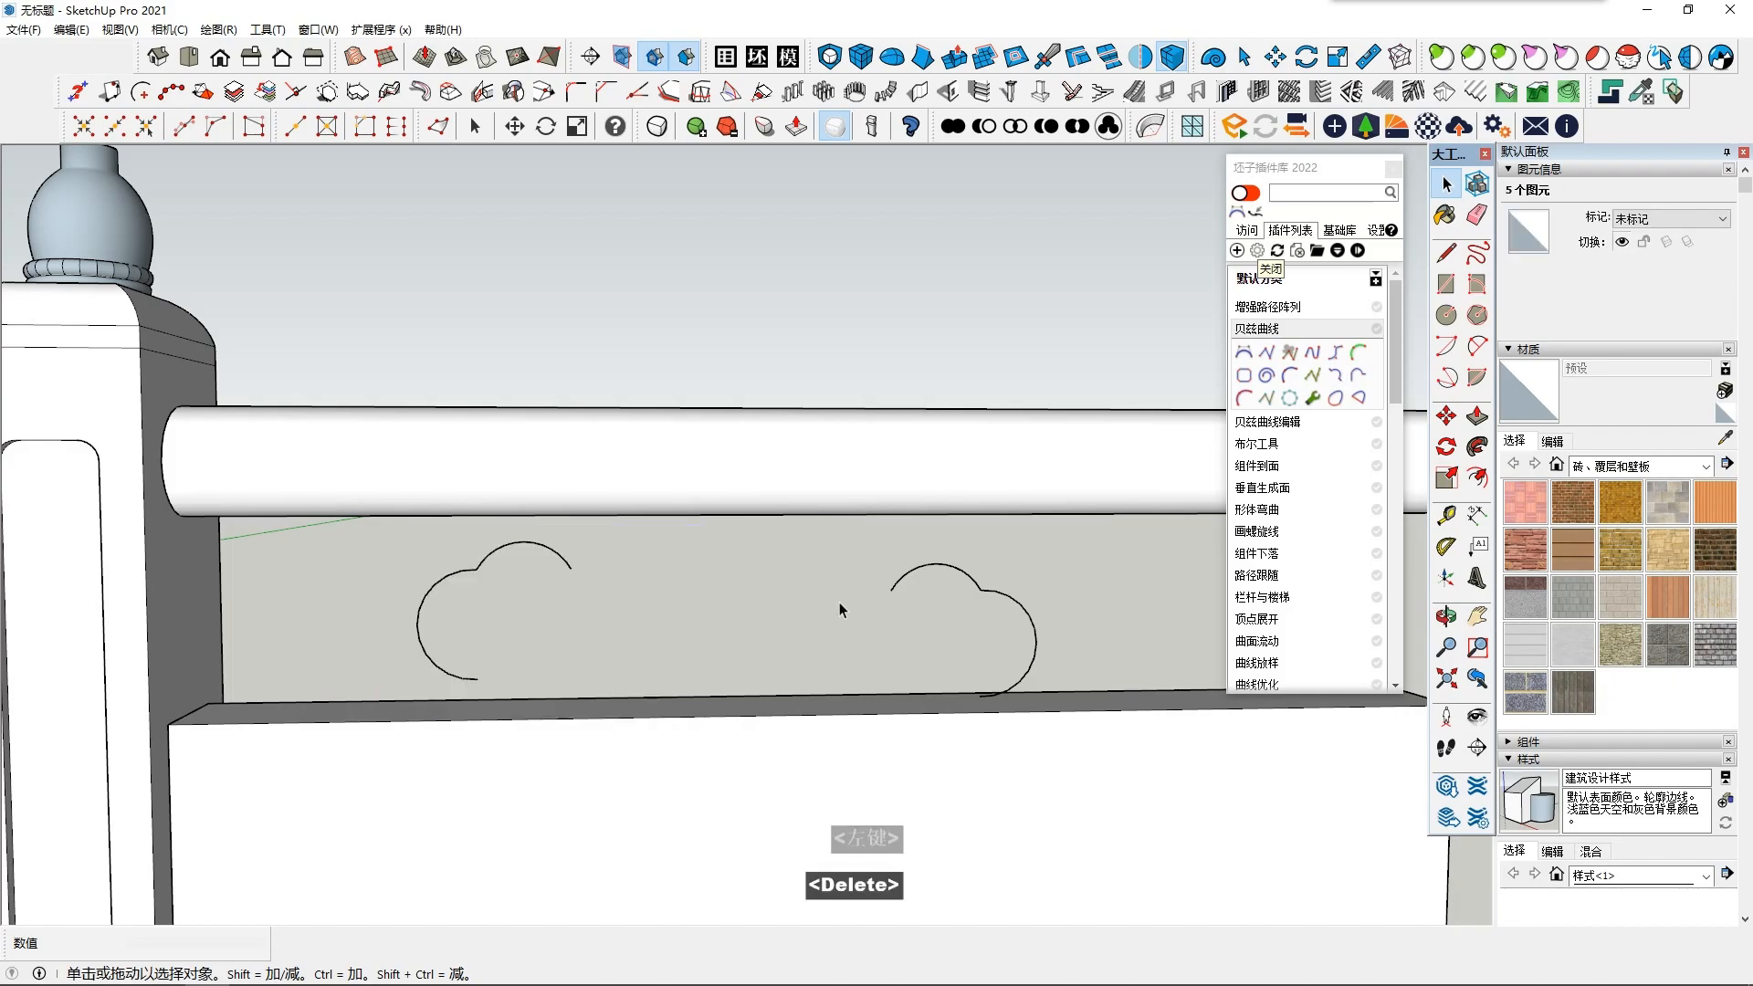
{"action": "left_click", "coordinate": [1446, 417]}
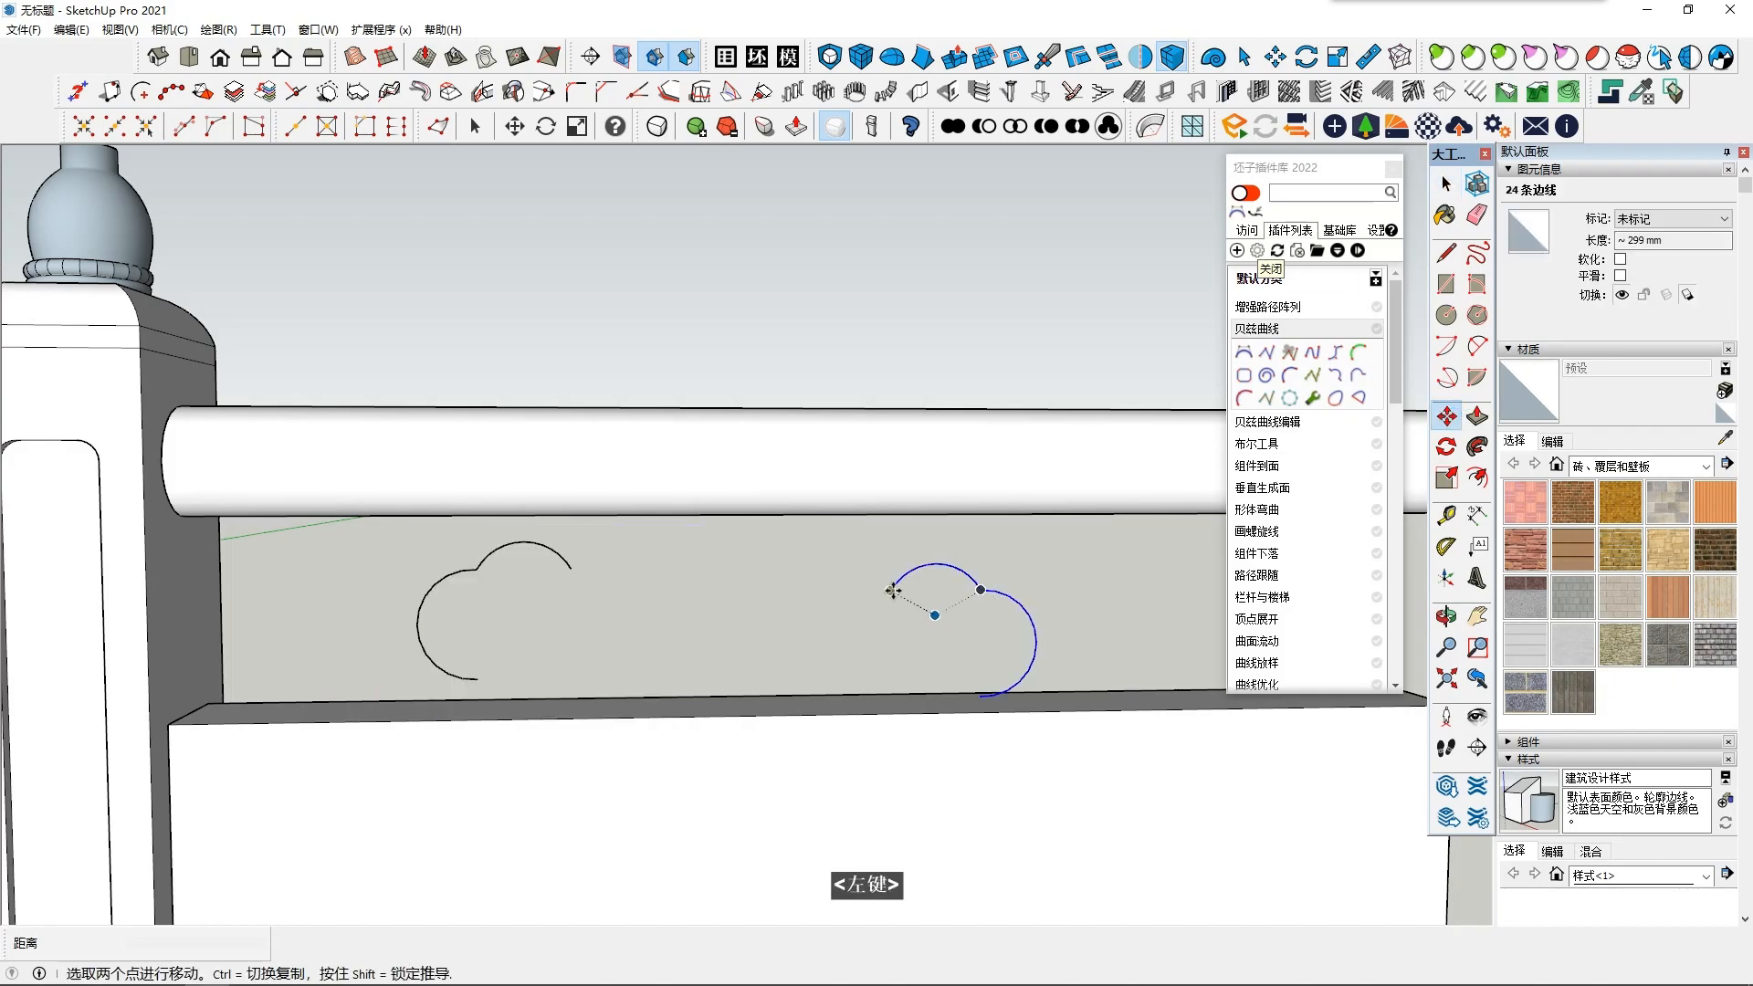
Step: Flip the copied arcs vertically and join them to the original pair to close the four-lobed ornament outline
{"action": "key", "text": "s"}
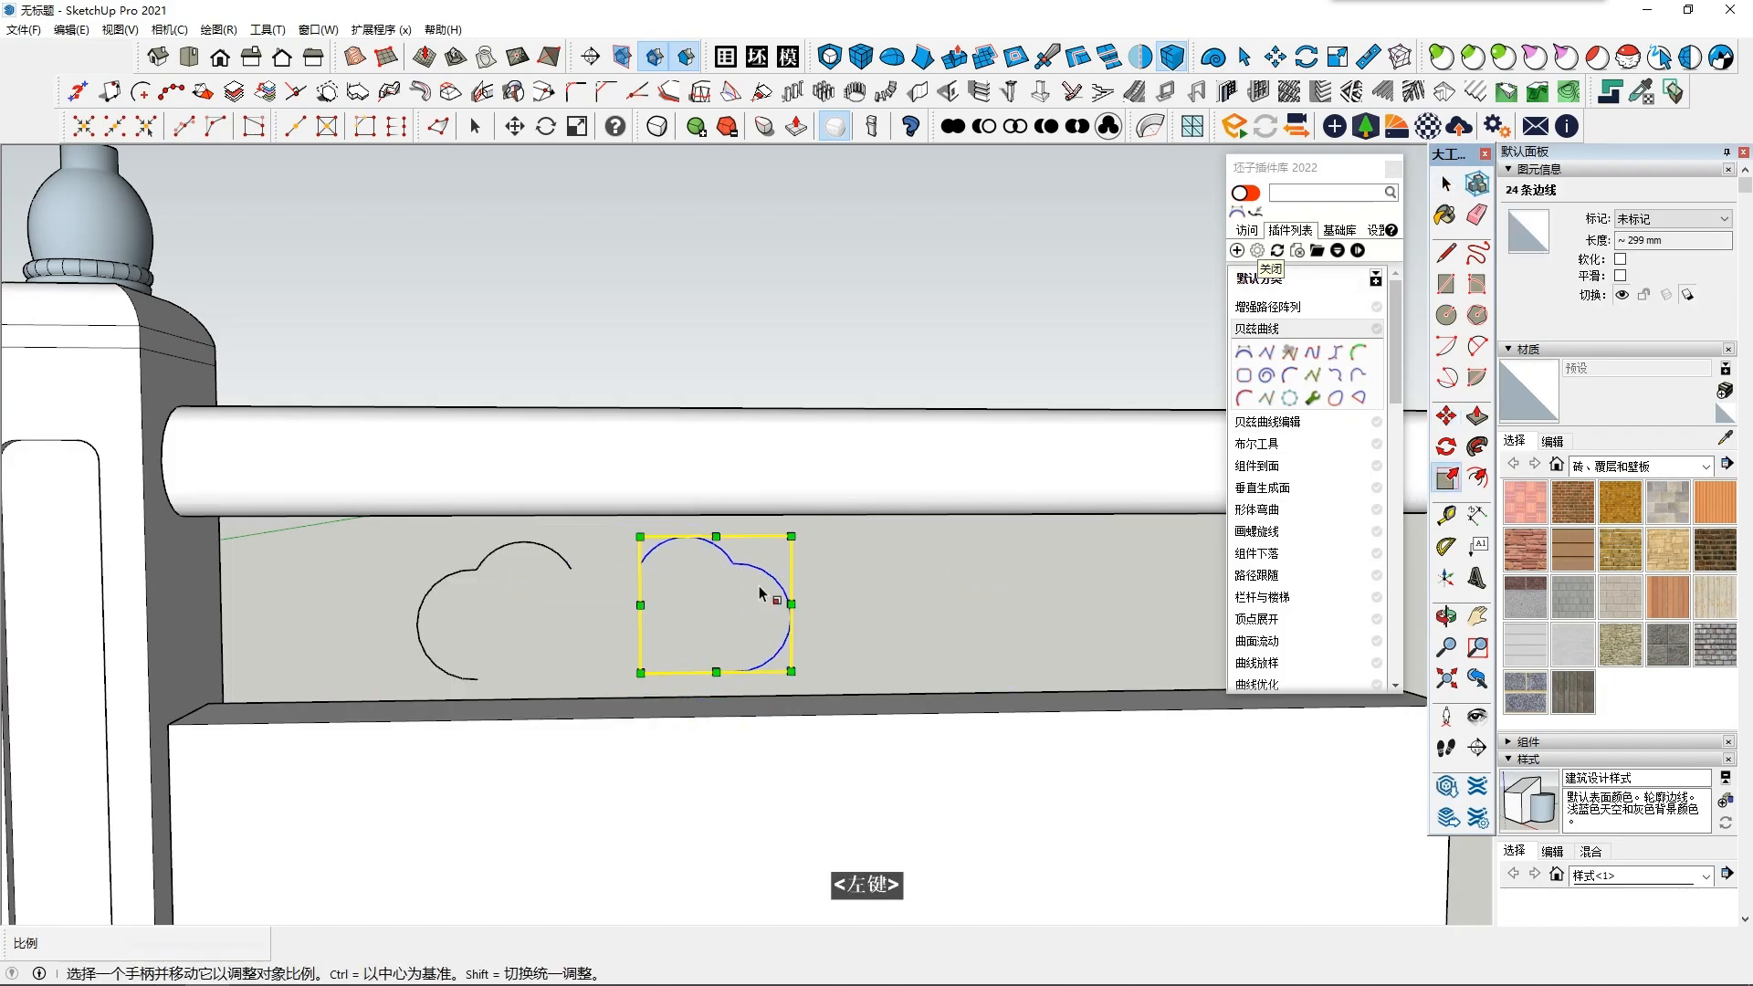
{"action": "left_click", "coordinate": [1447, 417]}
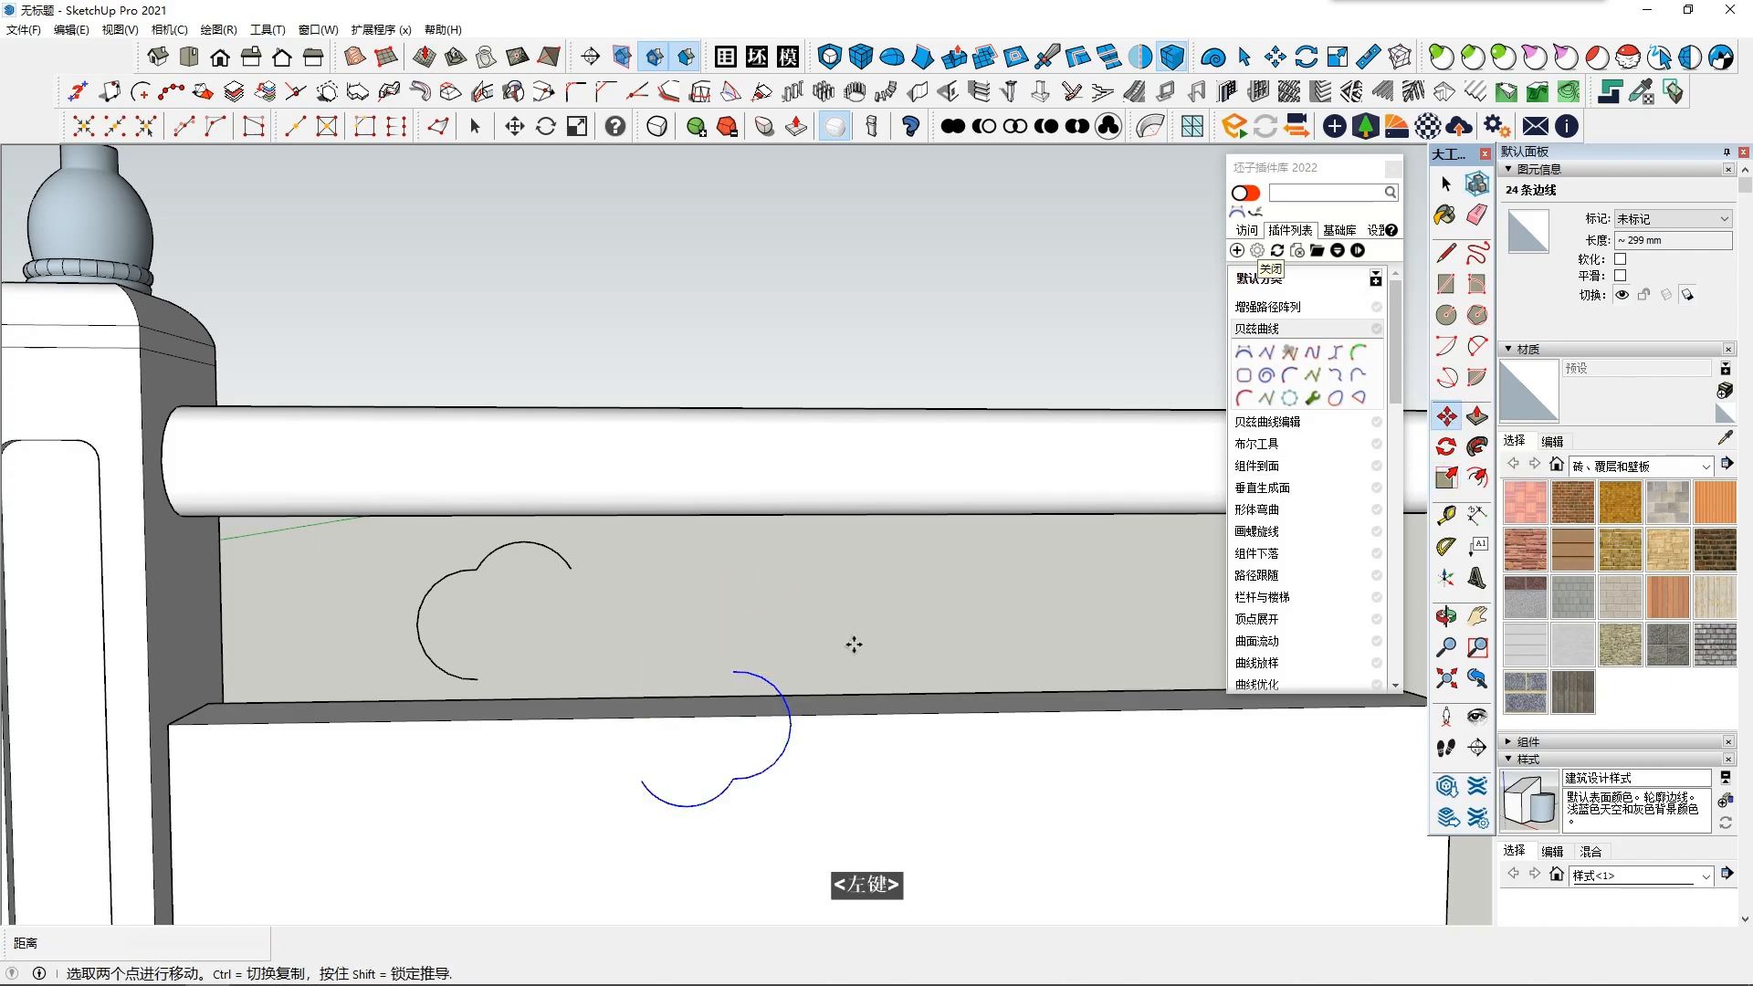
{"action": "scroll", "coordinate": [763, 704], "scroll_direction": "down", "scroll_amount": 3}
{"action": "middle_click_drag", "start_coordinate": [764, 704], "coordinate": [810, 419]}
{"action": "key", "text": "space"}
{"action": "scroll", "coordinate": [810, 419], "scroll_direction": "up", "scroll_amount": 4}
{"action": "middle_click_drag", "start_coordinate": [727, 616], "coordinate": [846, 671]}
{"action": "middle_click_drag", "start_coordinate": [991, 632], "coordinate": [849, 659], "text": "shift"}
{"action": "scroll", "coordinate": [880, 661], "scroll_direction": "down", "scroll_amount": 2}
Step: Try to turn the closed four-lobed outline into a face
{"action": "left_click", "coordinate": [1447, 253]}
{"action": "scroll", "coordinate": [984, 566], "scroll_direction": "up", "scroll_amount": 3}
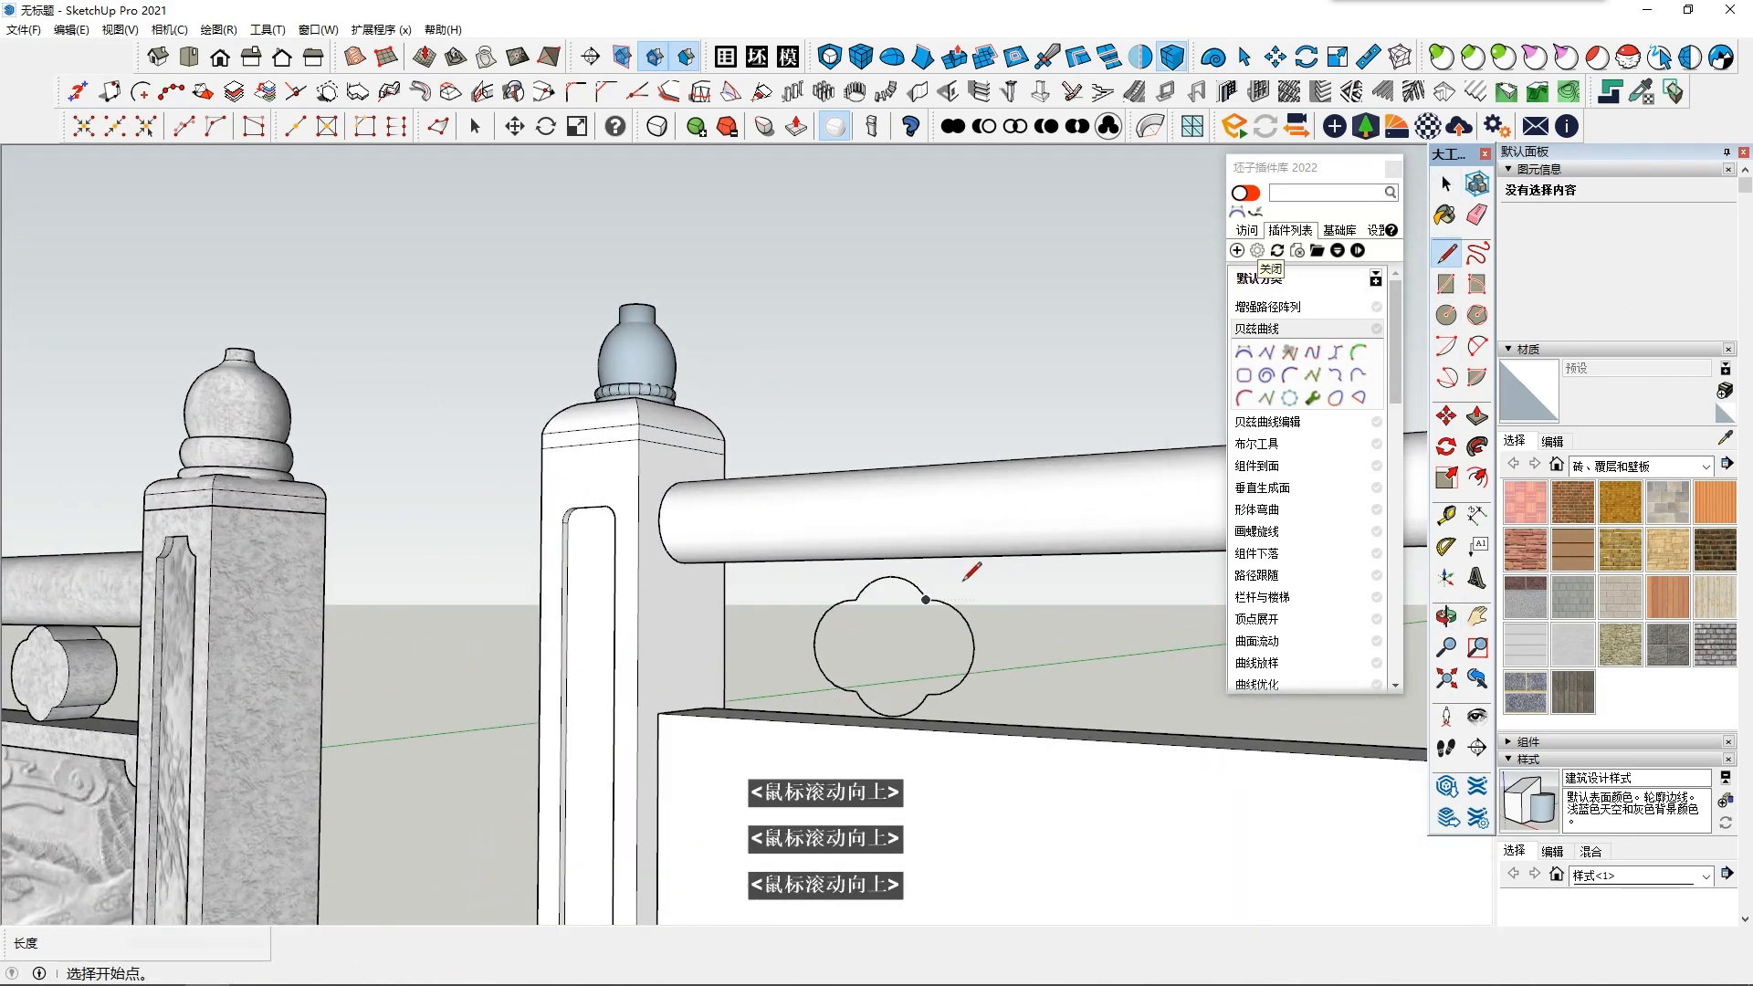
{"action": "triple_click", "coordinate": [953, 608]}
{"action": "scroll", "coordinate": [1333, 520], "scroll_direction": "down", "scroll_amount": 3}
{"action": "left_click", "coordinate": [1335, 402]}
{"action": "left_click", "coordinate": [1041, 625]}
{"action": "key", "text": "ctrl+z"}
Step: Select the entire four-lobed outline and generate a face from it with the pizitools plugin
{"action": "triple_click", "coordinate": [973, 632]}
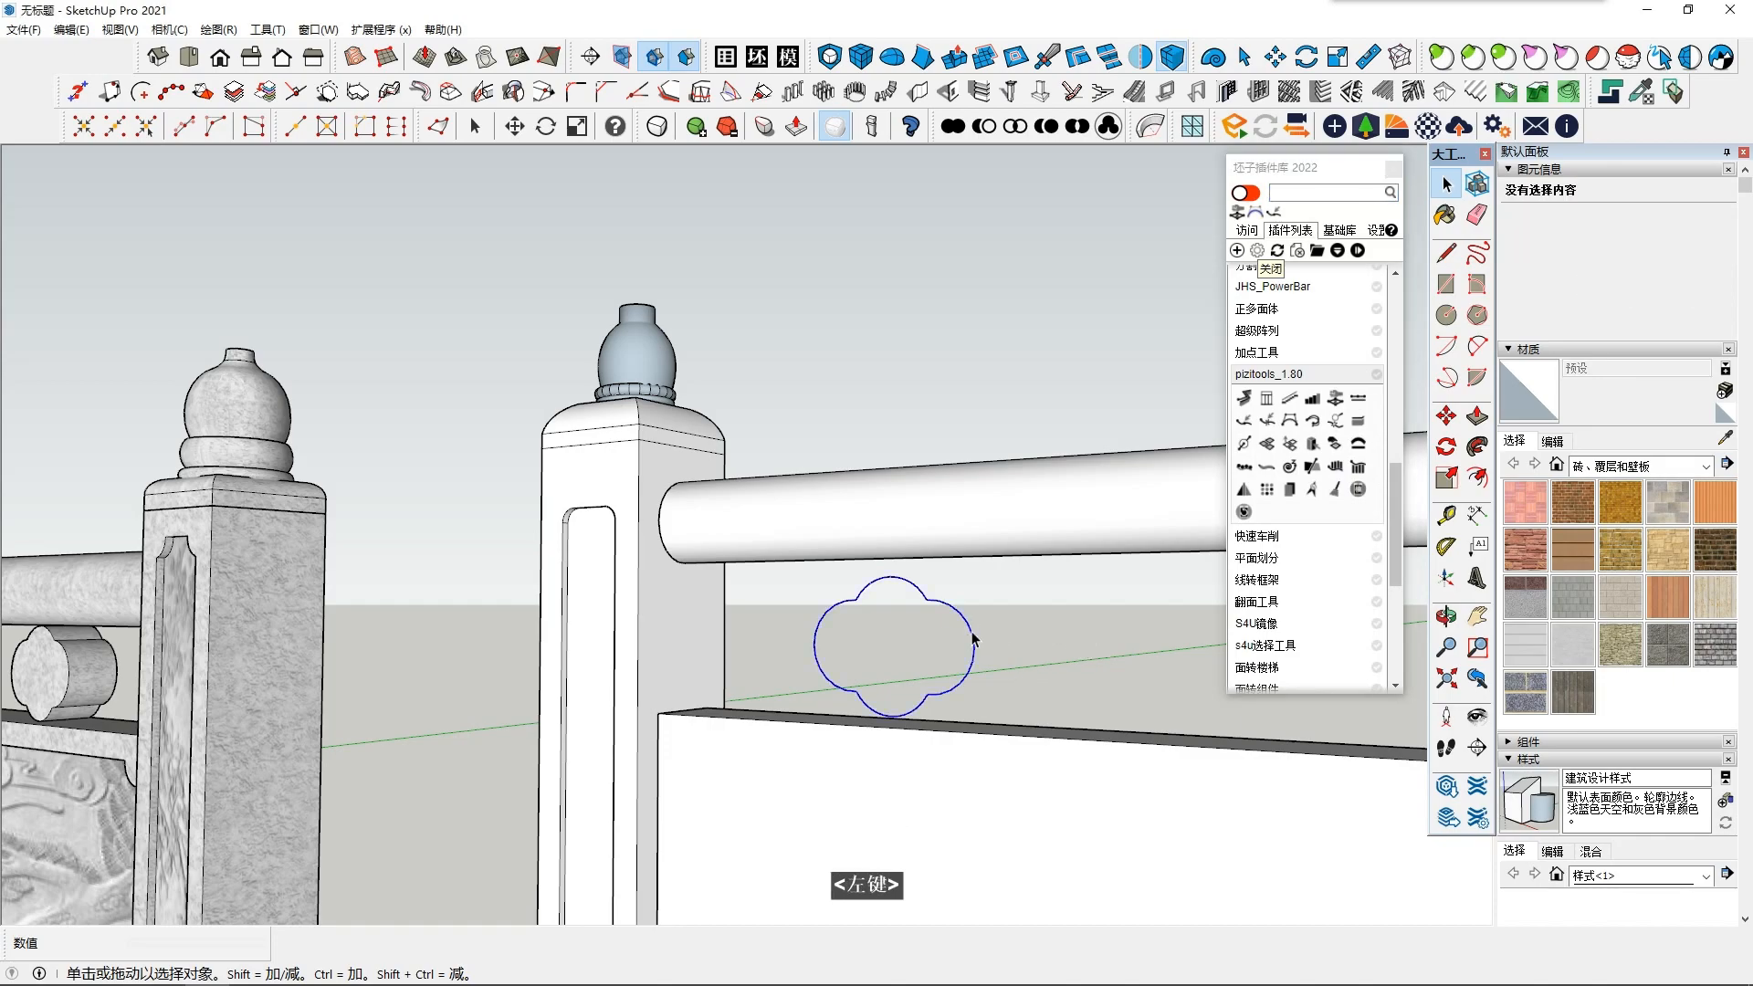
{"action": "middle_click_drag", "start_coordinate": [972, 639], "coordinate": [1000, 630]}
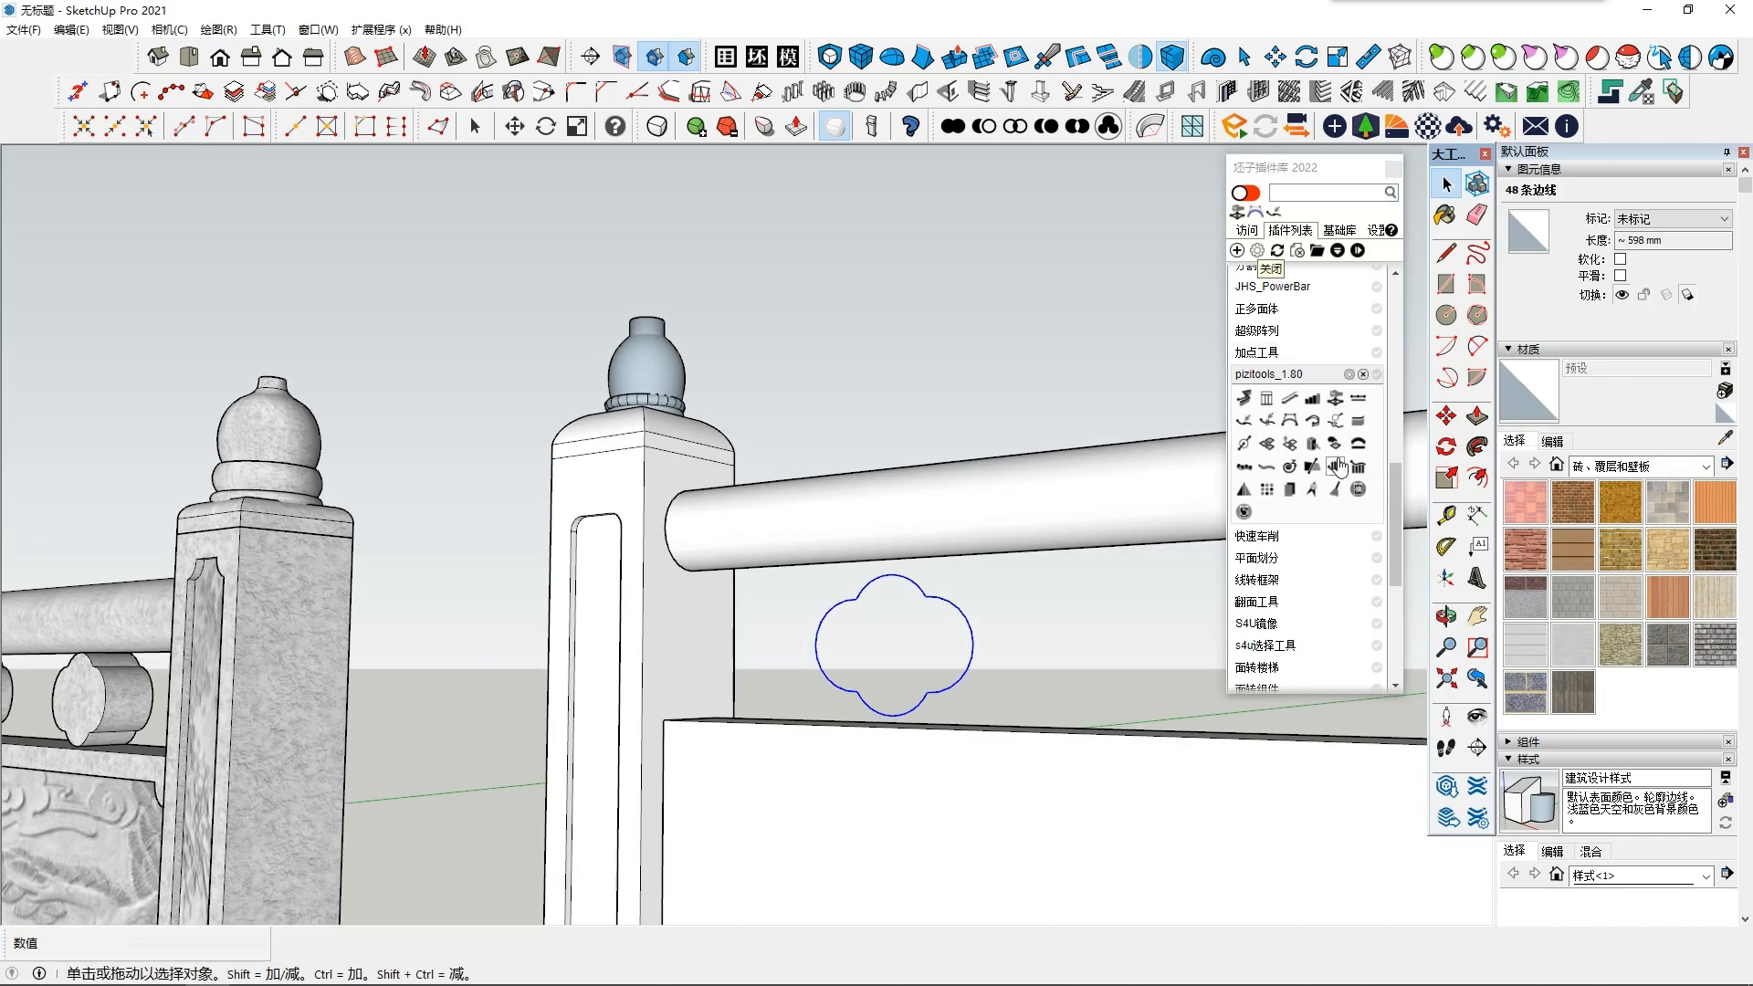
{"action": "left_click", "coordinate": [1337, 443]}
Step: Scale the lobed face about its centre to fit the gap between the handrail and the infill panel
{"action": "scroll", "coordinate": [920, 685], "scroll_direction": "down", "scroll_amount": 4}
{"action": "middle_click_drag", "start_coordinate": [928, 697], "coordinate": [836, 602]}
{"action": "left_click", "coordinate": [854, 696]}
{"action": "left_click", "coordinate": [847, 696]}
{"action": "key", "text": "s"}
{"action": "scroll", "coordinate": [837, 696], "scroll_direction": "up", "scroll_amount": 1}
{"action": "left_click_drag", "start_coordinate": [800, 650], "coordinate": [787, 638], "text": "ctrl"}
{"action": "scroll", "coordinate": [858, 694], "scroll_direction": "up", "scroll_amount": 1}
{"action": "middle_click_drag", "start_coordinate": [972, 658], "coordinate": [902, 745]}
{"action": "key", "text": "space"}
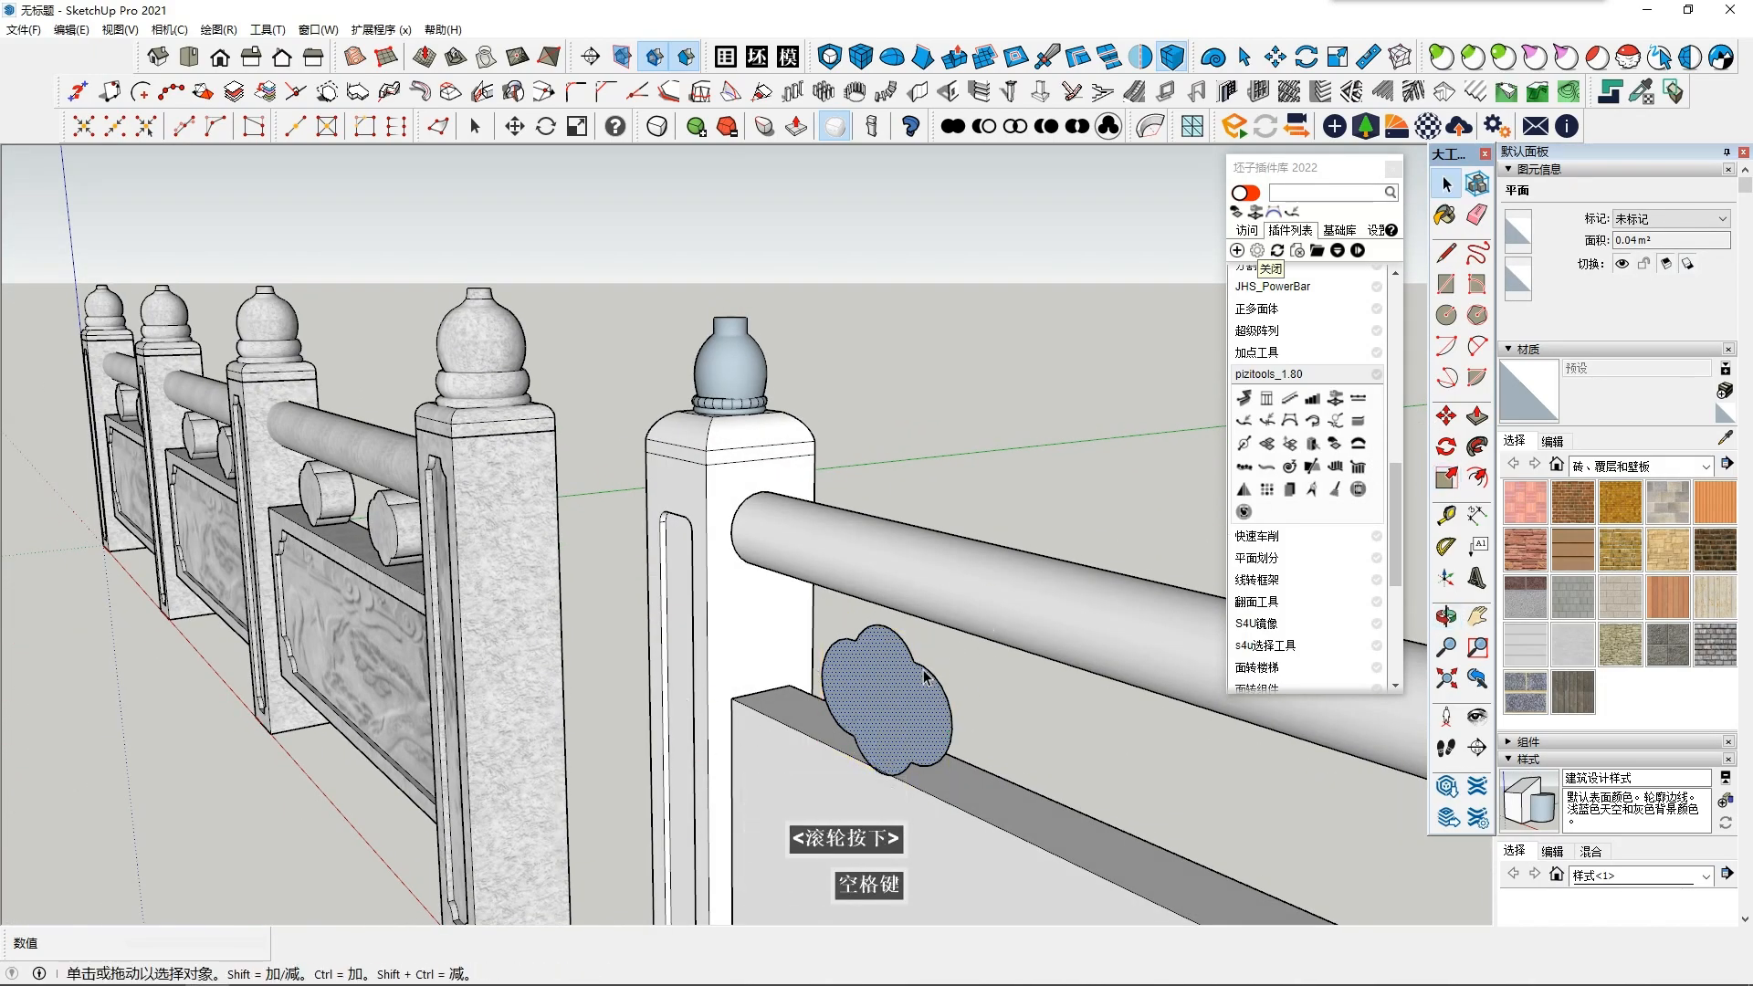
Step: Position the lobed face across the infill panel's top and Push/Pull it into a solid ornament
{"action": "left_click", "coordinate": [1447, 416]}
{"action": "middle_click_drag", "start_coordinate": [923, 660], "coordinate": [810, 599]}
{"action": "scroll", "coordinate": [923, 680], "scroll_direction": "up", "scroll_amount": 2}
{"action": "scroll", "coordinate": [951, 570], "scroll_direction": "down", "scroll_amount": 1}
{"action": "left_click", "coordinate": [951, 571]}
{"action": "middle_click_drag", "start_coordinate": [900, 539], "coordinate": [1396, 540]}
{"action": "left_click", "coordinate": [898, 614]}
{"action": "left_click", "coordinate": [873, 662]}
{"action": "middle_click_drag", "start_coordinate": [873, 662], "coordinate": [1324, 584]}
{"action": "left_click", "coordinate": [959, 546]}
{"action": "key", "text": "space"}
Step: Select the entire lobed solid and make it a component
{"action": "triple_click", "coordinate": [943, 681]}
{"action": "middle_click_drag", "start_coordinate": [943, 681], "coordinate": [1032, 681]}
{"action": "right_click", "coordinate": [916, 682]}
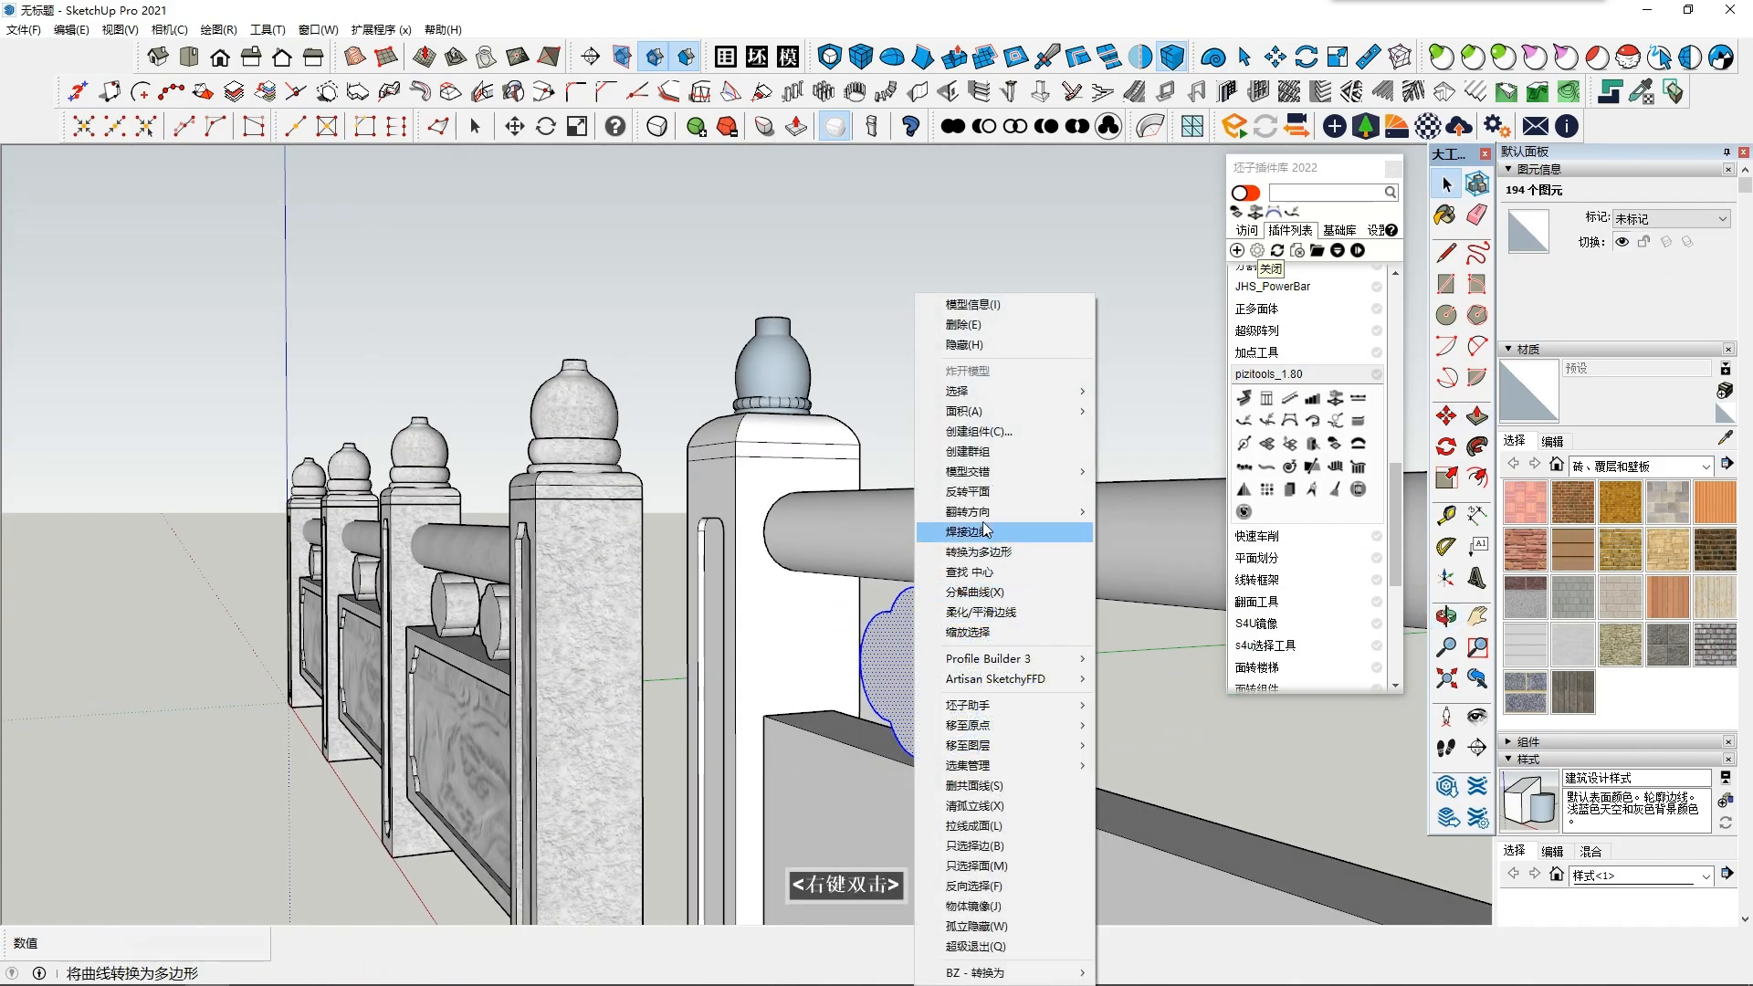
{"action": "left_click", "coordinate": [997, 436]}
{"action": "left_click", "coordinate": [996, 754]}
{"action": "middle_click_drag", "start_coordinate": [986, 760], "coordinate": [1334, 589]}
{"action": "scroll", "coordinate": [1340, 588], "scroll_direction": "down", "scroll_amount": 2}
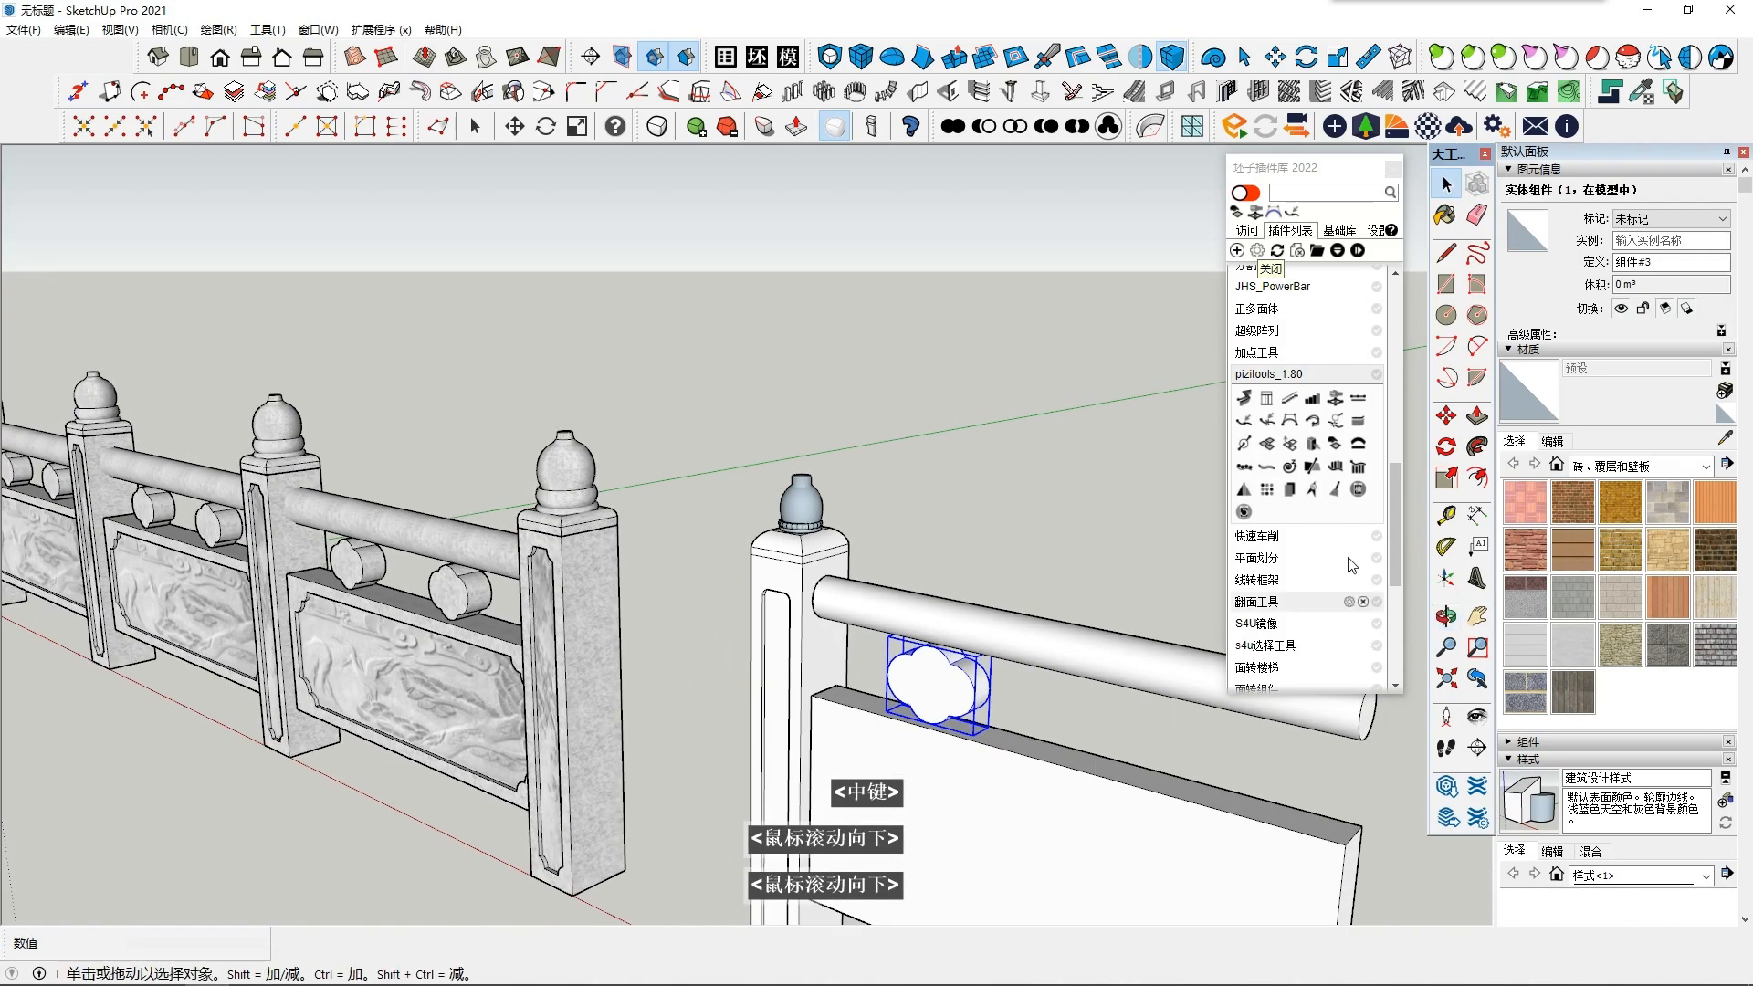
Step: Copy the lobed ornament along the infill panel to place a second one beneath the handrail
{"action": "left_click", "coordinate": [941, 694], "text": "ctrl"}
{"action": "left_click", "coordinate": [1187, 756]}
{"action": "scroll", "coordinate": [1187, 756], "scroll_direction": "down", "scroll_amount": 1}
{"action": "middle_click_drag", "start_coordinate": [1188, 756], "coordinate": [846, 689]}
{"action": "scroll", "coordinate": [913, 631], "scroll_direction": "down", "scroll_amount": 1}
{"action": "key", "text": "space"}
Step: Open the reference balustrade down to its end post and copy the carved inset from the post's front
{"action": "scroll", "coordinate": [861, 676], "scroll_direction": "down", "scroll_amount": 1}
{"action": "scroll", "coordinate": [673, 673], "scroll_direction": "up", "scroll_amount": 2}
{"action": "left_click", "coordinate": [673, 673]}
{"action": "scroll", "coordinate": [749, 671], "scroll_direction": "down", "scroll_amount": 2}
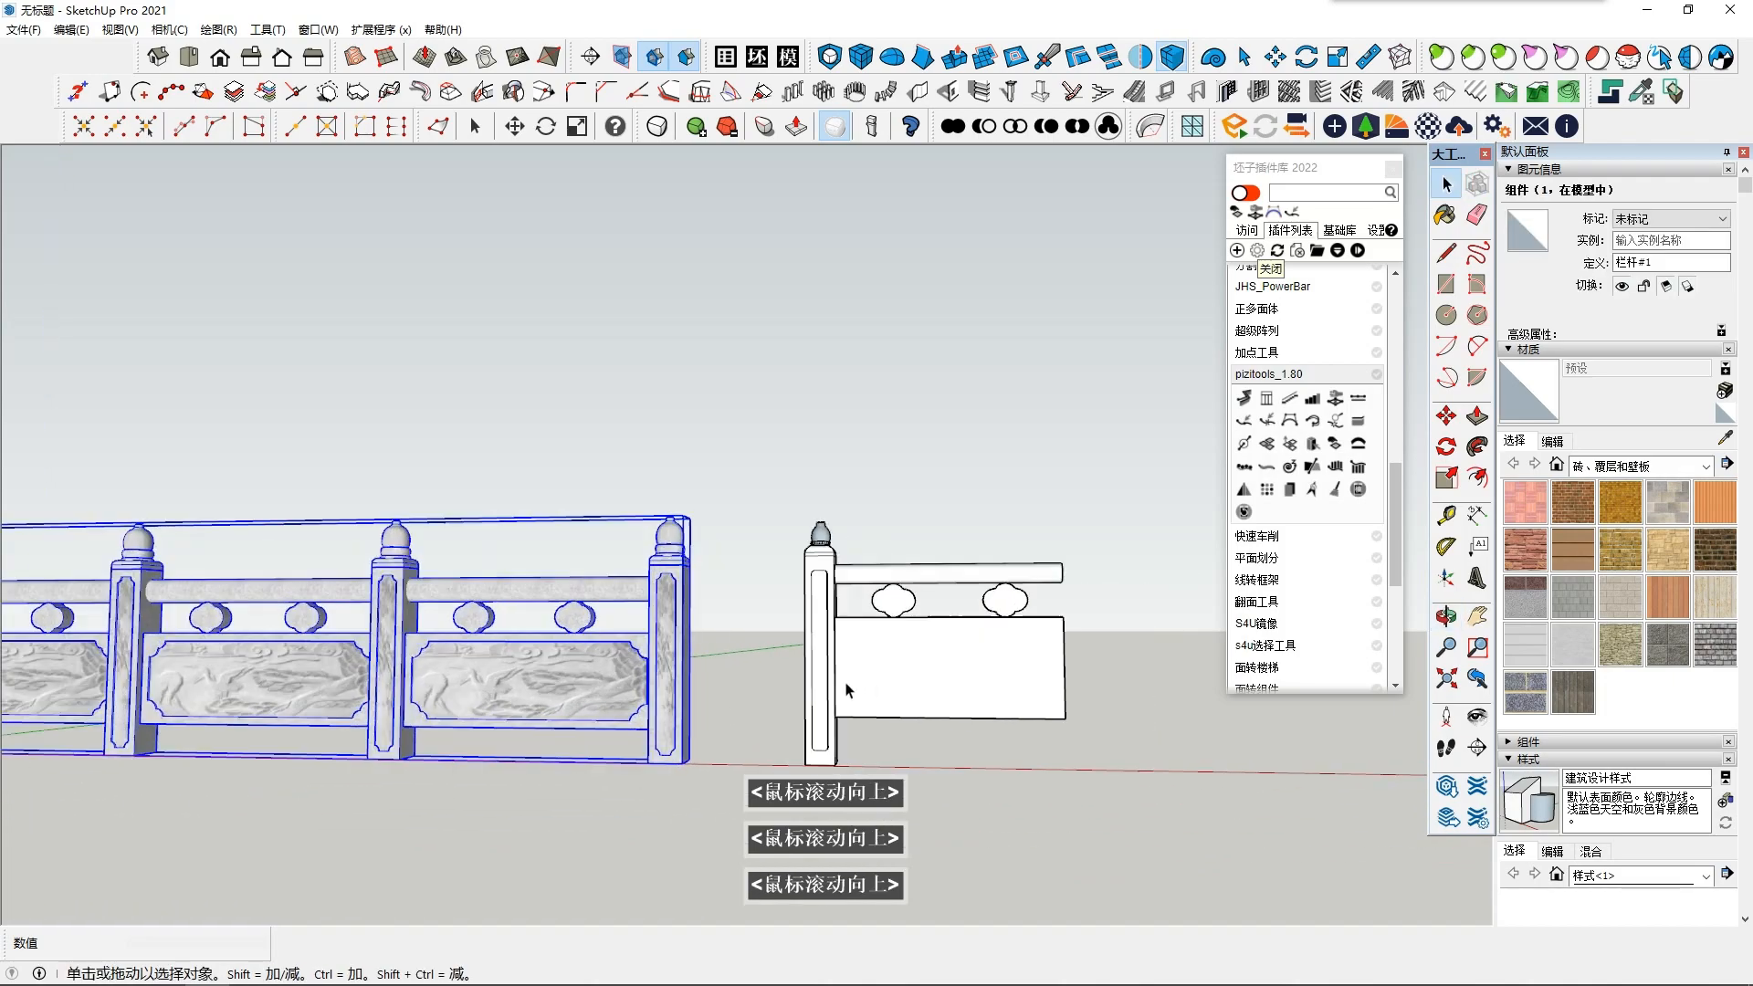
{"action": "scroll", "coordinate": [713, 666], "scroll_direction": "up", "scroll_amount": 3}
{"action": "scroll", "coordinate": [677, 654], "scroll_direction": "up", "scroll_amount": 3}
{"action": "double_click", "coordinate": [677, 650]}
{"action": "scroll", "coordinate": [429, 630], "scroll_direction": "up", "scroll_amount": 2}
{"action": "left_click", "coordinate": [776, 626]}
{"action": "scroll", "coordinate": [776, 627], "scroll_direction": "down", "scroll_amount": 2}
{"action": "double_click", "coordinate": [787, 627]}
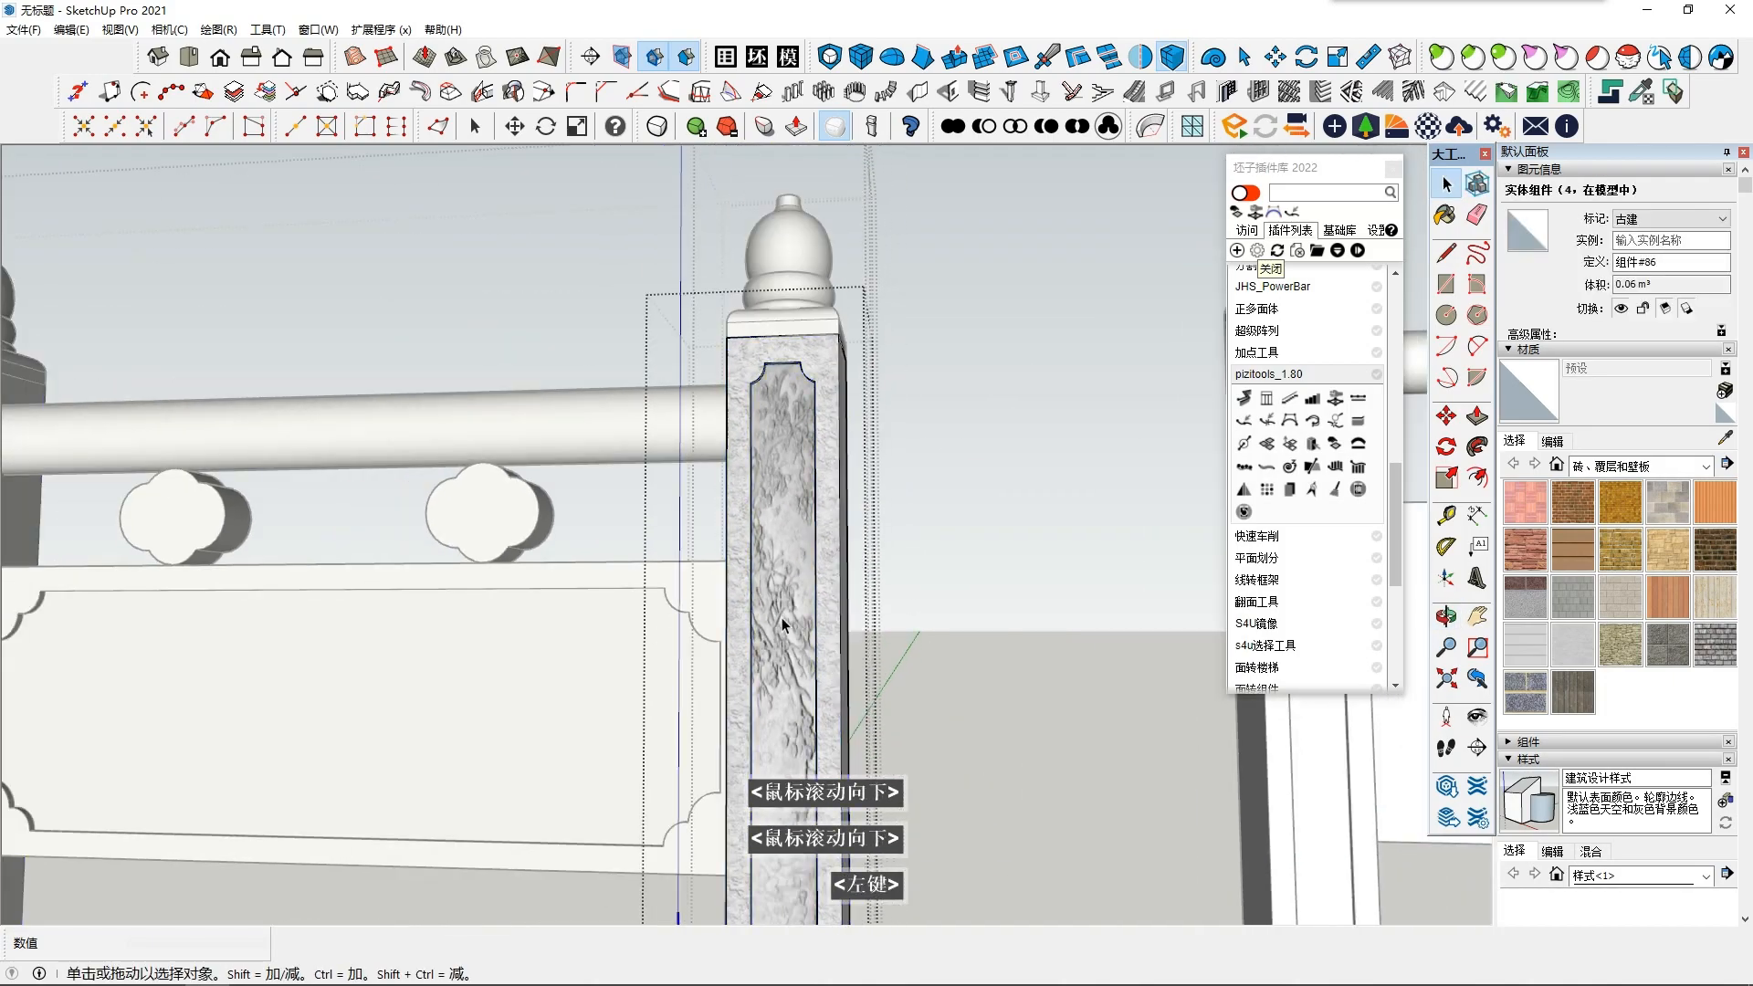
{"action": "left_click", "coordinate": [781, 621]}
Step: Paste the carved inset beside the new post and move it onto the post's front recess
{"action": "scroll", "coordinate": [1028, 743], "scroll_direction": "down", "scroll_amount": 3}
{"action": "middle_click_drag", "start_coordinate": [1029, 742], "coordinate": [886, 714], "text": "shift"}
{"action": "key", "text": "ctrl+v"}
{"action": "middle_click_drag", "start_coordinate": [1005, 800], "coordinate": [916, 767], "text": "shift"}
{"action": "left_click", "coordinate": [1020, 856]}
{"action": "scroll", "coordinate": [1053, 660], "scroll_direction": "up", "scroll_amount": 3}
{"action": "left_click", "coordinate": [1019, 497]}
{"action": "key", "text": "shift+F6"}
{"action": "scroll", "coordinate": [850, 429], "scroll_direction": "up", "scroll_amount": 3}
{"action": "left_click", "coordinate": [864, 388]}
{"action": "scroll", "coordinate": [998, 584], "scroll_direction": "down", "scroll_amount": 3}
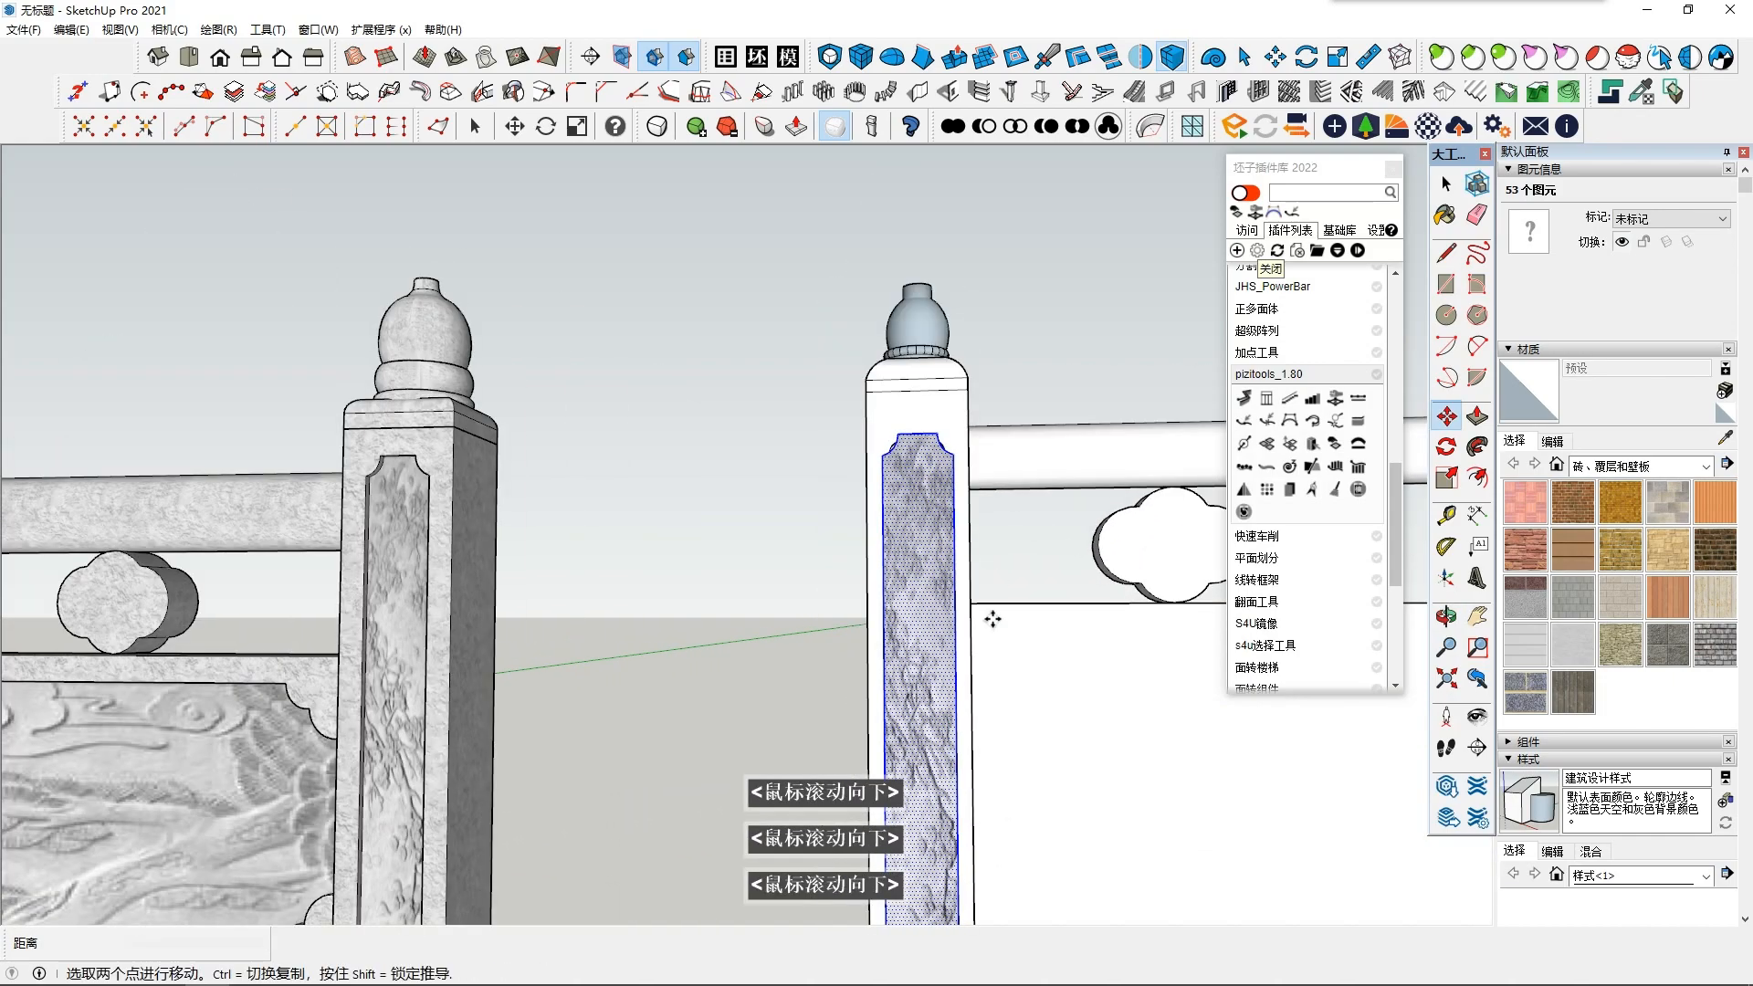
{"action": "key", "text": "space"}
Step: Open the new post for editing and paste another carved inset inside it
{"action": "middle_click_drag", "start_coordinate": [998, 583], "coordinate": [709, 791]}
{"action": "scroll", "coordinate": [710, 790], "scroll_direction": "down", "scroll_amount": 2}
{"action": "scroll", "coordinate": [767, 740], "scroll_direction": "up", "scroll_amount": 4}
{"action": "middle_click_drag", "start_coordinate": [802, 555], "coordinate": [658, 640]}
{"action": "double_click", "coordinate": [893, 566]}
{"action": "left_click", "coordinate": [928, 489], "text": "ctrl"}
{"action": "double_click", "coordinate": [927, 493]}
{"action": "key", "text": "ctrl+v"}
{"action": "scroll", "coordinate": [902, 500], "scroll_direction": "up", "scroll_amount": 3}
{"action": "left_click", "coordinate": [754, 762]}
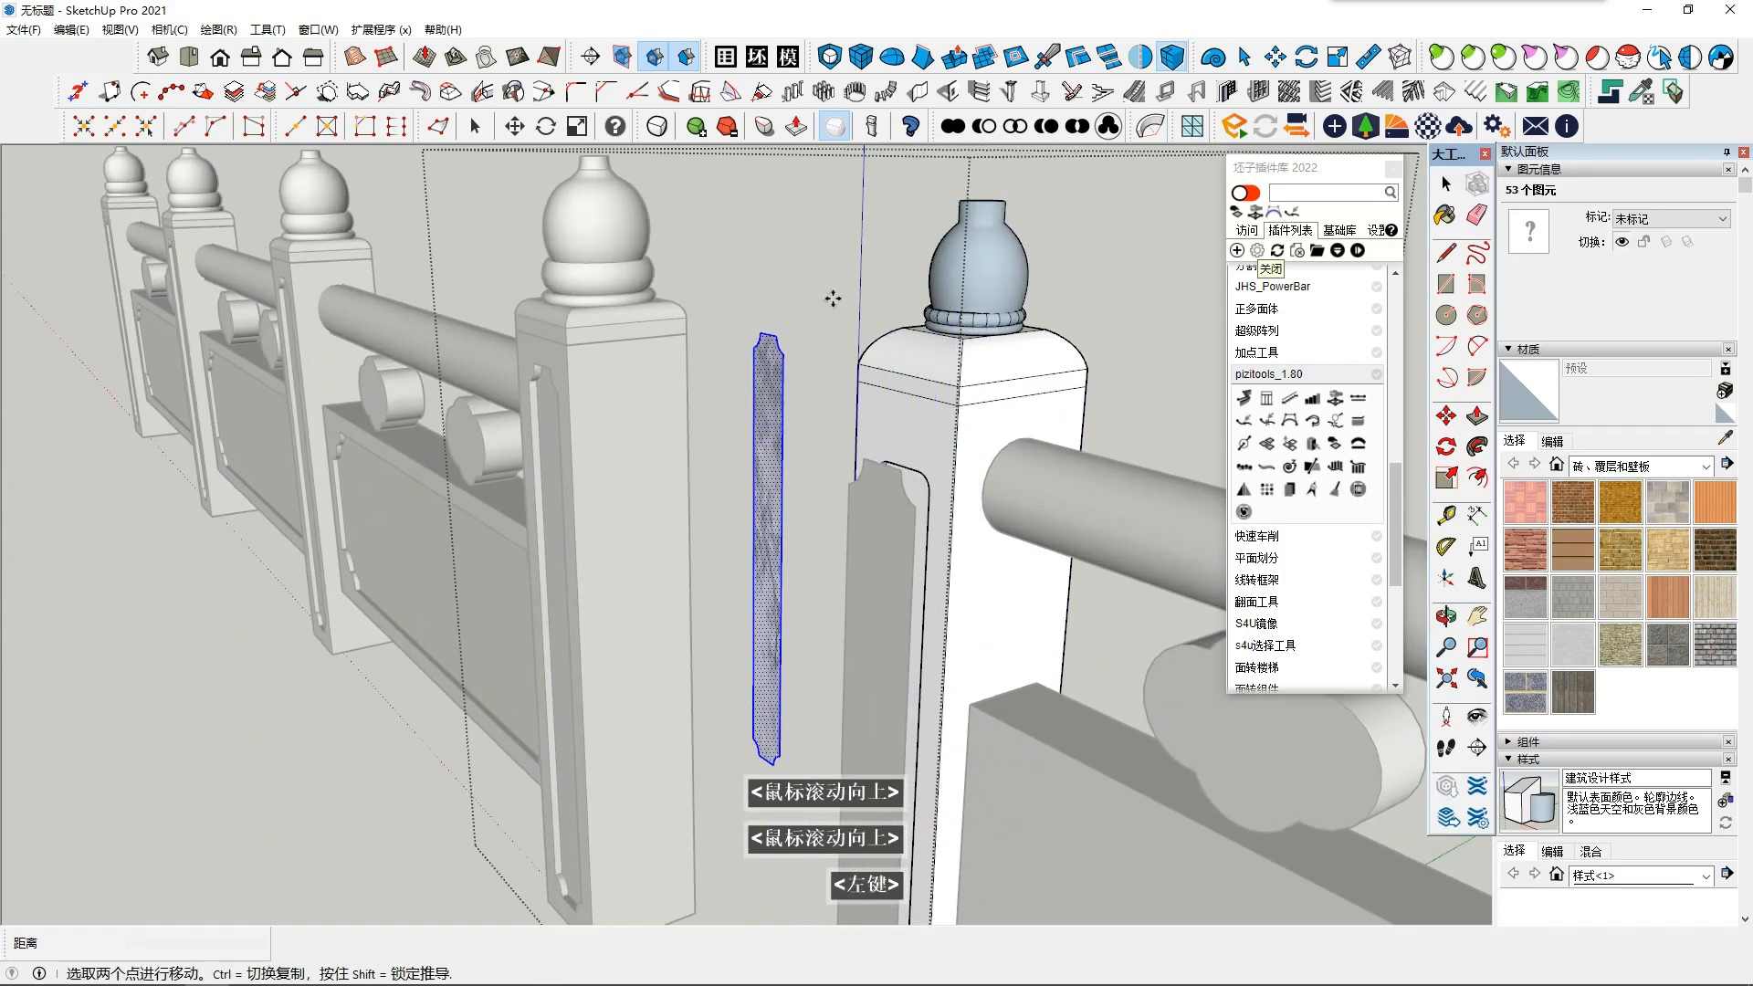
Step: Move the newly pasted inset onto the new post's recess by its upper corner and leave the post's editing
{"action": "left_click", "coordinate": [778, 337]}
{"action": "left_click", "coordinate": [902, 467]}
{"action": "key", "text": "space"}
{"action": "left_click", "coordinate": [793, 575]}
{"action": "scroll", "coordinate": [792, 585], "scroll_direction": "down", "scroll_amount": 2}
{"action": "middle_click_drag", "start_coordinate": [792, 584], "coordinate": [968, 589]}
{"action": "left_click", "coordinate": [855, 616]}
{"action": "scroll", "coordinate": [855, 617], "scroll_direction": "down", "scroll_amount": 3}
{"action": "scroll", "coordinate": [859, 608], "scroll_direction": "down", "scroll_amount": 1}
{"action": "left_click", "coordinate": [779, 611]}
Step: Open the reference balustrade for editing down to its bay and select the carved infill panel
{"action": "scroll", "coordinate": [779, 611], "scroll_direction": "up", "scroll_amount": 5}
{"action": "scroll", "coordinate": [913, 671], "scroll_direction": "down", "scroll_amount": 5}
{"action": "scroll", "coordinate": [1024, 671], "scroll_direction": "down", "scroll_amount": 2}
{"action": "middle_click_drag", "start_coordinate": [1024, 671], "coordinate": [1152, 646]}
{"action": "scroll", "coordinate": [900, 621], "scroll_direction": "up", "scroll_amount": 2}
{"action": "scroll", "coordinate": [607, 651], "scroll_direction": "up", "scroll_amount": 3}
{"action": "left_click", "coordinate": [608, 651]}
{"action": "left_click", "coordinate": [629, 637]}
{"action": "double_click", "coordinate": [709, 640]}
{"action": "left_click", "coordinate": [667, 635]}
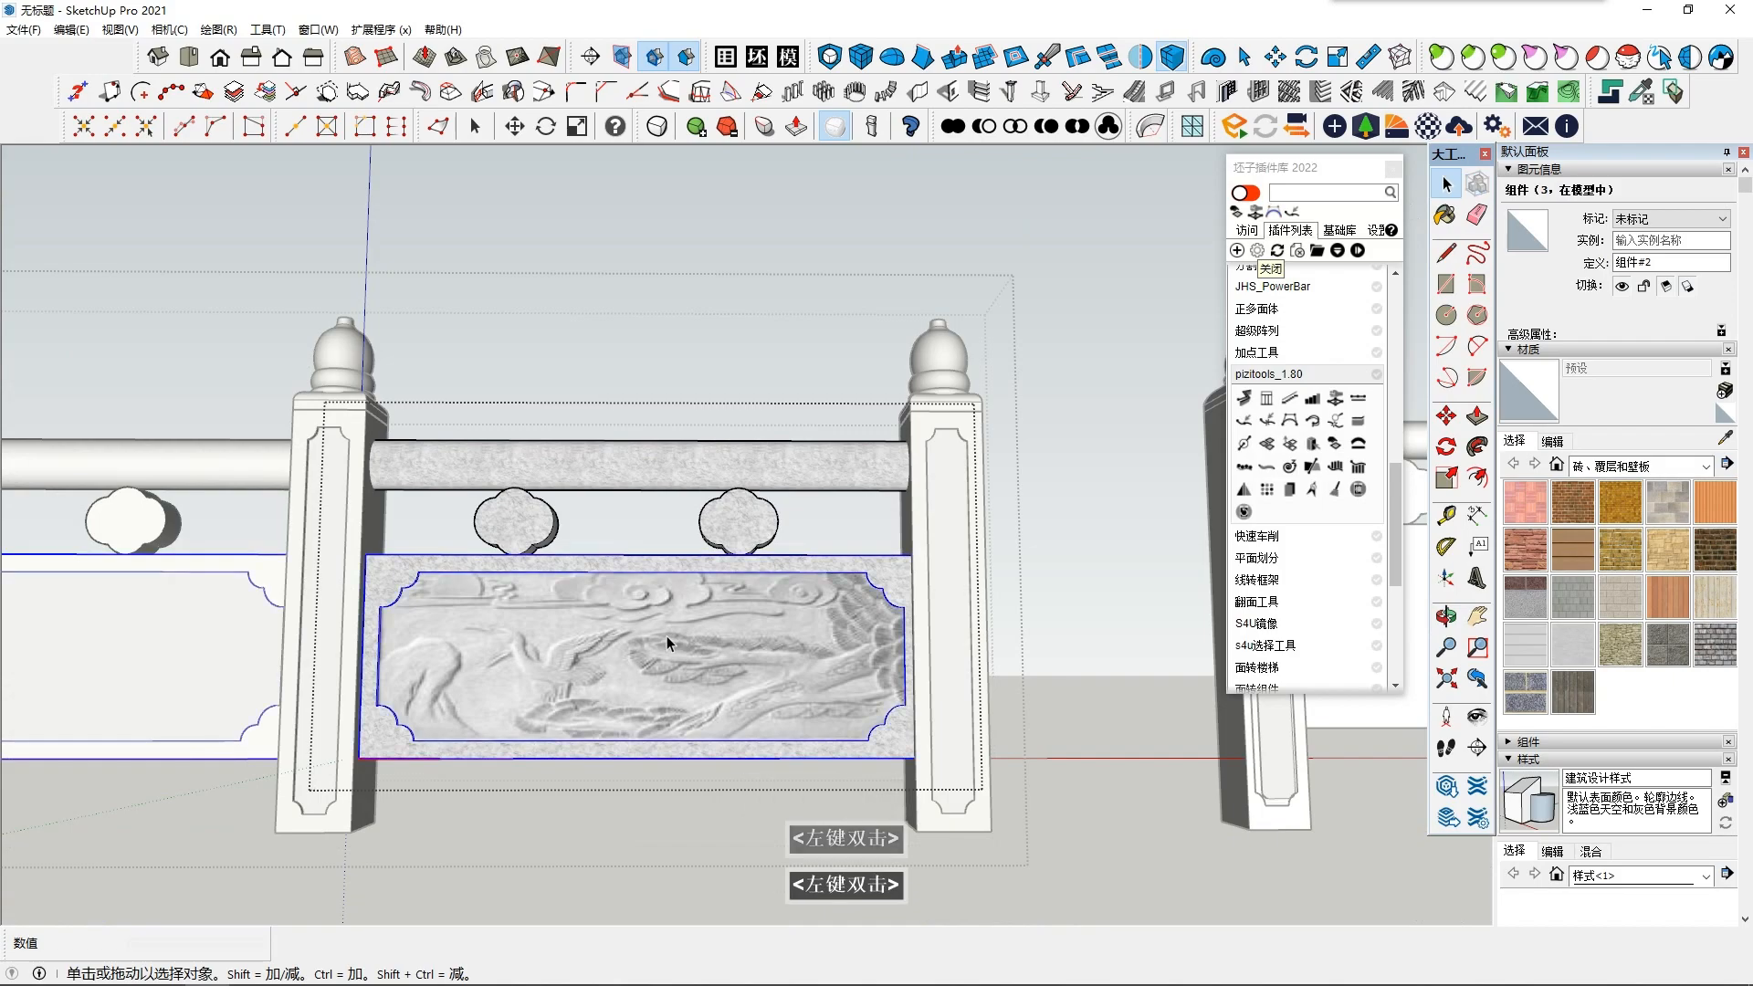
Step: Try to copy the whole carved infill panel from the reference and paste it at the lower corner of the new bay's blank panel
{"action": "scroll", "coordinate": [667, 636], "scroll_direction": "up", "scroll_amount": 1}
{"action": "double_click", "coordinate": [621, 629]}
{"action": "left_click", "coordinate": [622, 628]}
{"action": "middle_click_drag", "start_coordinate": [393, 525], "coordinate": [391, 569]}
{"action": "left_click", "coordinate": [391, 572]}
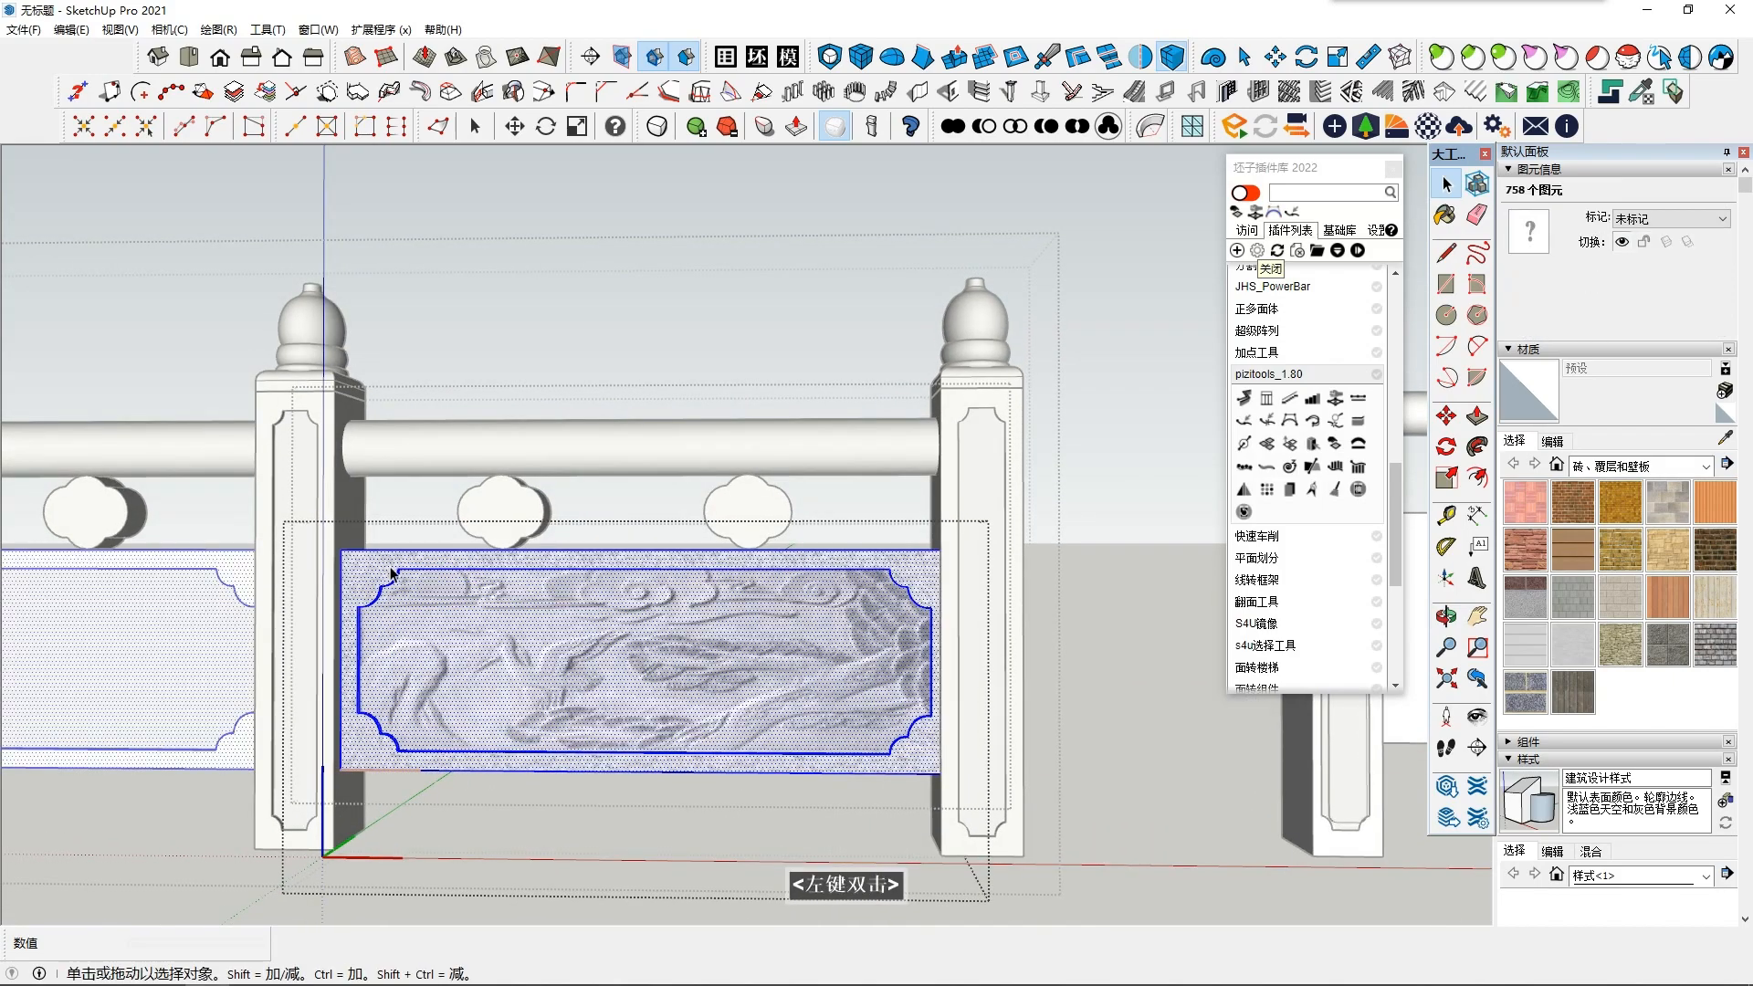
{"action": "scroll", "coordinate": [390, 572], "scroll_direction": "down", "scroll_amount": 2}
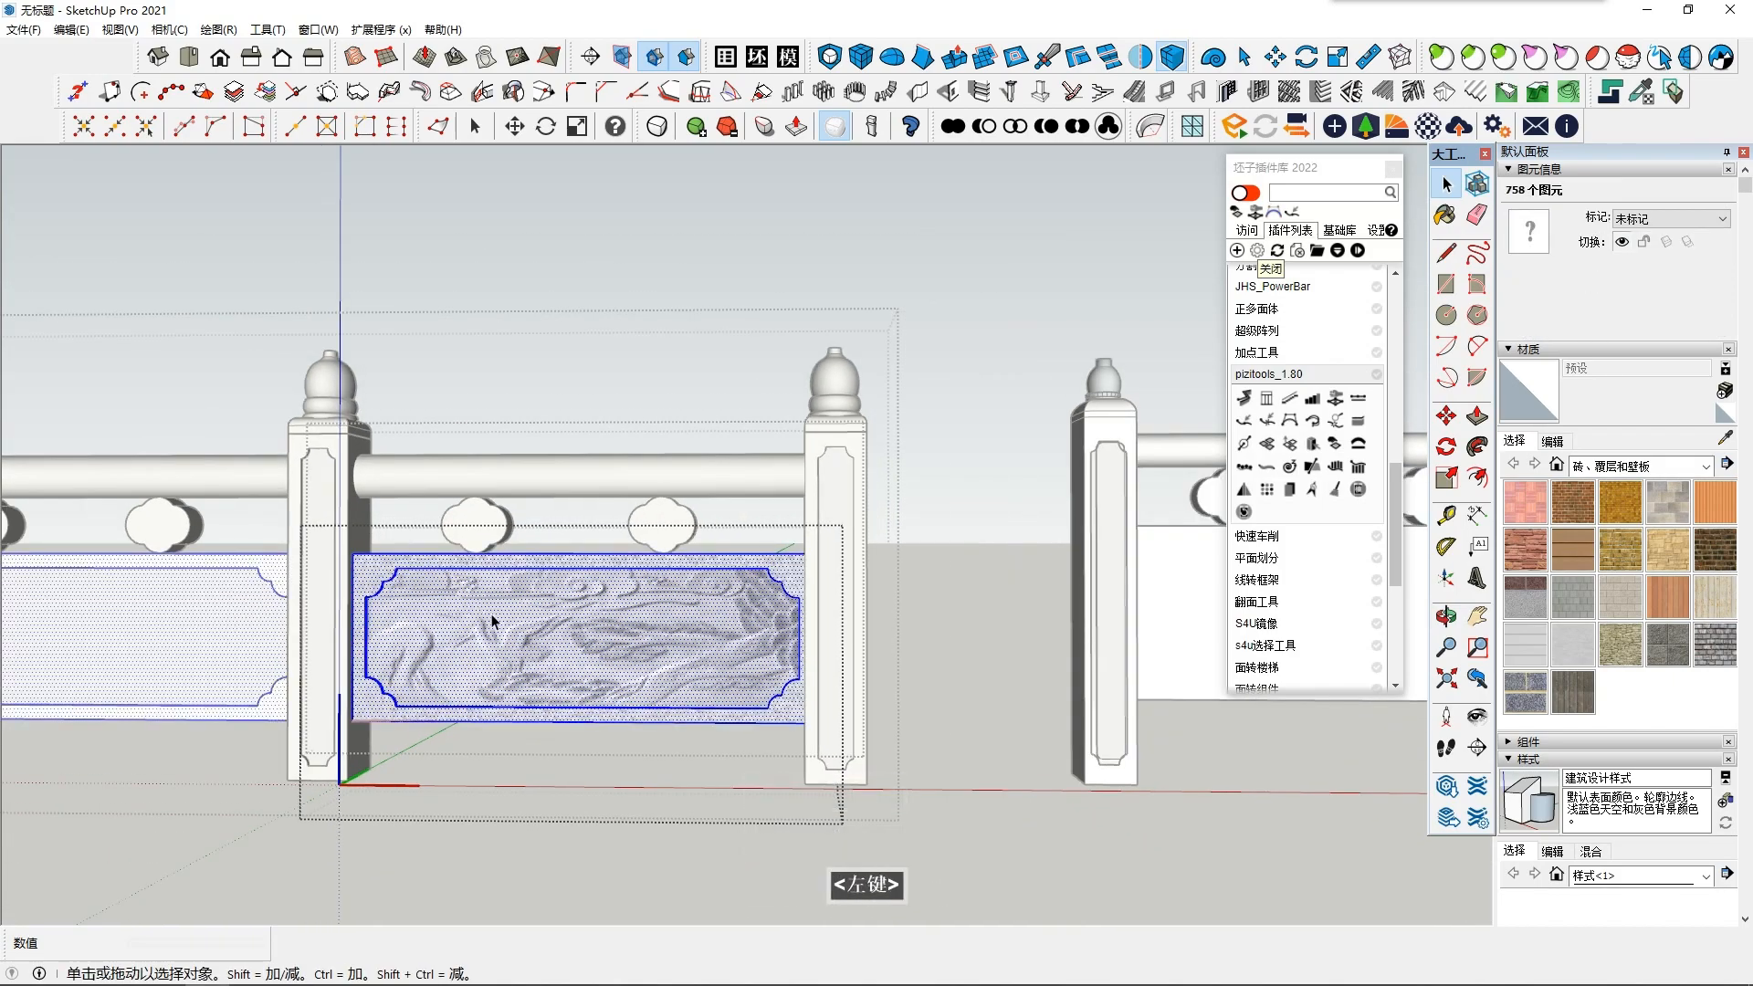
{"action": "scroll", "coordinate": [1224, 830], "scroll_direction": "down", "scroll_amount": 2}
{"action": "middle_click_drag", "start_coordinate": [1224, 831], "coordinate": [712, 730], "text": "shift"}
{"action": "key", "text": "ctrl+v"}
{"action": "scroll", "coordinate": [677, 716], "scroll_direction": "up", "scroll_amount": 3}
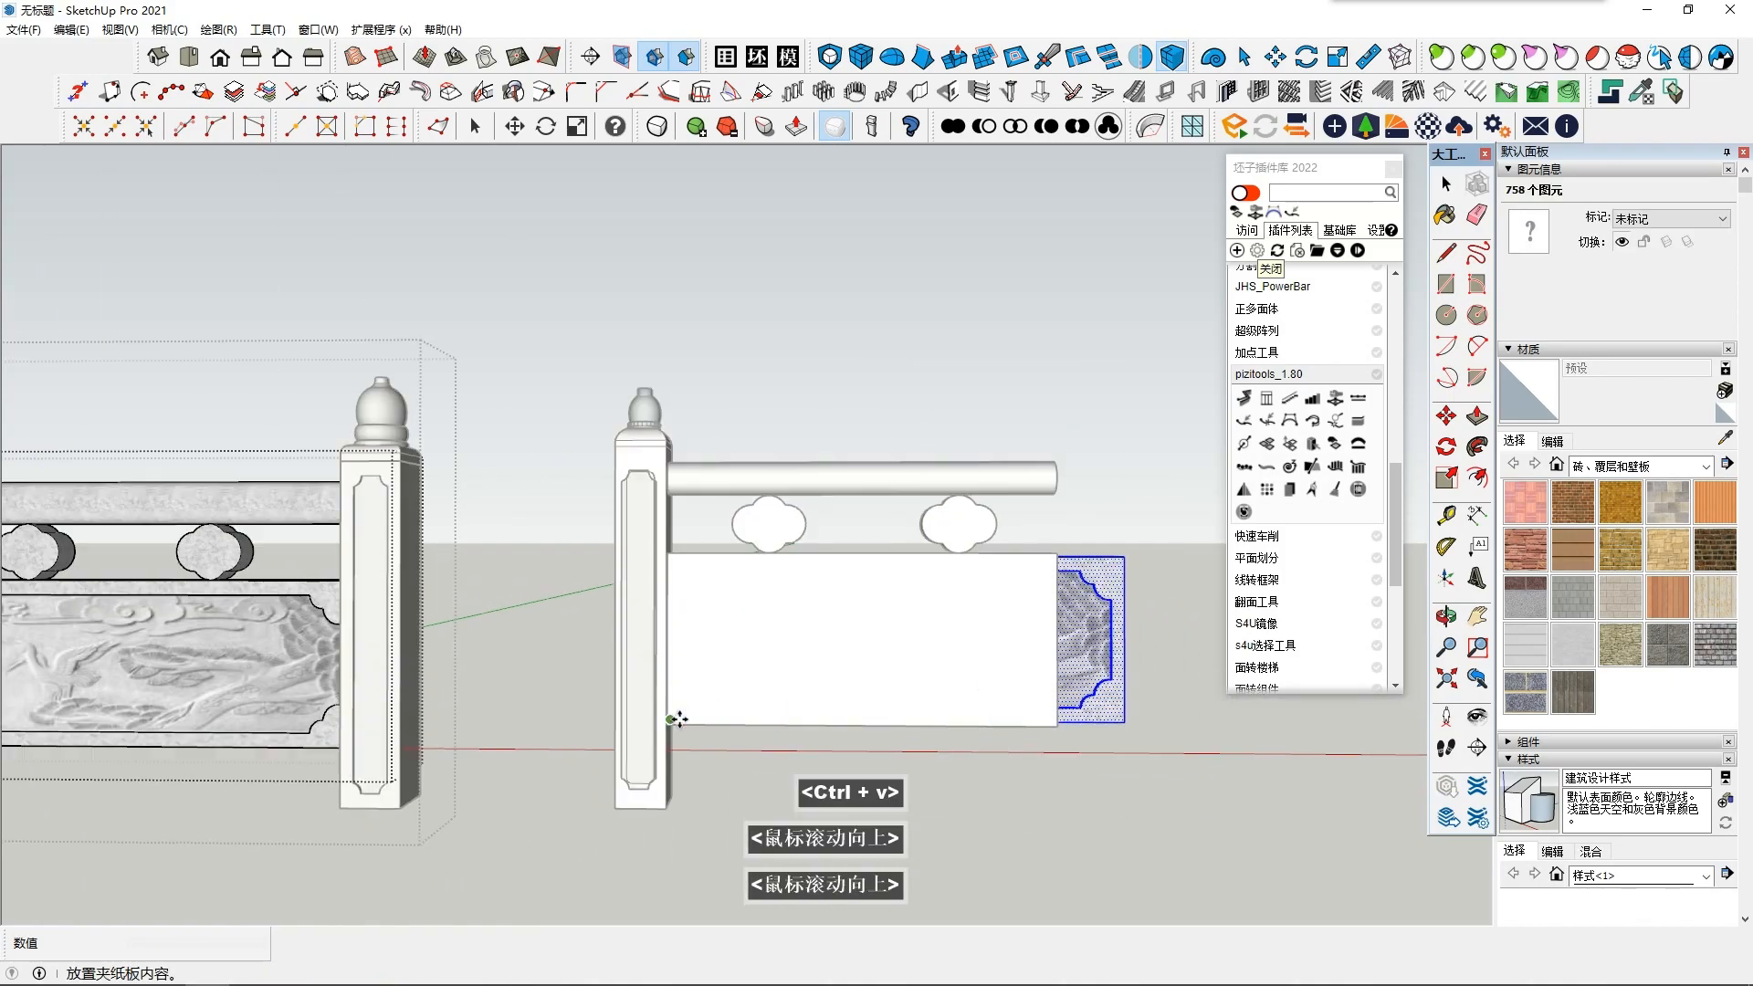
{"action": "left_click", "coordinate": [661, 723]}
{"action": "scroll", "coordinate": [908, 688], "scroll_direction": "down", "scroll_amount": 2}
{"action": "middle_click_drag", "start_coordinate": [1214, 767], "coordinate": [1111, 800]}
{"action": "key", "text": "space"}
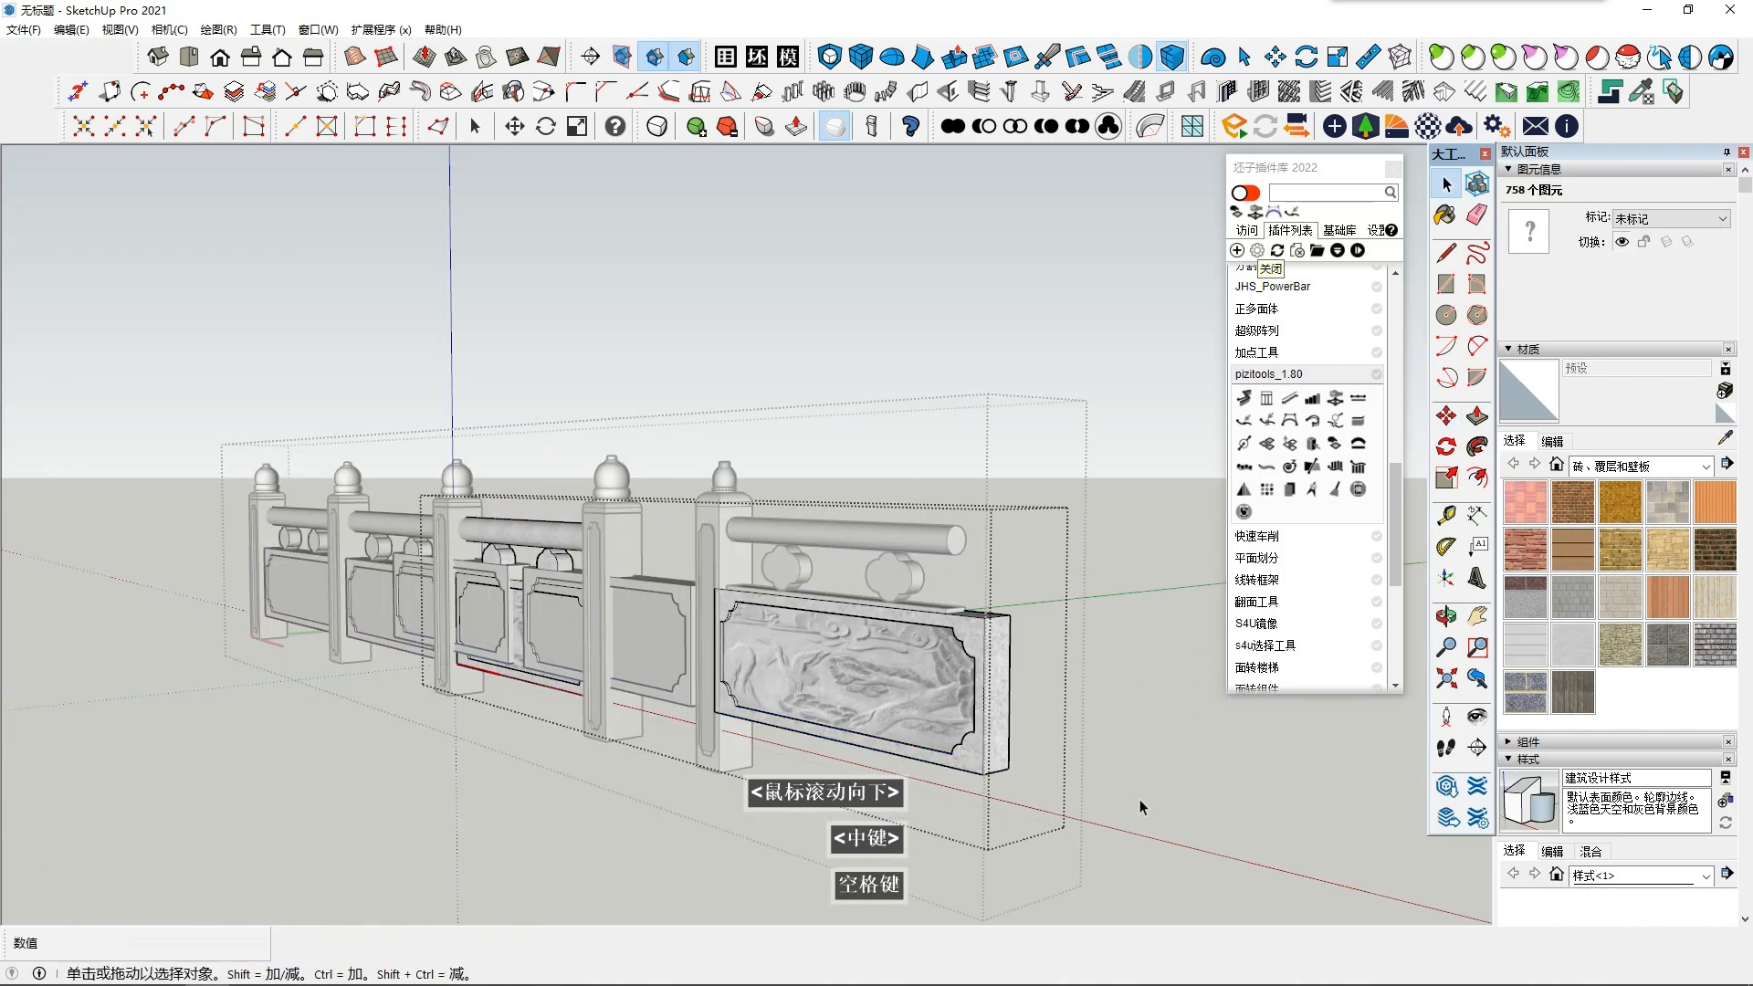
Step: Leave the reference balustrade's editing, check the pasted panel copies, and undo the paste
{"action": "left_click", "coordinate": [1111, 800]}
{"action": "scroll", "coordinate": [867, 381], "scroll_direction": "down", "scroll_amount": 2}
{"action": "middle_click_drag", "start_coordinate": [846, 592], "coordinate": [769, 439]}
{"action": "left_click", "coordinate": [867, 382]}
{"action": "scroll", "coordinate": [826, 666], "scroll_direction": "down", "scroll_amount": 4}
{"action": "double_click", "coordinate": [765, 657]}
{"action": "middle_click_drag", "start_coordinate": [703, 608], "coordinate": [689, 650], "text": "ctrl"}
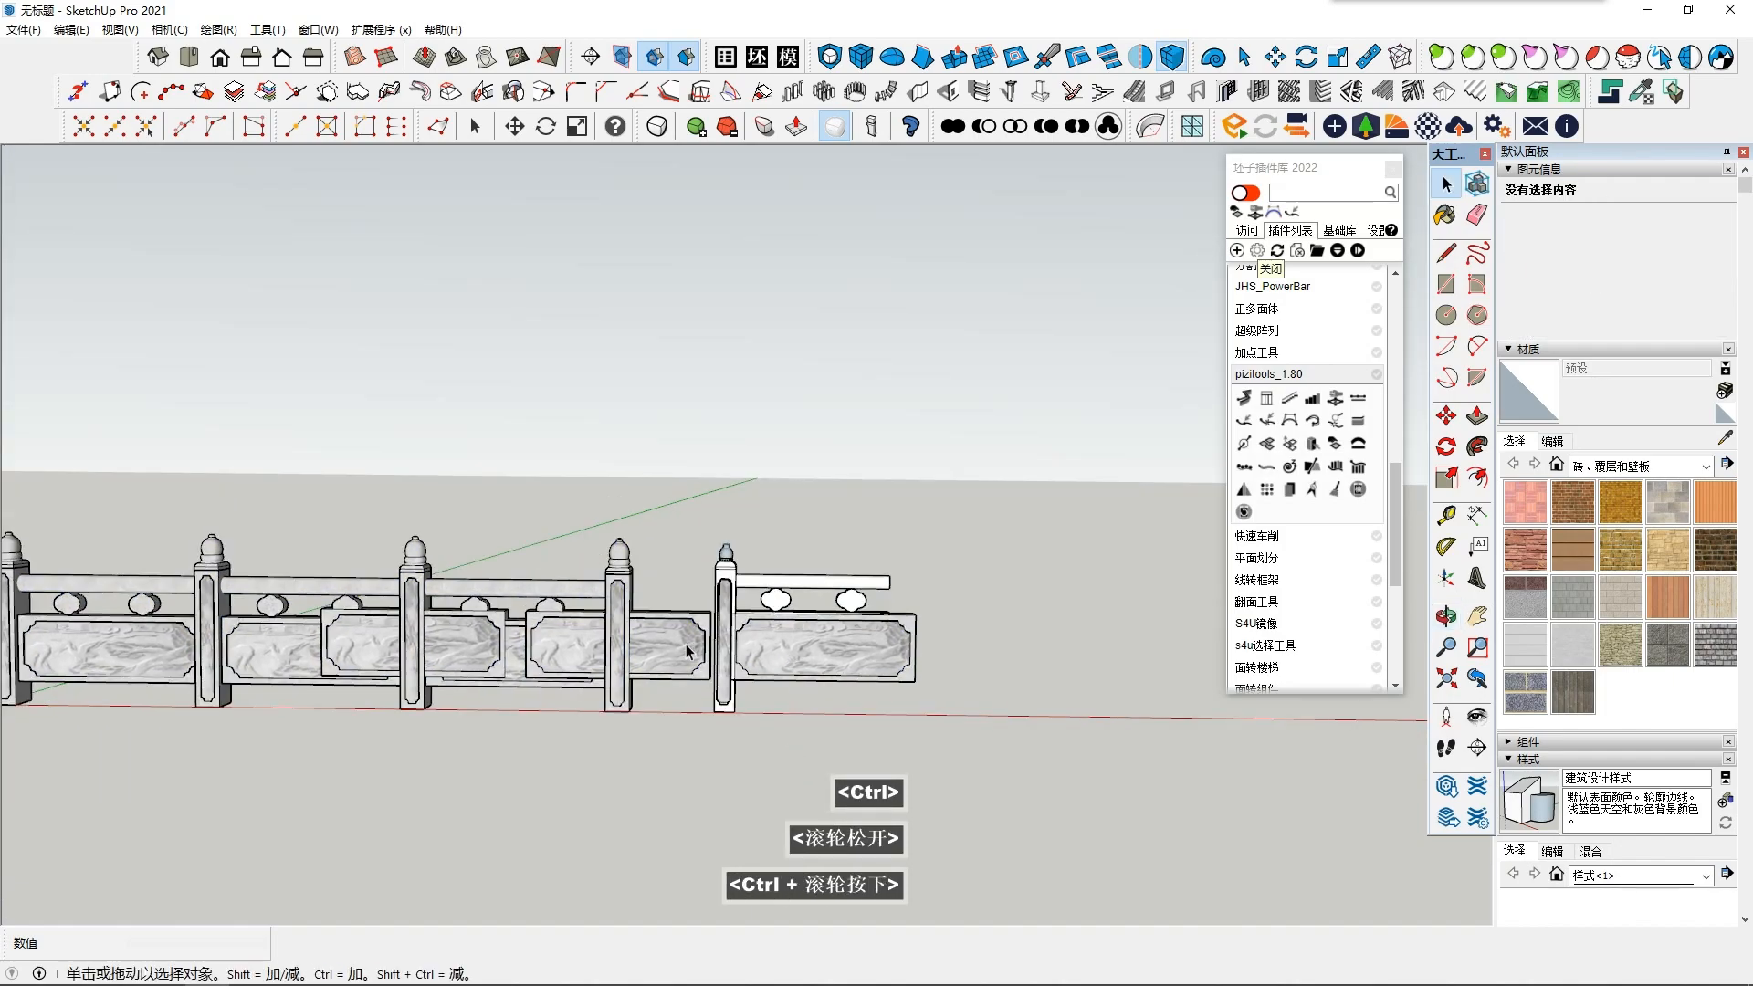
{"action": "right_click", "coordinate": [668, 646]}
{"action": "left_click", "coordinate": [740, 384]}
{"action": "double_click", "coordinate": [850, 592]}
{"action": "right_click", "coordinate": [669, 646]}
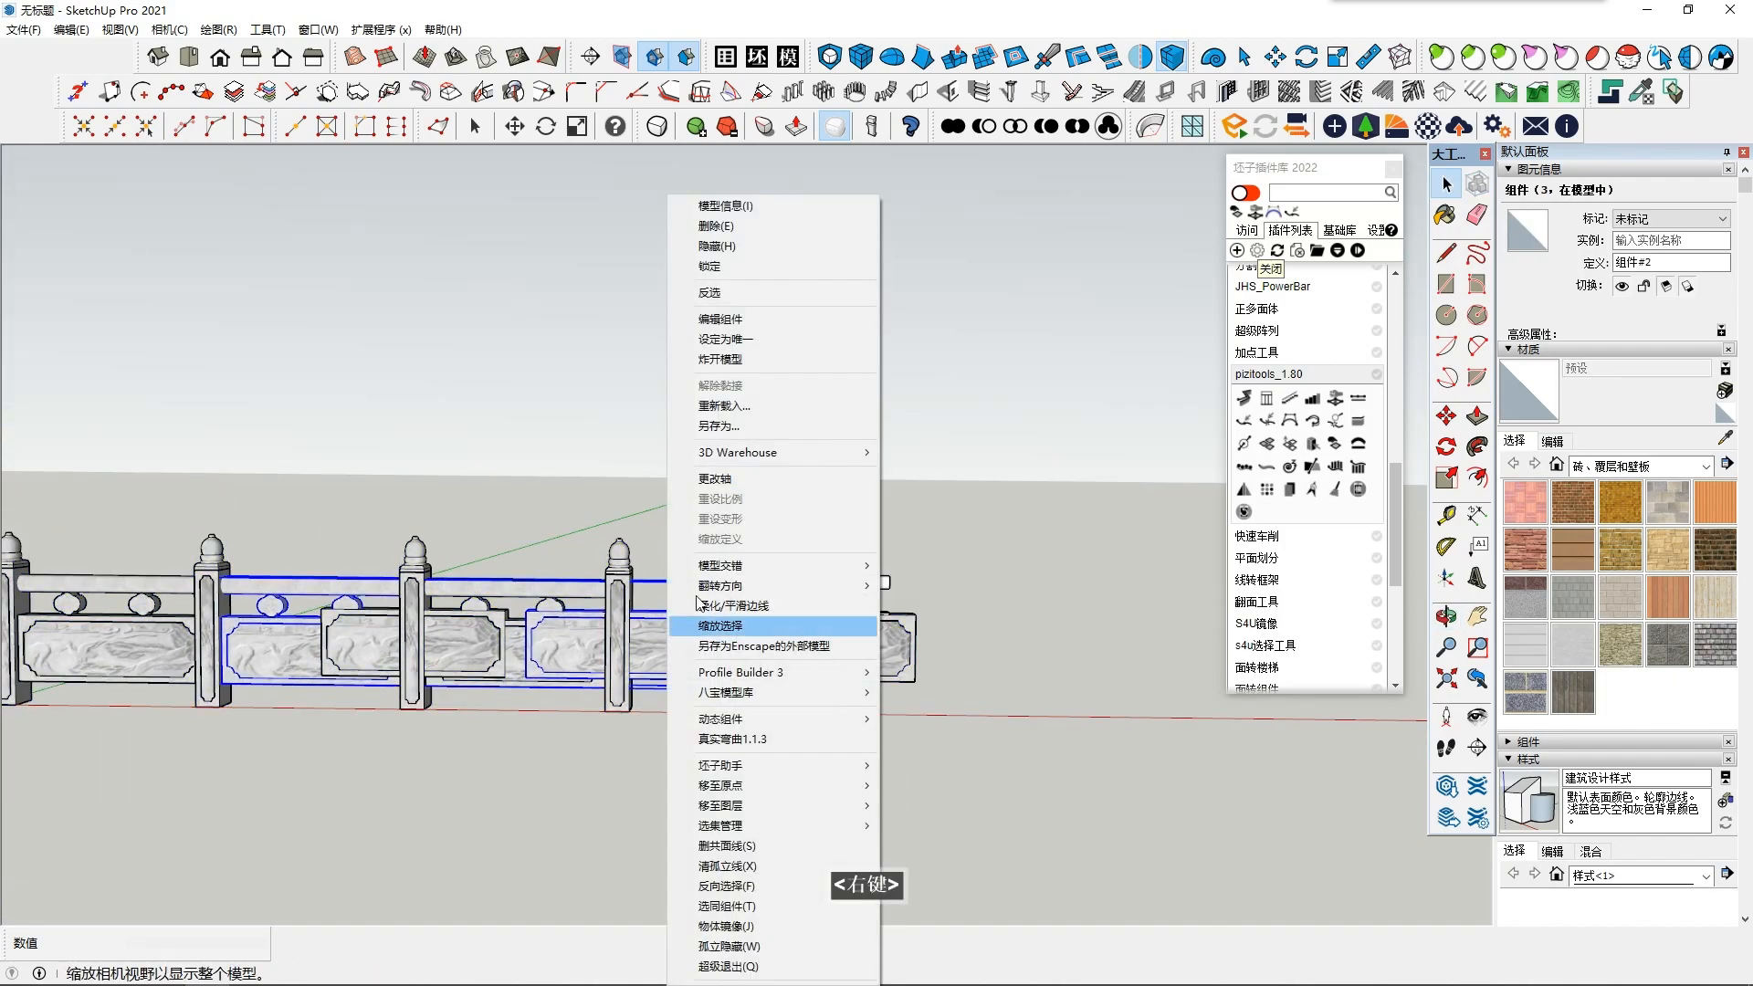
{"action": "left_click", "coordinate": [915, 375]}
{"action": "key", "text": "ctrl+z"}
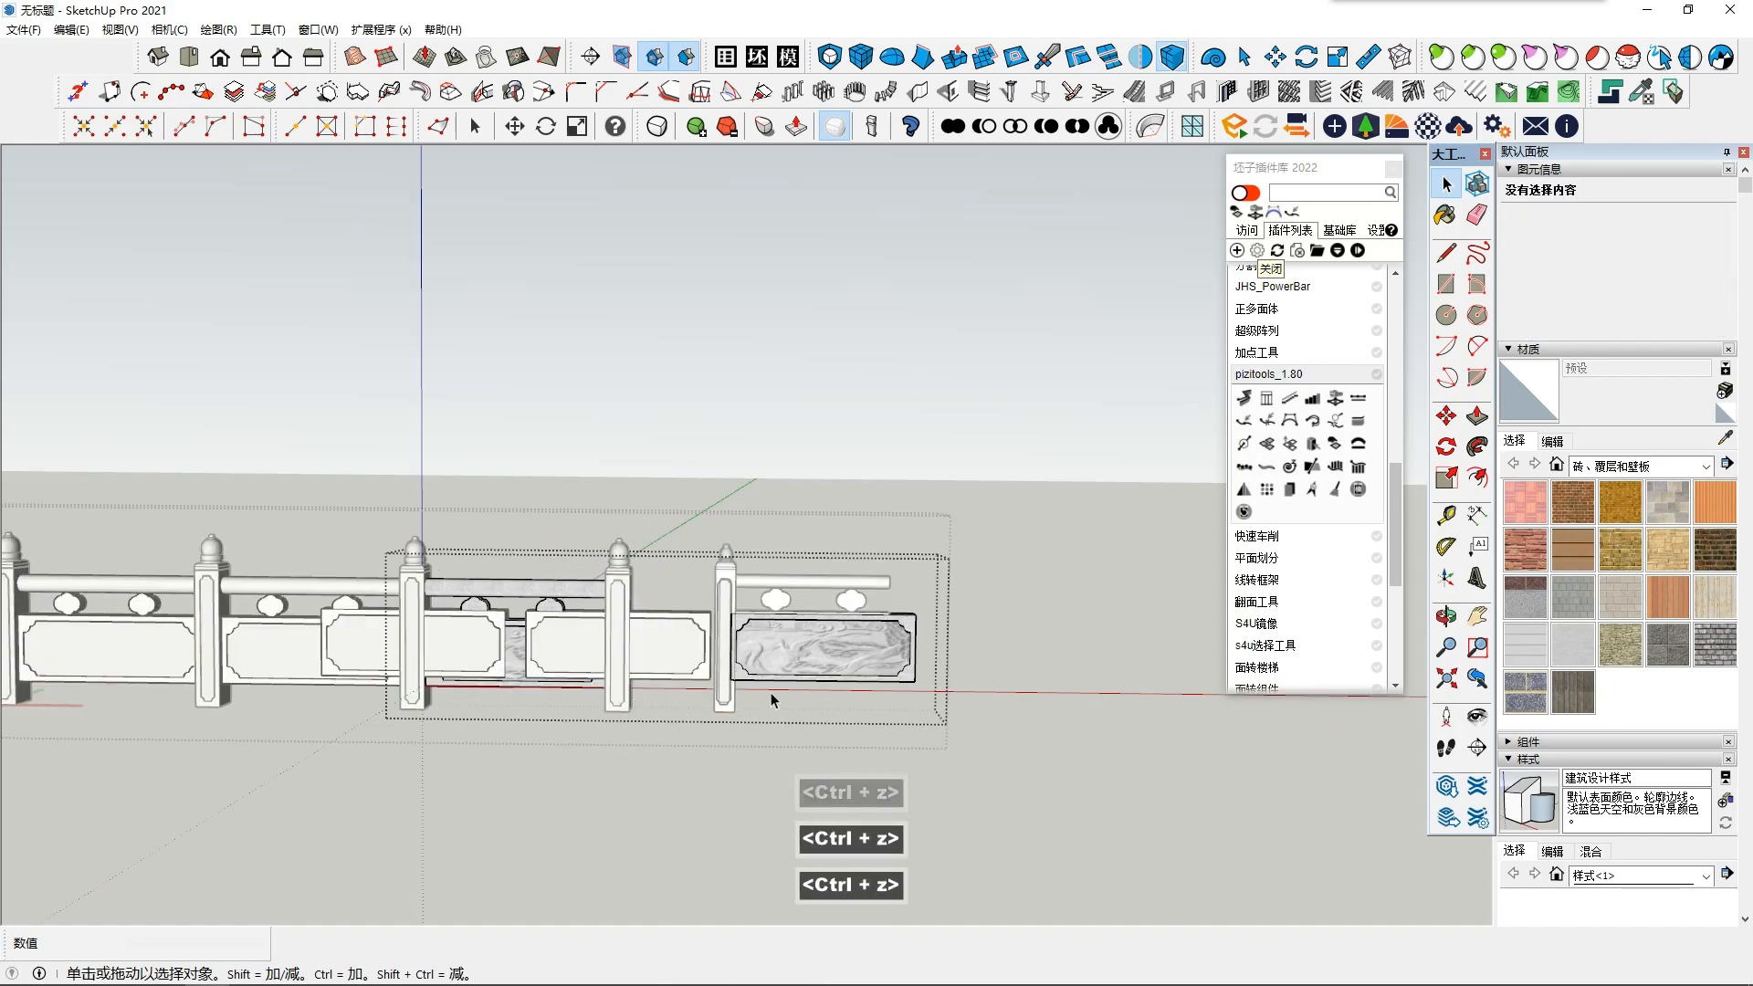
Step: Return to the reference infill panel and copy only its carved inset with the notched-corner outline
{"action": "scroll", "coordinate": [730, 719], "scroll_direction": "up", "scroll_amount": 2, "text": "ctrl"}
{"action": "scroll", "coordinate": [512, 639], "scroll_direction": "up", "scroll_amount": 3}
{"action": "double_click", "coordinate": [512, 639]}
{"action": "double_click", "coordinate": [513, 637]}
{"action": "scroll", "coordinate": [514, 637], "scroll_direction": "up", "scroll_amount": 1}
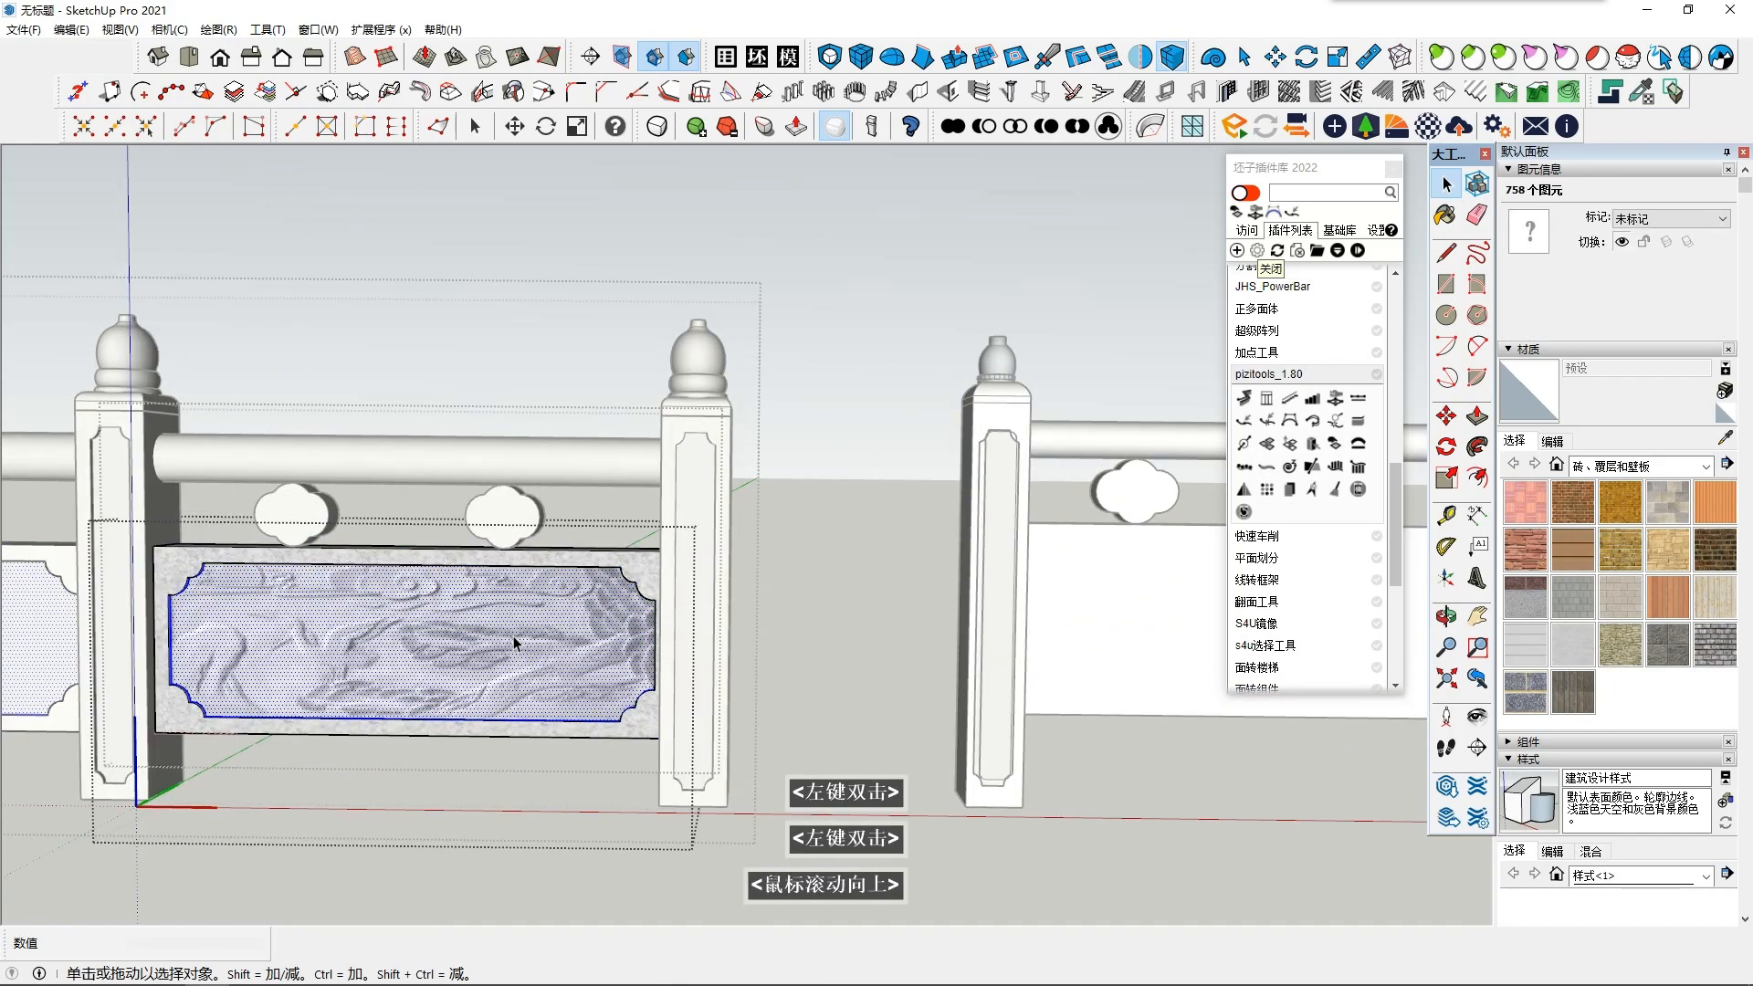
{"action": "left_click", "coordinate": [511, 627]}
Step: Leave the reference balustrade's editing and paste the carved inset onto the front of the new bay's infill panel
{"action": "scroll", "coordinate": [1064, 694], "scroll_direction": "down", "scroll_amount": 2}
{"action": "left_click", "coordinate": [1230, 800]}
{"action": "scroll", "coordinate": [1230, 807], "scroll_direction": "down", "scroll_amount": 1}
{"action": "left_click", "coordinate": [1178, 837]}
{"action": "key", "text": "ctrl+v"}
{"action": "middle_click_drag", "start_coordinate": [1178, 836], "coordinate": [786, 797], "text": "shift"}
{"action": "scroll", "coordinate": [780, 702], "scroll_direction": "up", "scroll_amount": 3}
{"action": "left_click", "coordinate": [785, 710]}
Step: Scale the pasted inset's width to 0.81 so it fits within the new infill panel
{"action": "key", "text": "s"}
{"action": "middle_click_drag", "start_coordinate": [965, 589], "coordinate": [949, 589], "text": "shift"}
{"action": "left_click_drag", "start_coordinate": [1116, 657], "coordinate": [1048, 656]}
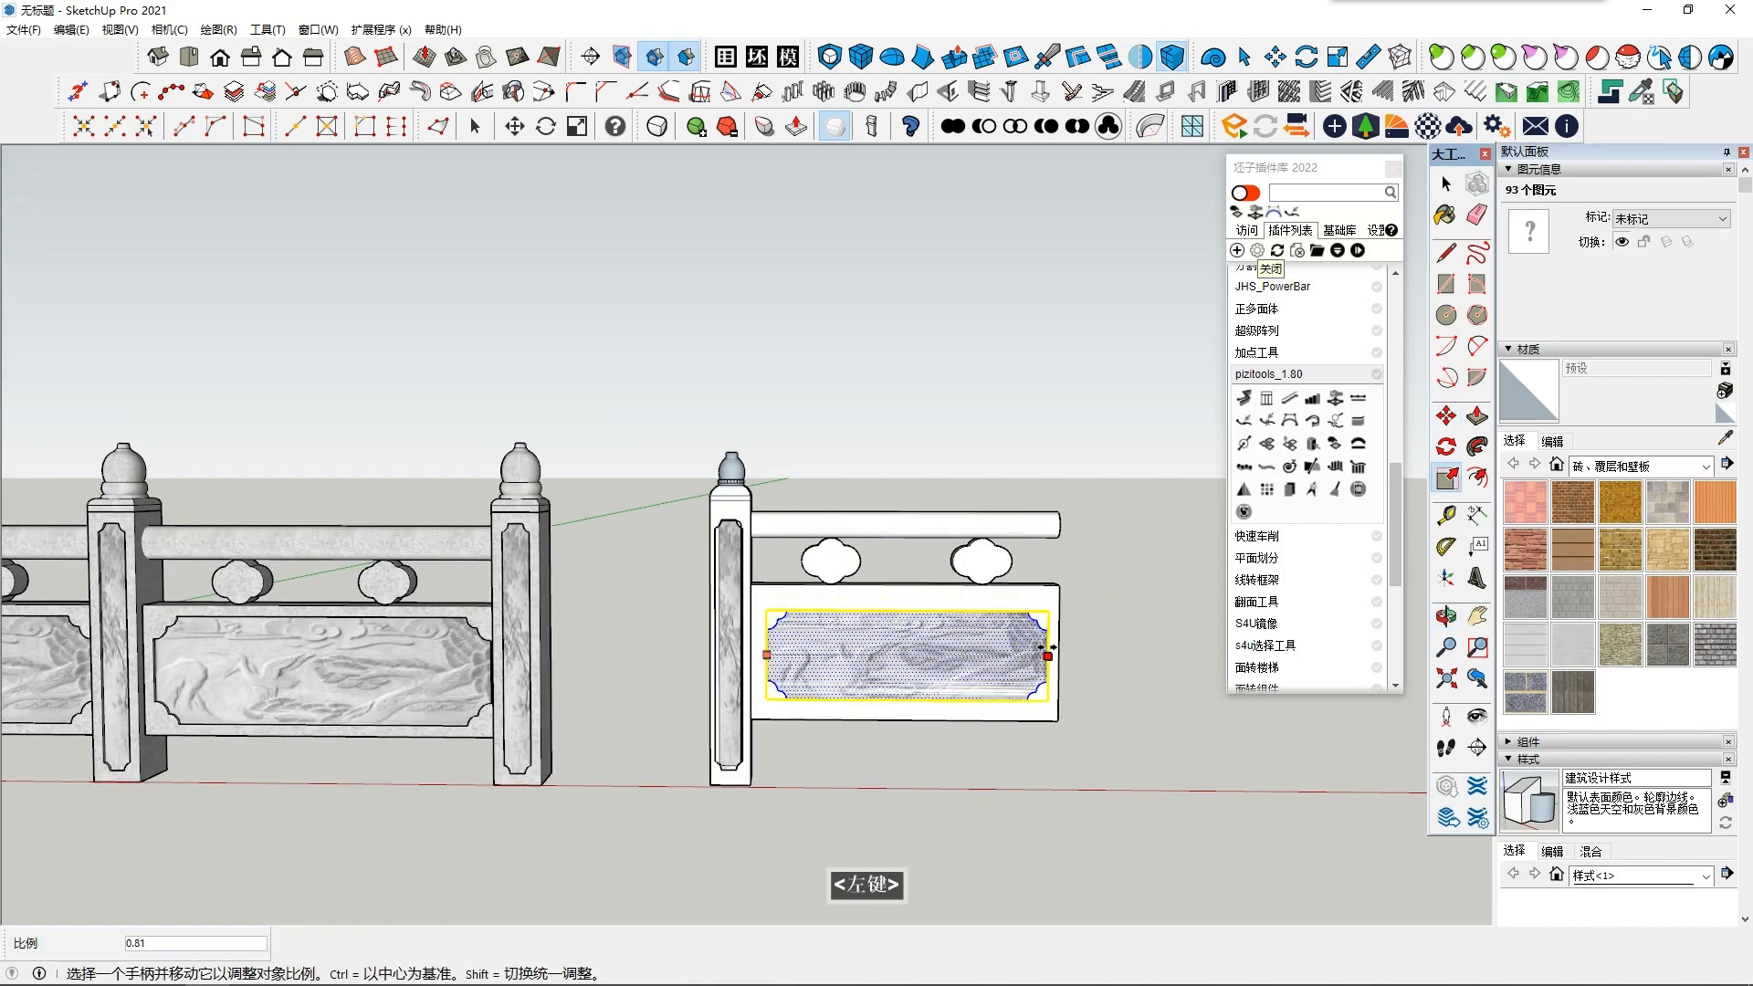
{"action": "key", "text": "space"}
{"action": "left_click", "coordinate": [931, 742]}
Step: Copy the new post along the red axis to the bay's open end and delete the stray inset edges copied with it
{"action": "middle_click_drag", "start_coordinate": [926, 722], "coordinate": [894, 719]}
{"action": "scroll", "coordinate": [894, 720], "scroll_direction": "down", "scroll_amount": 2}
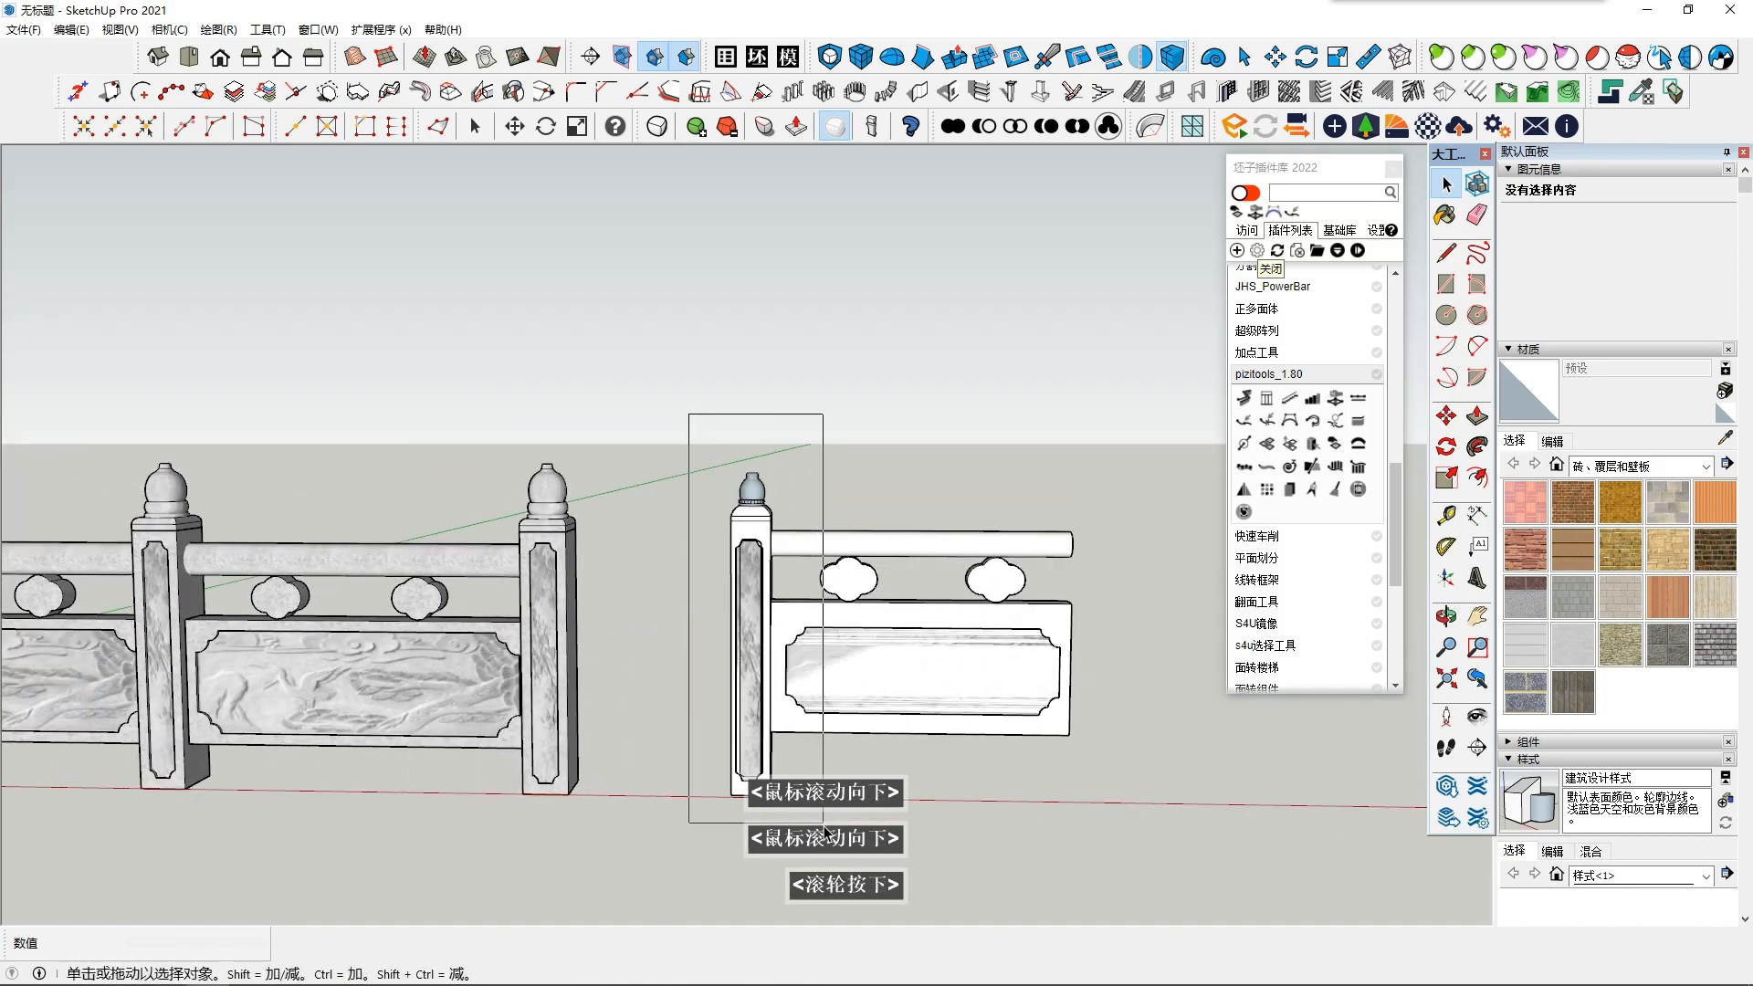
{"action": "left_click", "coordinate": [731, 796]}
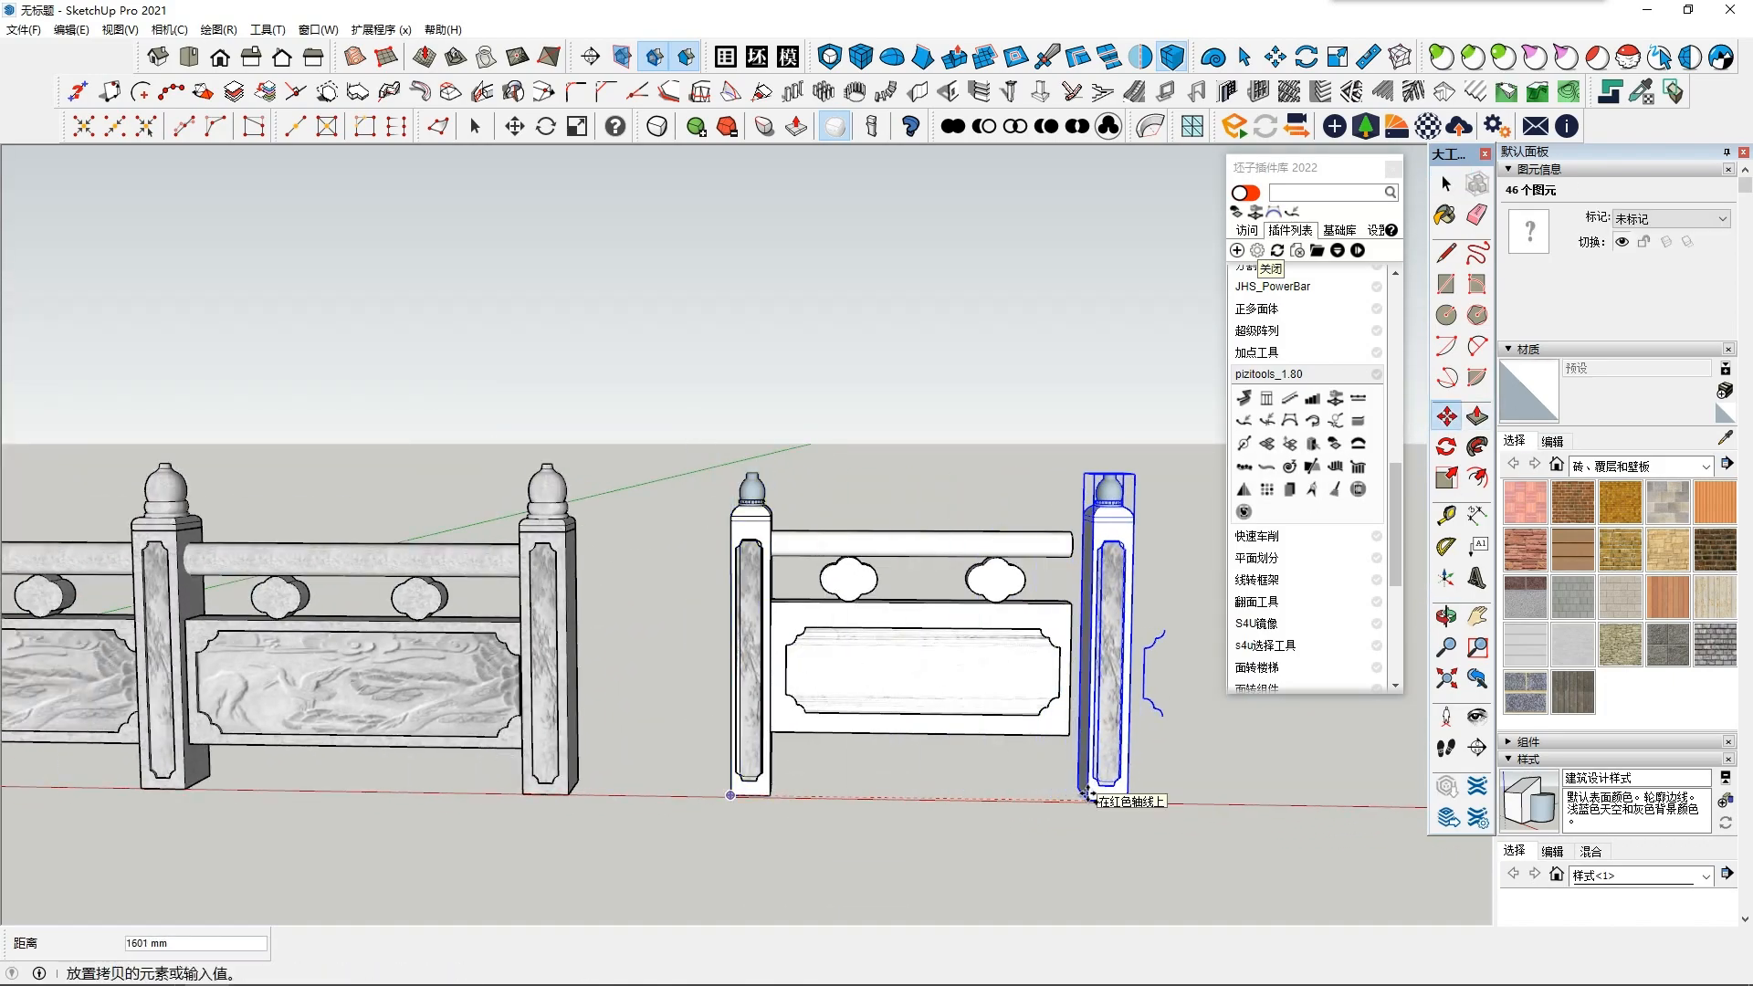
{"action": "key", "text": "Delete"}
{"action": "middle_click_drag", "start_coordinate": [1023, 722], "coordinate": [738, 772]}
{"action": "scroll", "coordinate": [776, 748], "scroll_direction": "up", "scroll_amount": 2}
{"action": "left_click", "coordinate": [853, 709]}
Step: Copy the handrail, lobed ornaments, infill panel and end post about 1517 mm along the balustrade to form a second bay
{"action": "middle_click_drag", "start_coordinate": [853, 709], "coordinate": [731, 657]}
{"action": "scroll", "coordinate": [961, 714], "scroll_direction": "down", "scroll_amount": 4}
{"action": "middle_click_drag", "start_coordinate": [961, 714], "coordinate": [1060, 758]}
{"action": "left_click_drag", "start_coordinate": [775, 536], "coordinate": [1138, 880]}
{"action": "middle_click_drag", "start_coordinate": [1138, 880], "coordinate": [1153, 858]}
{"action": "left_click", "coordinate": [778, 752], "text": "ctrl"}
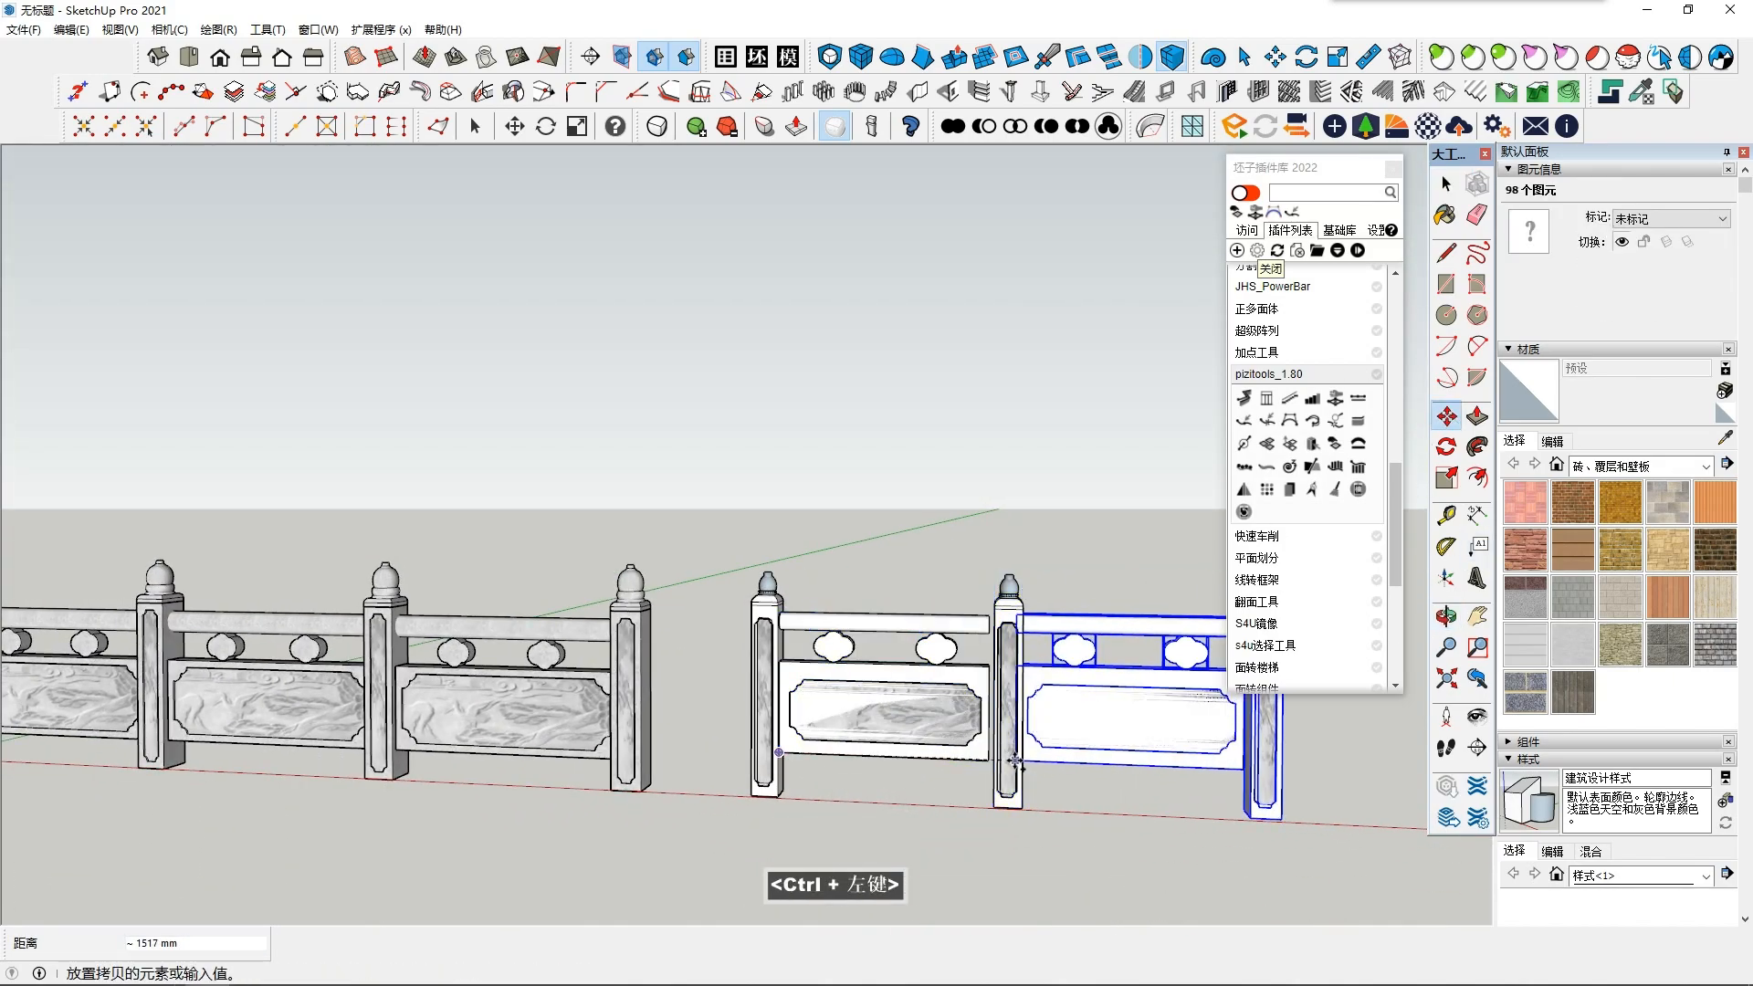
{"action": "left_click", "coordinate": [1019, 762]}
{"action": "key", "text": "space"}
{"action": "scroll", "coordinate": [965, 736], "scroll_direction": "down", "scroll_amount": 3}
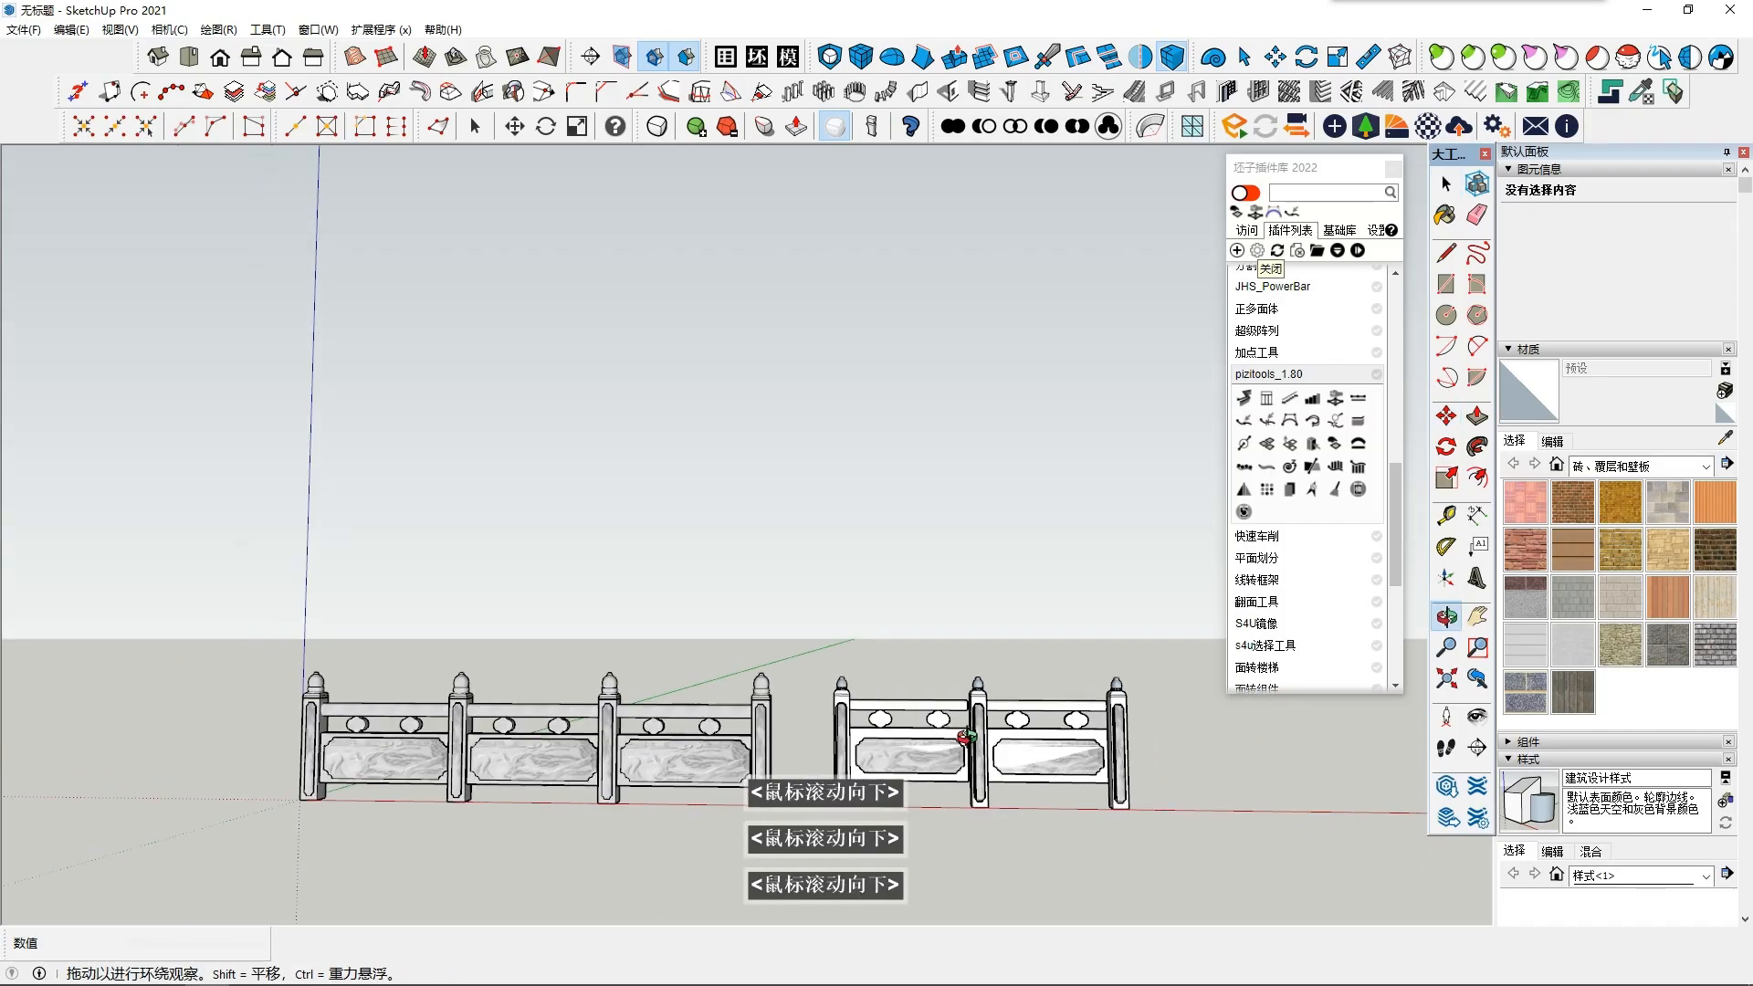